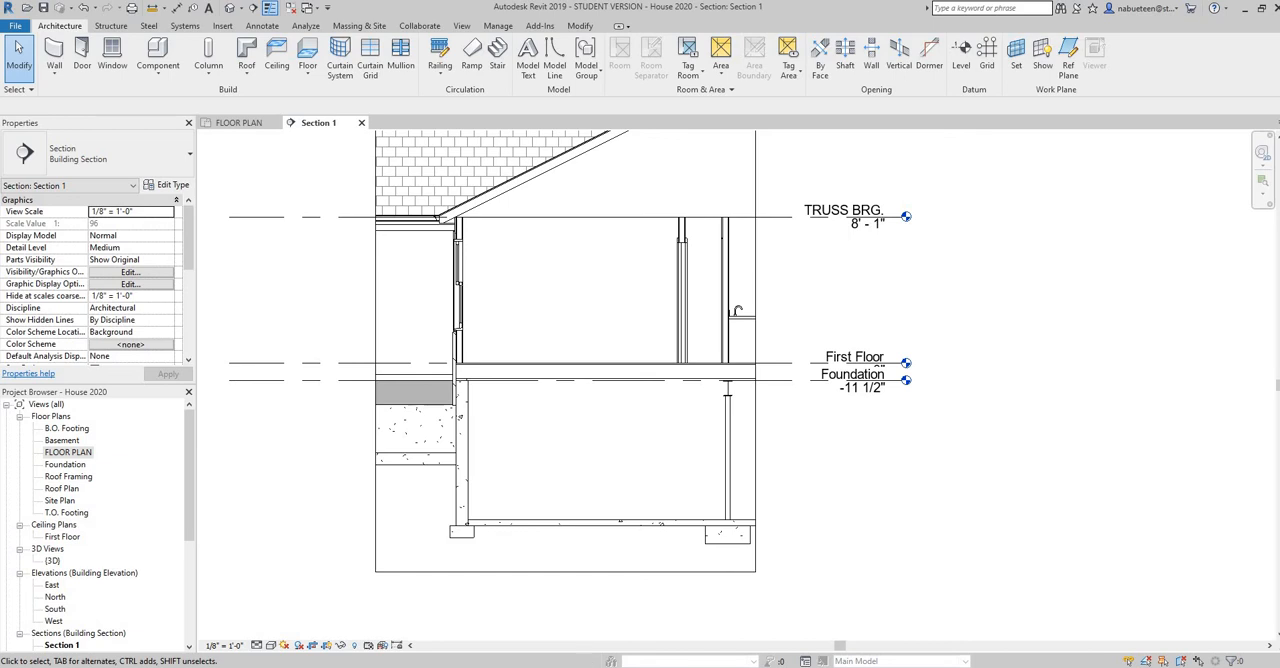
Switch to Adobe Acrobat Reader and examine the Typical Section drawing in RANCH HOUSE PLANS 02 04 20.pdf in a maximized window
mouse_move(677, 662)
key("alt+Tab")
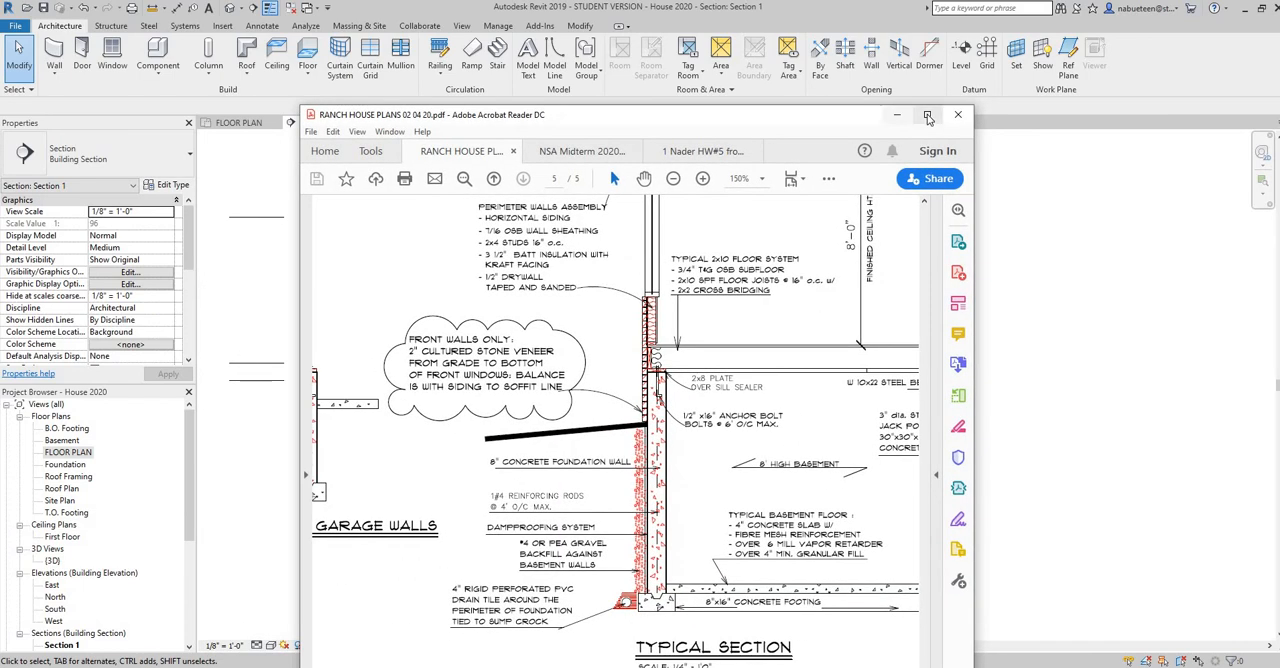
left_click(927, 116)
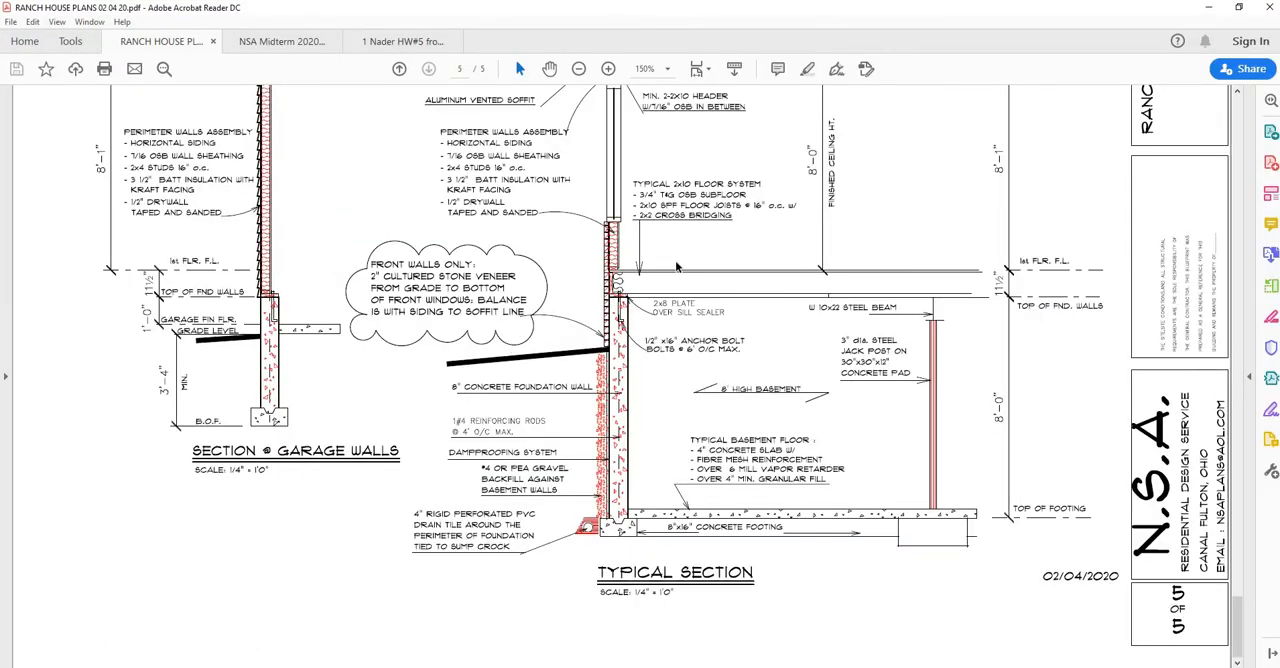
scroll(646, 342, "up", 2)
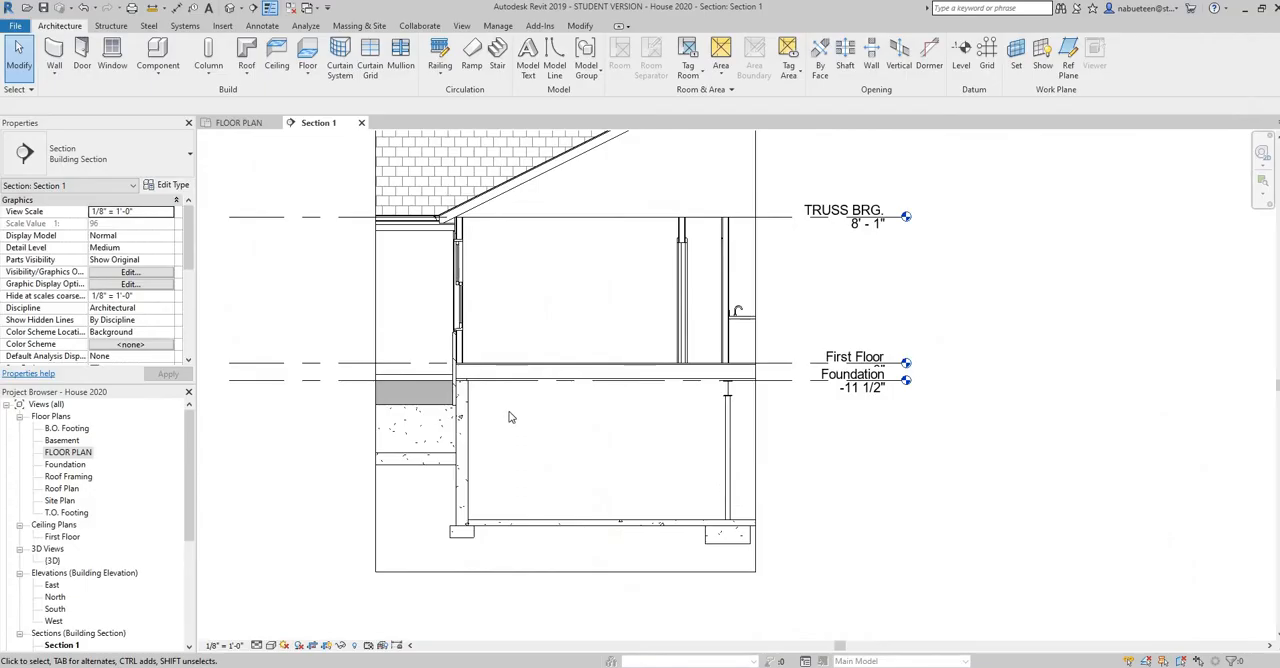
Switch to Revit and check where Section 1 cuts the house in the FLOOR PLAN view, ending back in Section 1
left_click(240, 122)
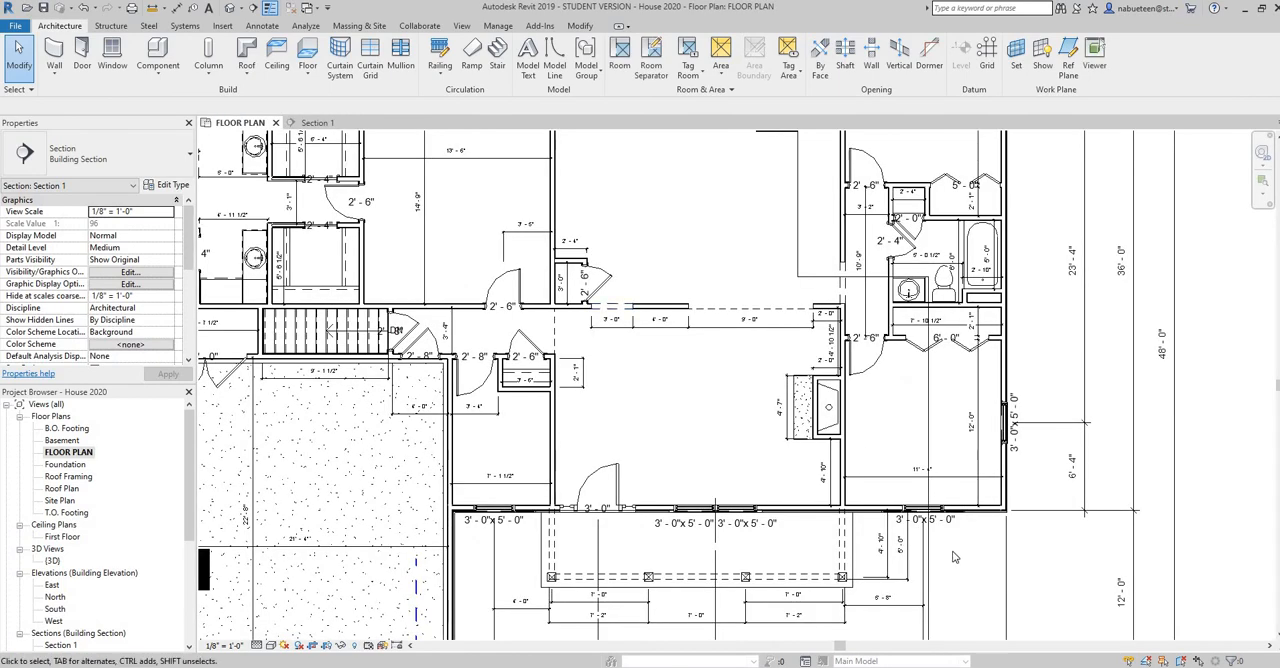
middle_click_drag(760, 352, 575, 145)
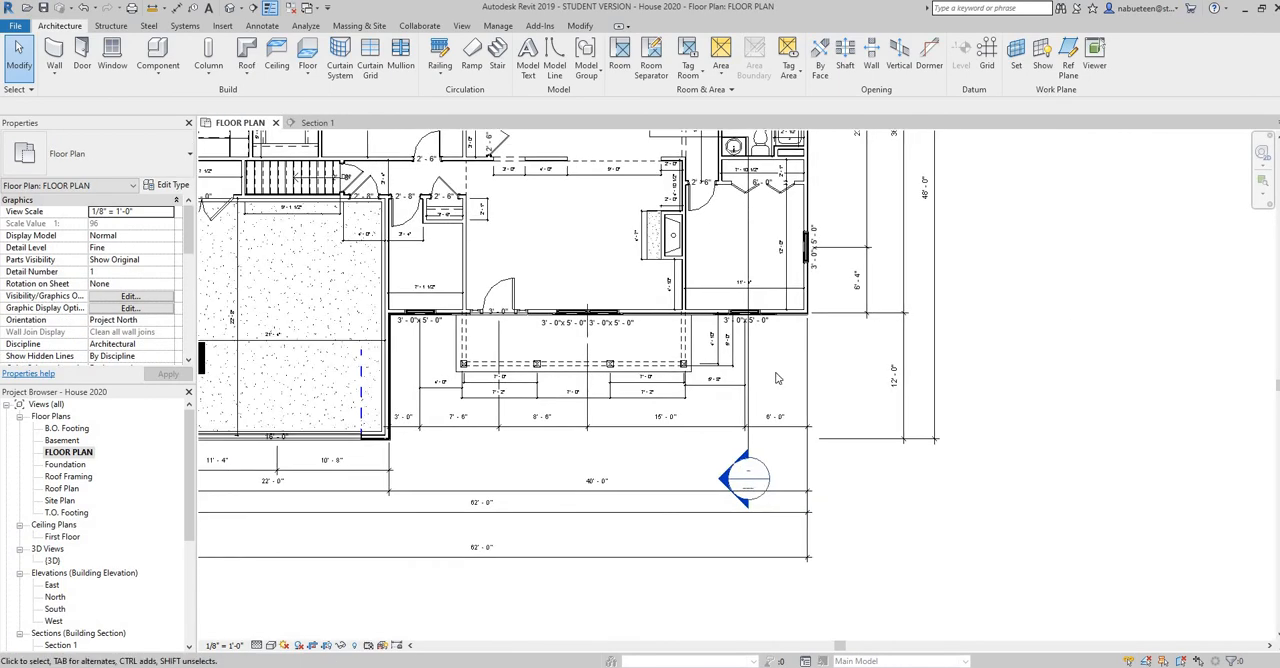
left_click(748, 265)
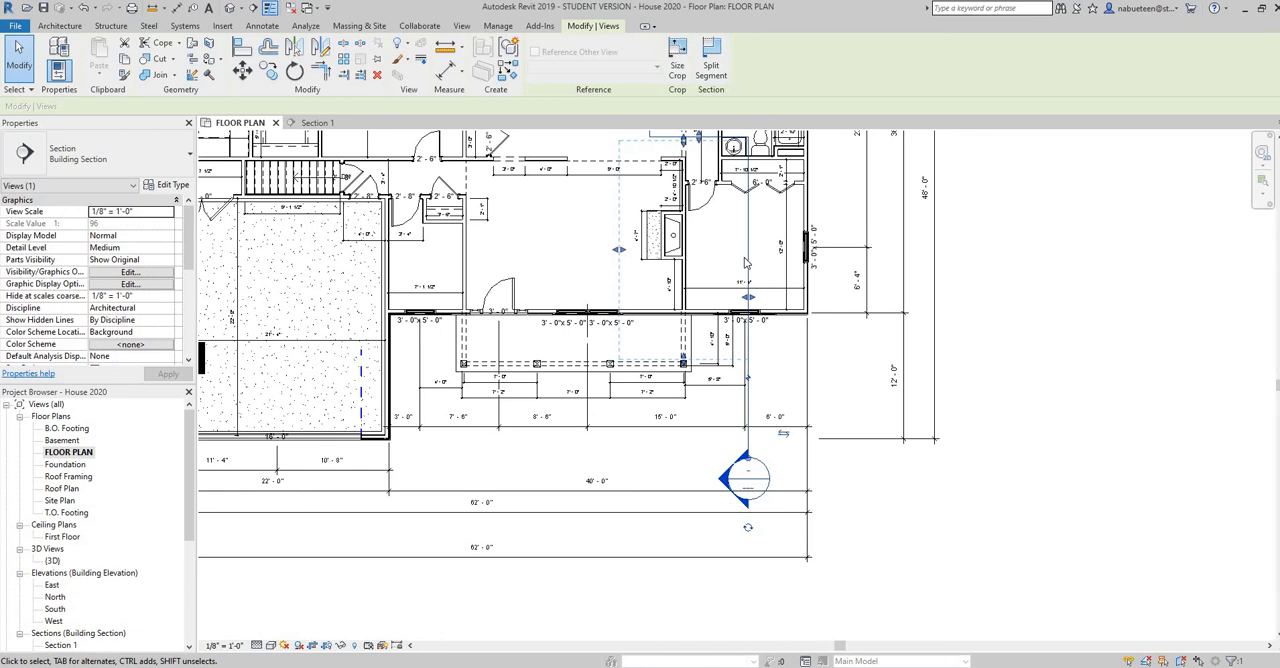
scroll(572, 381, "down", 1)
middle_click_drag(735, 416, 894, 450)
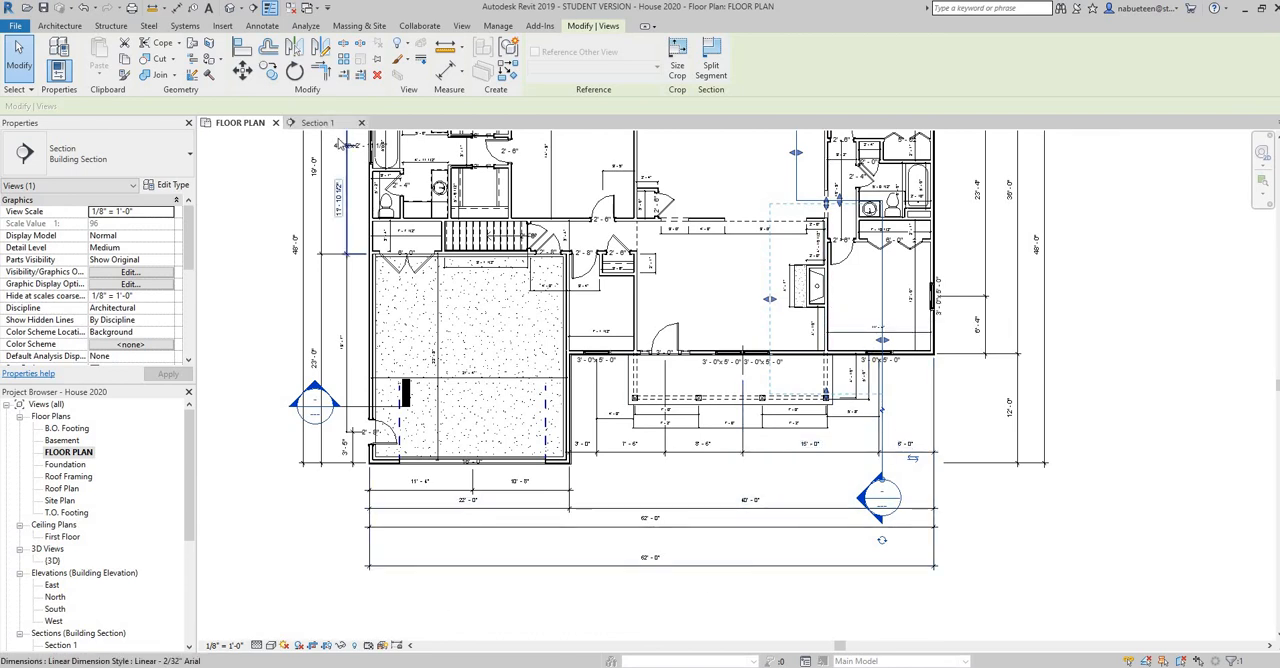
key("ctrl+Tab")
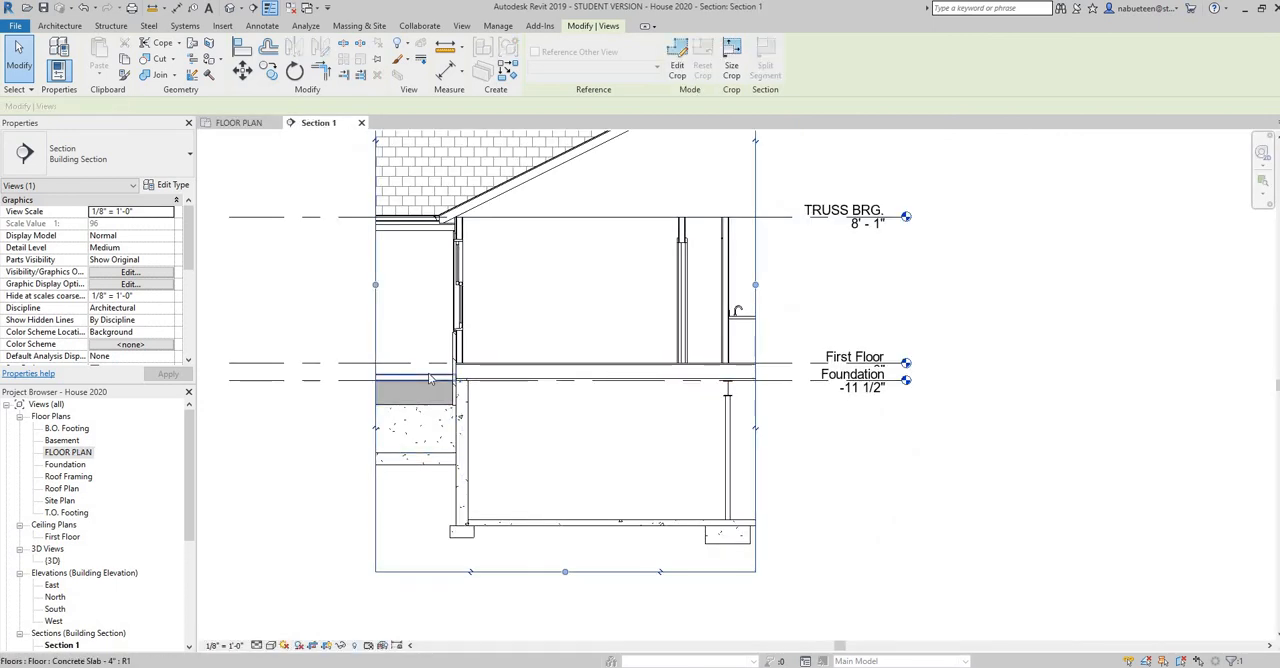
Compare the front wall and floor-to-foundation connection in Section 1 with the Typical Section in the PDF plans
scroll(430, 378, "up", 4)
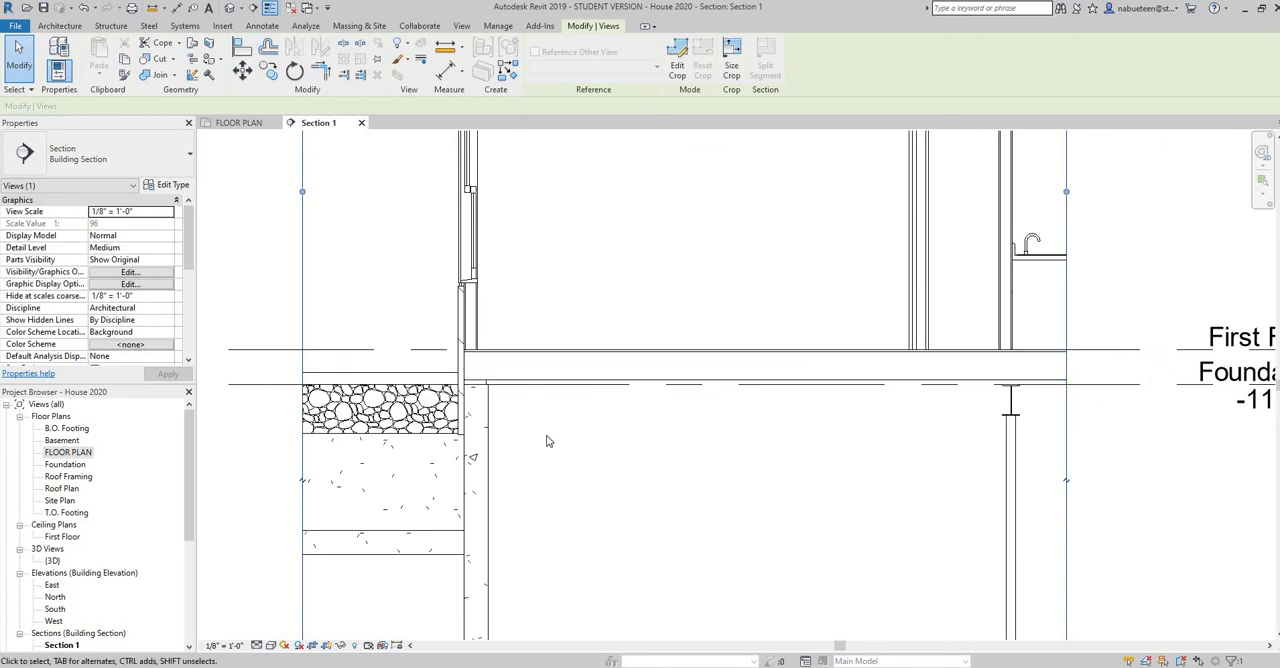
key("alt+Tab")
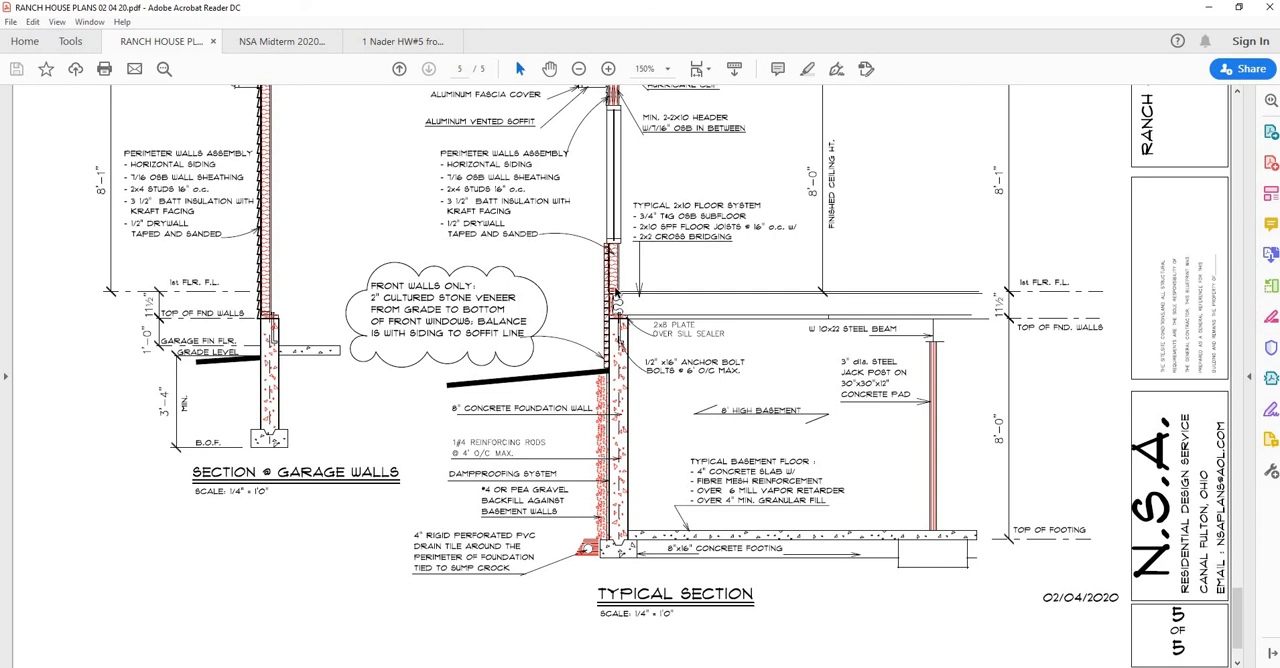
scroll(619, 300, "up", 1)
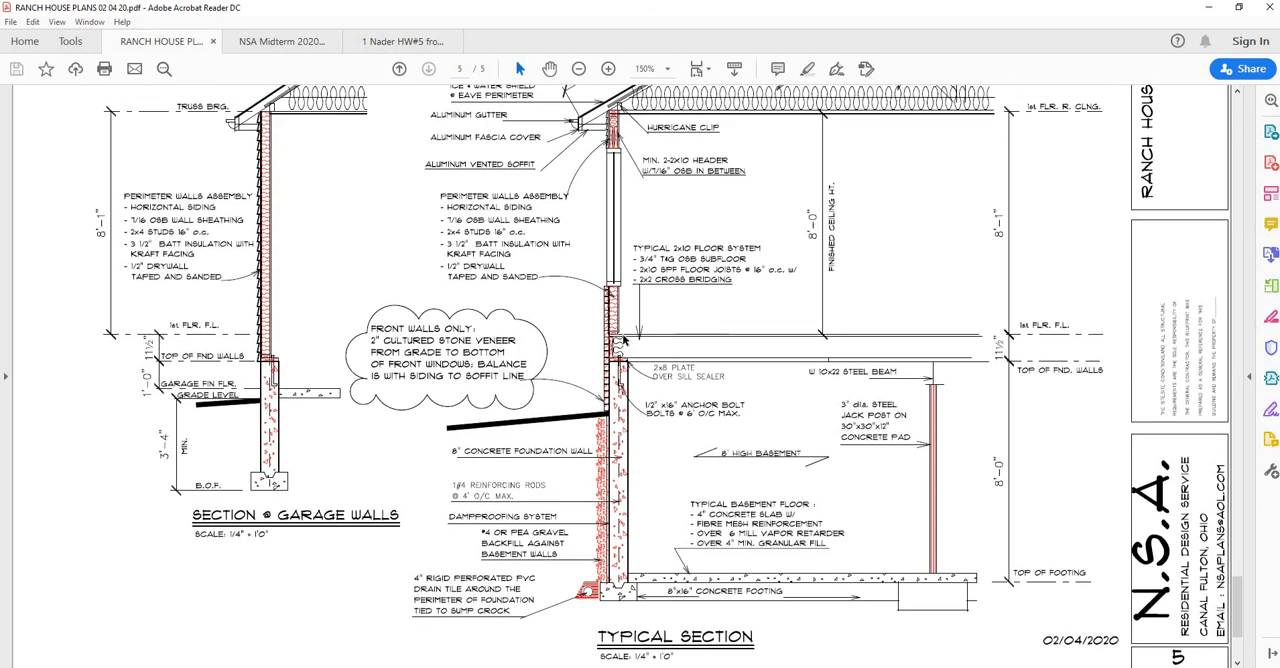
scroll(622, 340, "up", 3, "ctrl")
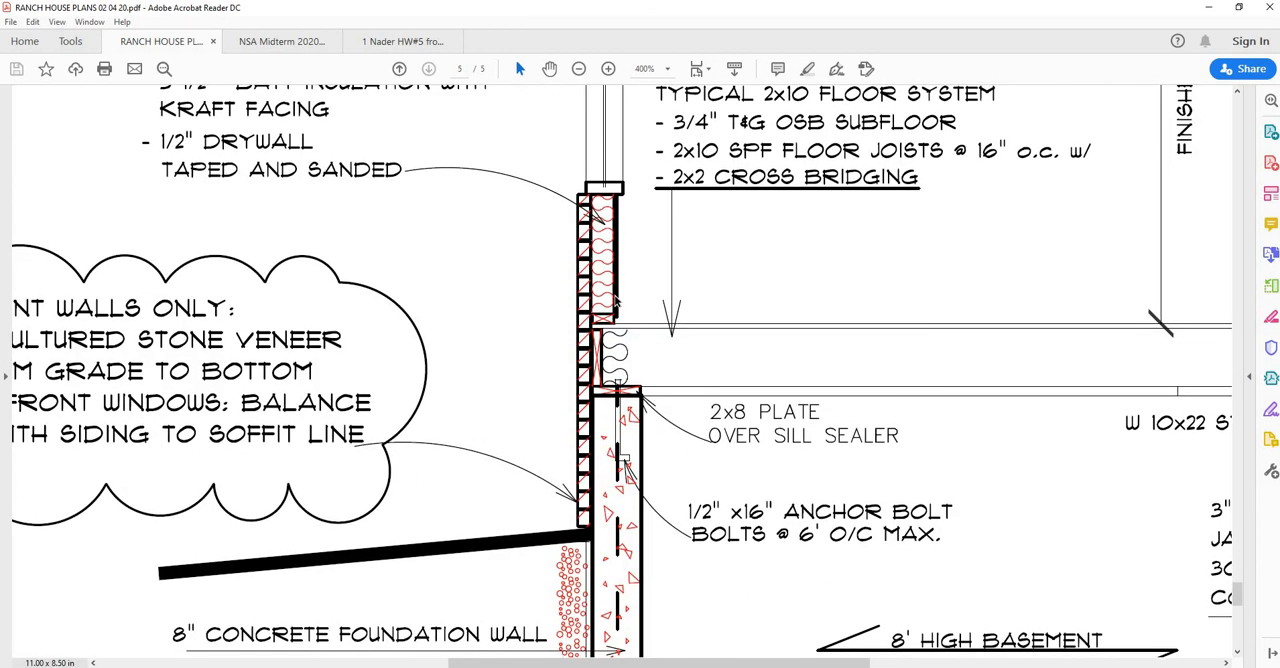
scroll(616, 300, "down", 3, "ctrl")
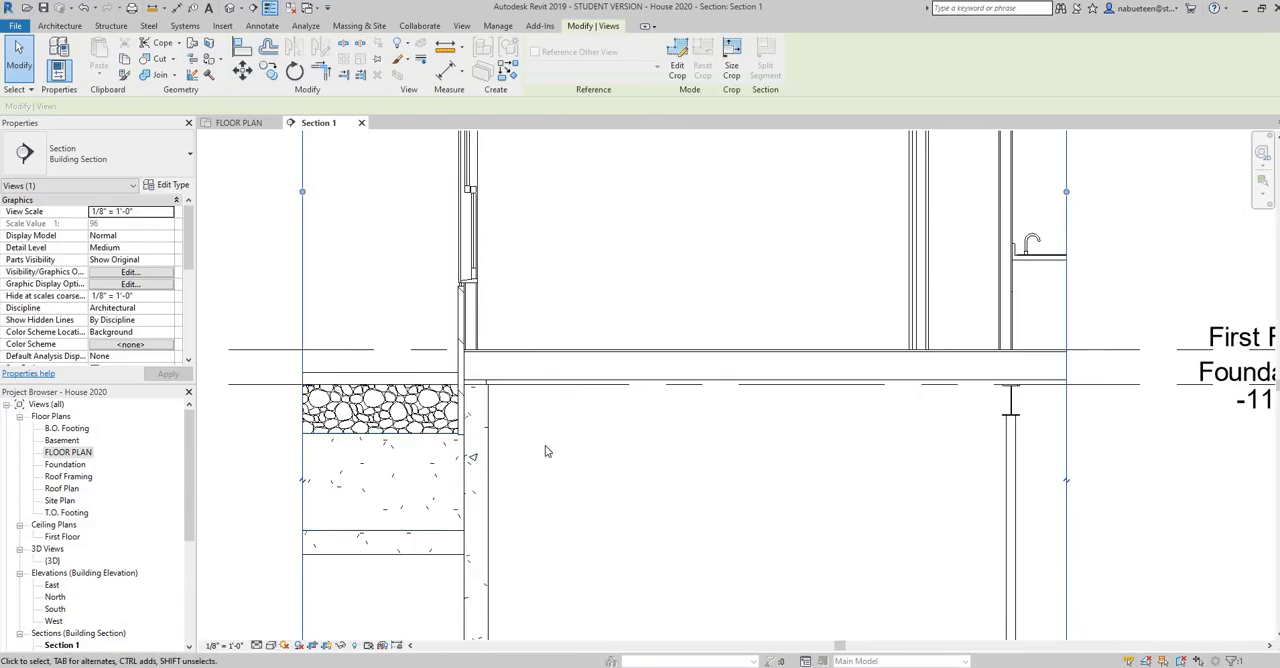
Preview Section 1 in the Shaded visual style and set it back to Hidden Line
middle_click_drag(611, 381, 663, 310)
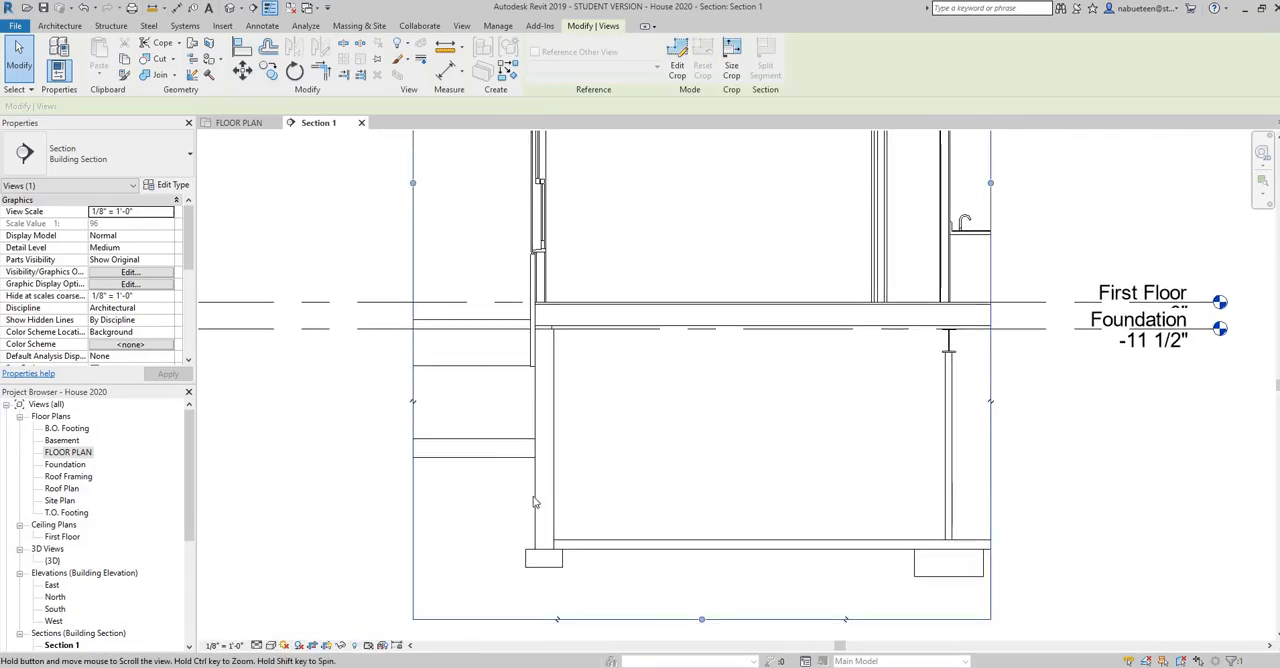
left_click(270, 646)
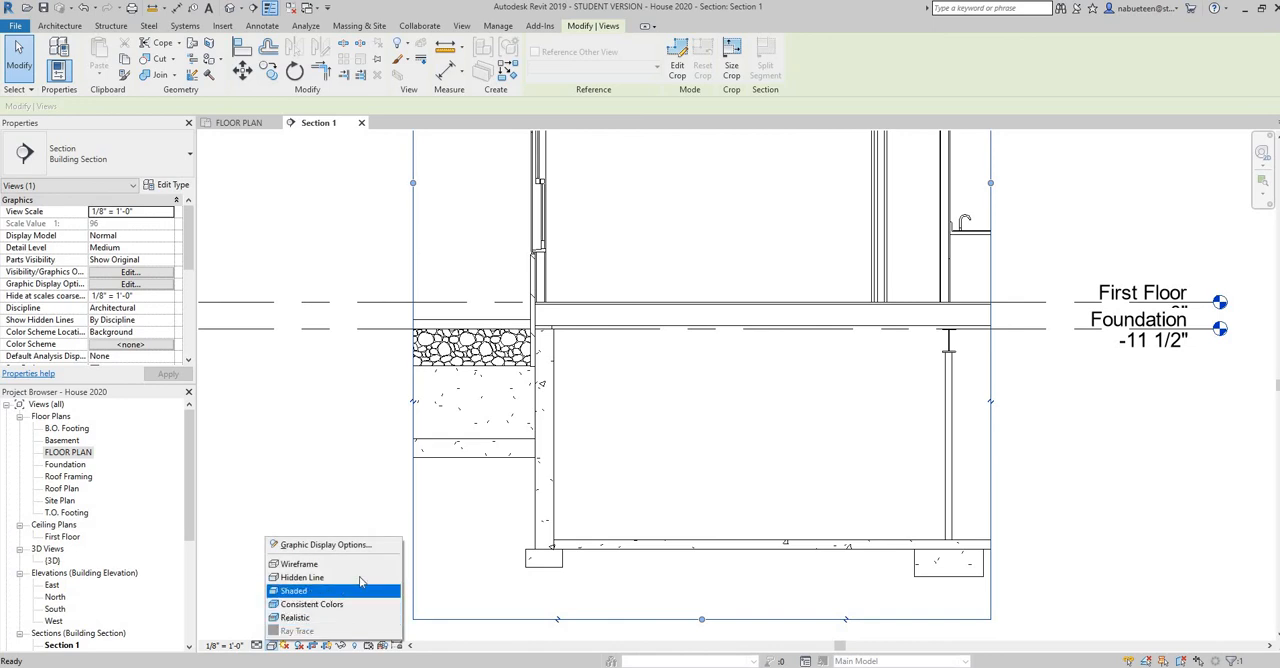
left_click(314, 596)
left_click(271, 646)
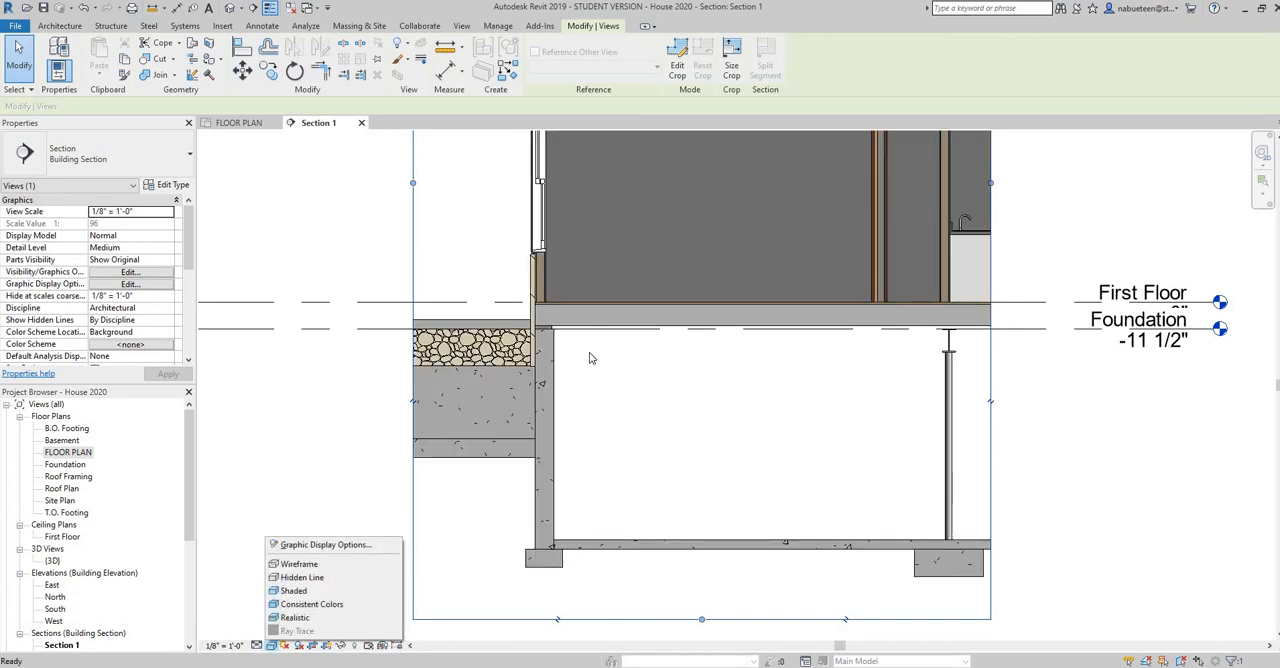
left_click(300, 578)
Hide the asphalt shingle roof seen in the background of Section 1 as an individual element in this view
mouse_move(583, 374)
middle_mouse_down()
mouse_move(620, 509)
mouse_move(628, 619)
mouse_move(567, 629)
middle_mouse_up()
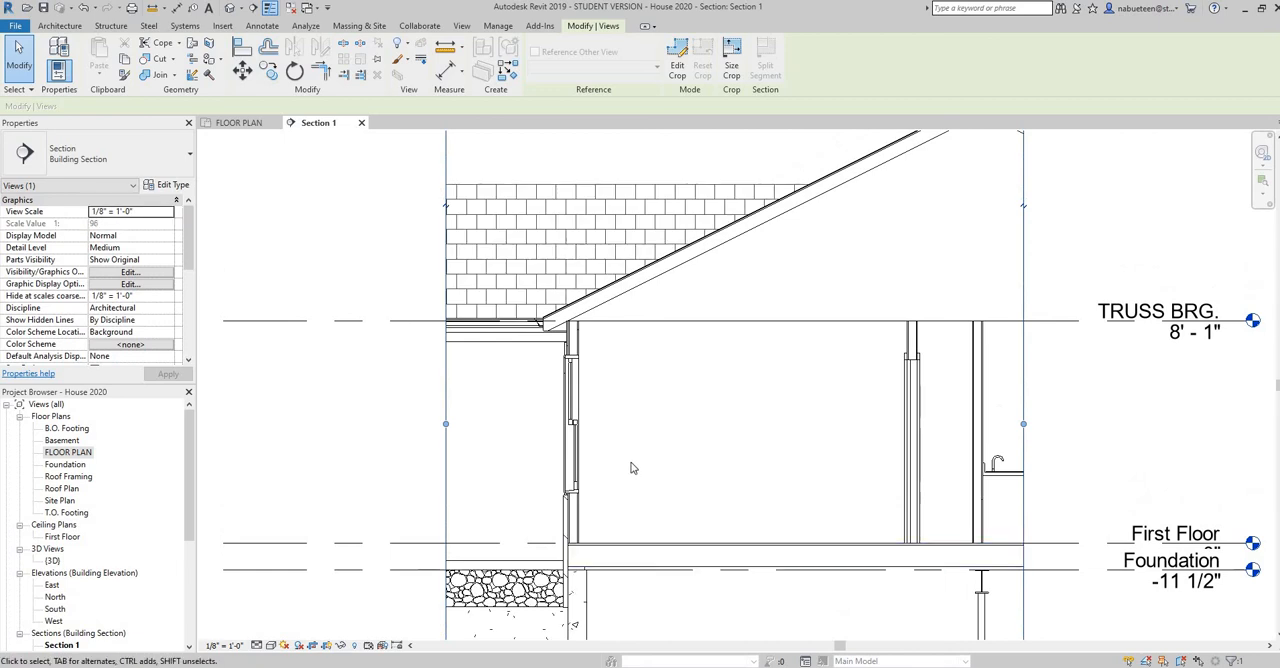
left_click(563, 230)
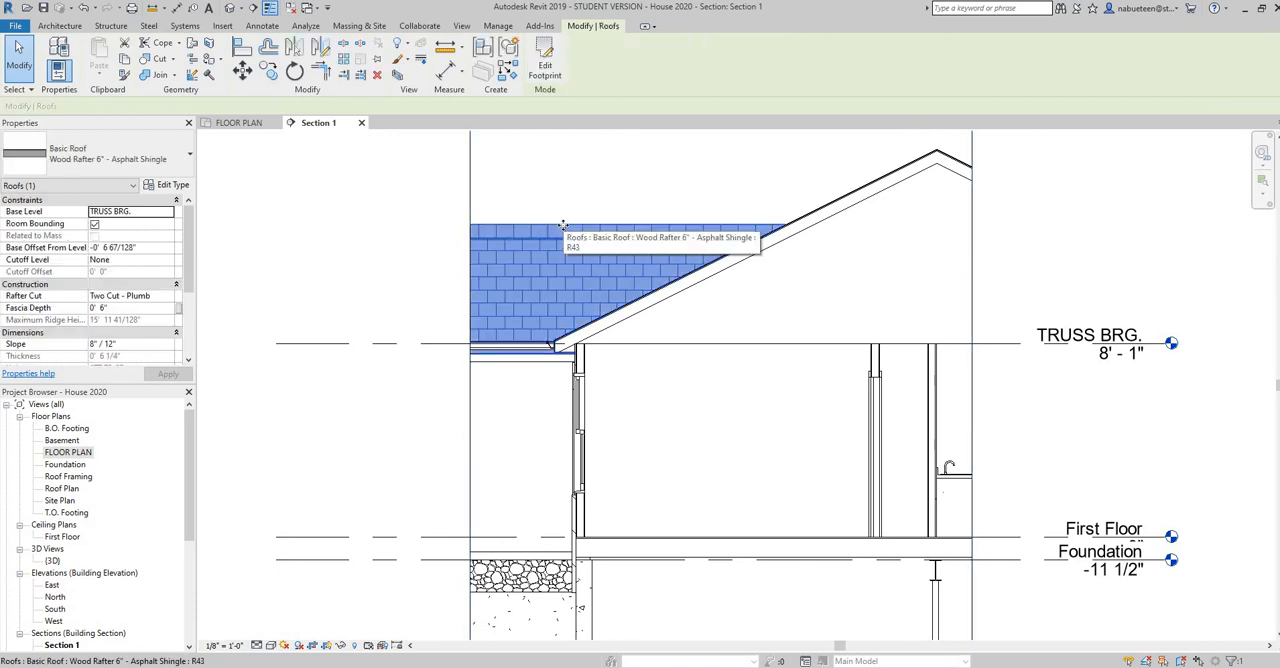
right_click(562, 226)
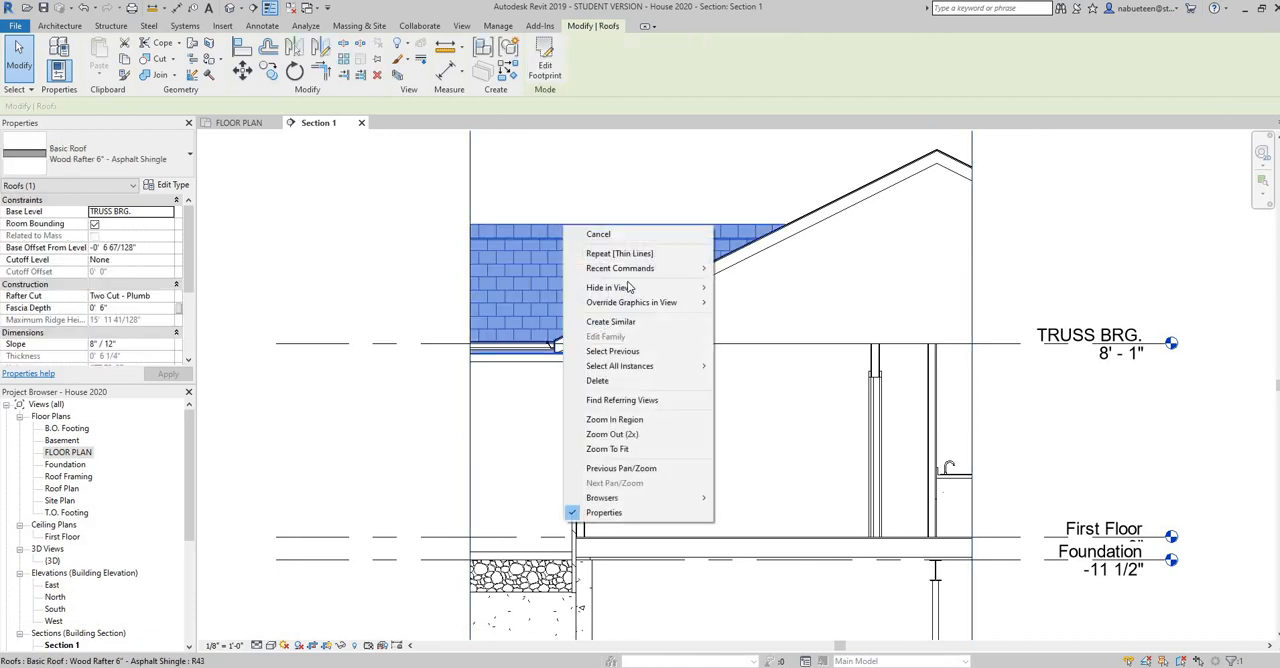
mouse_move(640, 289)
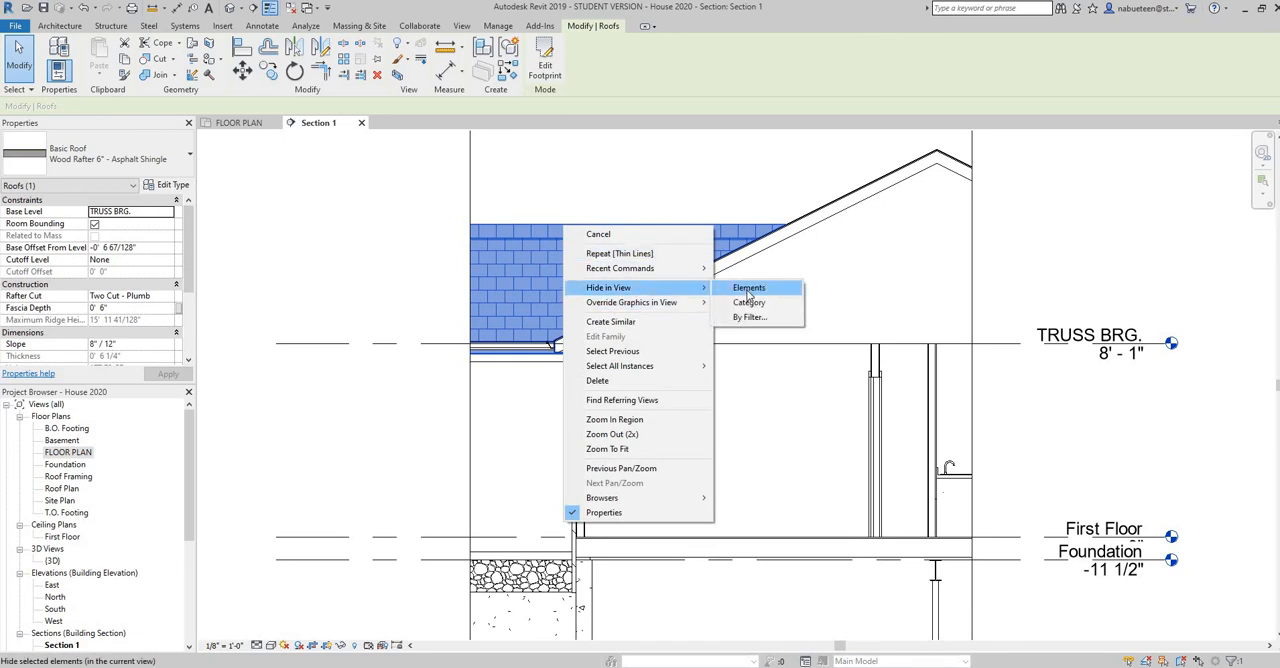
left_click(750, 288)
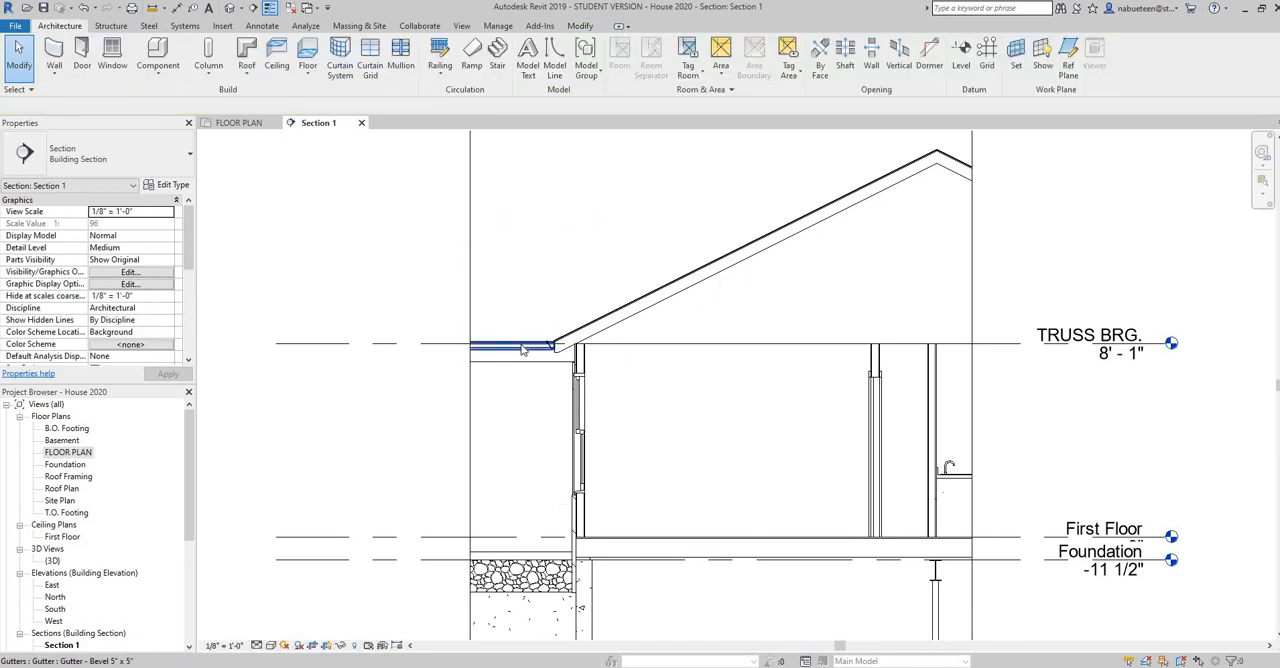
Hide the background Bevel 5" x 5" gutter in Section 1 as an individual element
left_click(521, 349)
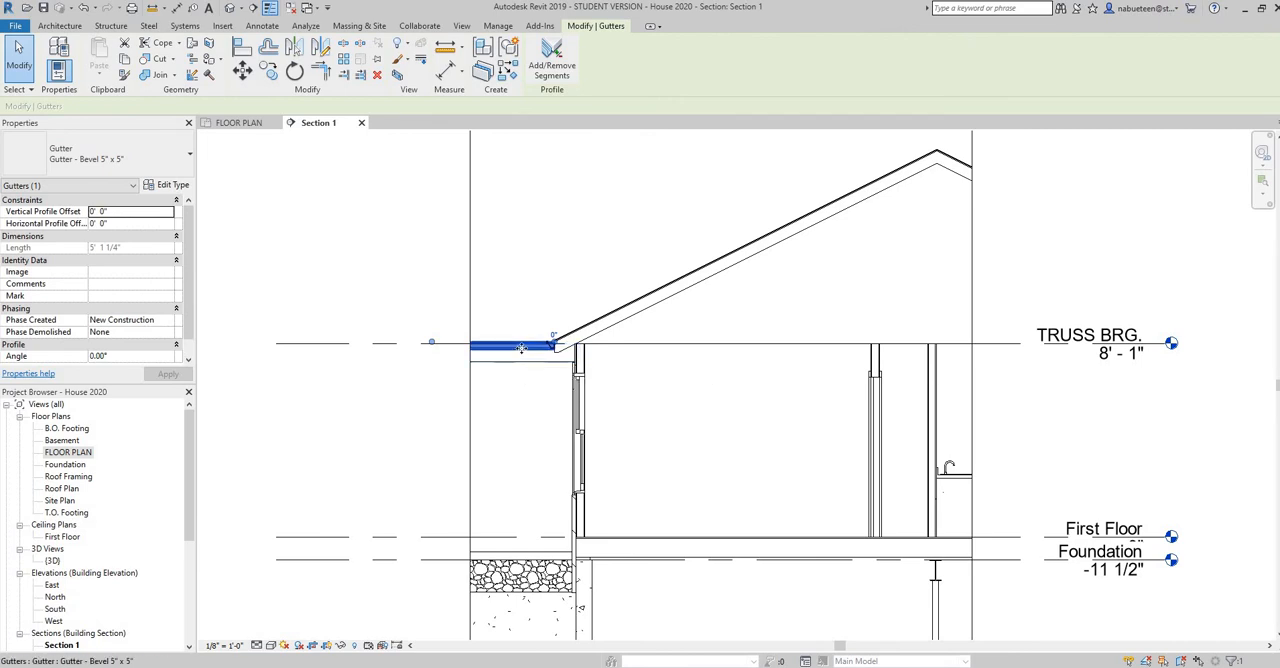
right_click(521, 348)
mouse_move(655, 114)
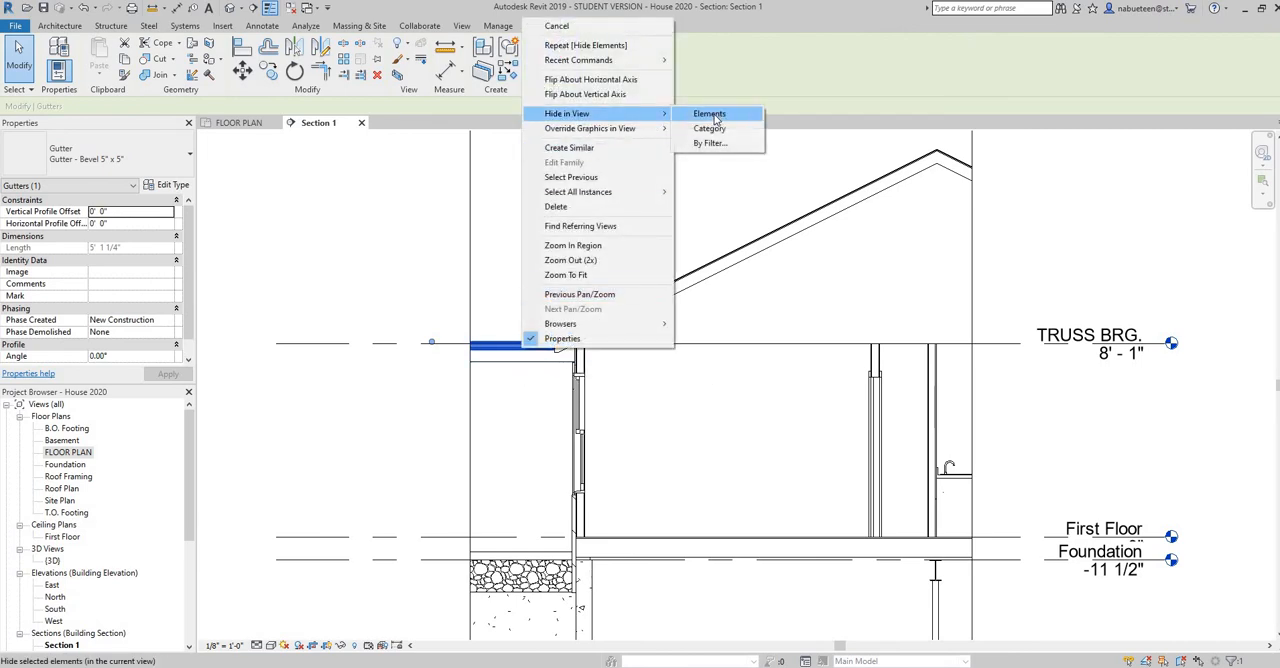
left_click(716, 116)
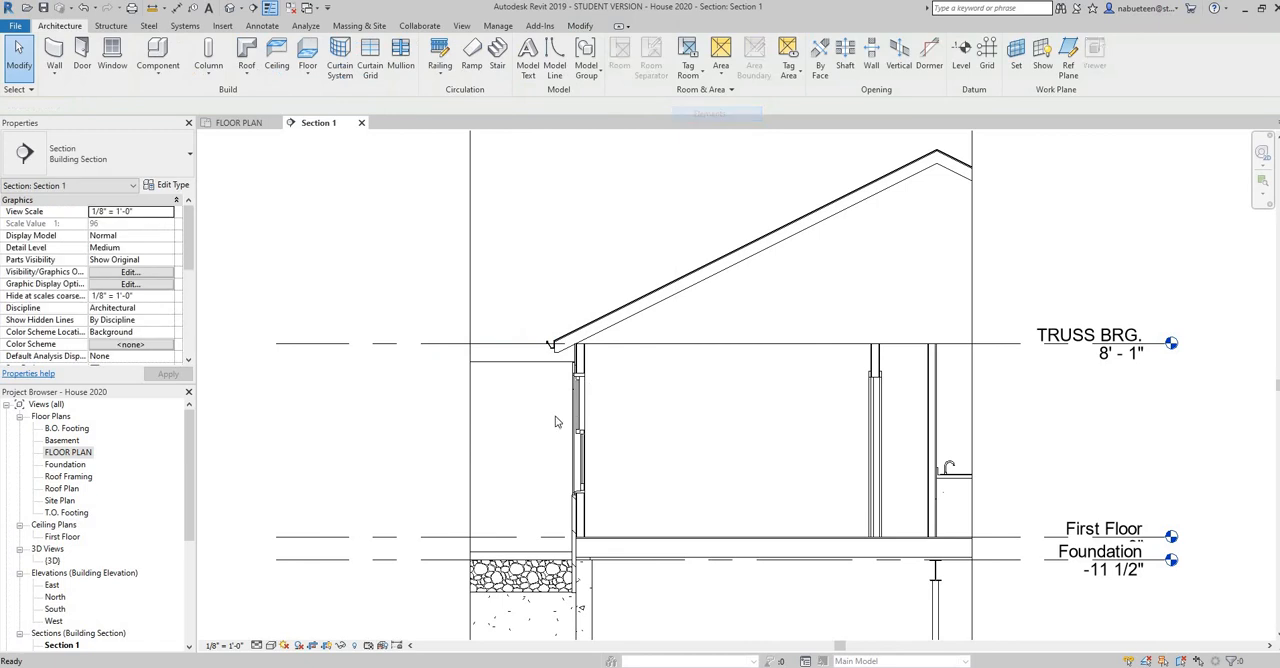
Hide the 2x10 3 ply dimension lumber beam in front of the exterior wall in this section view
left_click(535, 360)
right_click(536, 358)
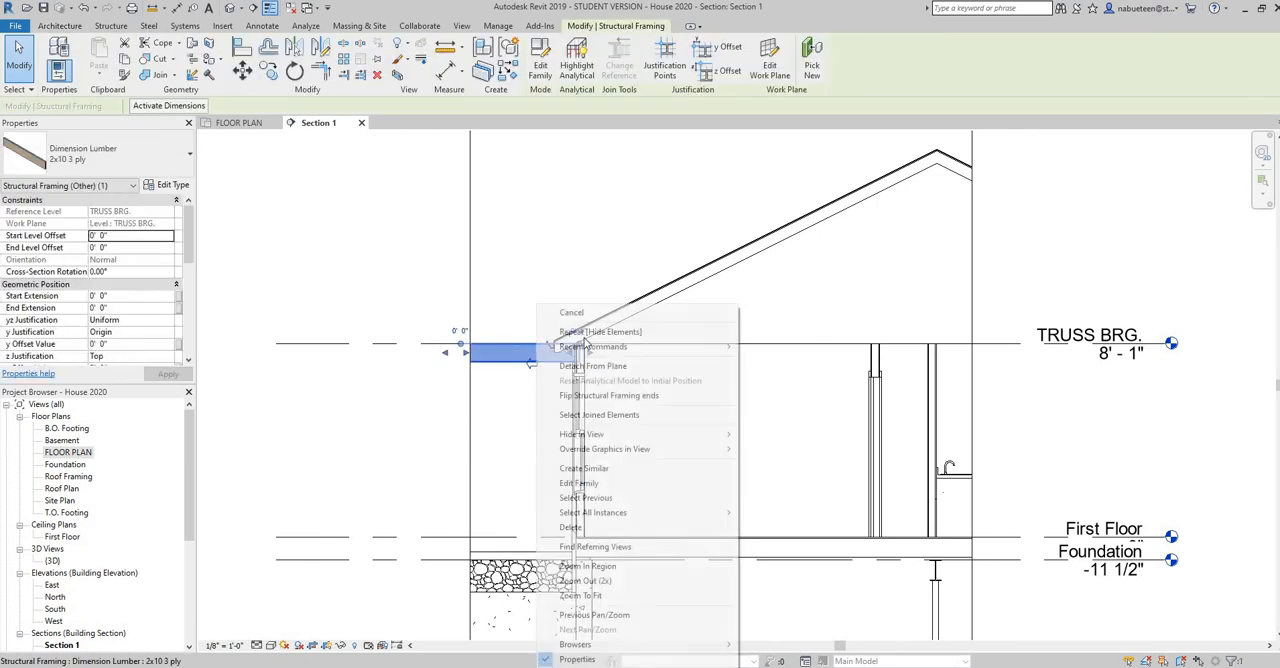
mouse_move(615, 434)
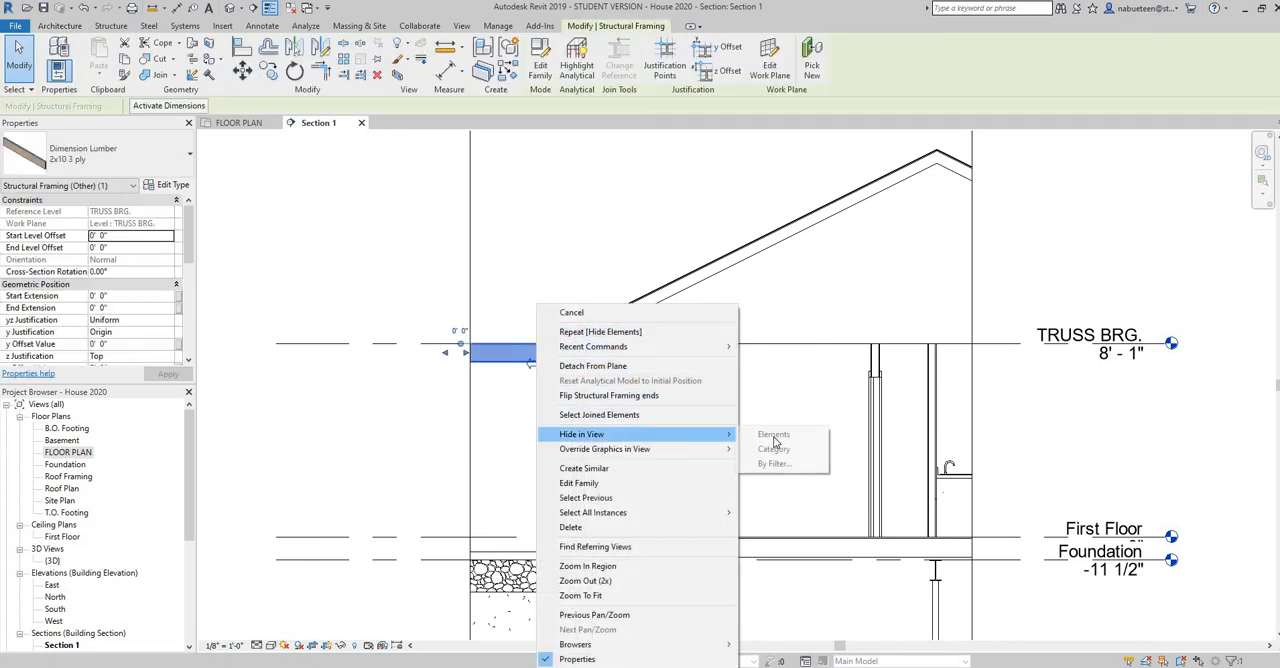
left_click(778, 433)
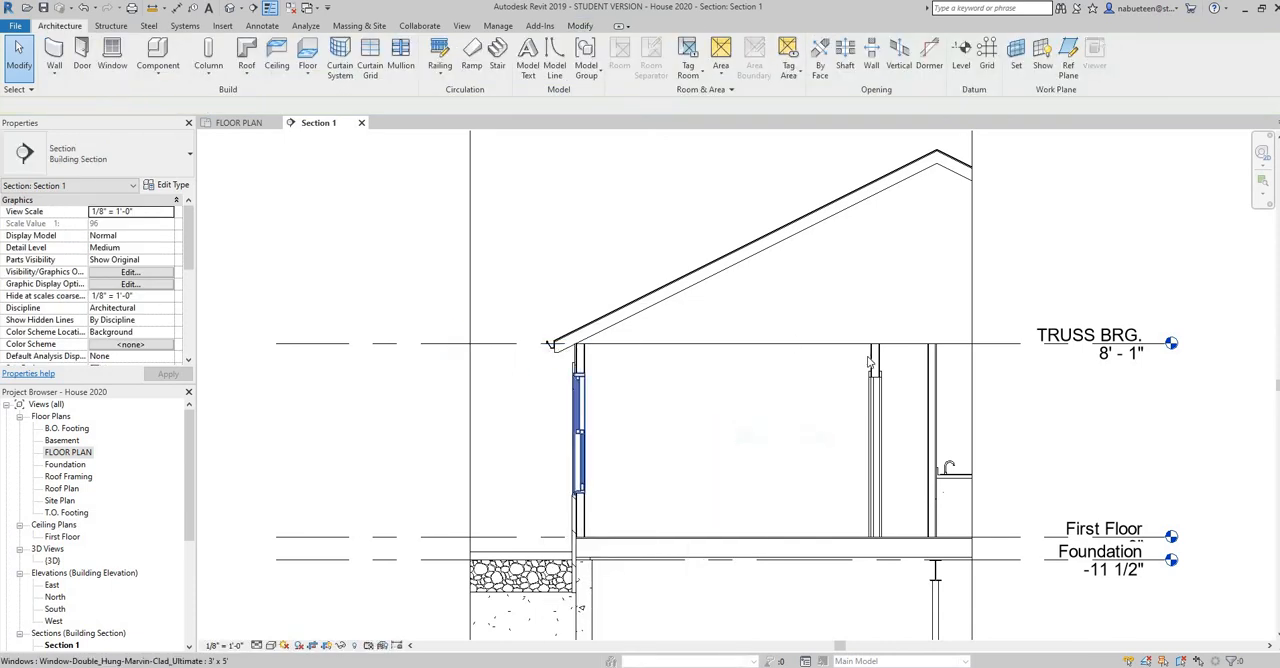
Extend the Section 1 crop region slightly outward on the side past the roof ridge
left_click(972, 330)
left_click_drag(878, 452, 1000, 540)
scroll(931, 429, "down", 1)
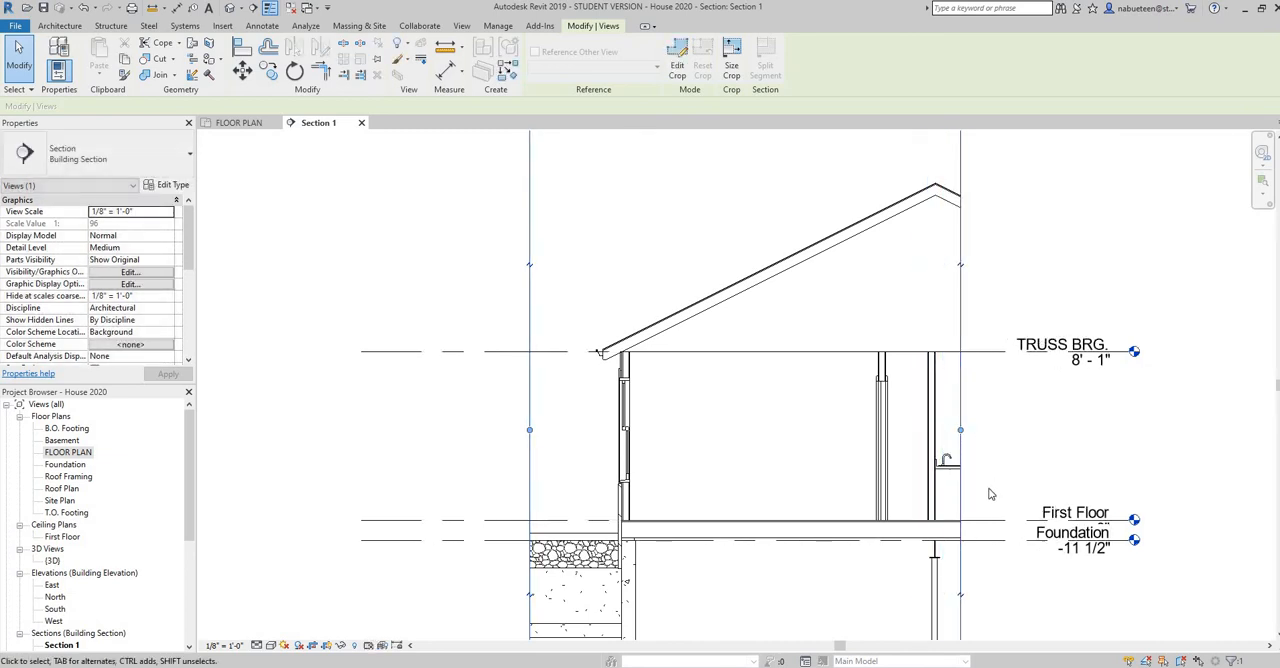
scroll(1001, 543, "down", 2)
middle_click_drag(1001, 523, 905, 407)
left_click_drag(877, 348, 889, 349)
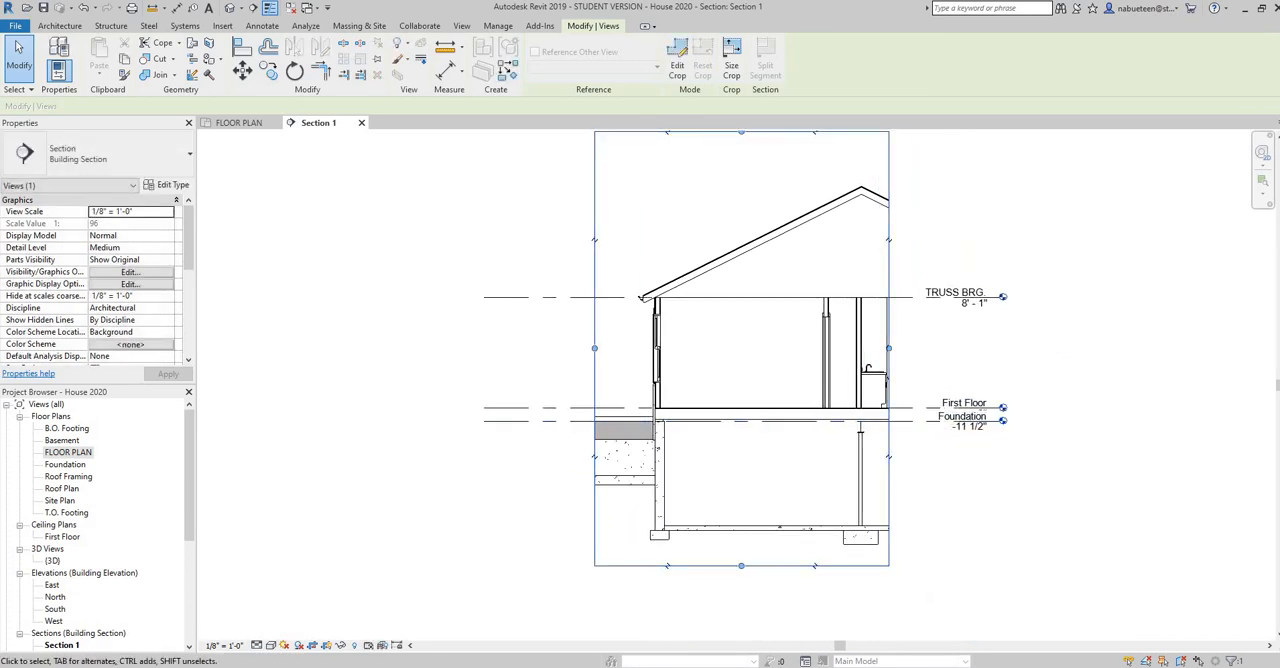
Check the room interior shown in the PDF's Typical Section and return to the Revit section view
key("alt+Tab")
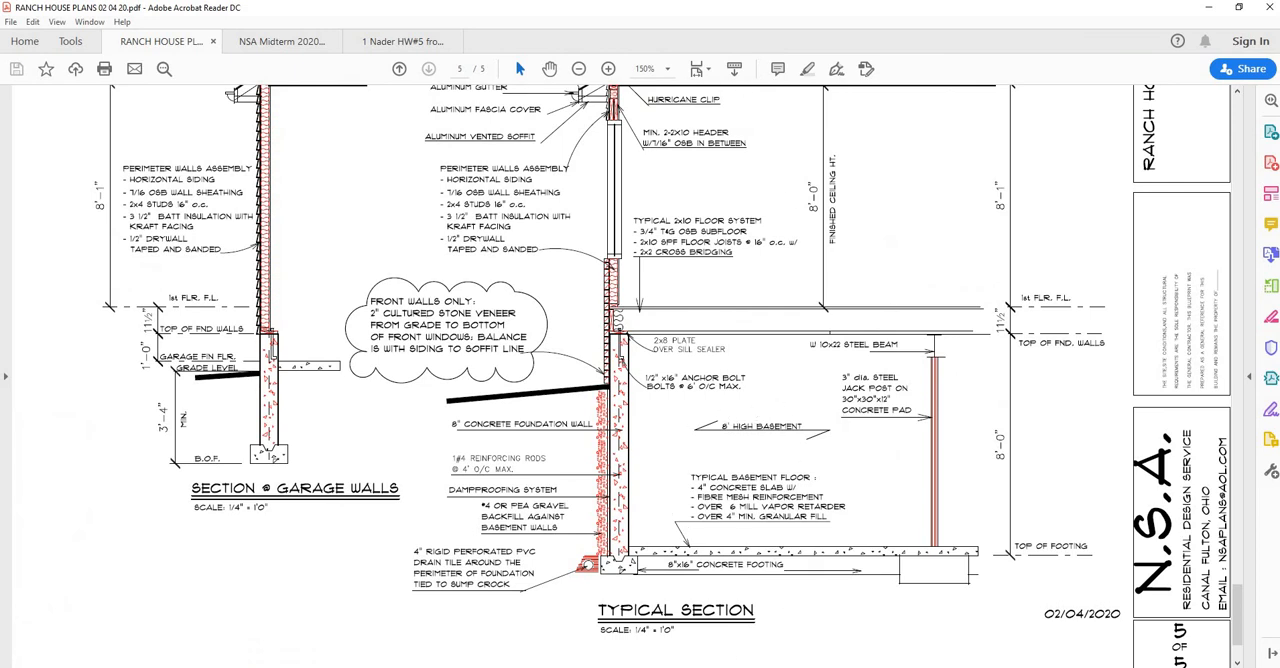
mouse_move(674, 666)
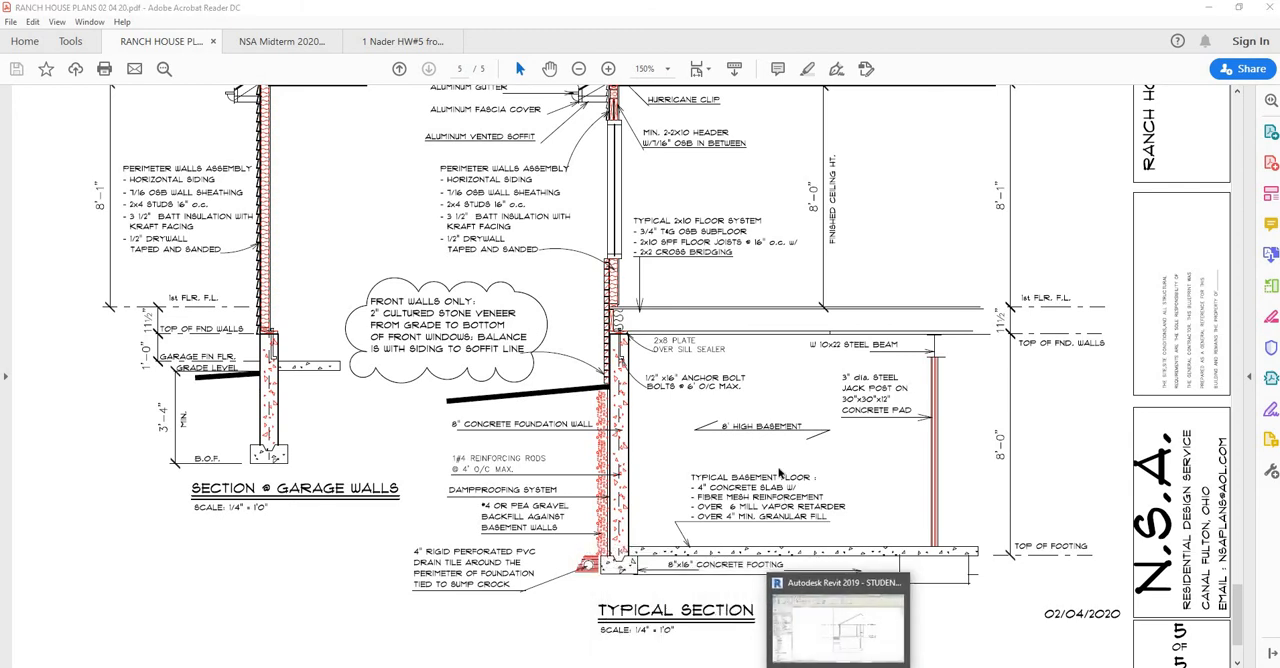
key("alt+Tab")
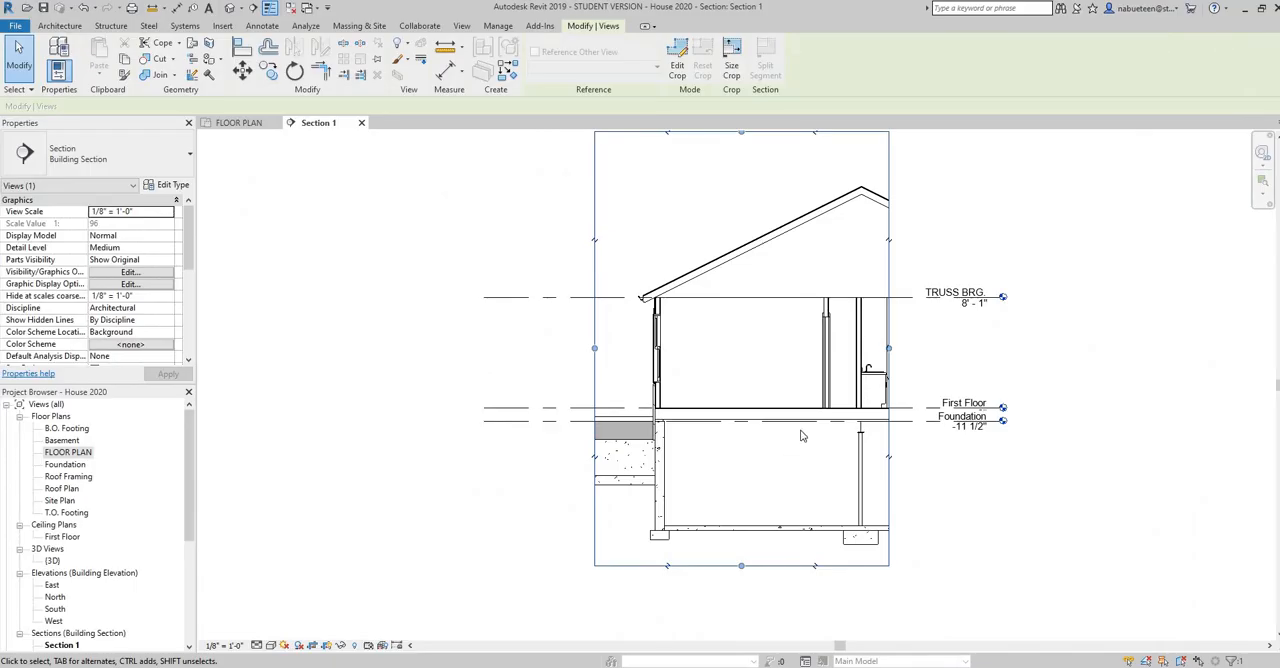
Hide the bifold closet door, both cut interior partitions, the vanity counter top and its base cabinet in Section 1 as individual elements
scroll(825, 392, "up", 2)
left_click(830, 350)
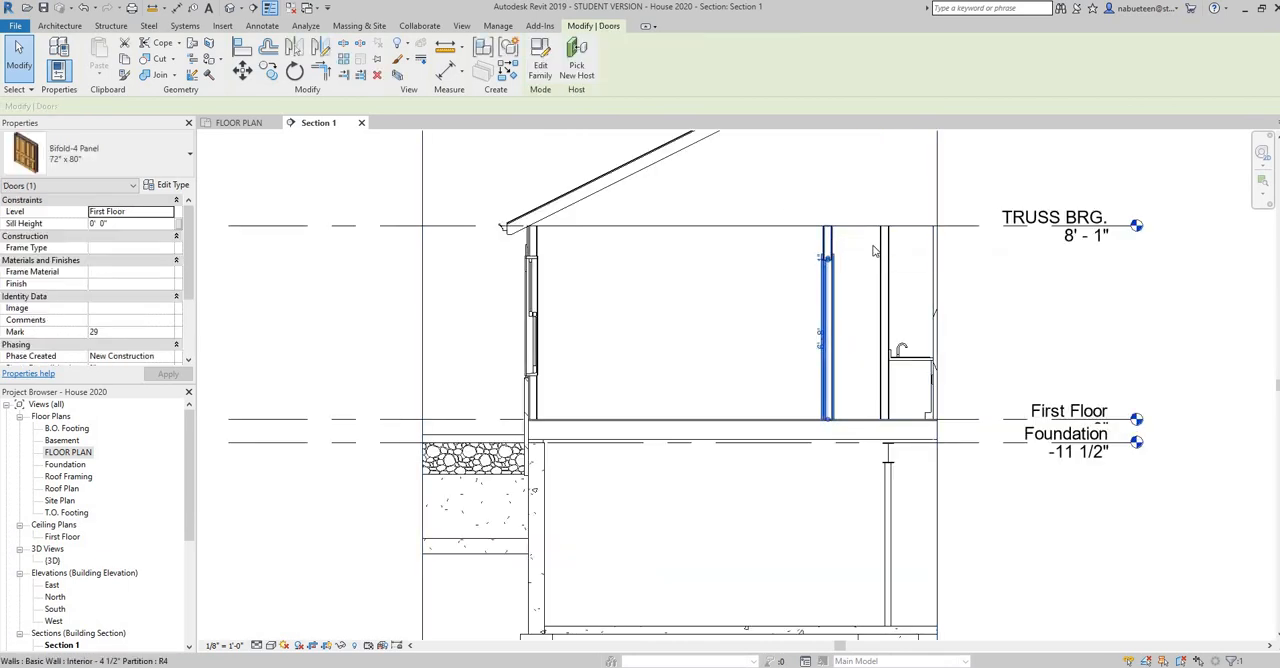
left_click(828, 248, "ctrl")
left_click(886, 294, "ctrl")
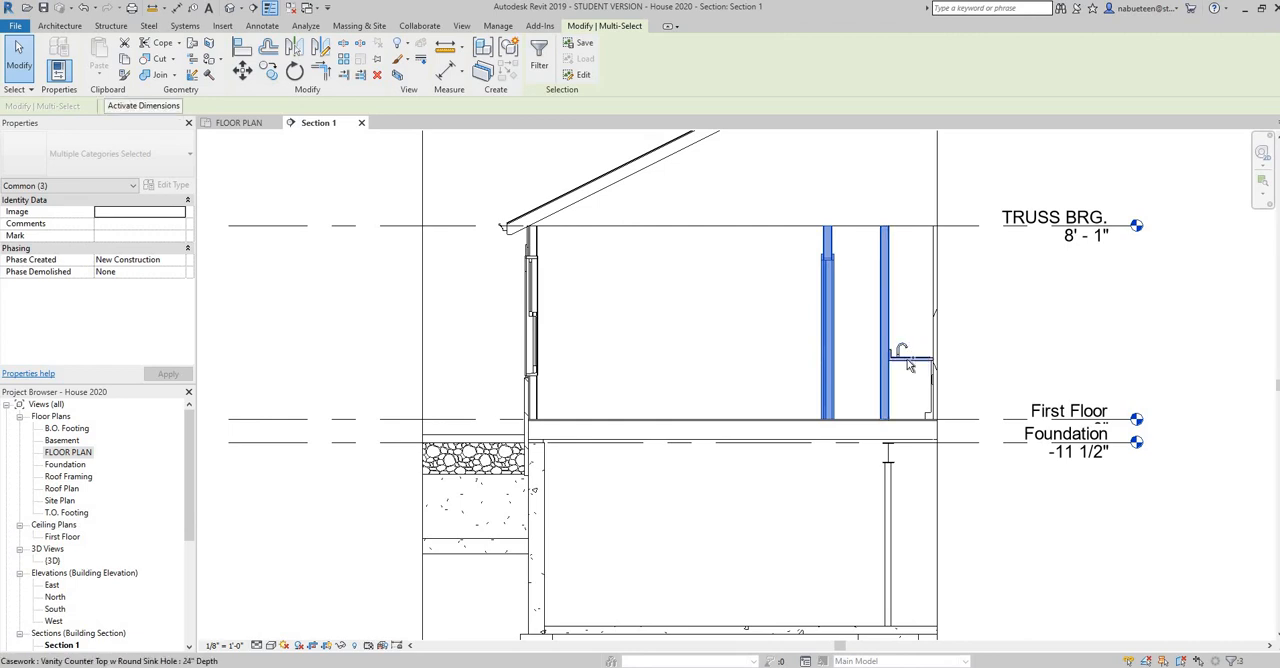
left_click(907, 359, "ctrl")
left_click(919, 372, "ctrl")
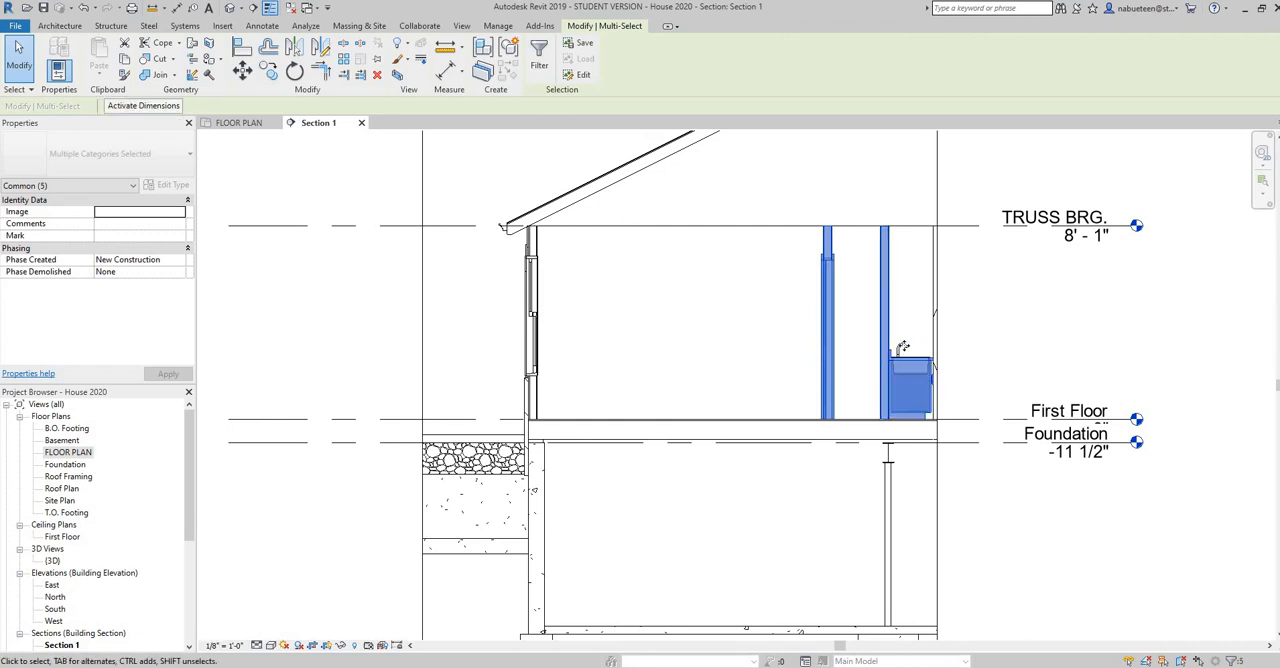
right_click(810, 311)
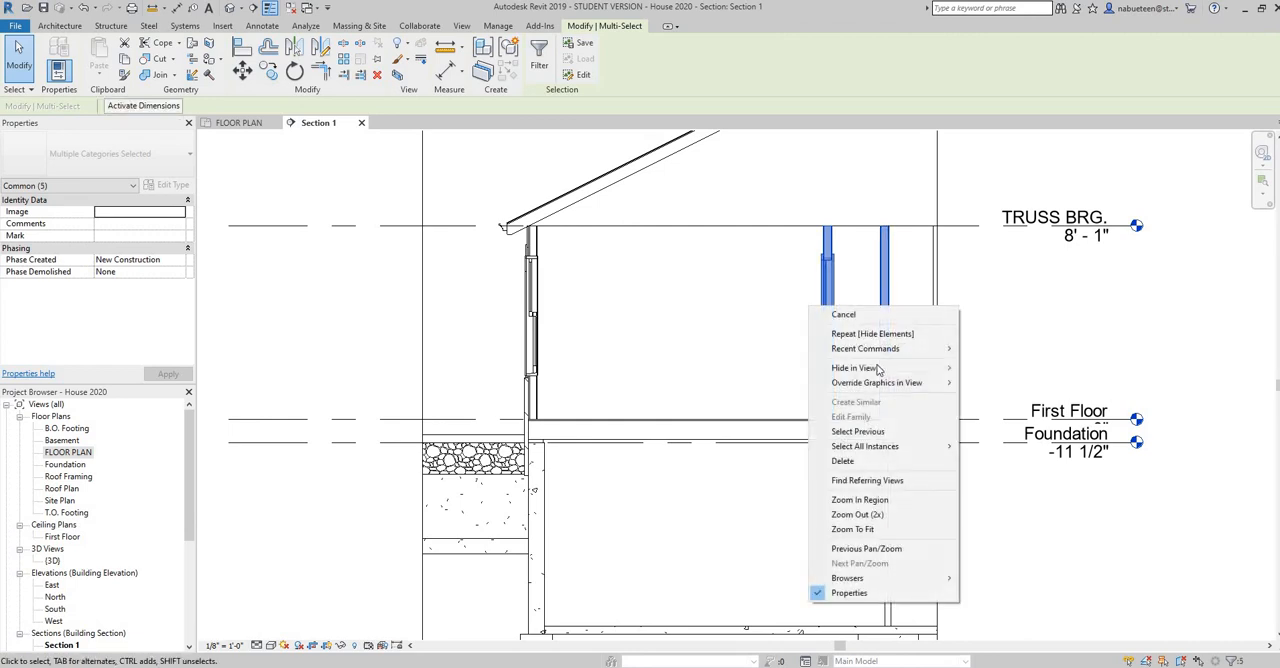
mouse_move(938, 368)
left_click(985, 368)
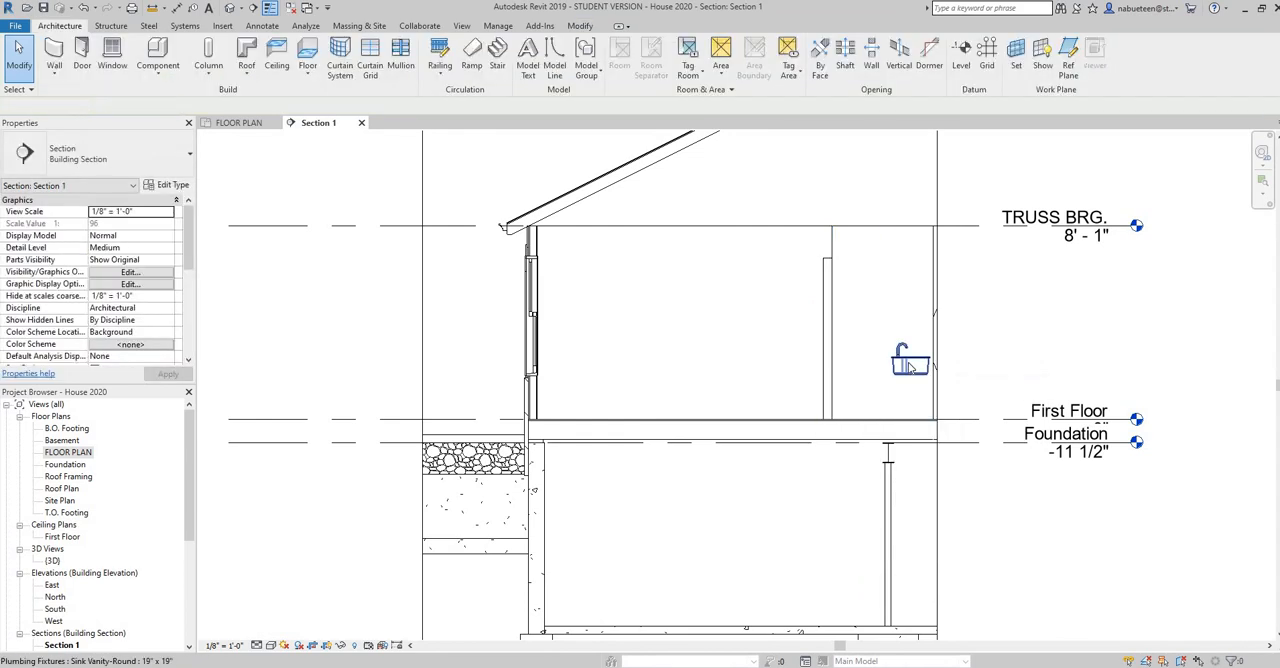
Hide the round vanity sink and the 30" x 80" six-panel interior door in this section view
left_click(910, 366)
right_click(908, 362)
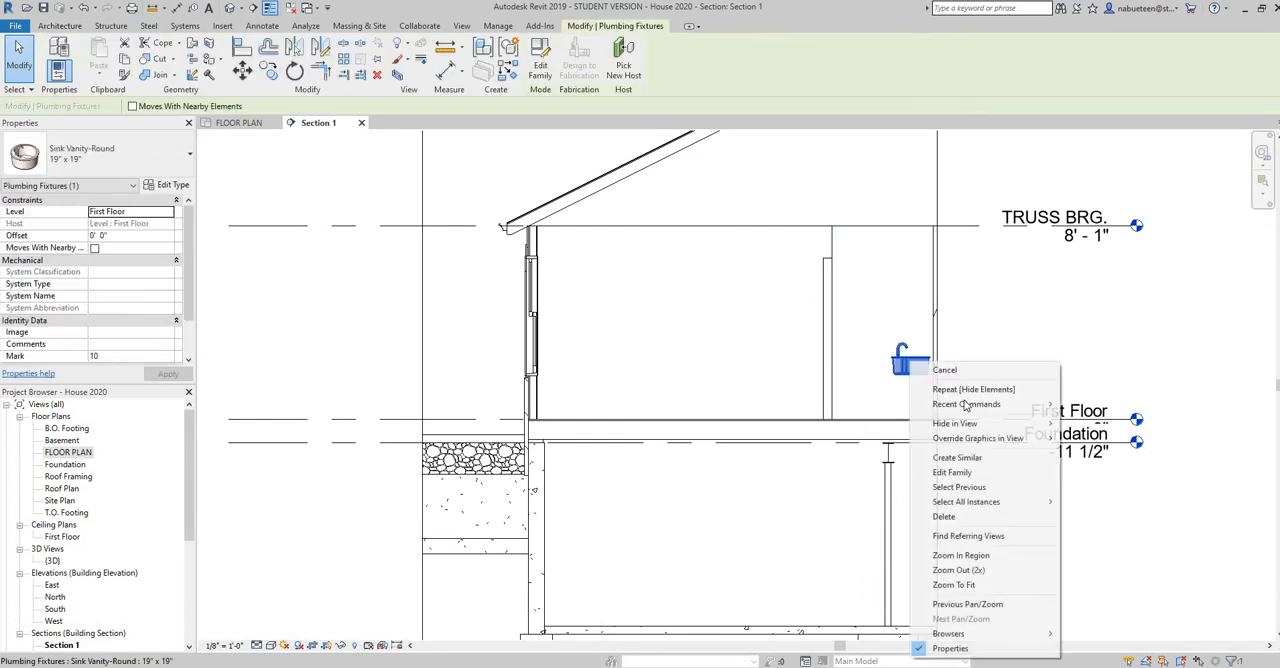
left_click(1090, 423)
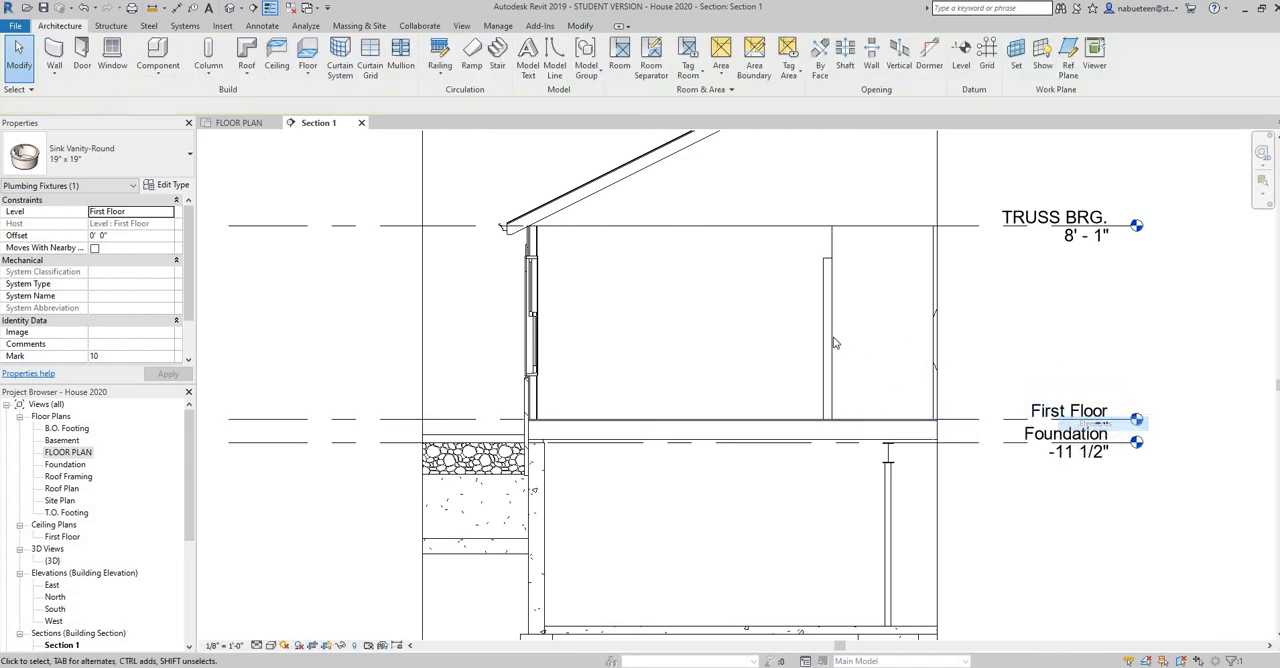
left_click(825, 338)
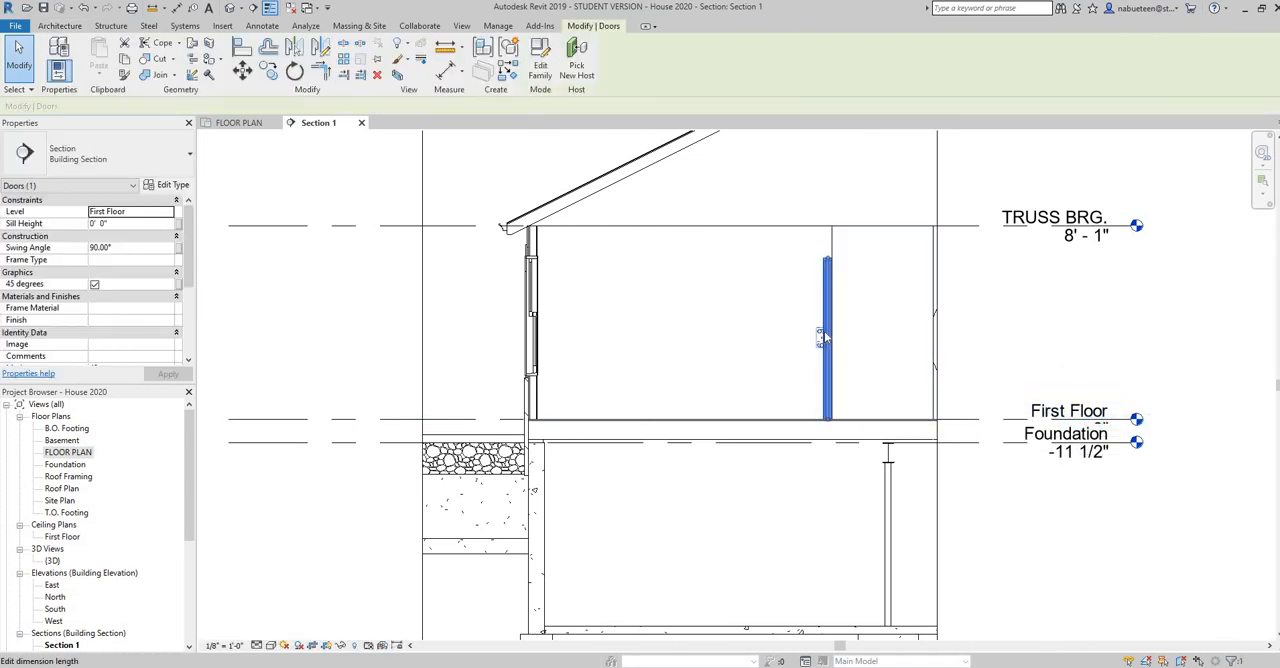
right_click(825, 338)
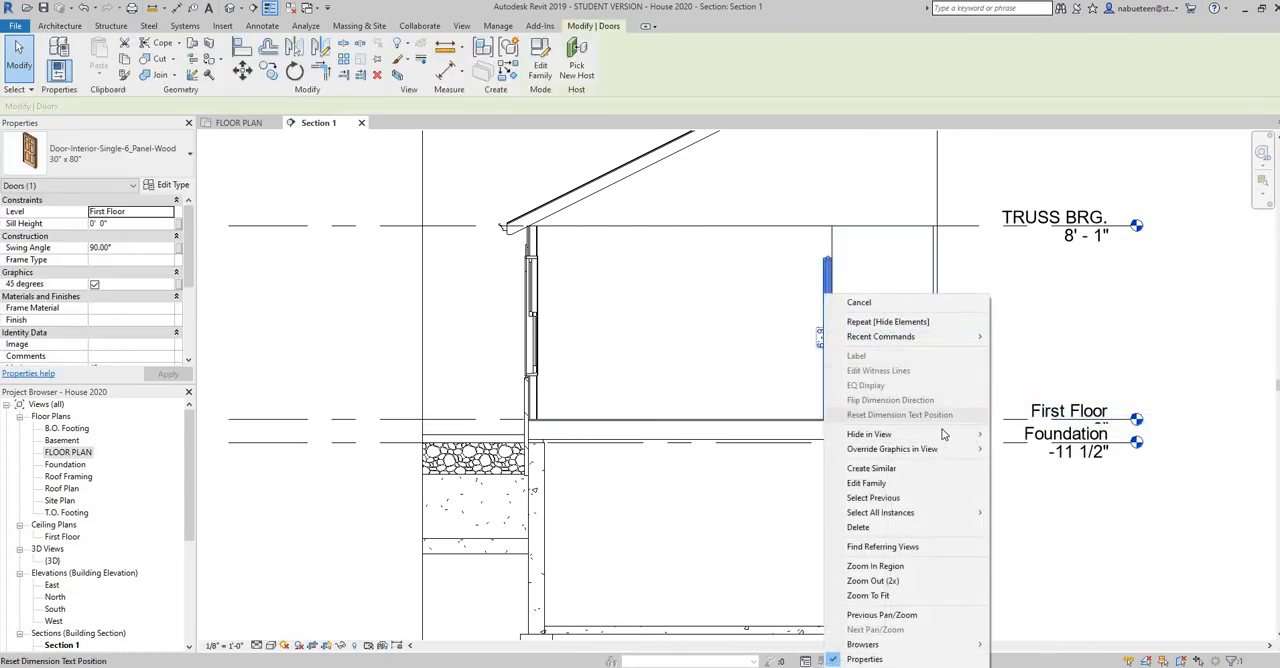
mouse_move(930, 434)
left_click(1025, 434)
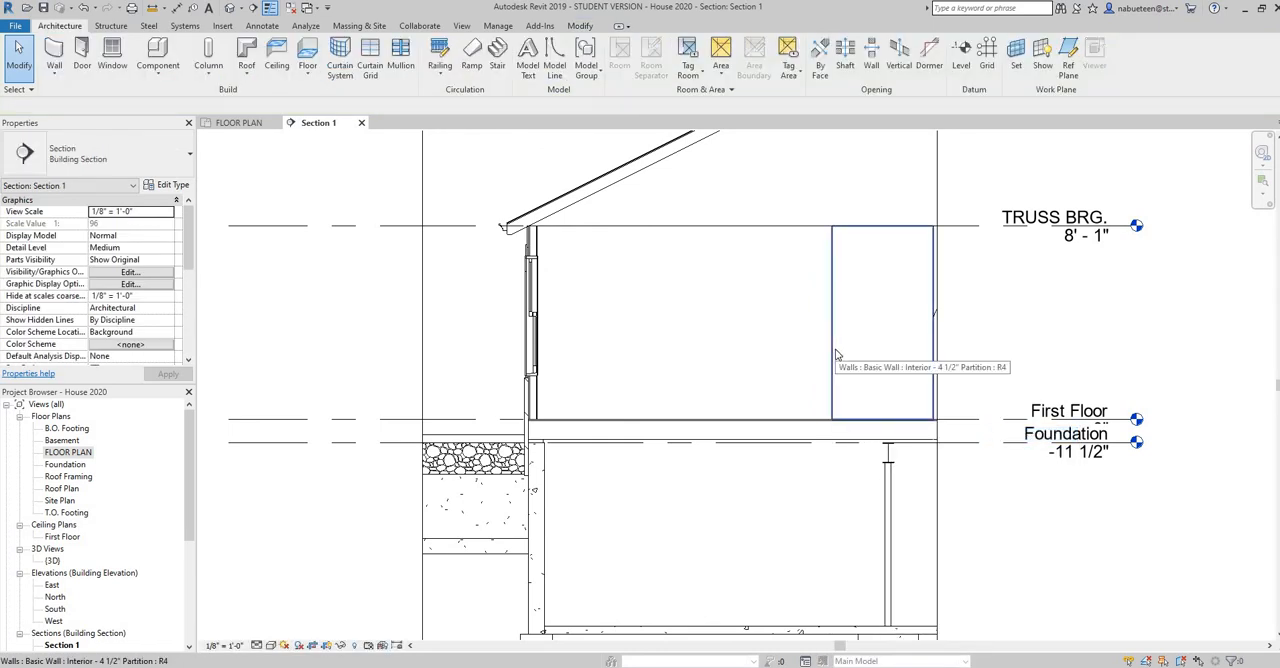
Hide the background Interior - 4 1/2" Partition wall and the 36" x 80" door opening in the section view
left_click(838, 355)
right_click(838, 354)
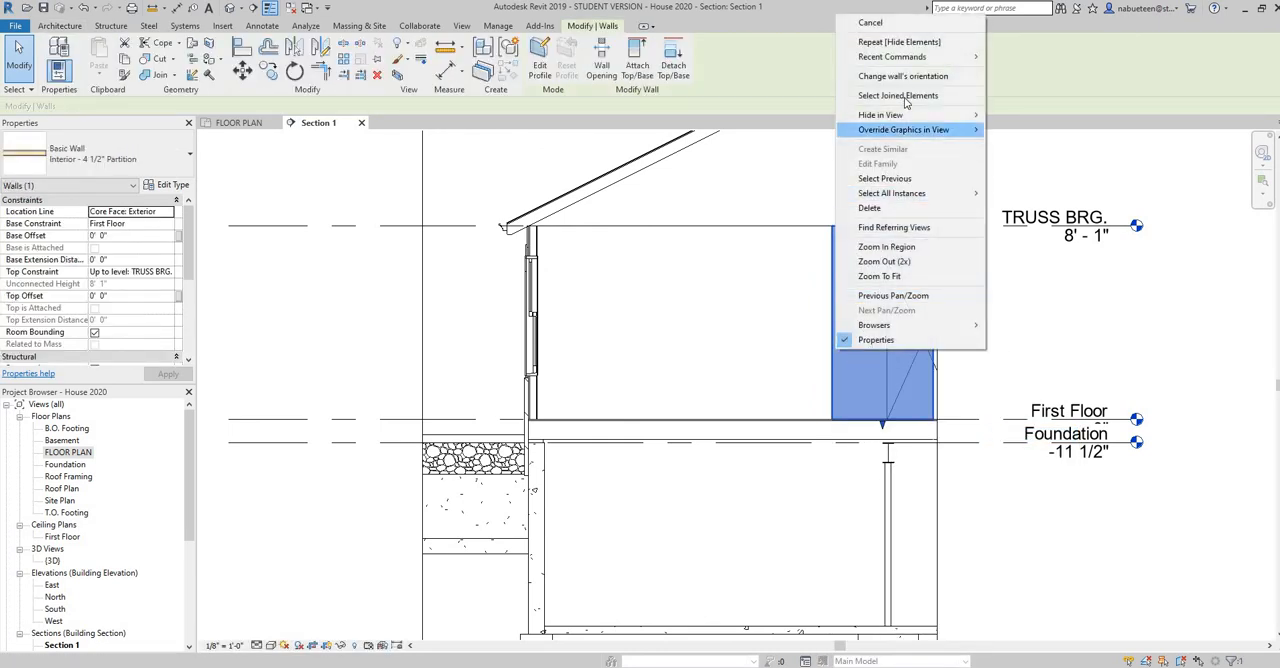
left_click(1021, 114)
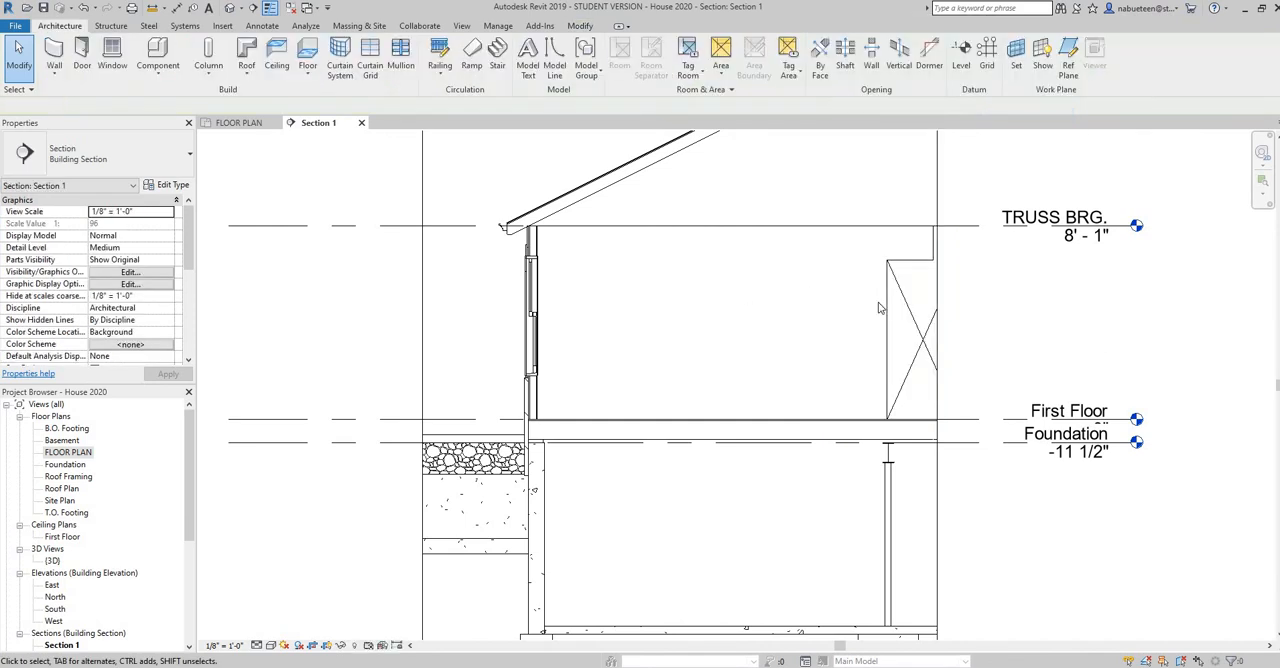
left_click(888, 302)
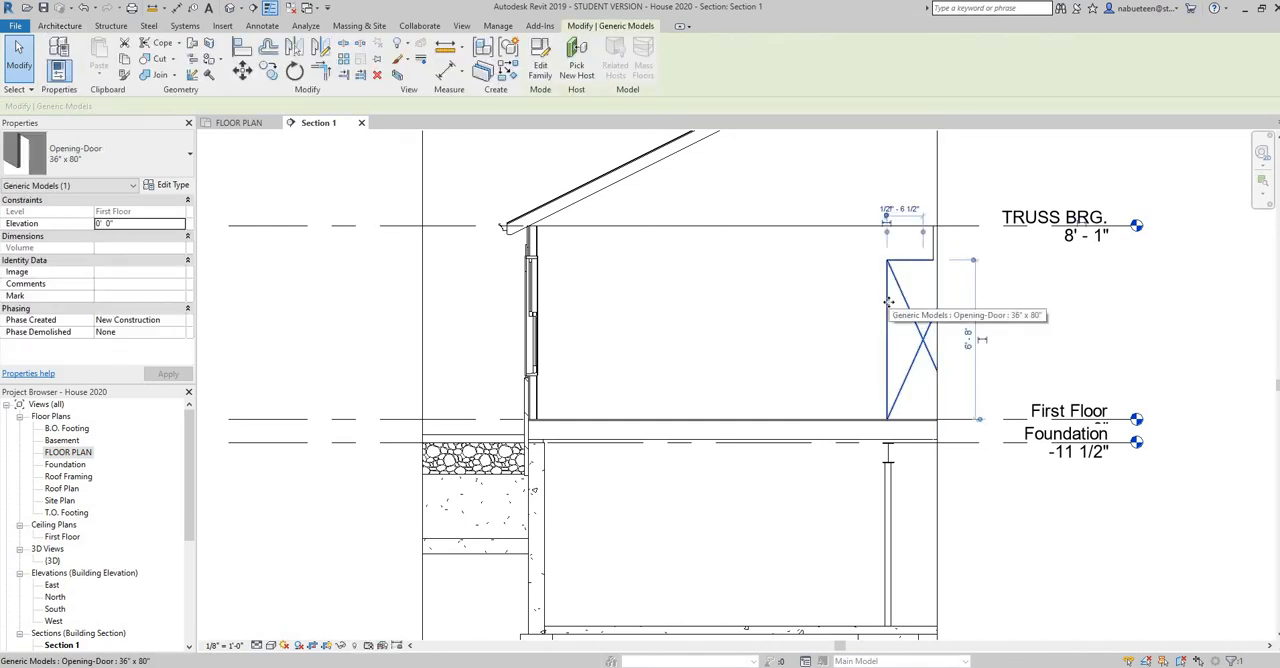
right_click(888, 302)
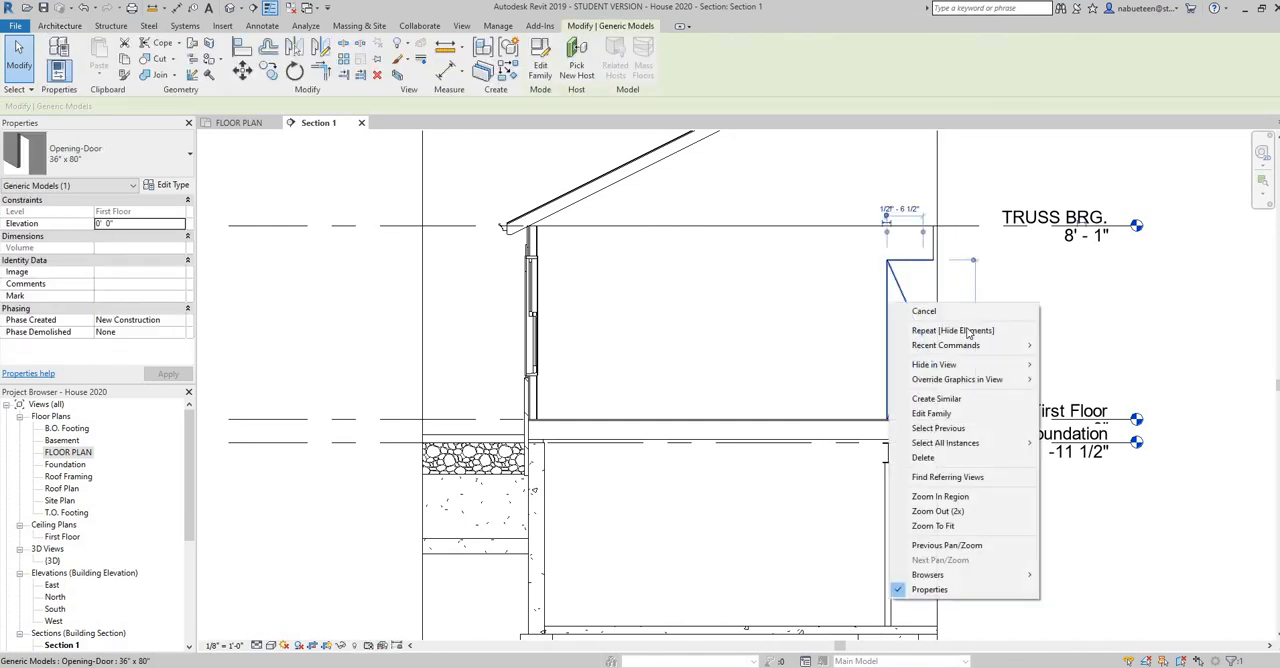
mouse_move(986, 366)
left_click(1069, 366)
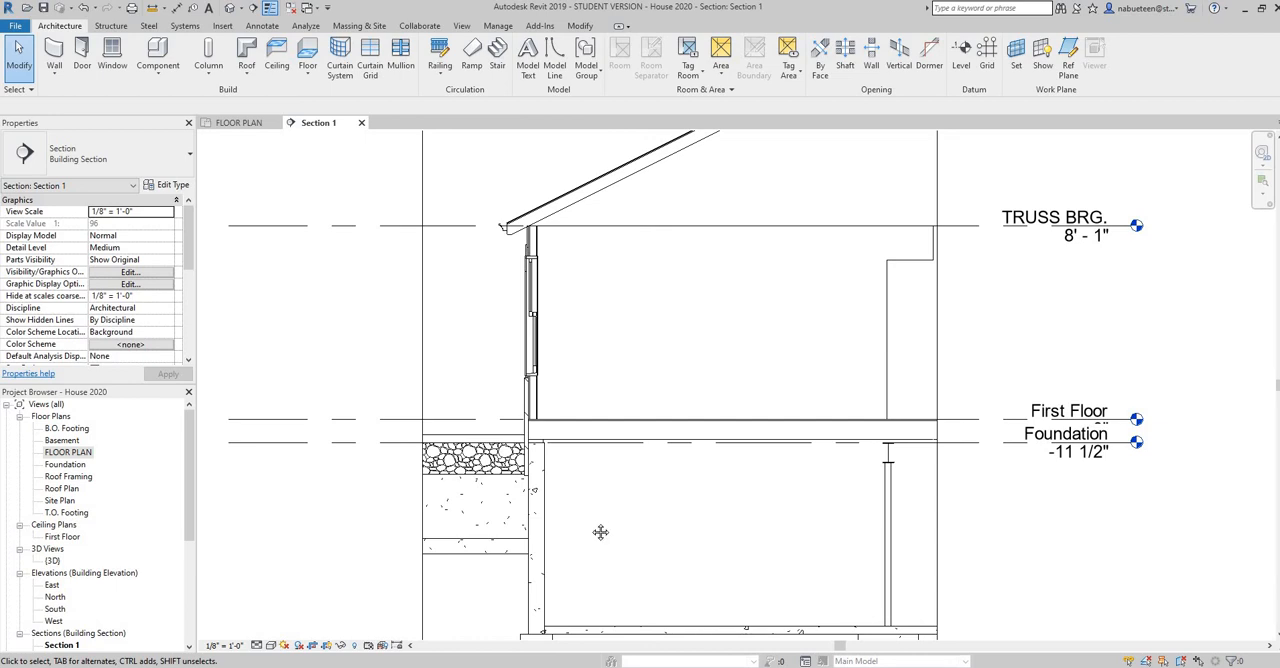
Compare the top of the foundation wall with the sill plate and rim joist detail in the PDF in Acrobat Reader, returning to Revit
middle_click_drag(573, 484, 684, 400)
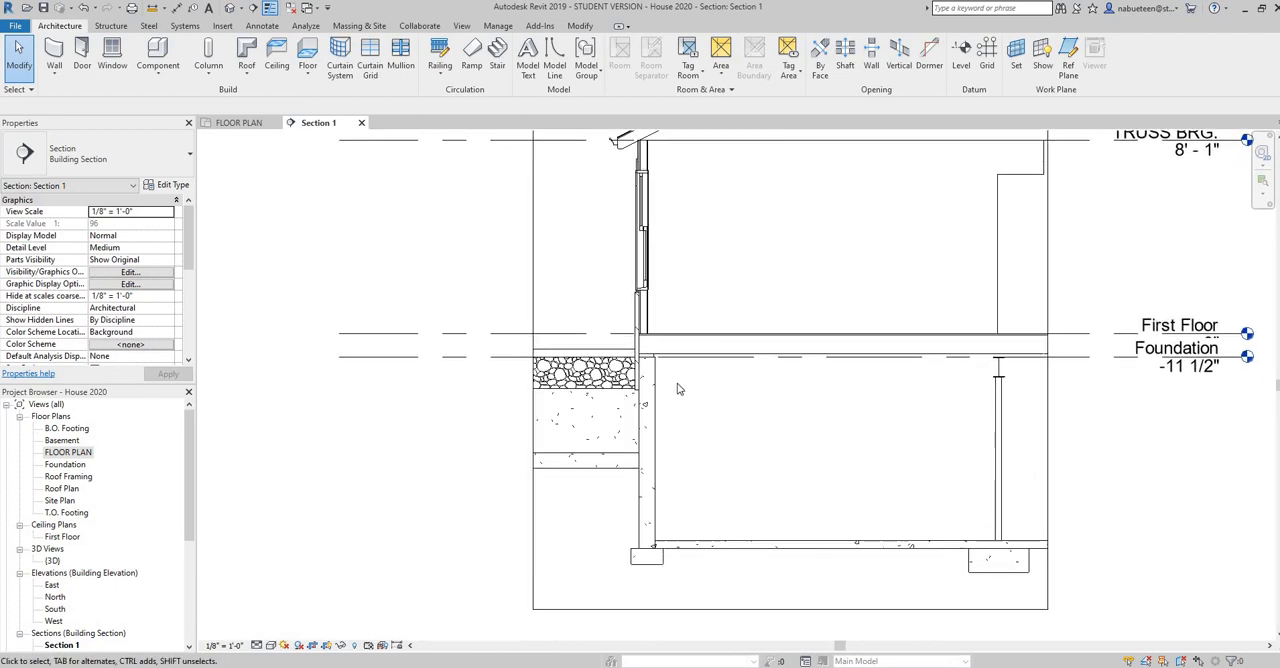
scroll(677, 389, "up", 6)
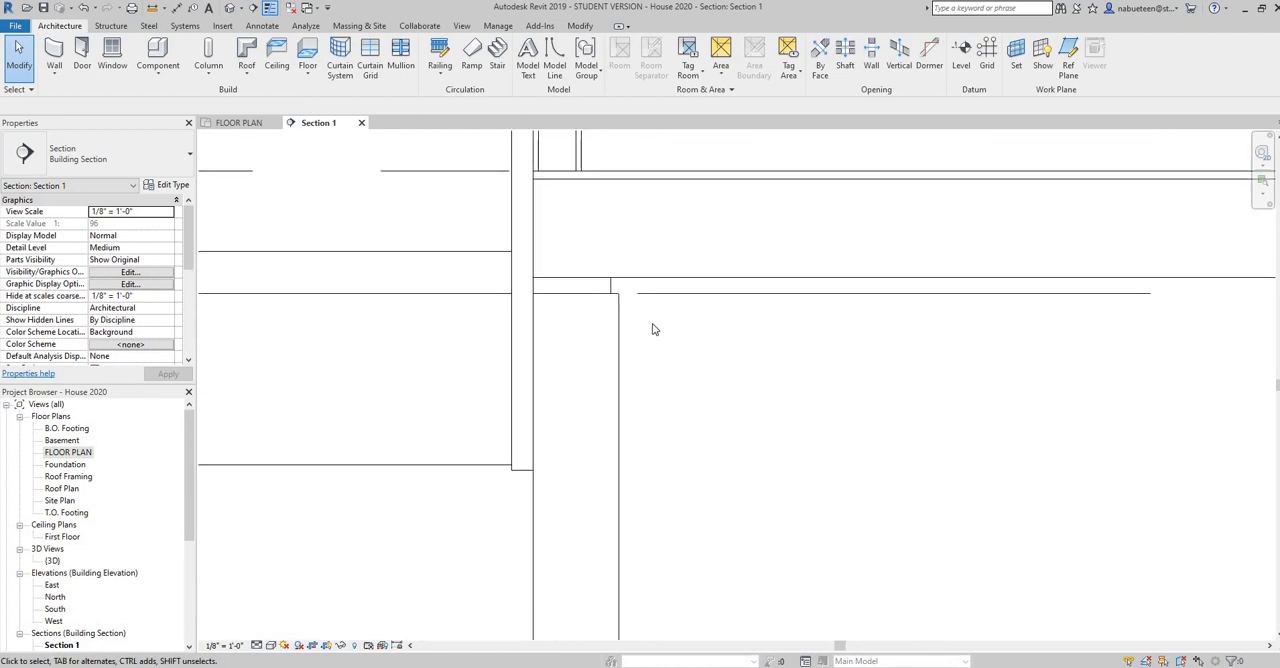
scroll(653, 324, "up", 1)
middle_click_drag(672, 334, 767, 374)
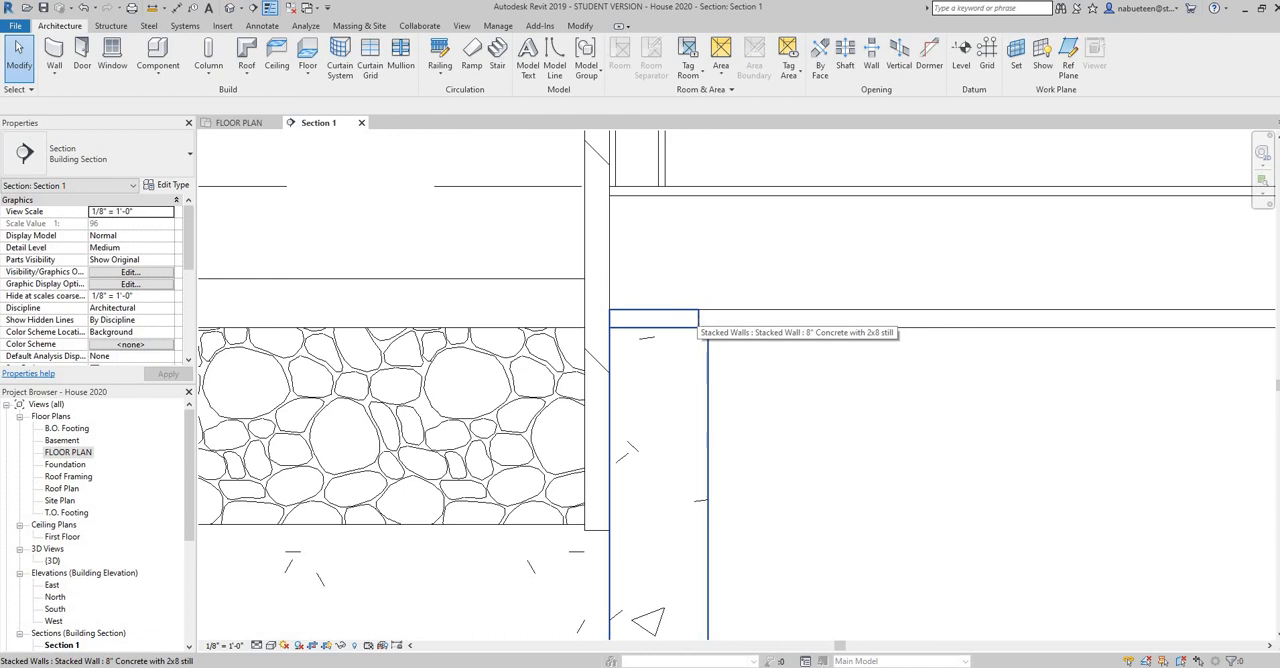
key("alt+Tab")
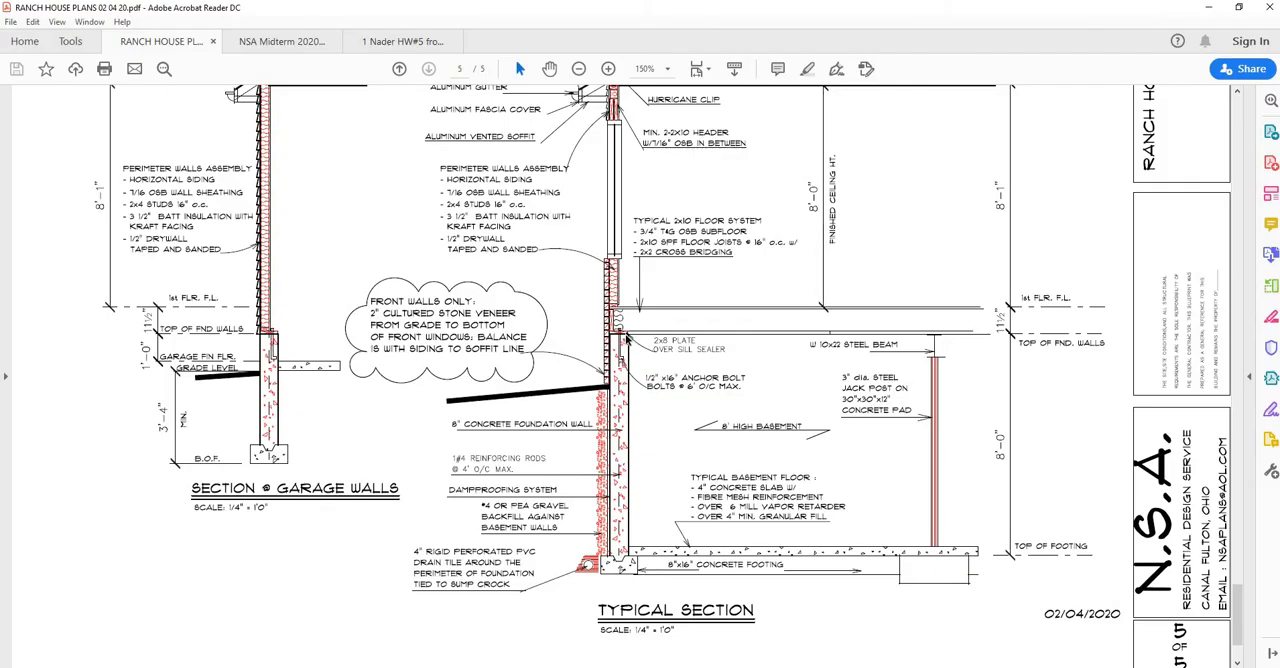
scroll(626, 340, "up", 1)
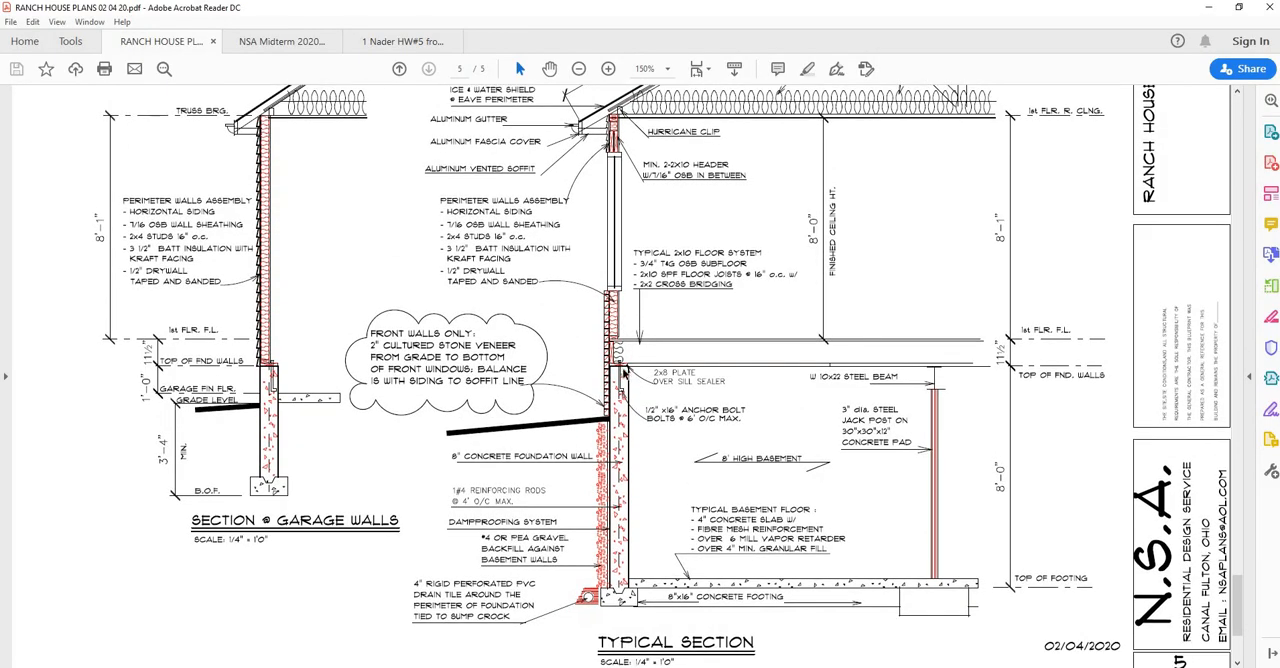
scroll(624, 372, "up", 7, "ctrl")
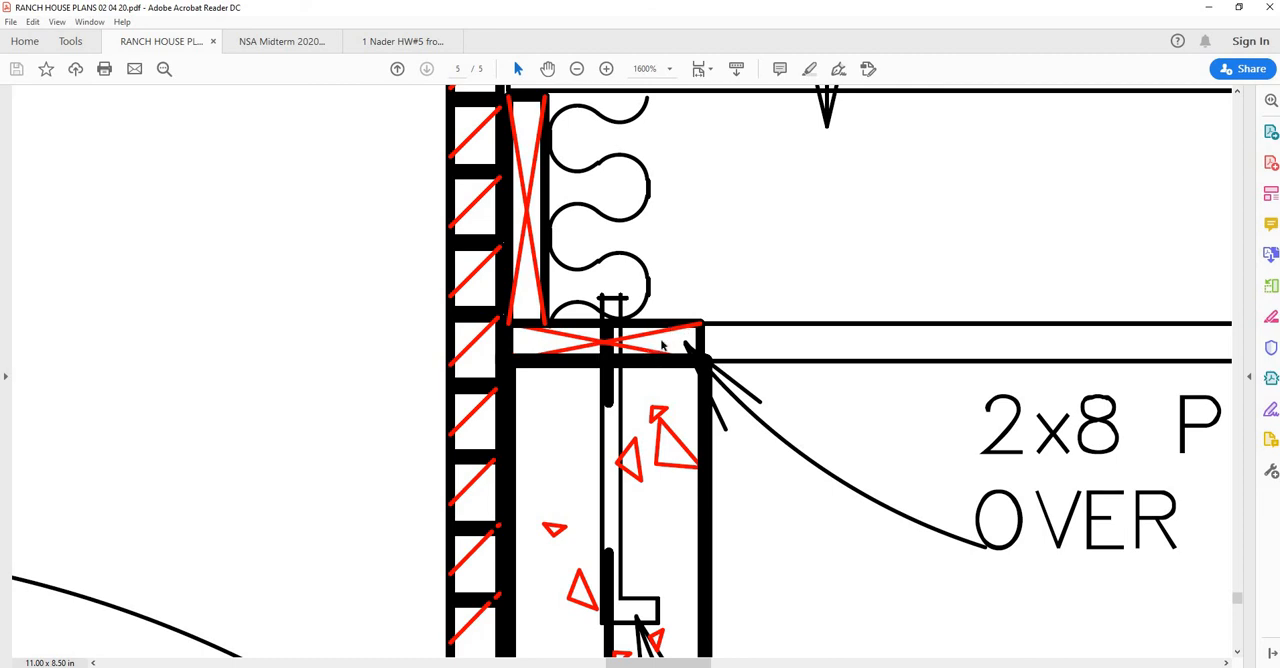
scroll(662, 345, "up", 1)
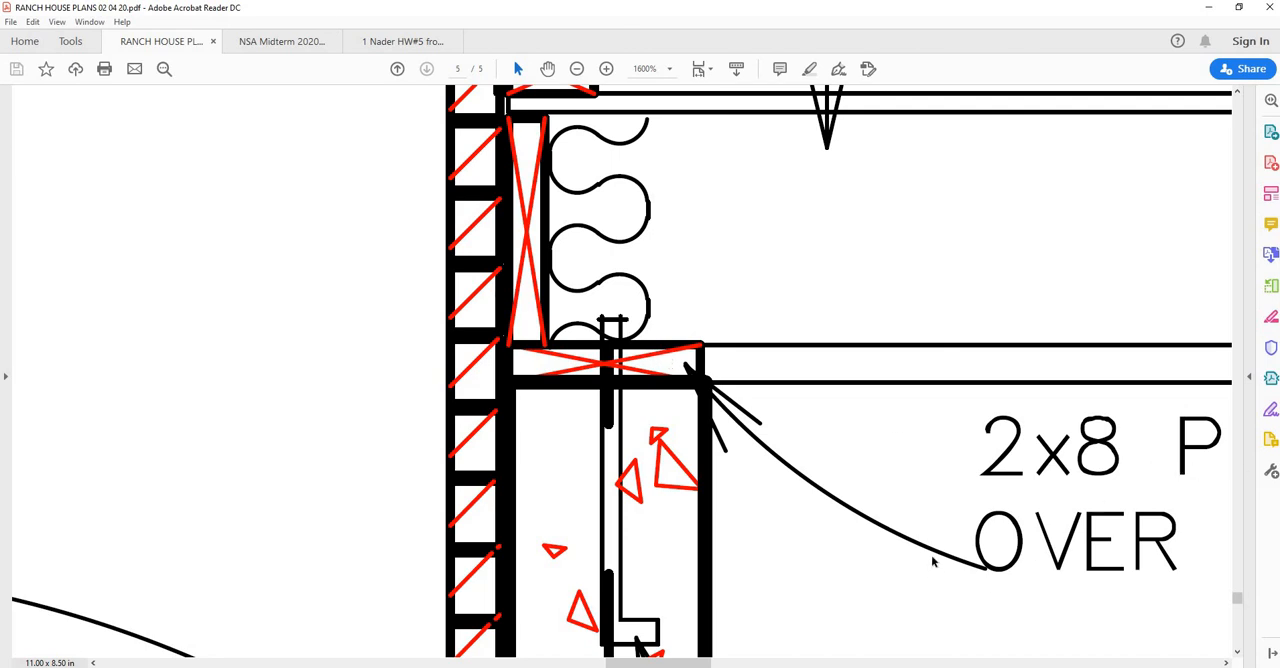
scroll(932, 562, "down", 2, "ctrl")
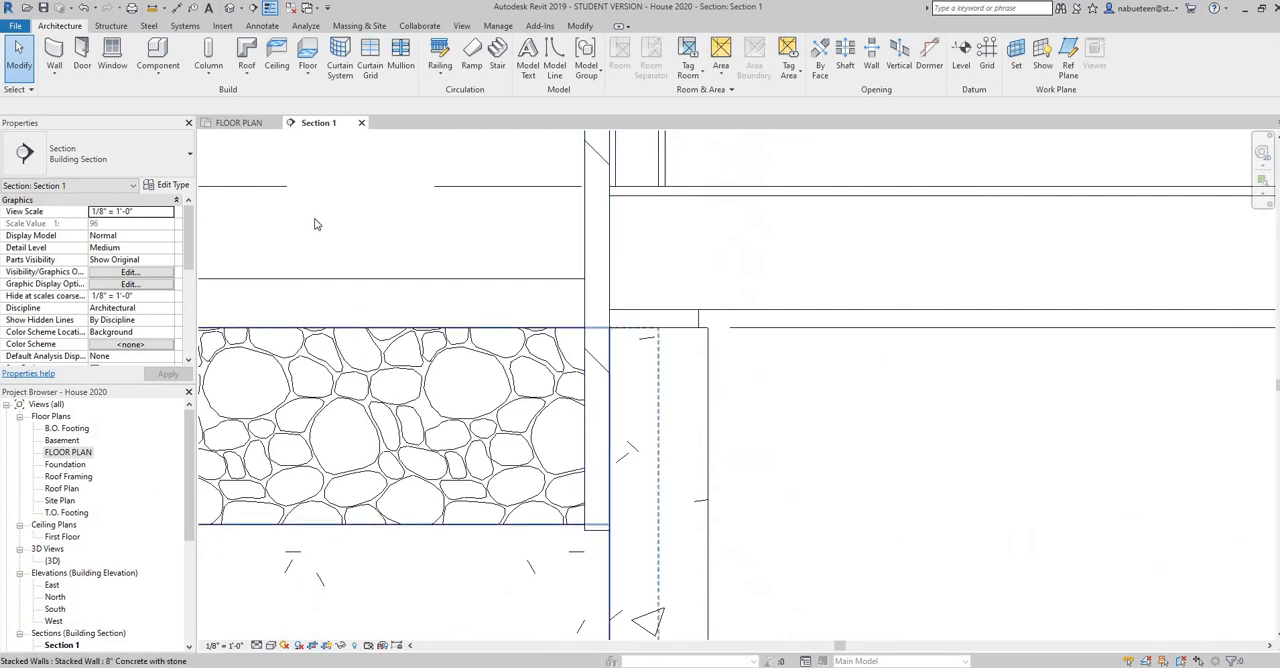
Place an upright Dimension Lumber-Section 2 x10 detail component as the rim joist, between subfloor and sill plate against the exterior wall sheathing
left_click(262, 26)
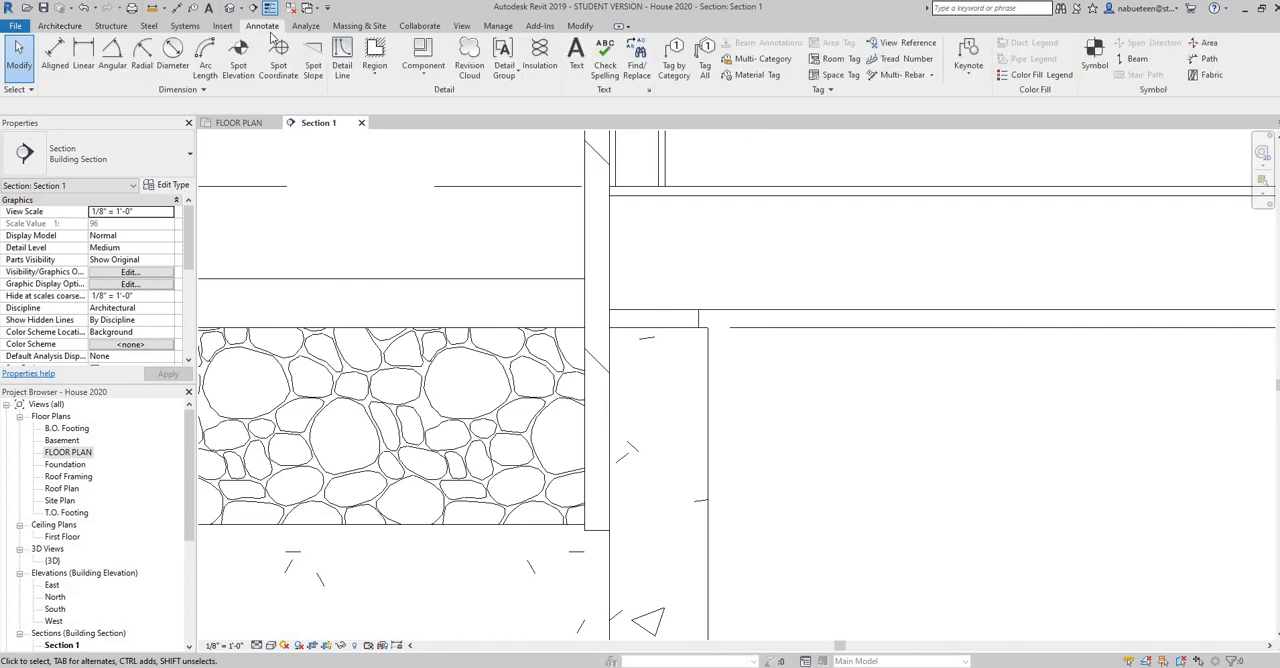
left_click(427, 76)
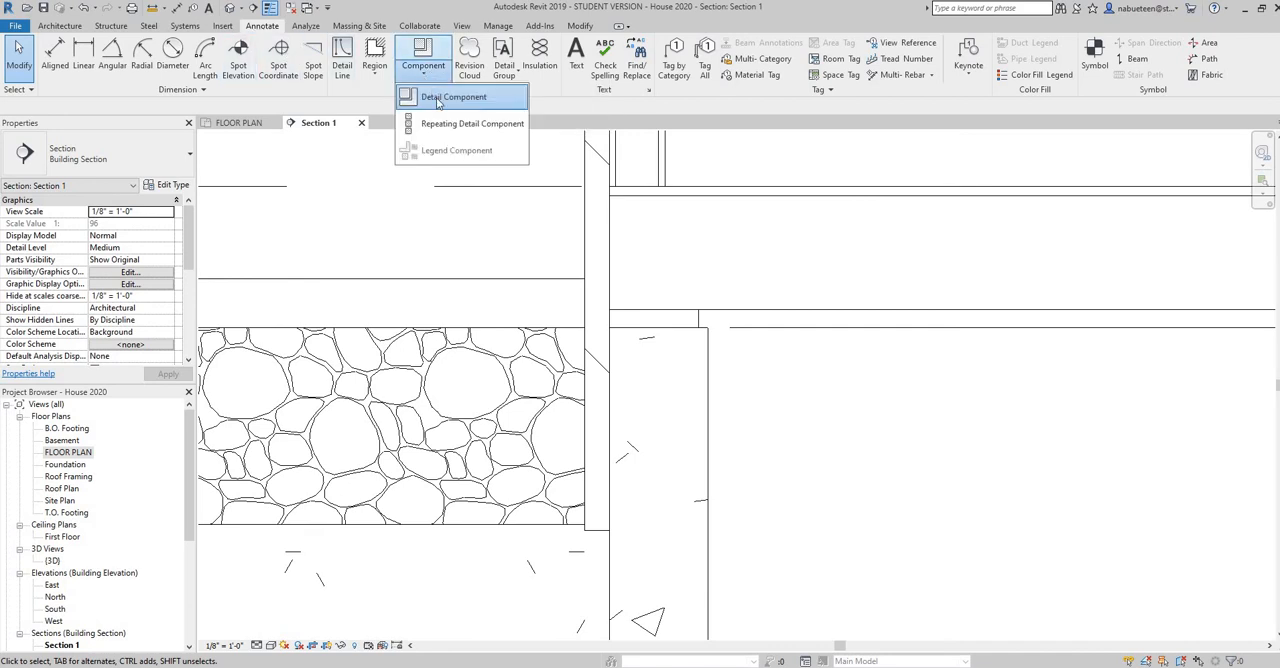
left_click(445, 97)
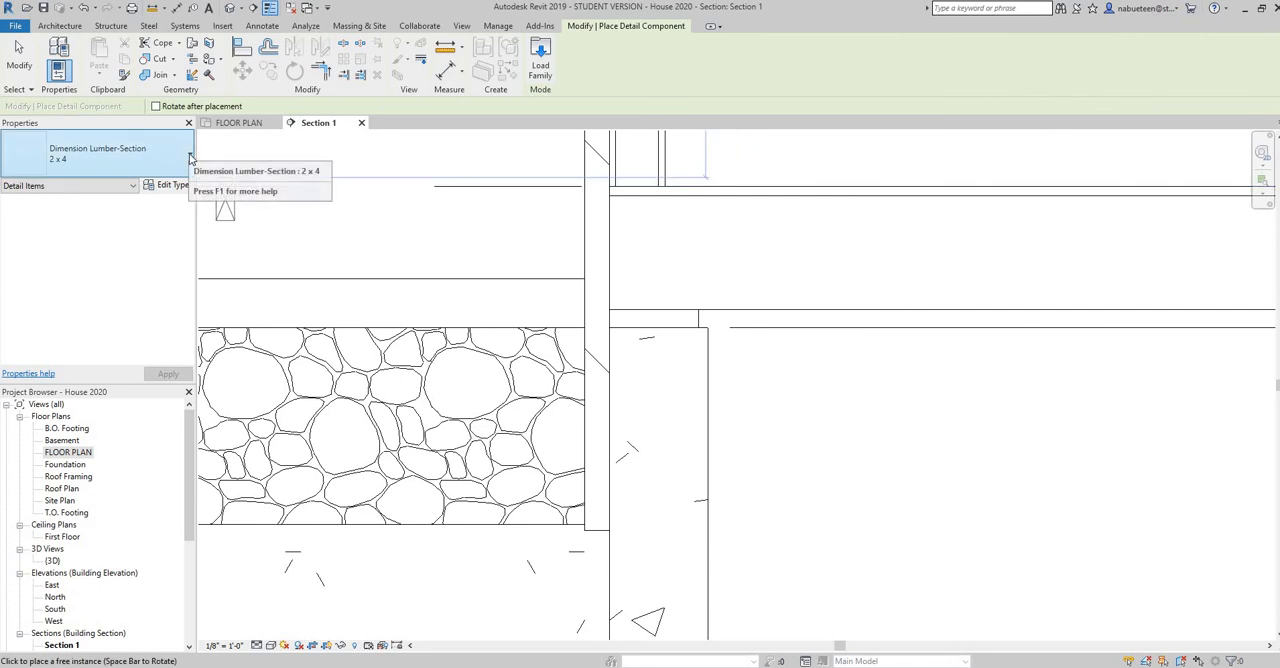
left_click(190, 157)
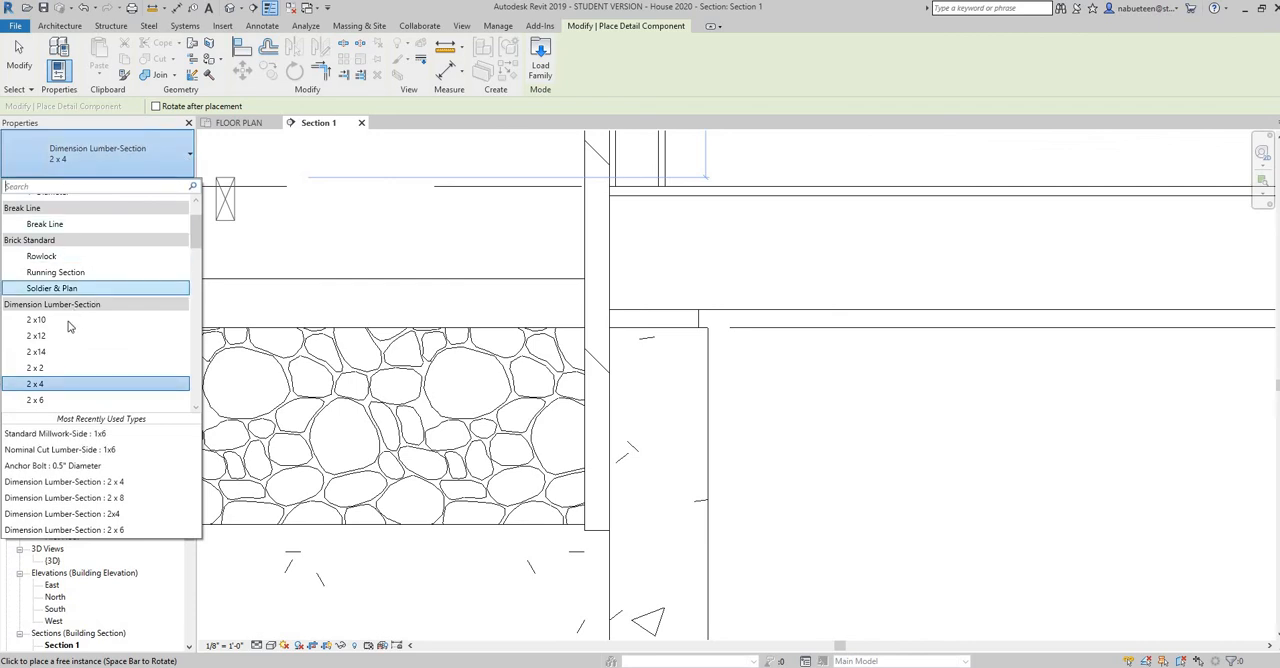
left_click(133, 319)
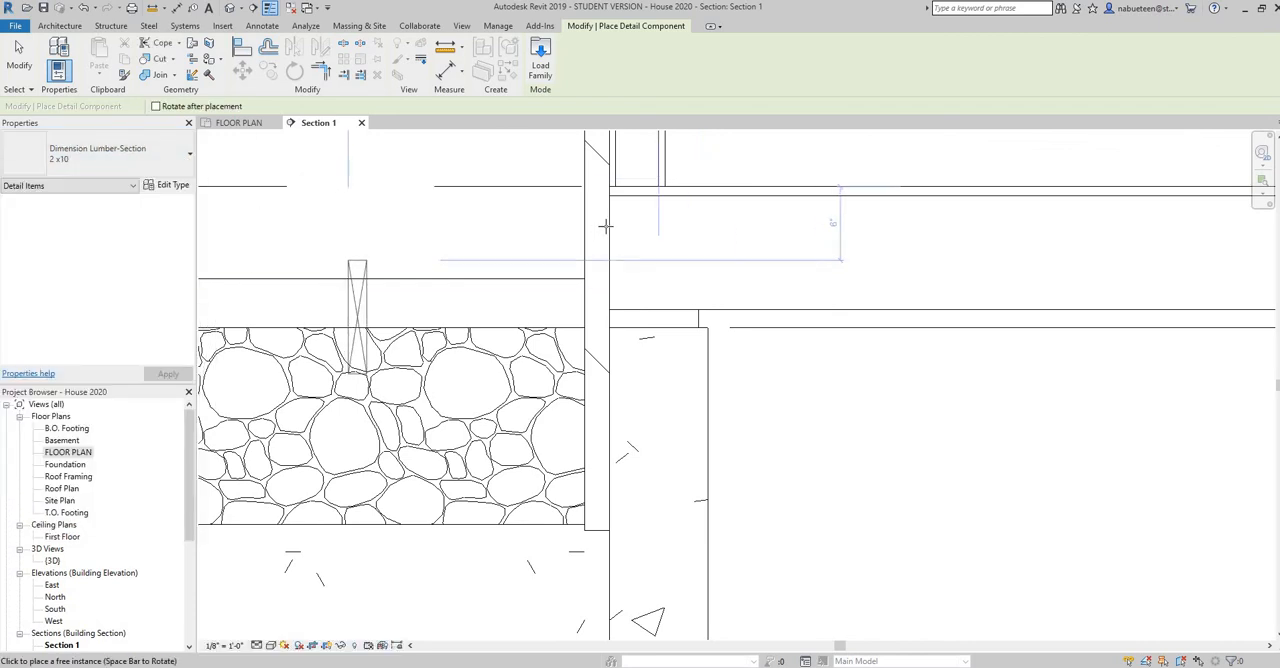
key("space")
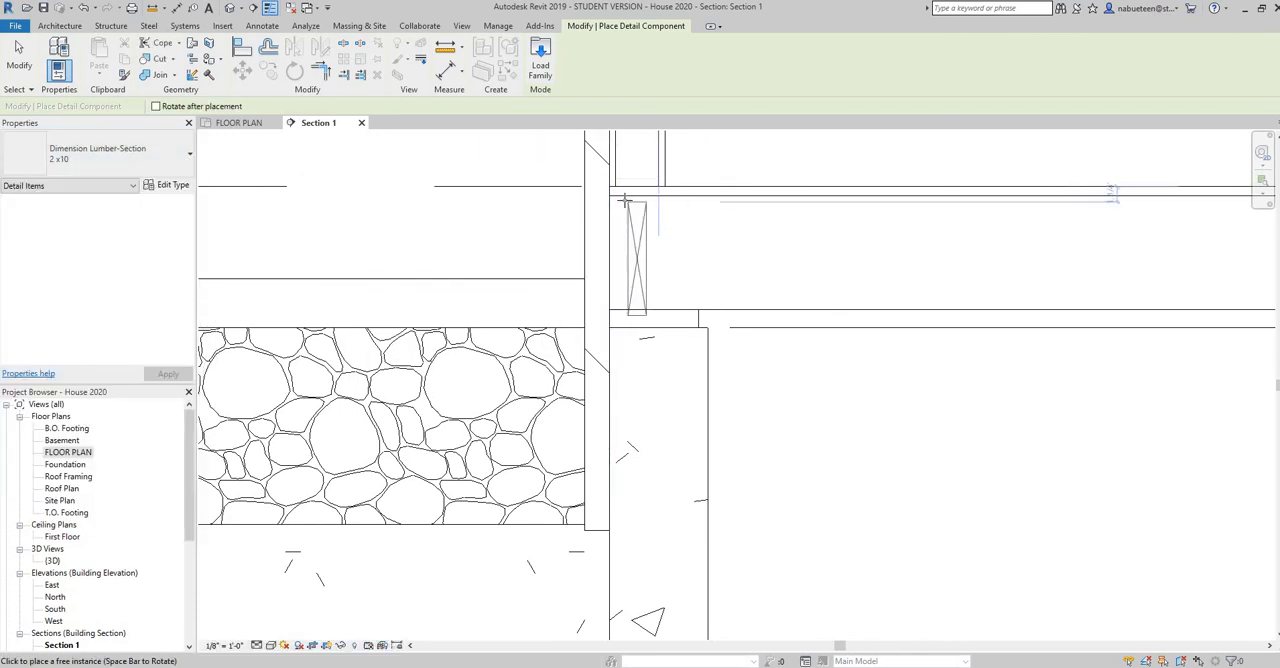
left_click(625, 218)
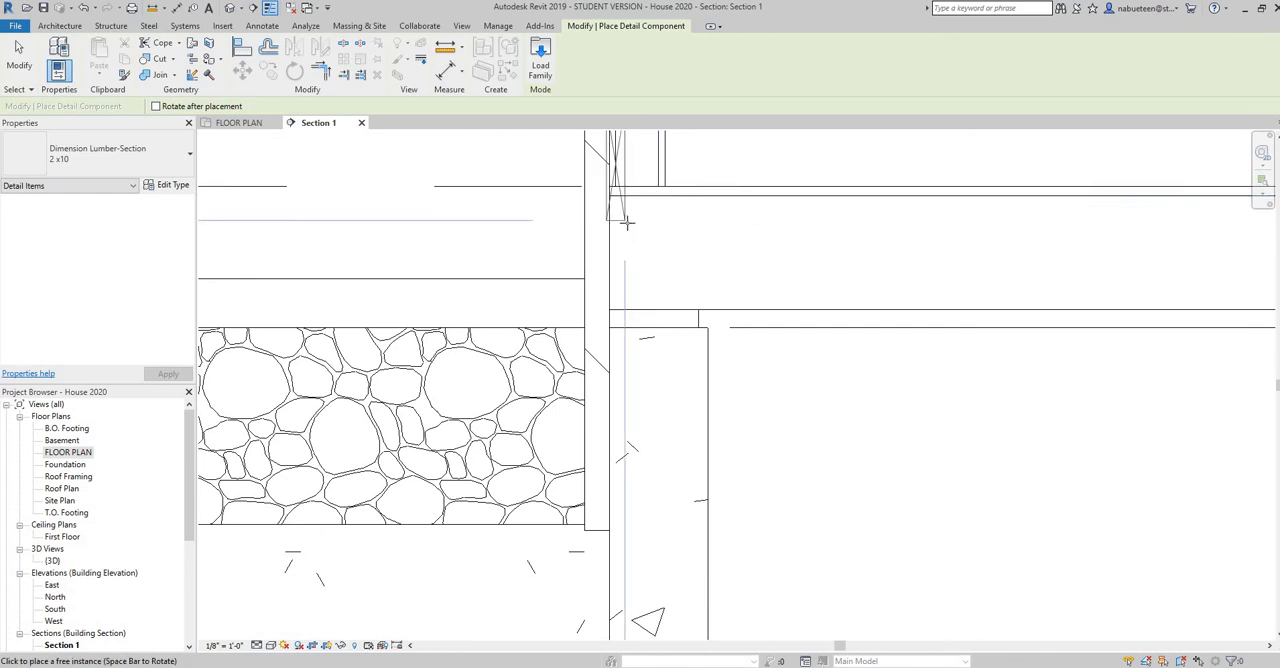
key("space")
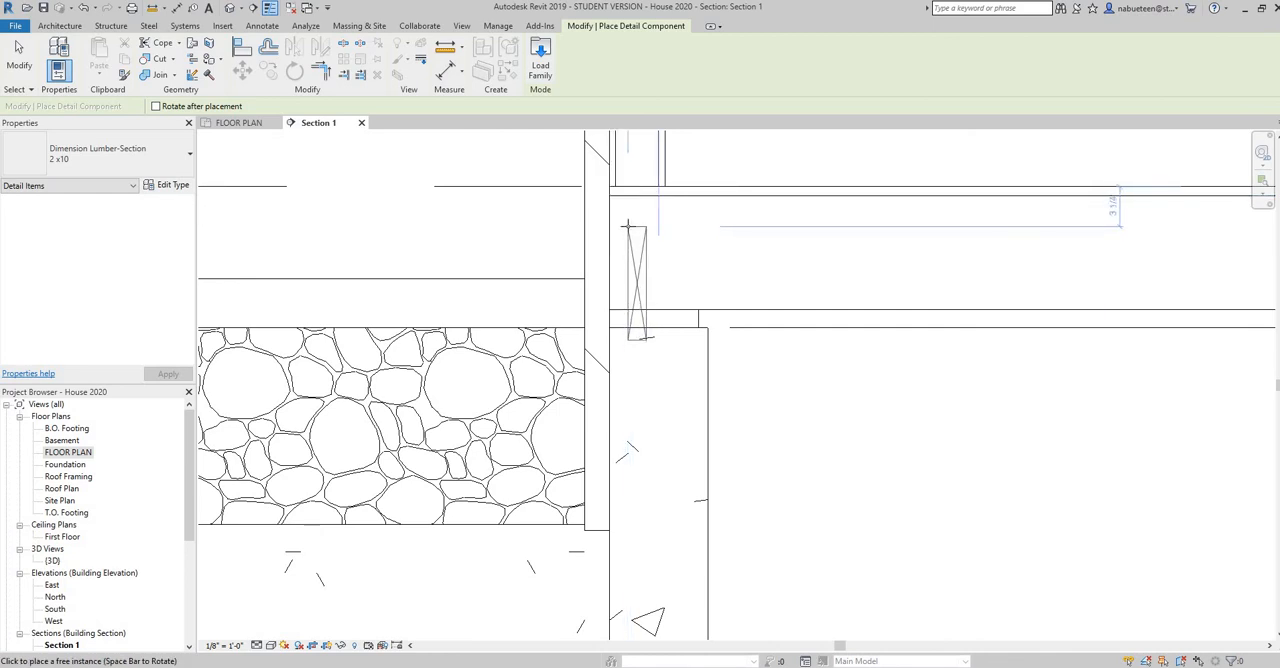
scroll(628, 226, "up", 3)
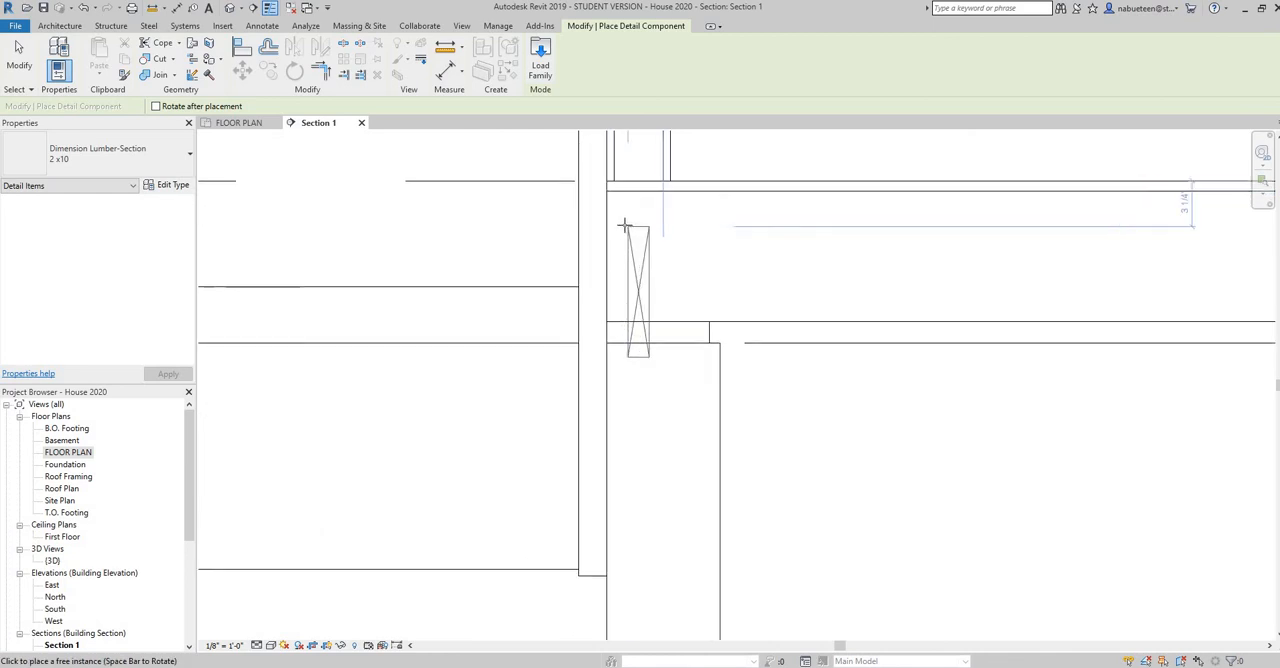
left_click(599, 181)
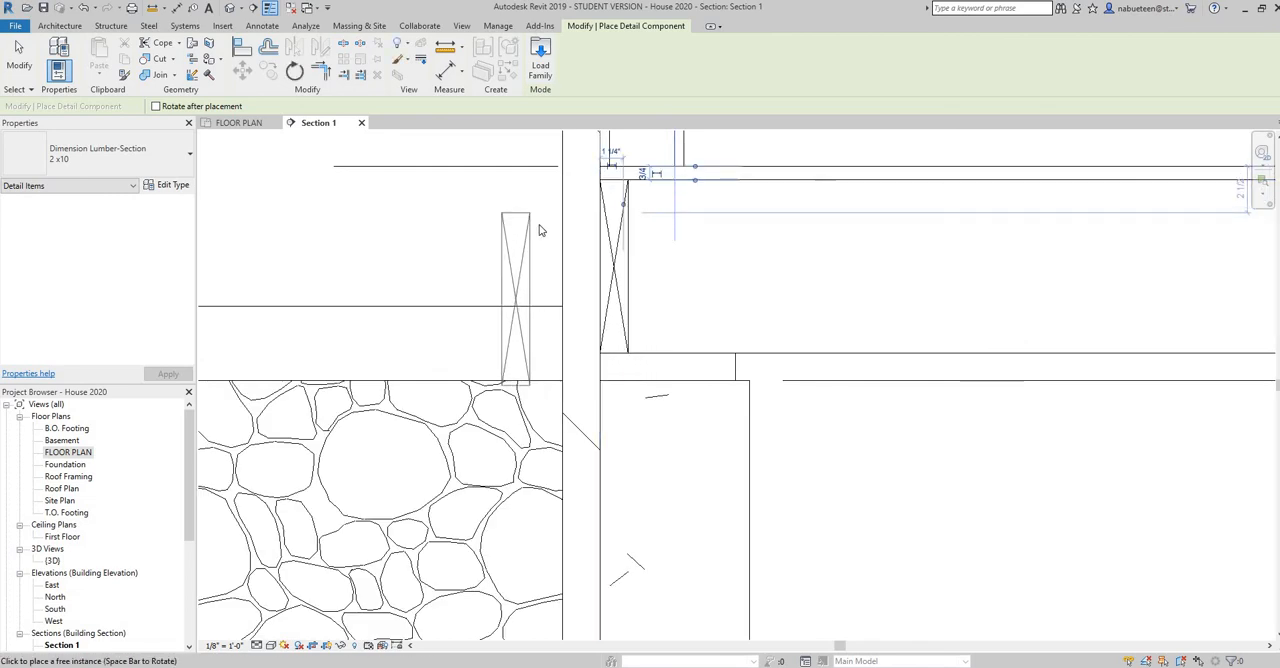
right_click(537, 228)
left_click(537, 224)
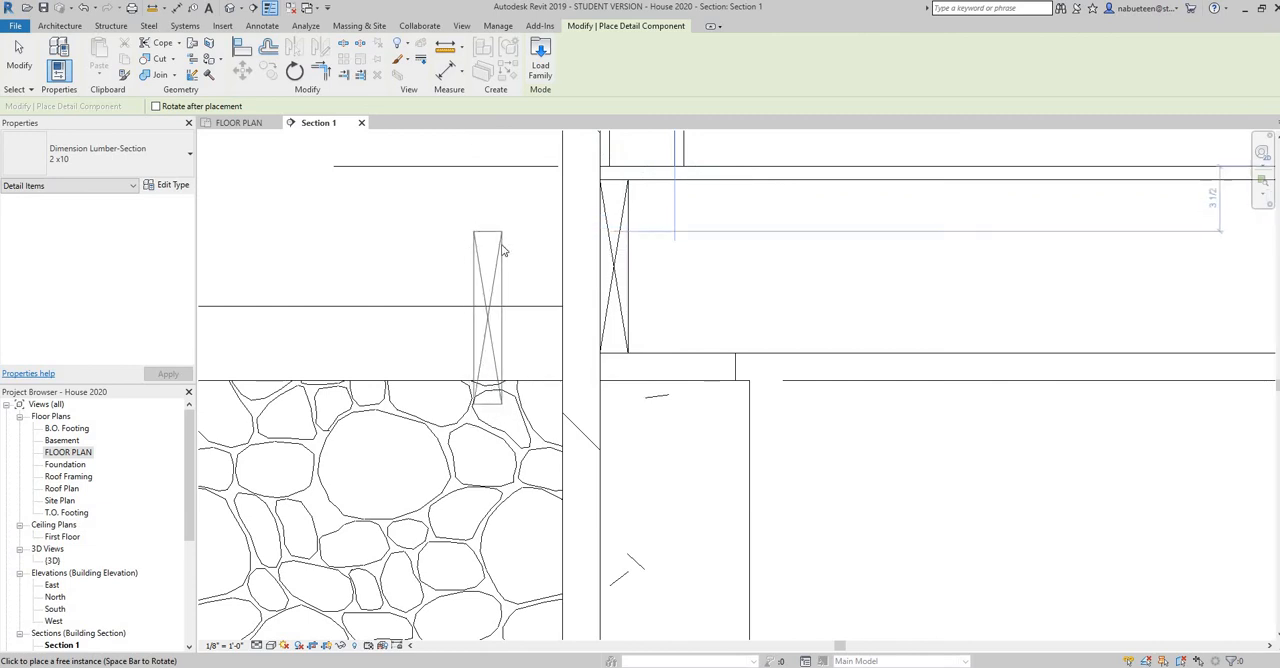
right_click(506, 246)
left_click(507, 243)
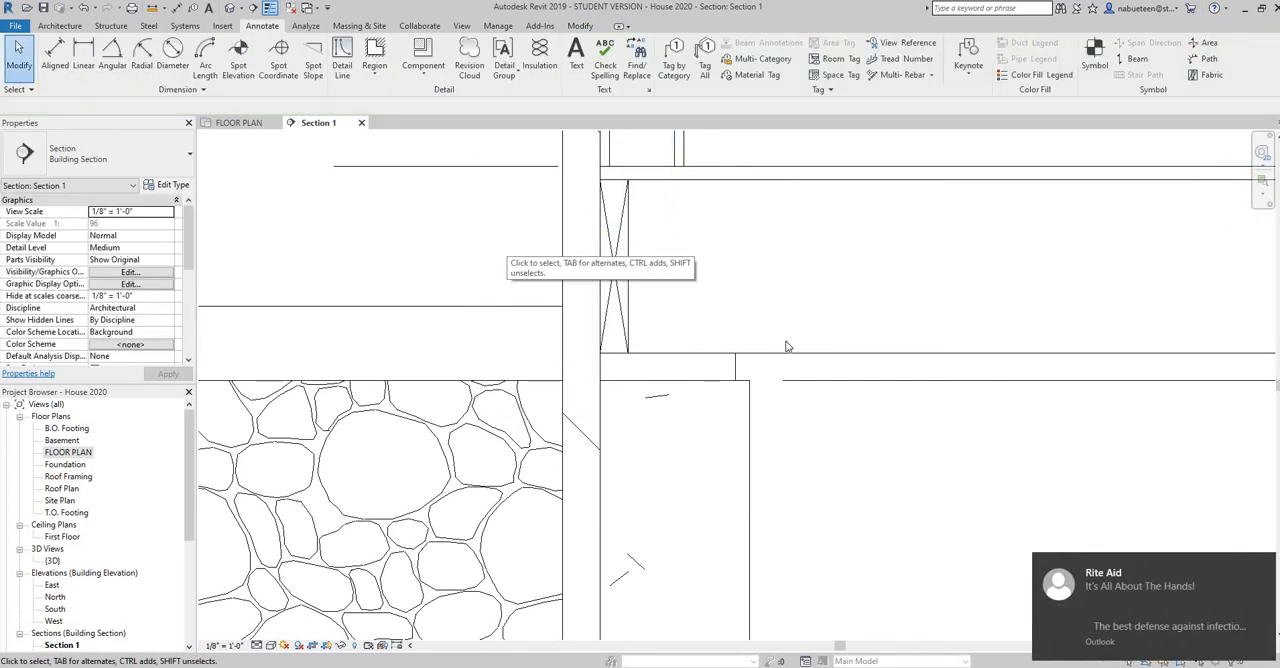
Hide the background 8" Concrete with stone stacked wall beside the foundation wall in this section view
left_click(1261, 567)
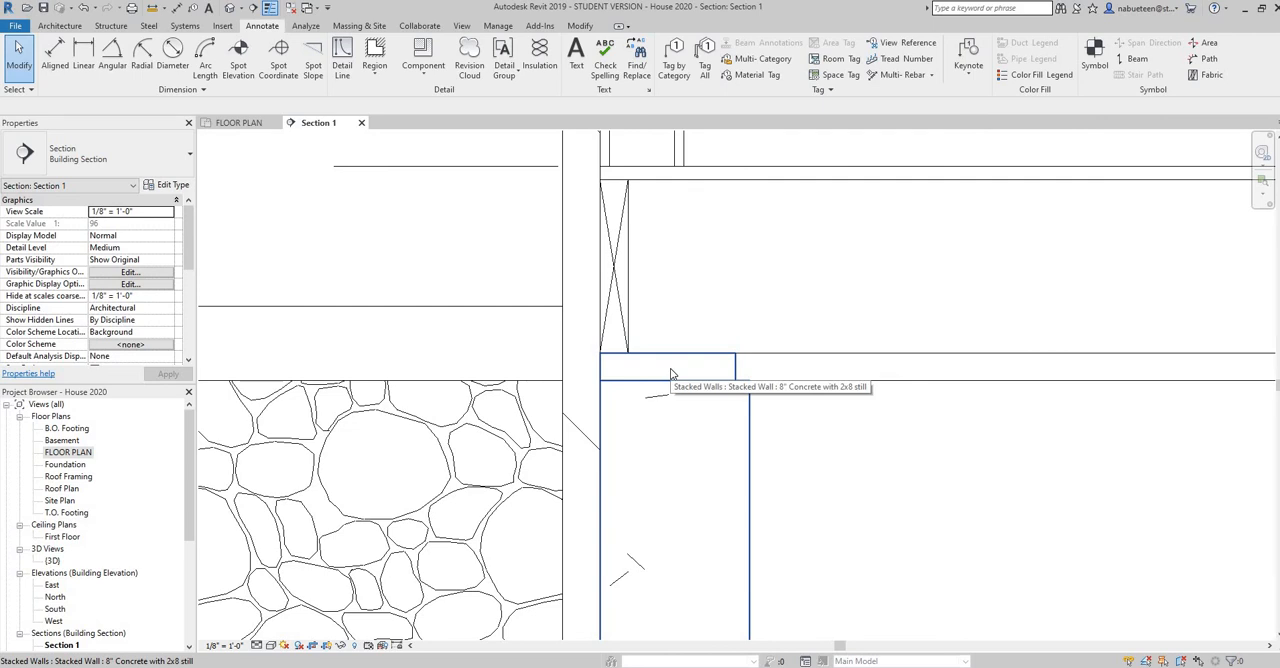
scroll(670, 421, "down", 4)
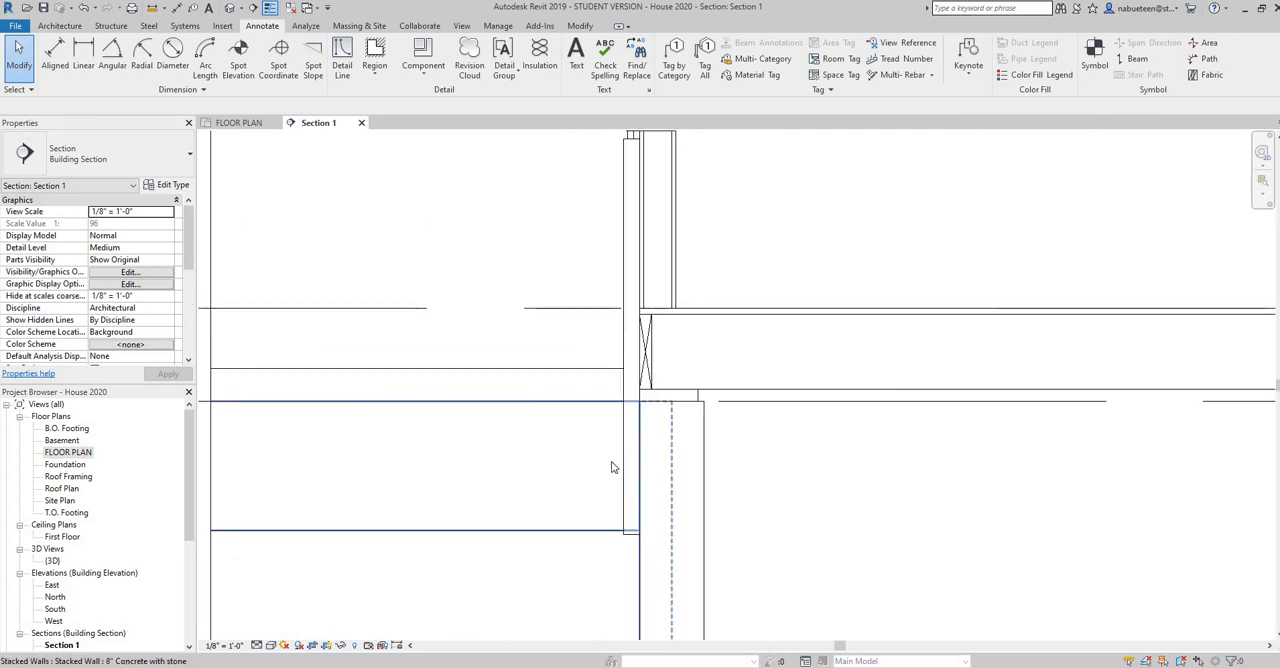
scroll(520, 513, "down", 2)
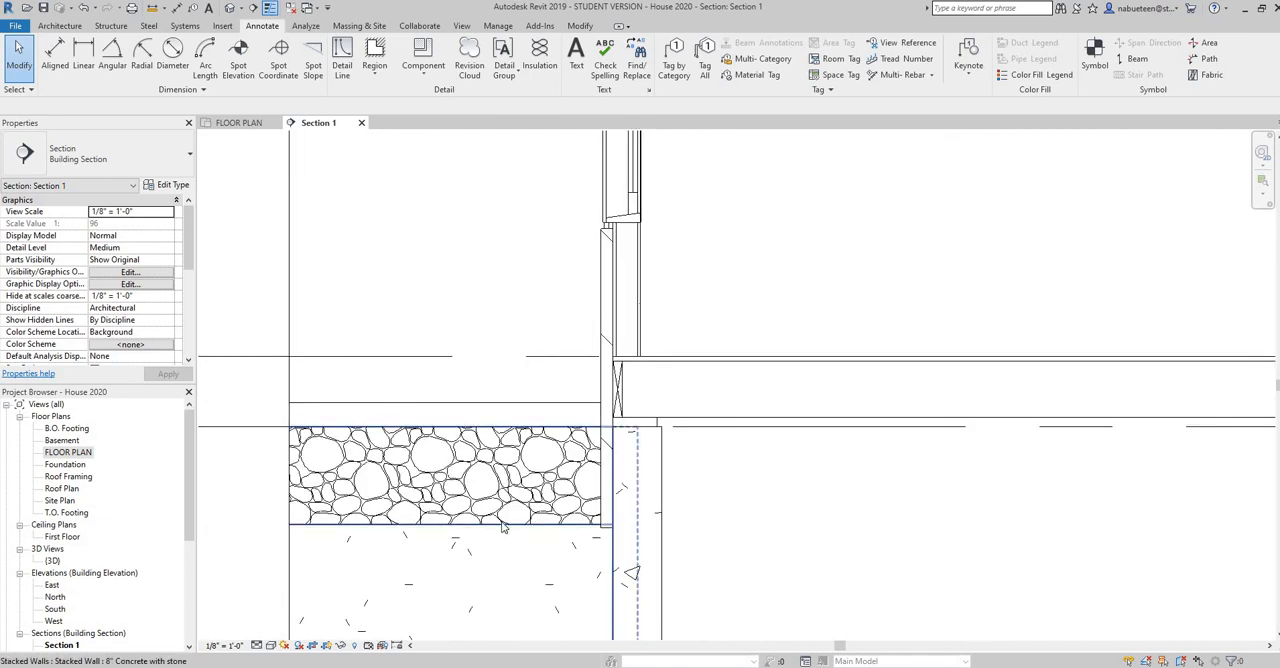
left_click(501, 521)
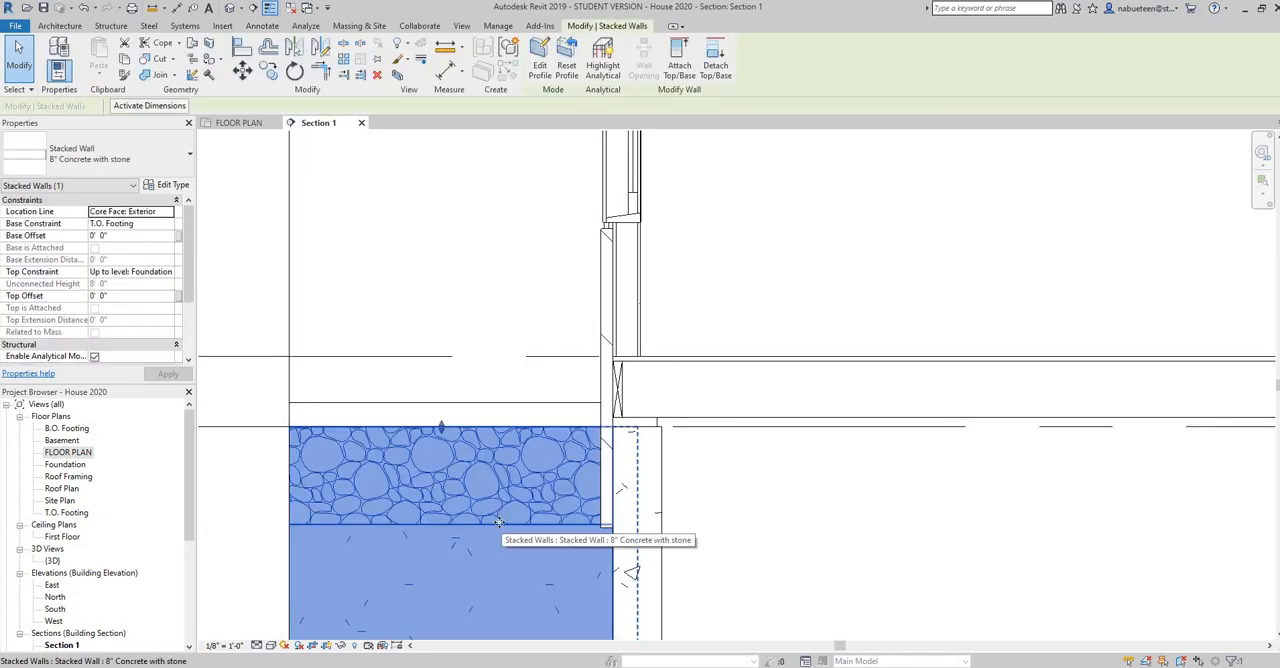
right_click(500, 521)
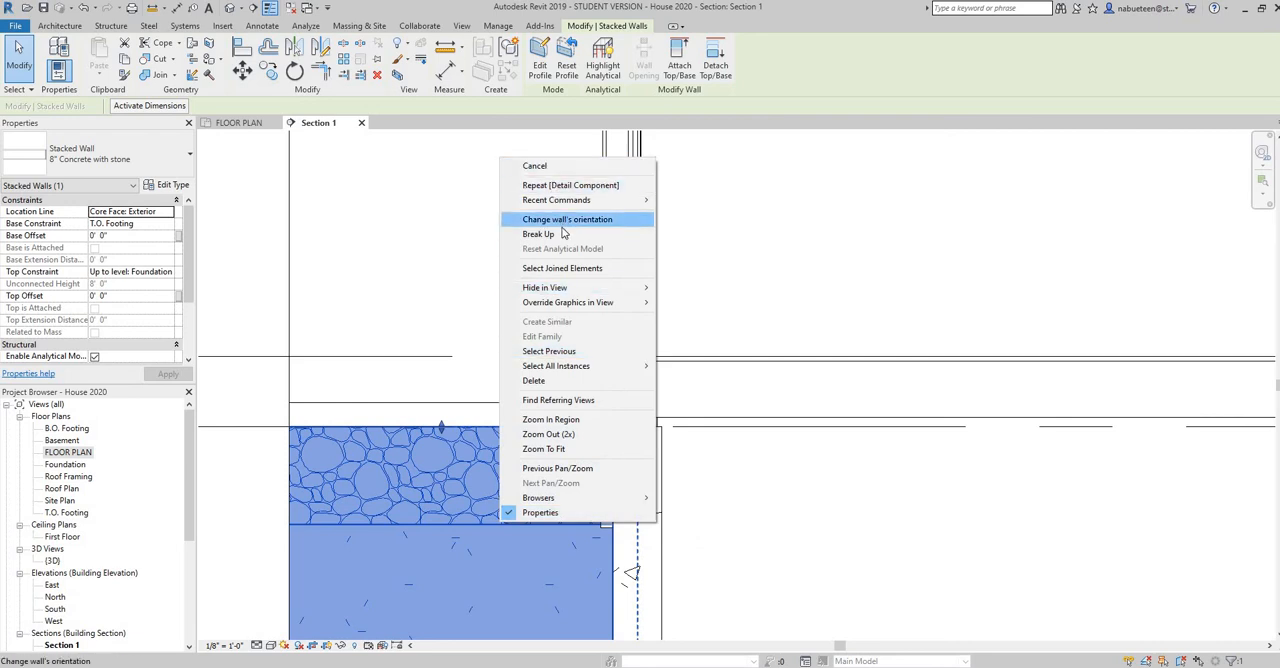
mouse_move(600, 287)
left_click(691, 287)
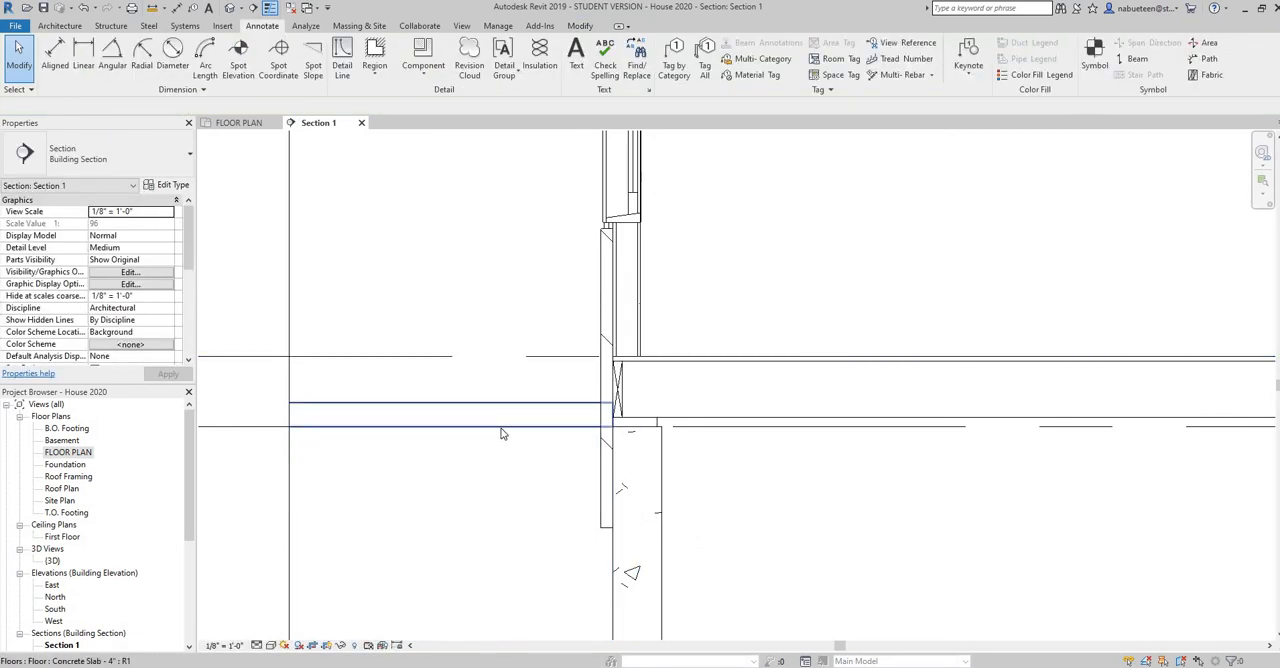
Hide the Concrete Slab - 4" floor outside the exterior wall in this section view
left_click(503, 433)
right_click(503, 431)
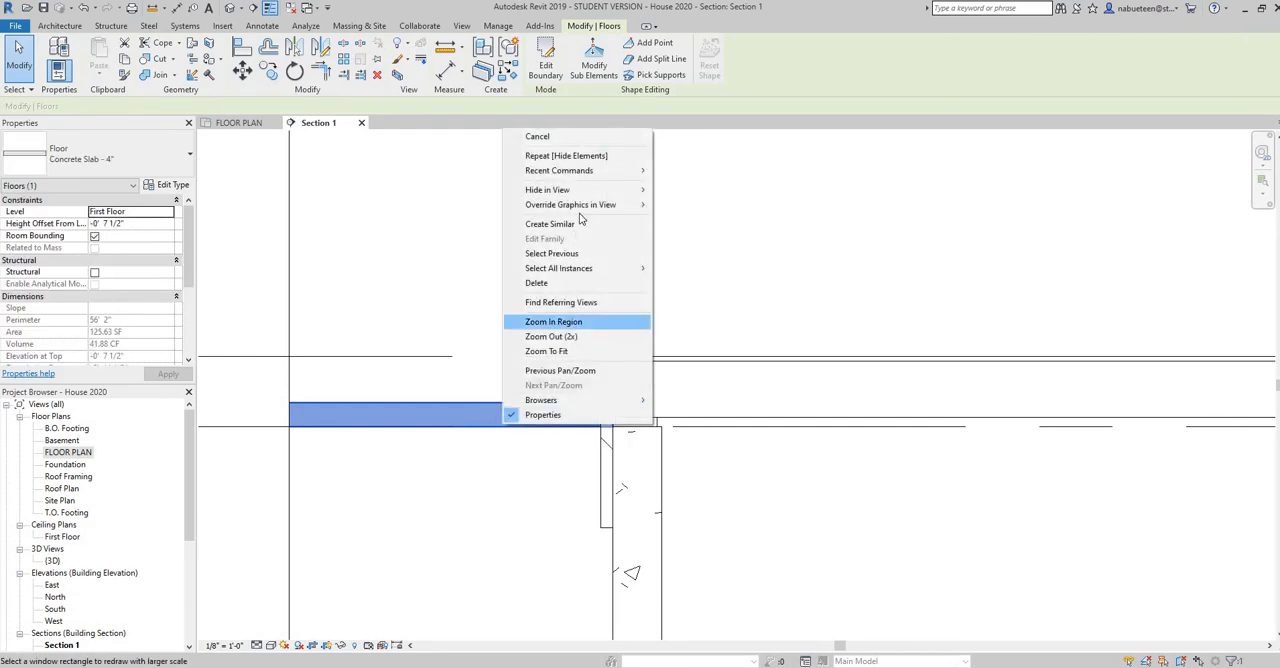
mouse_move(648, 191)
left_click(688, 190)
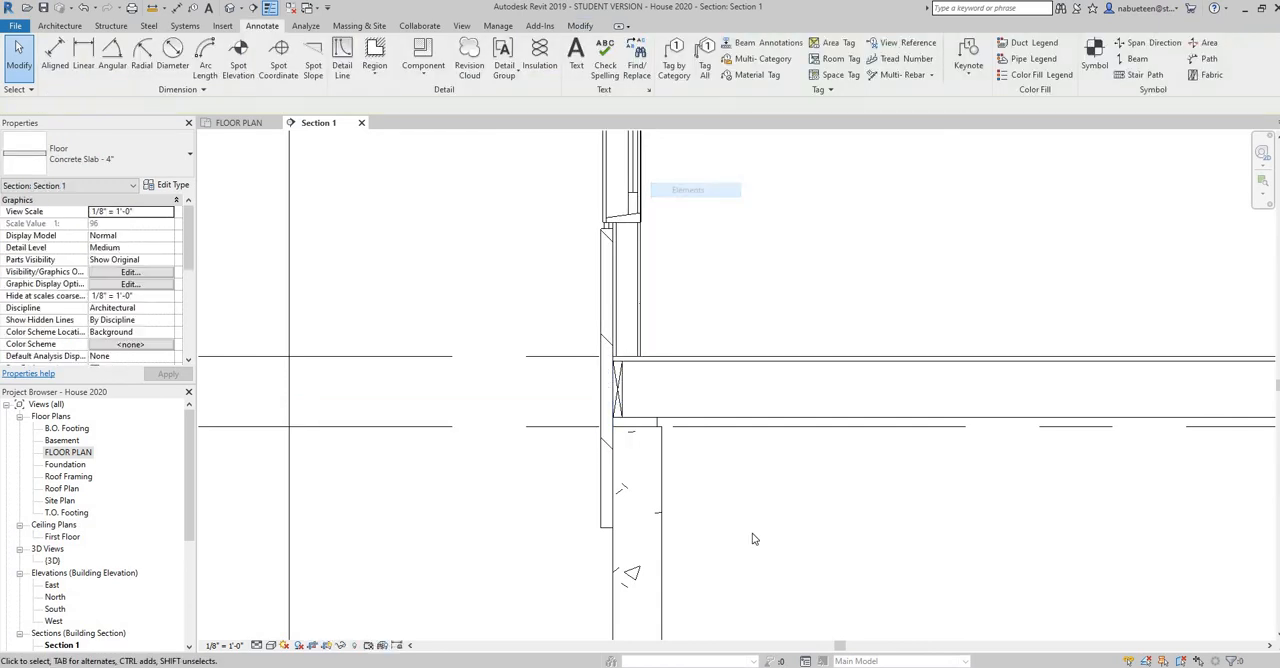
Hide the background Bearing Footing - 16" x 8" outside the foundation wall in this section view
scroll(757, 526, "down", 3)
middle_click_drag(638, 626, 563, 466)
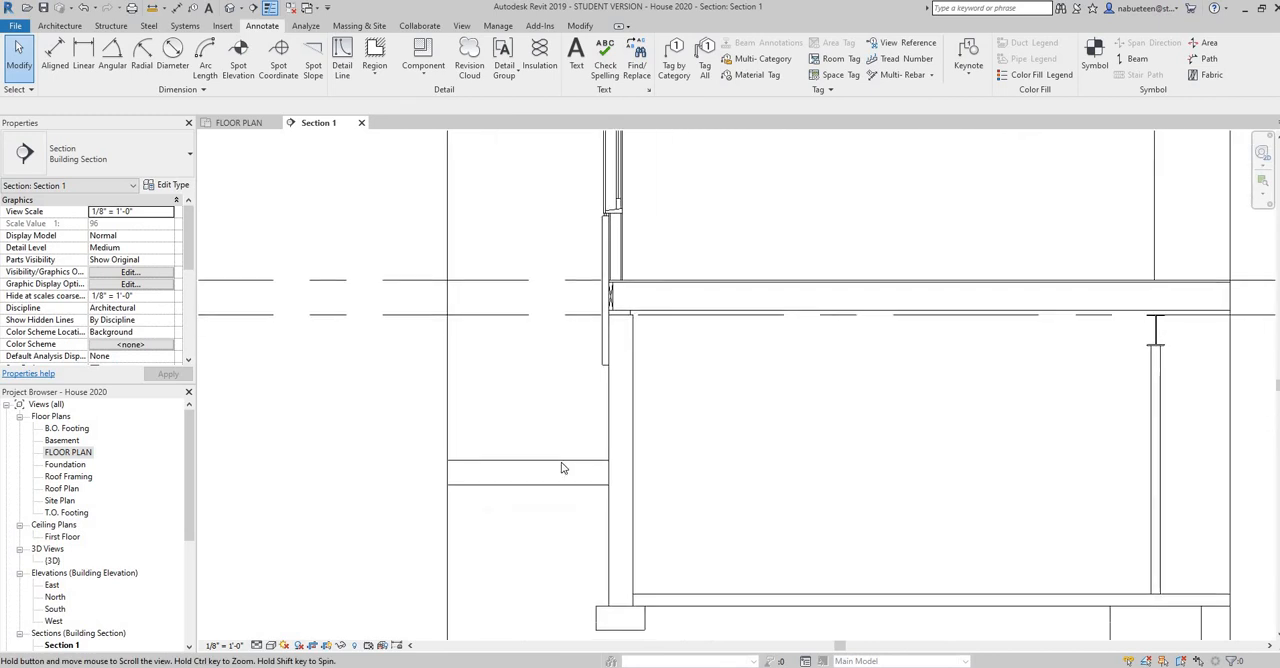
left_click(561, 466)
right_click(561, 463)
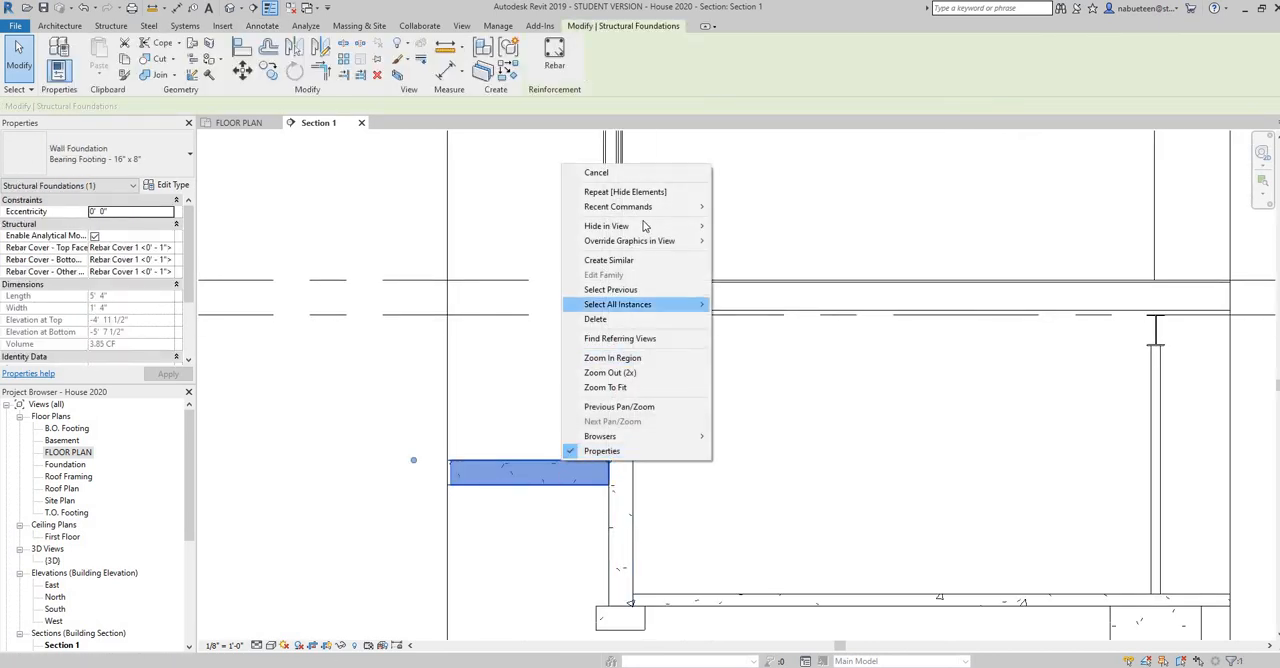
mouse_move(701, 228)
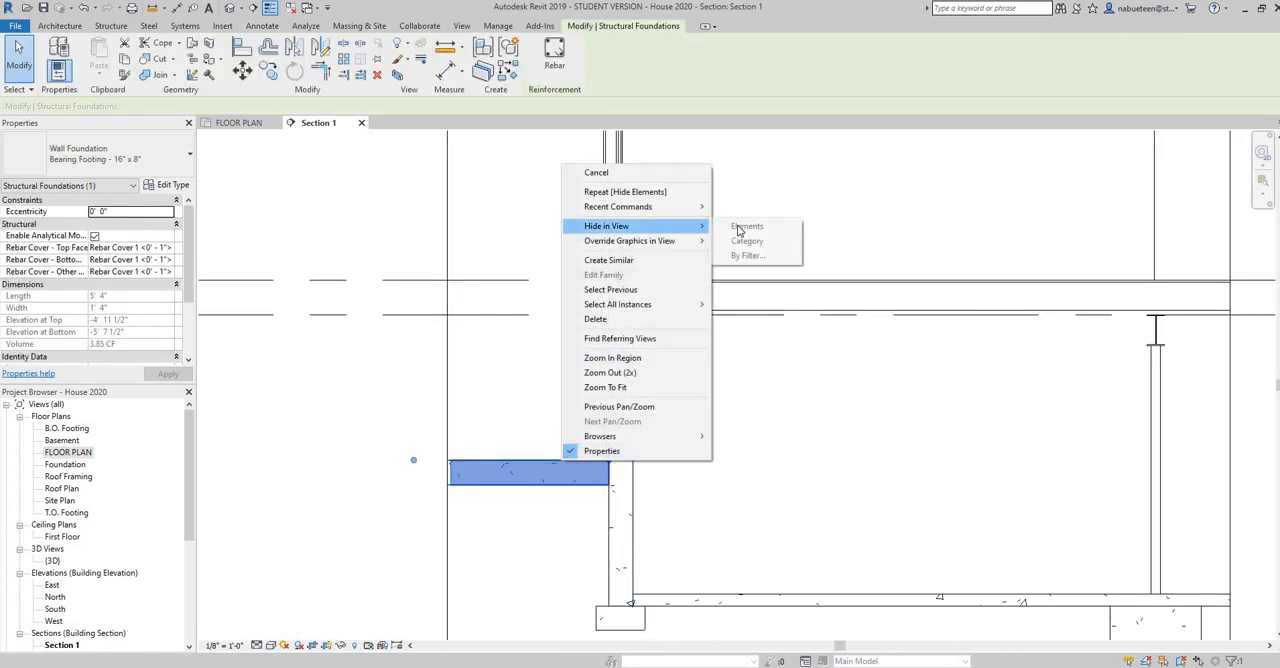
left_click(745, 228)
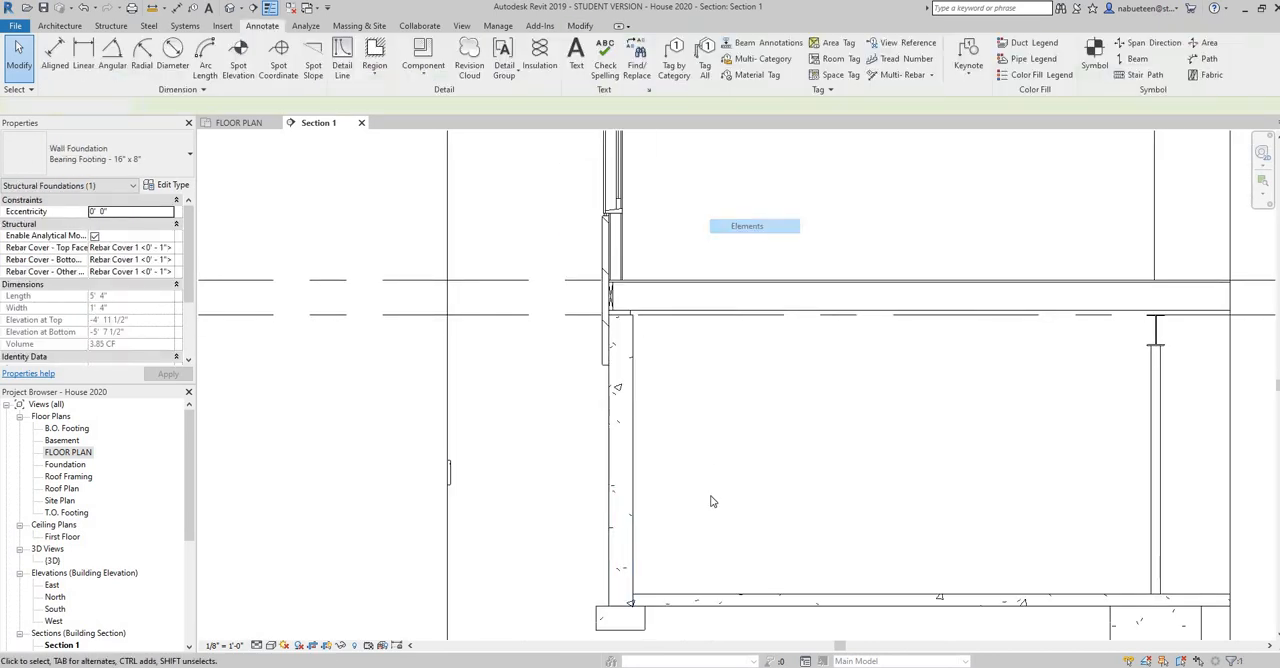
Move the crop region's exterior-side edge inward past the leftover footing fragment, and toggle the crop region's visibility off and back on
left_click(447, 430)
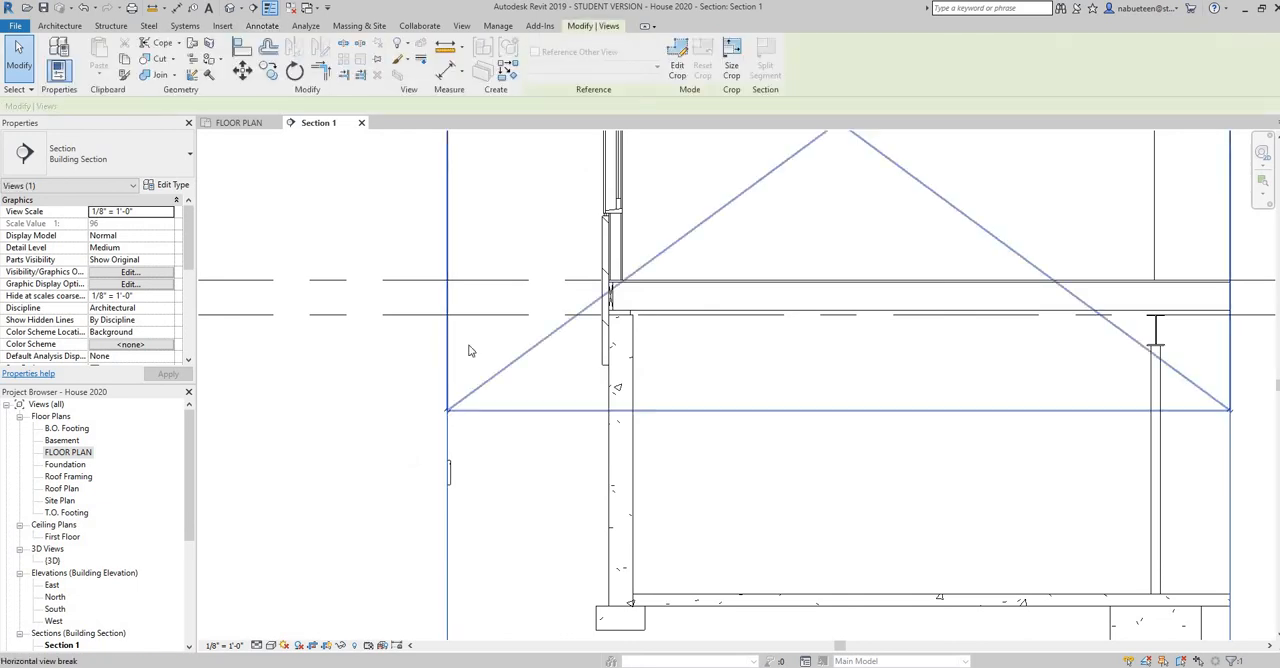
scroll(479, 352, "down", 3)
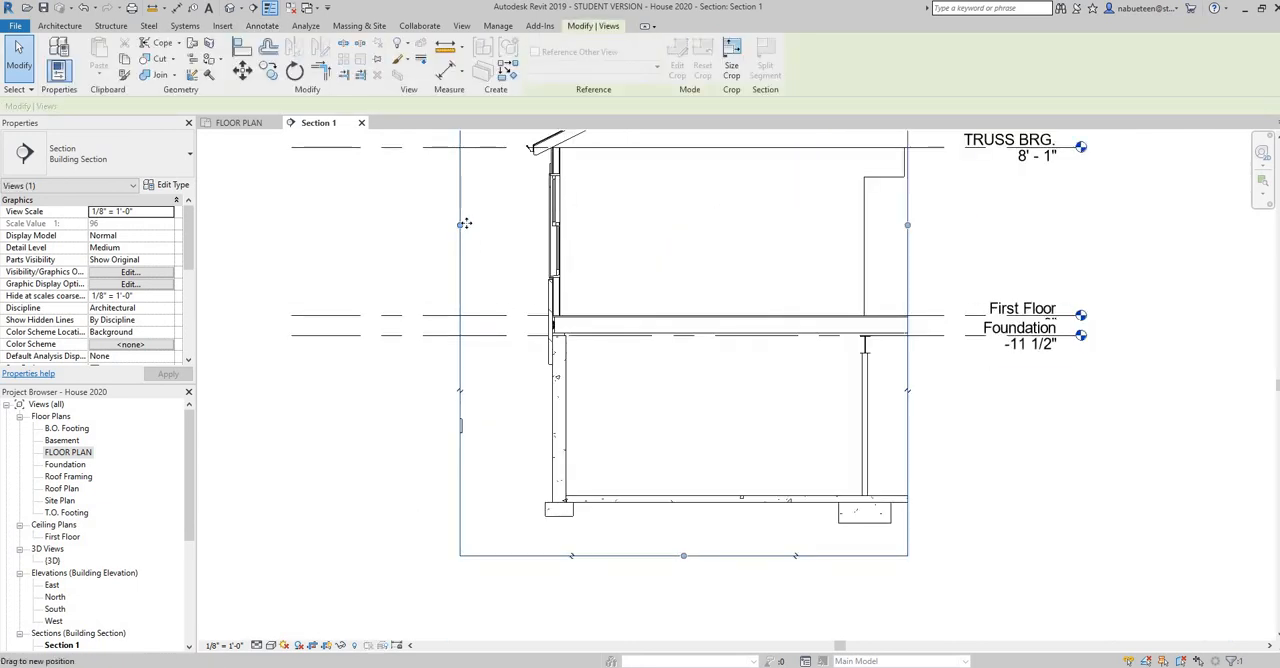
left_click(388, 447)
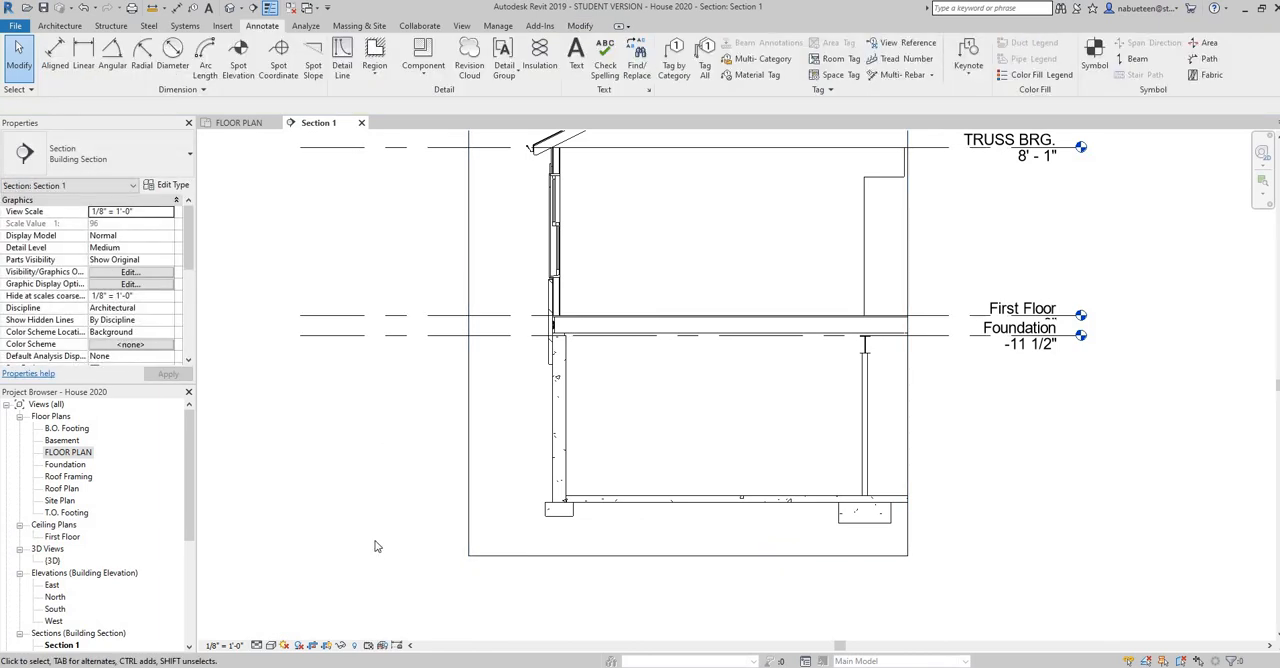
left_click(326, 645)
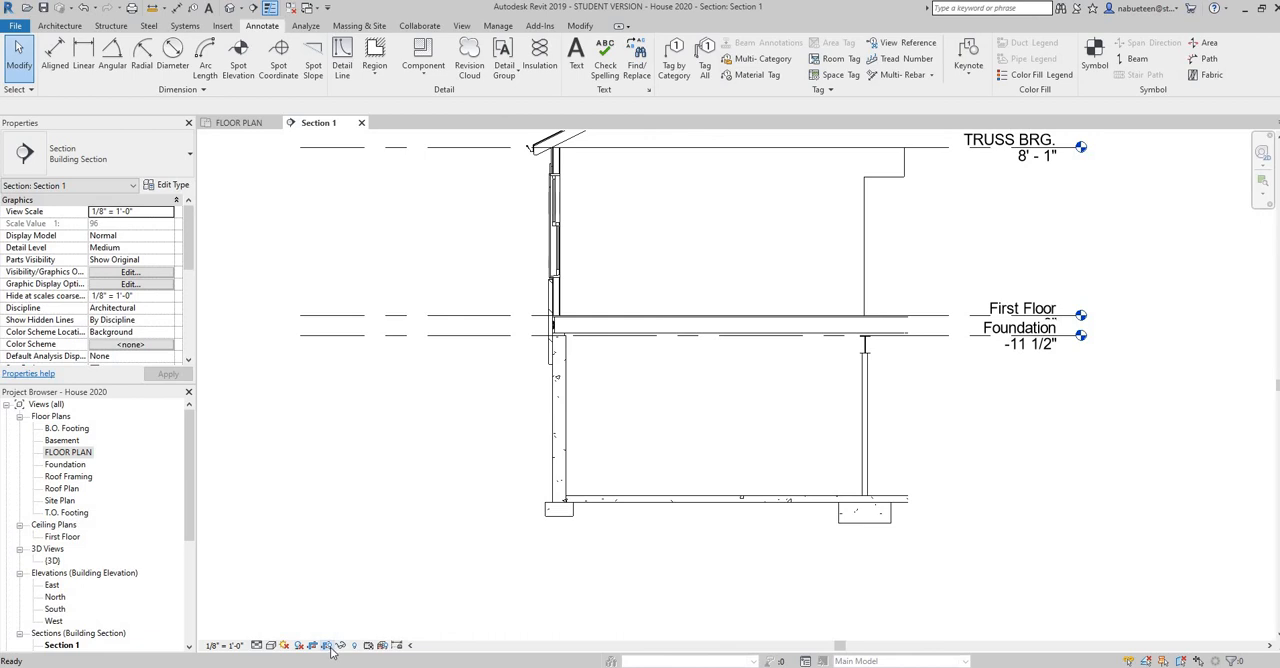
left_click(328, 646)
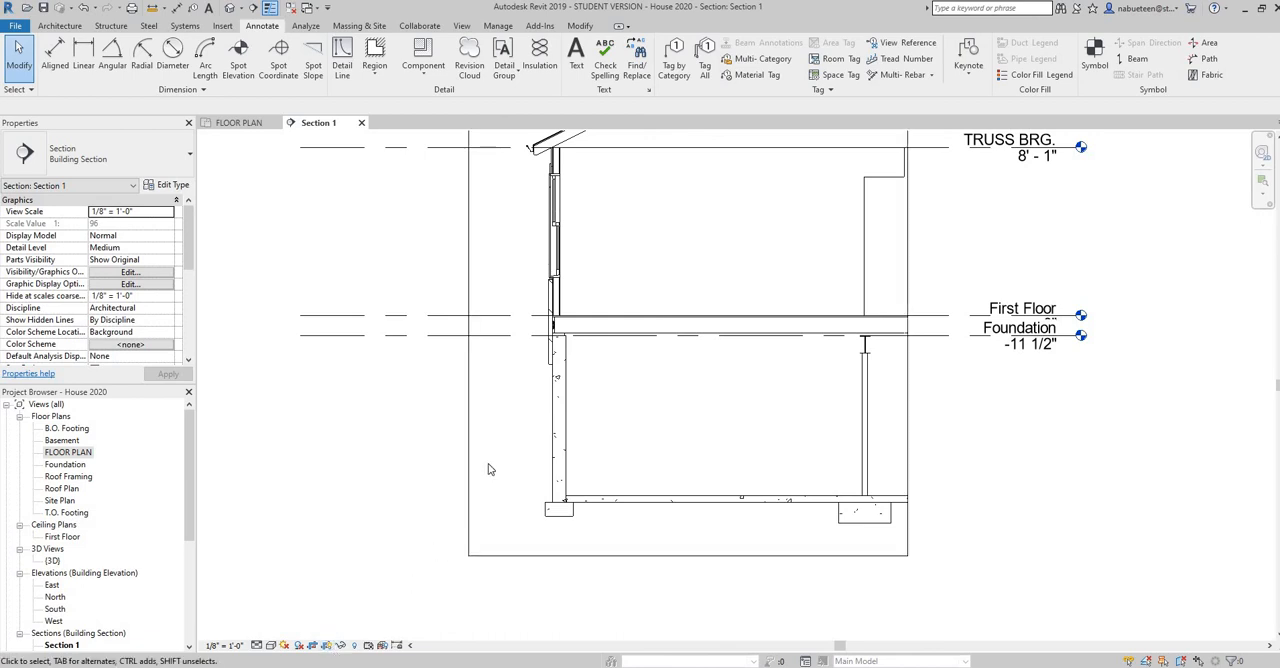
Place a Dimension Lumber-Section 2 x 4 detail component, rotated flat, as the bottom plate of the exterior stud wall on the subfloor
scroll(543, 325, "up", 4)
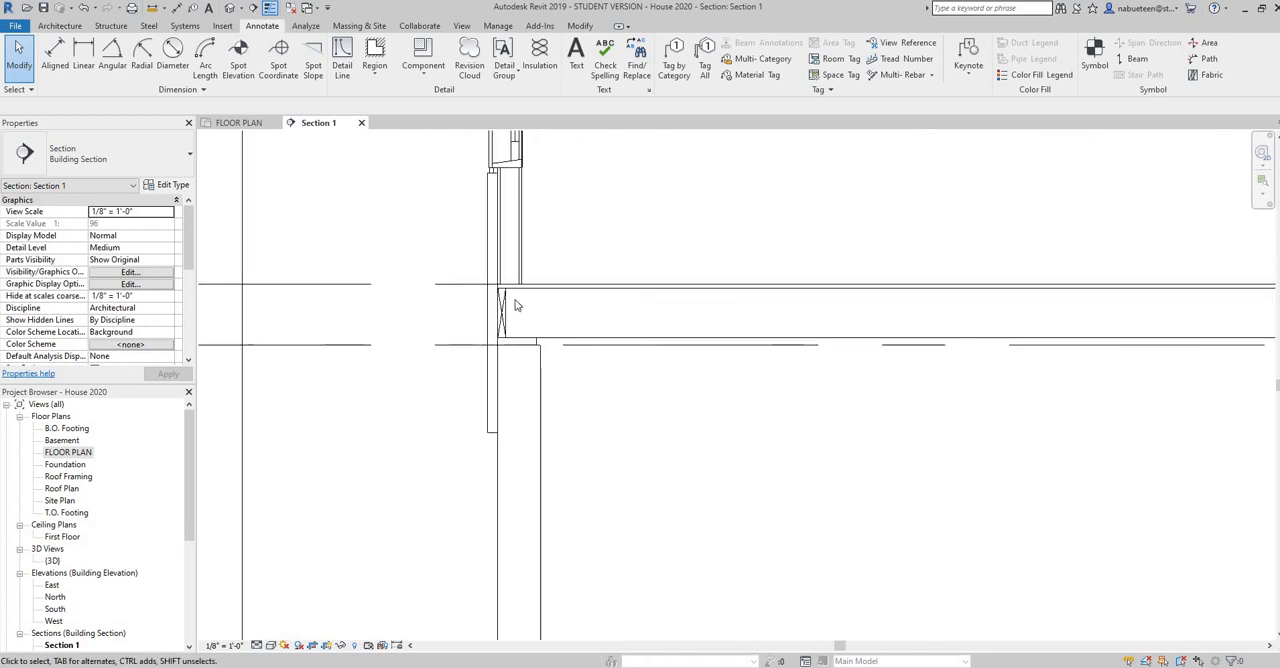
scroll(515, 305, "up", 4)
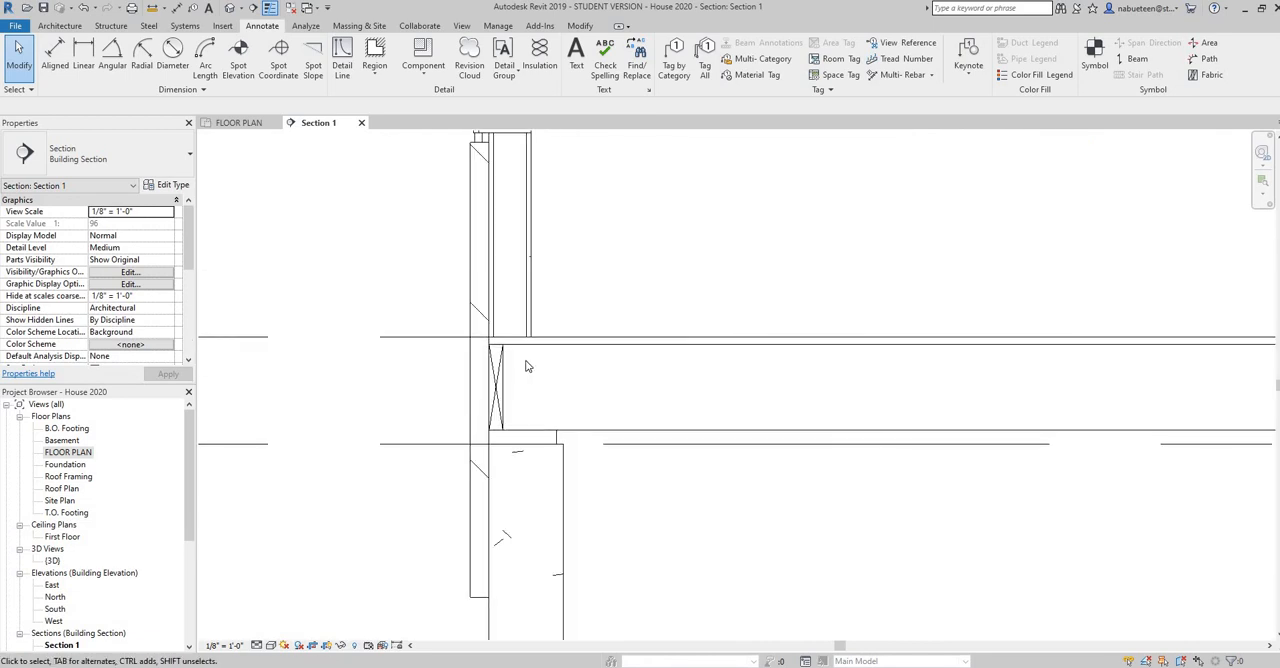
left_click(423, 72)
left_click(443, 97)
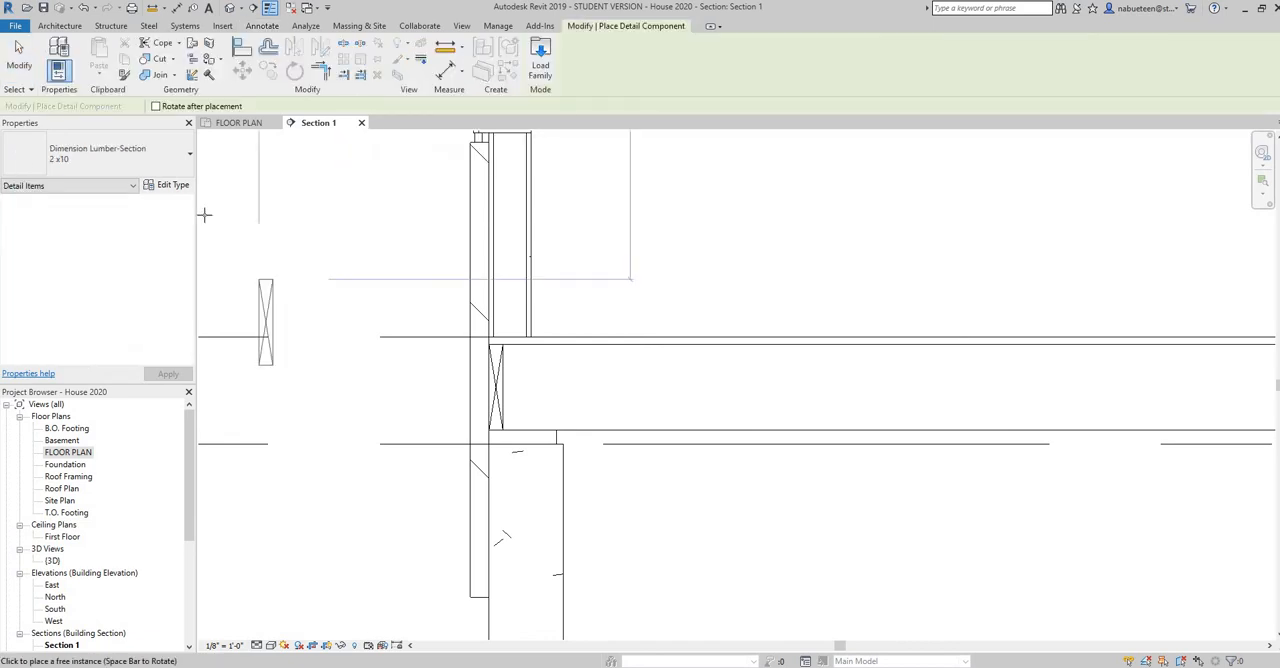
left_click(190, 158)
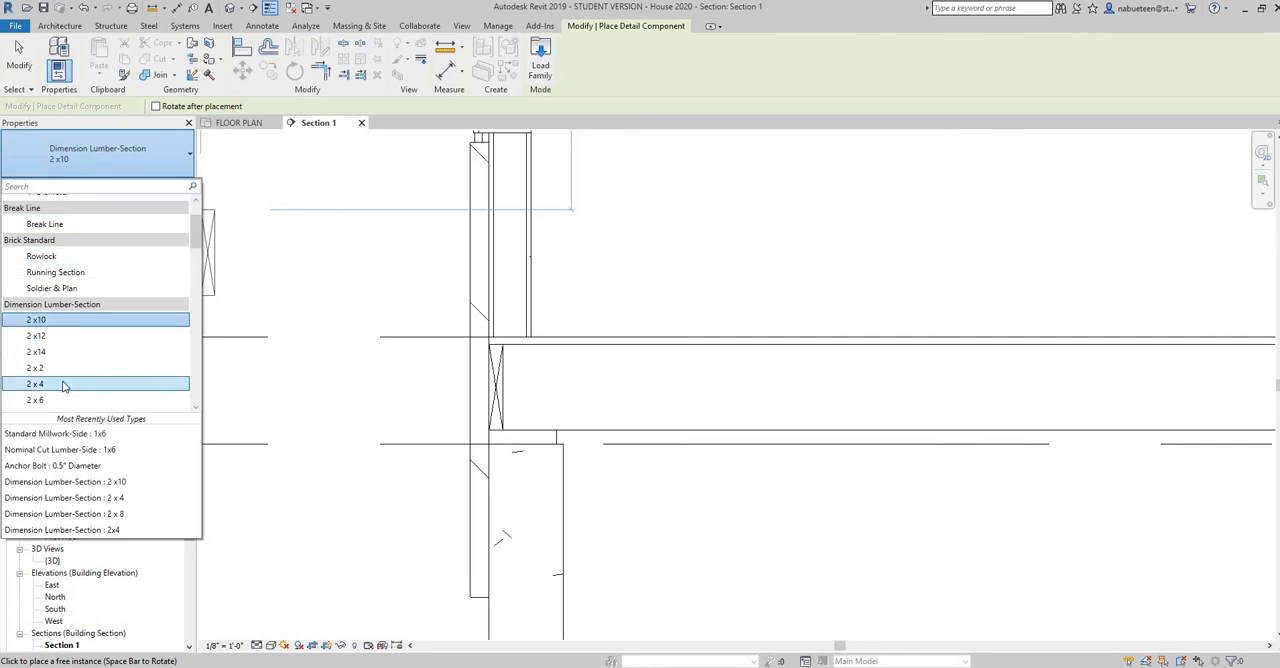
left_click(62, 384)
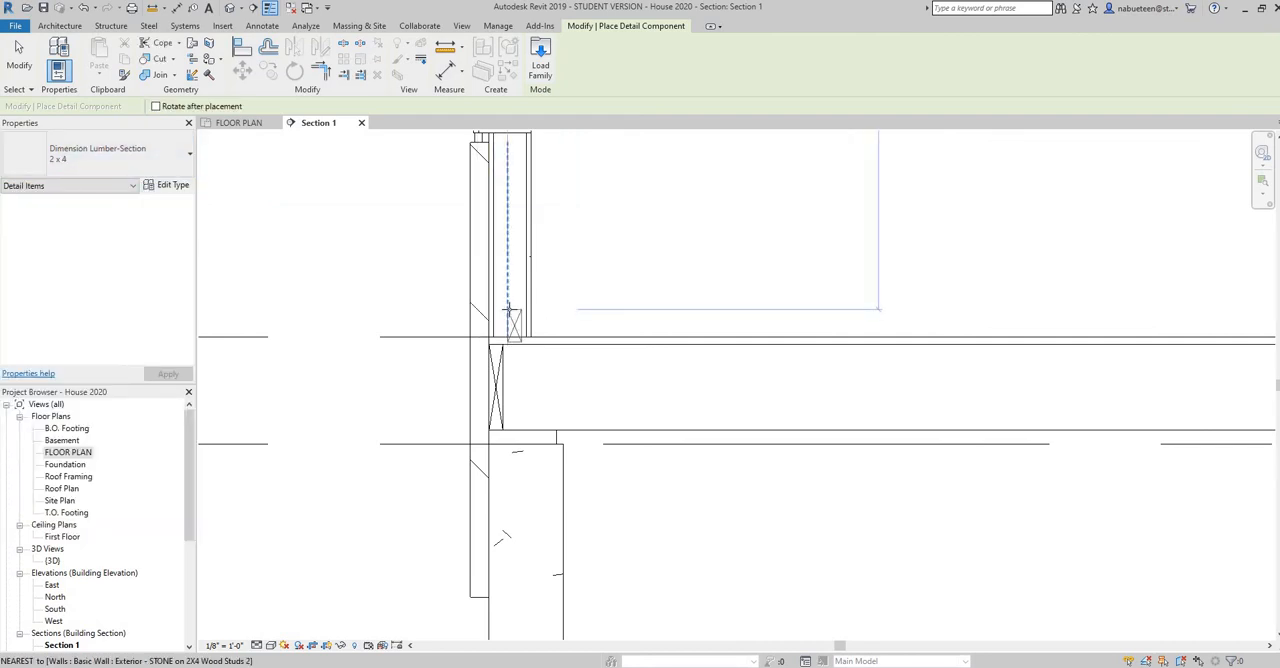
key("space")
scroll(494, 326, "up", 3)
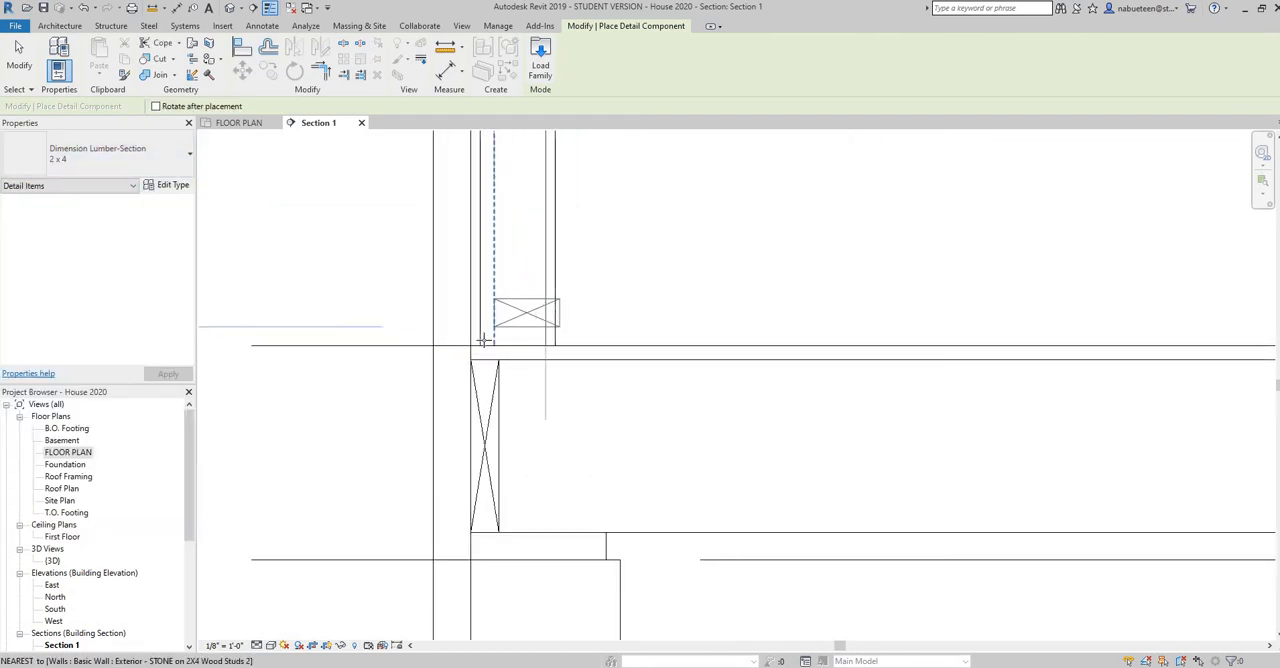
left_click(480, 343)
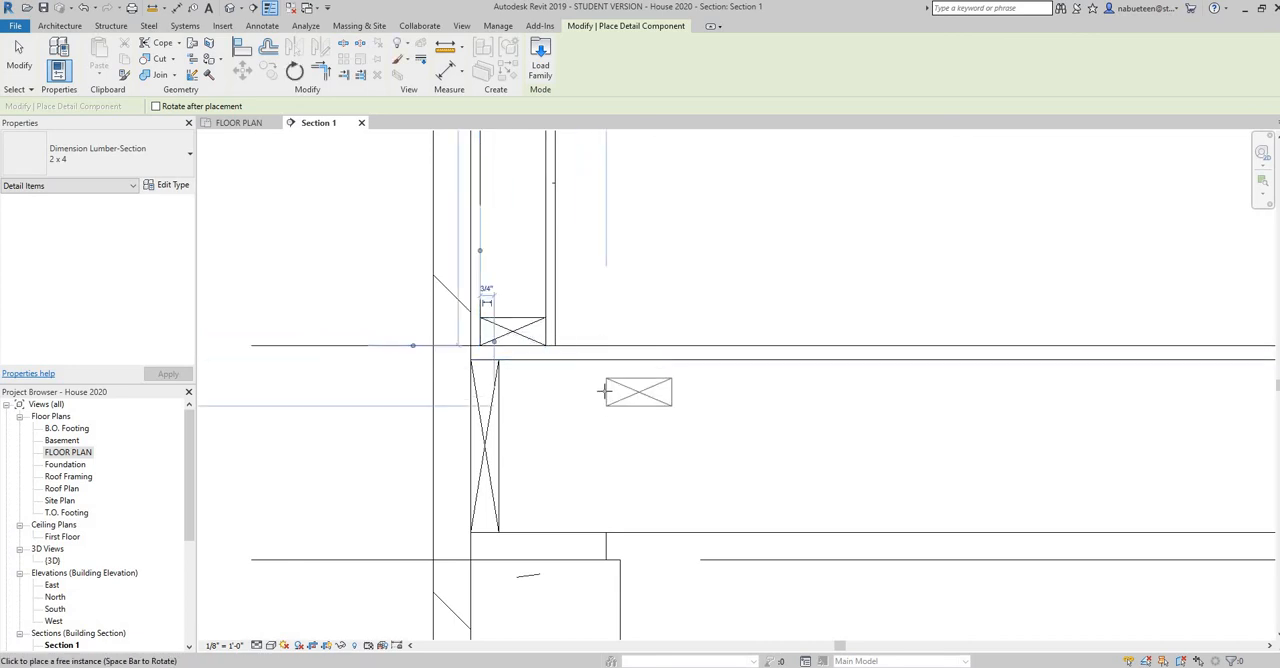
right_click(620, 394)
key("Escape")
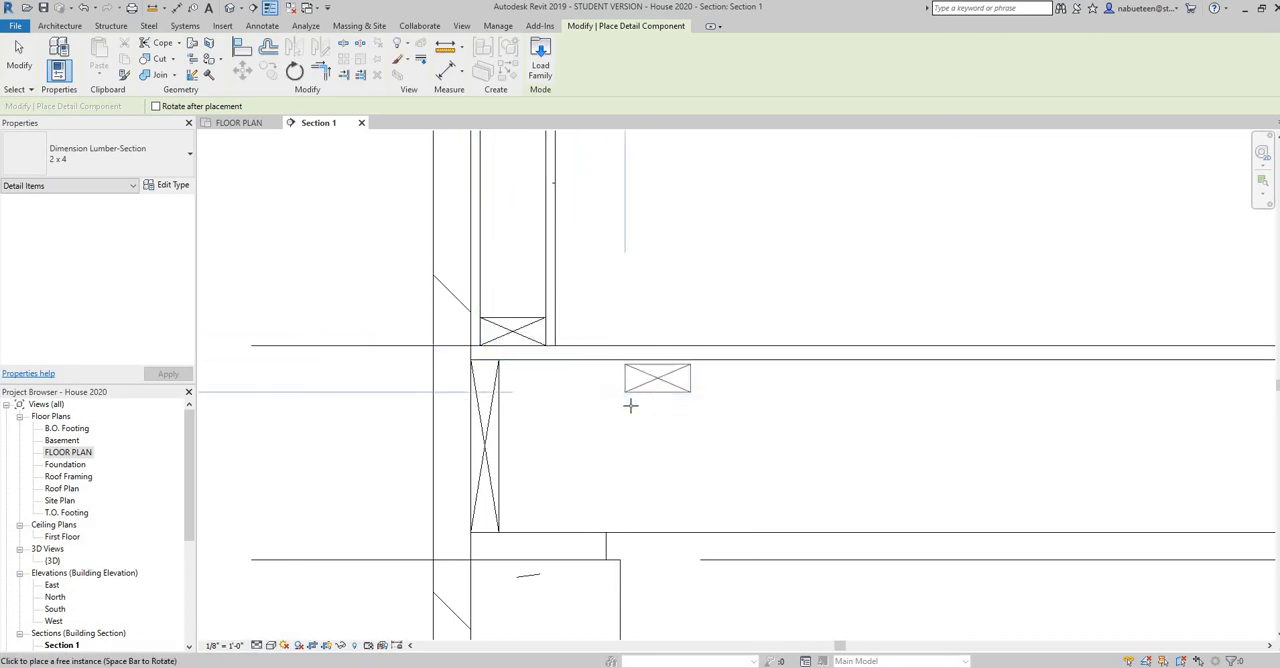
right_click(651, 409)
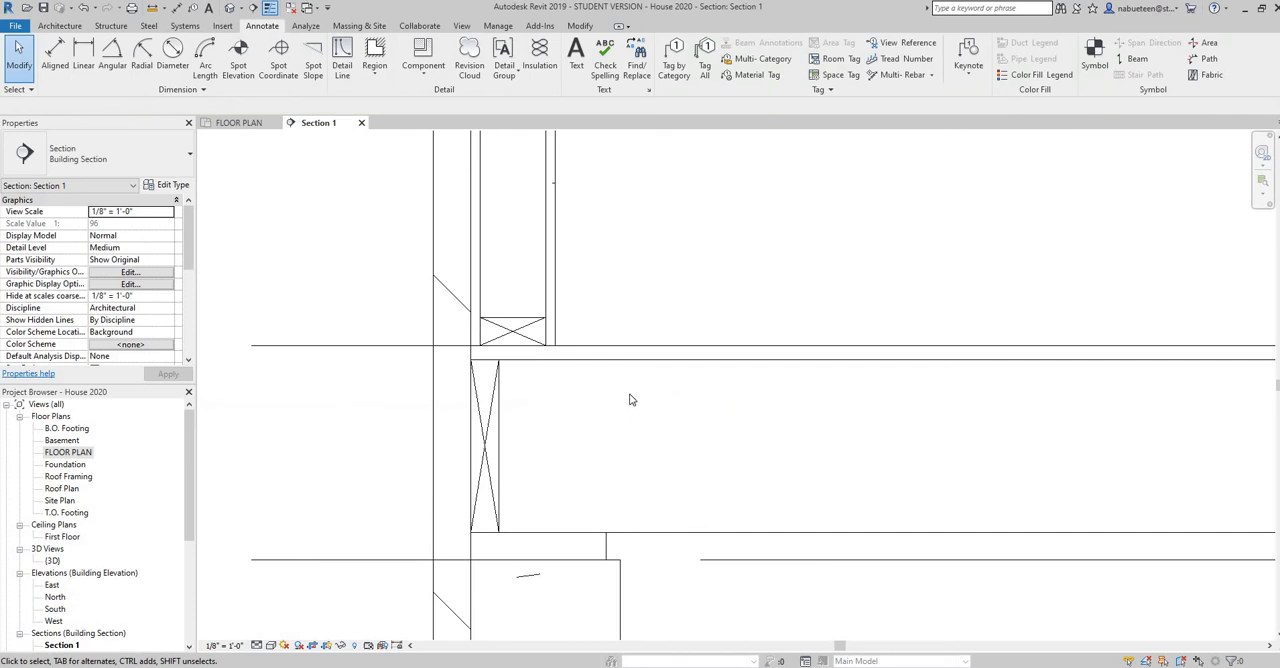
right_click(605, 280)
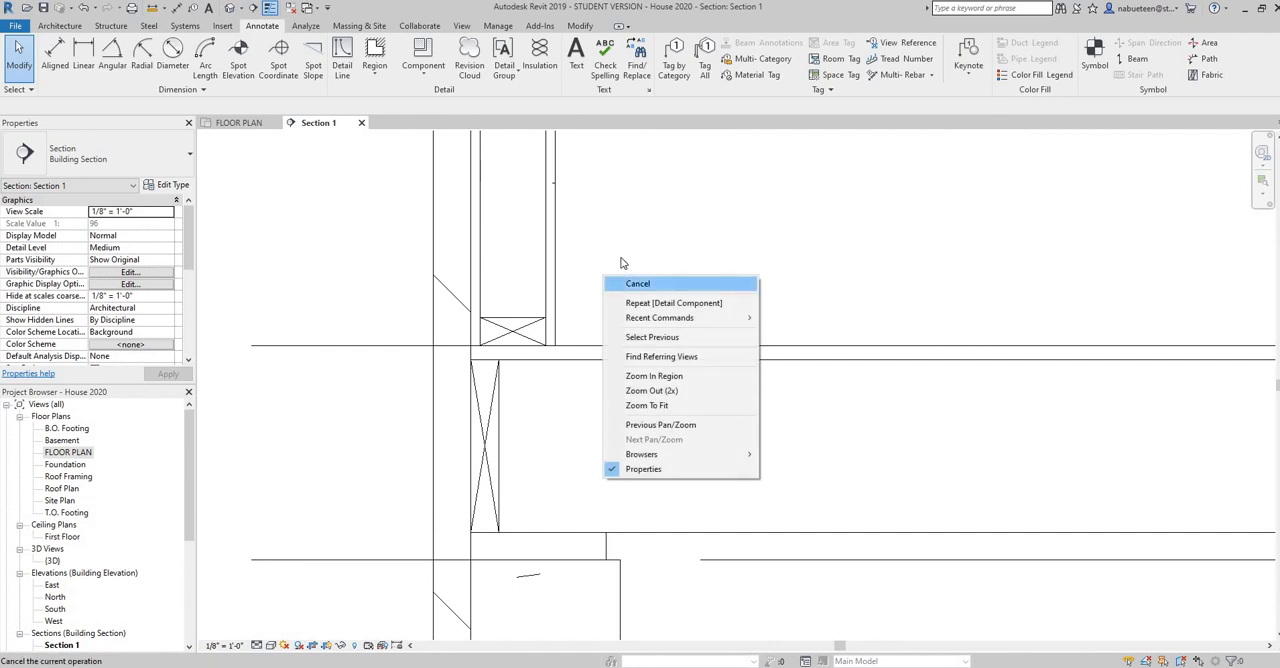
left_click(621, 263)
Start placing a detail component and check the anchor bolt through the 2x8 sill plate in the PDF in Acrobat Reader, returning to Revit
scroll(629, 378, "down", 1)
middle_click_drag(668, 435, 641, 297)
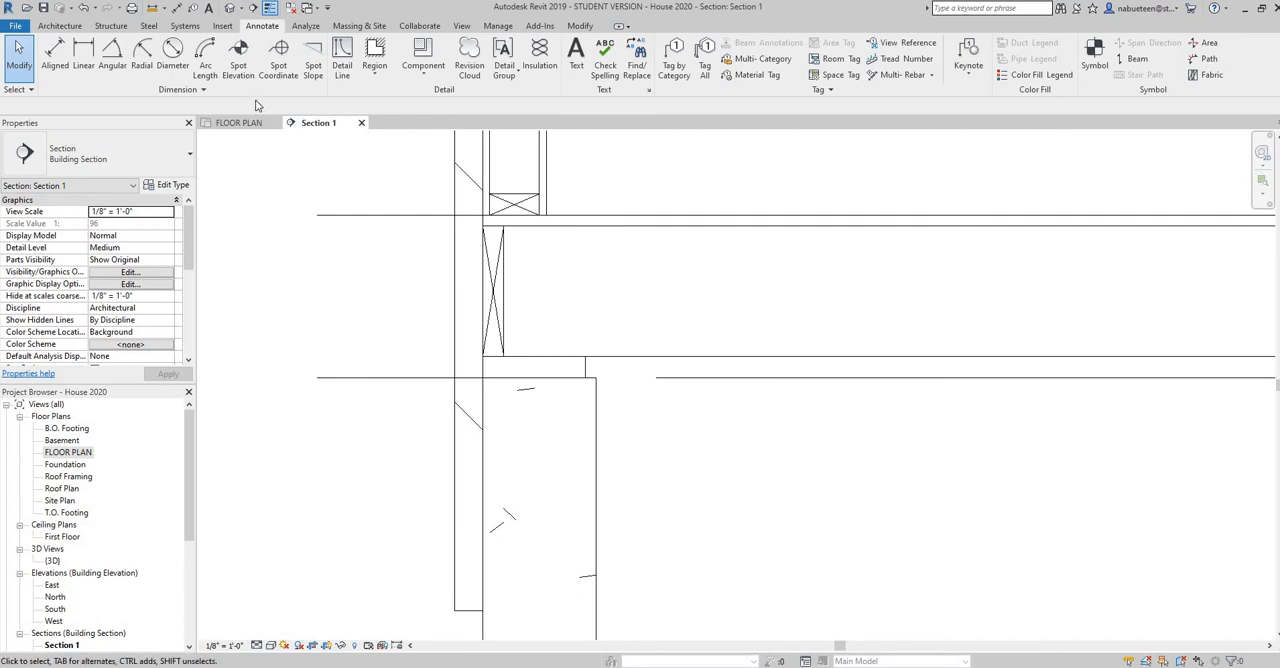
left_click(425, 80)
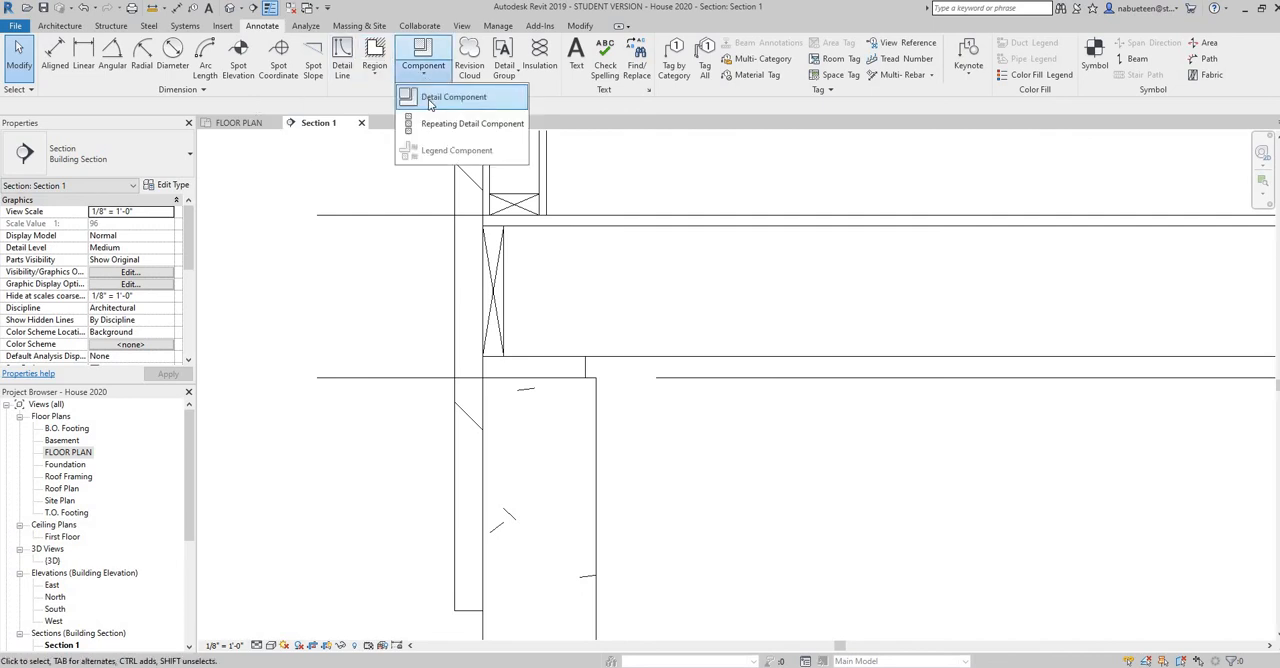
left_click(432, 103)
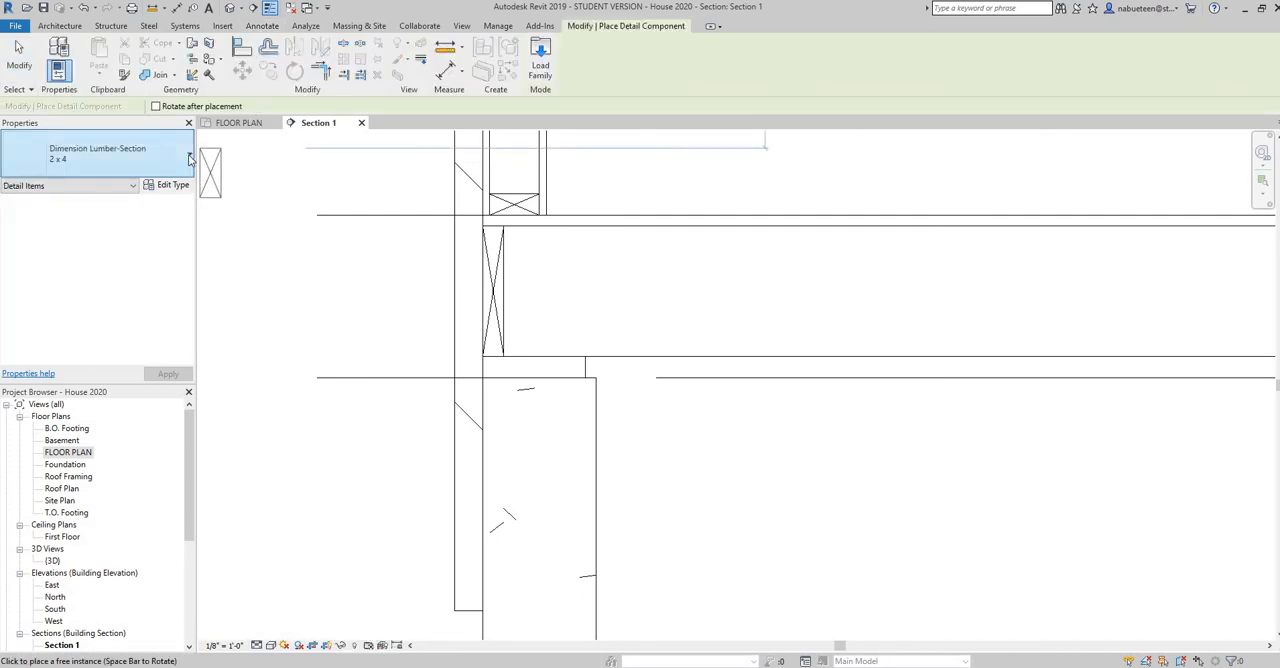
left_click(190, 155)
left_click_drag(196, 238, 80, 201)
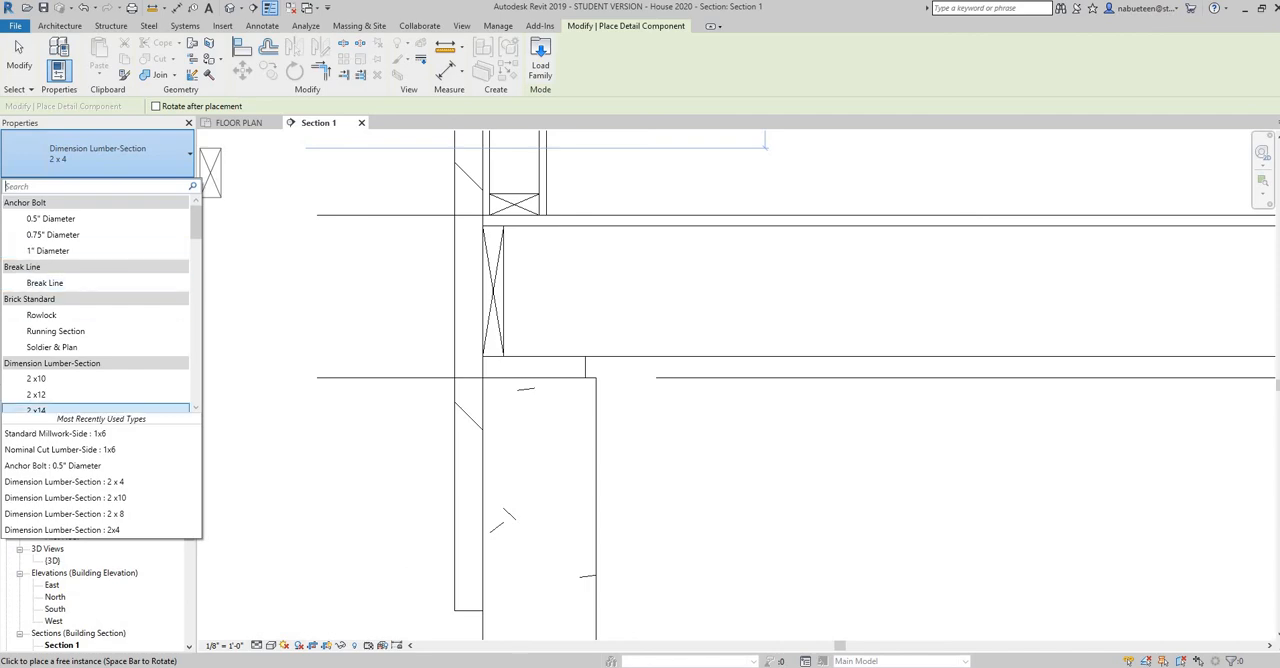
key("alt+Tab")
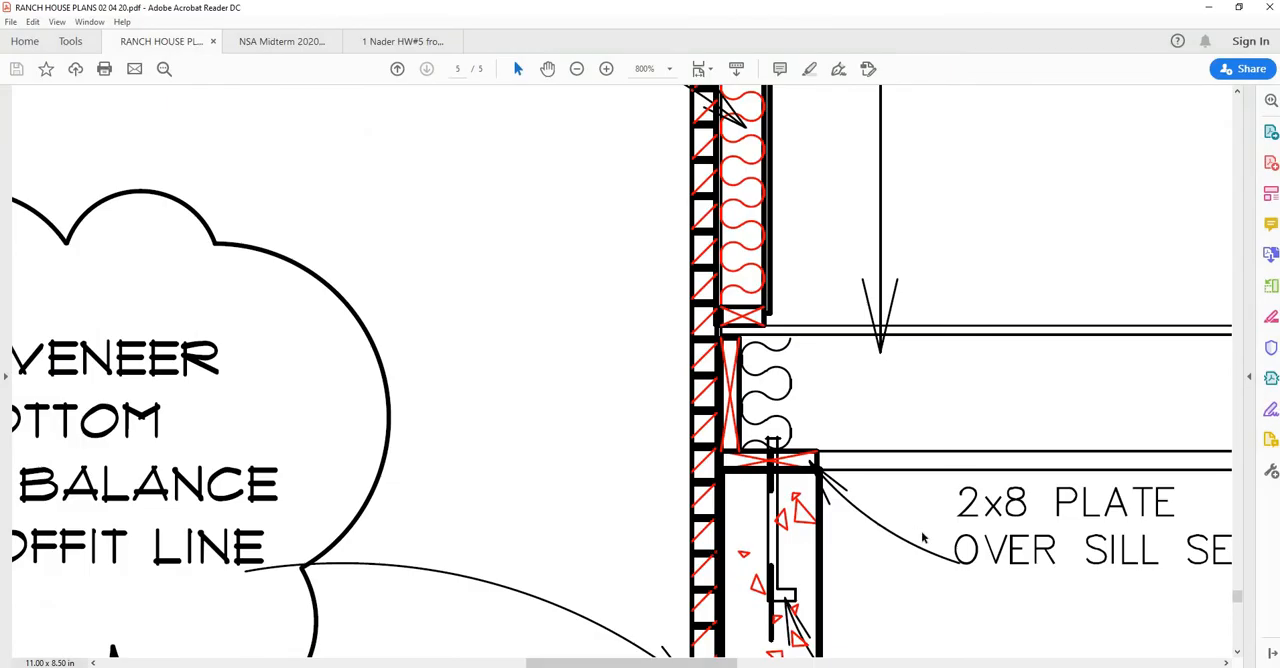
scroll(923, 538, "down", 3)
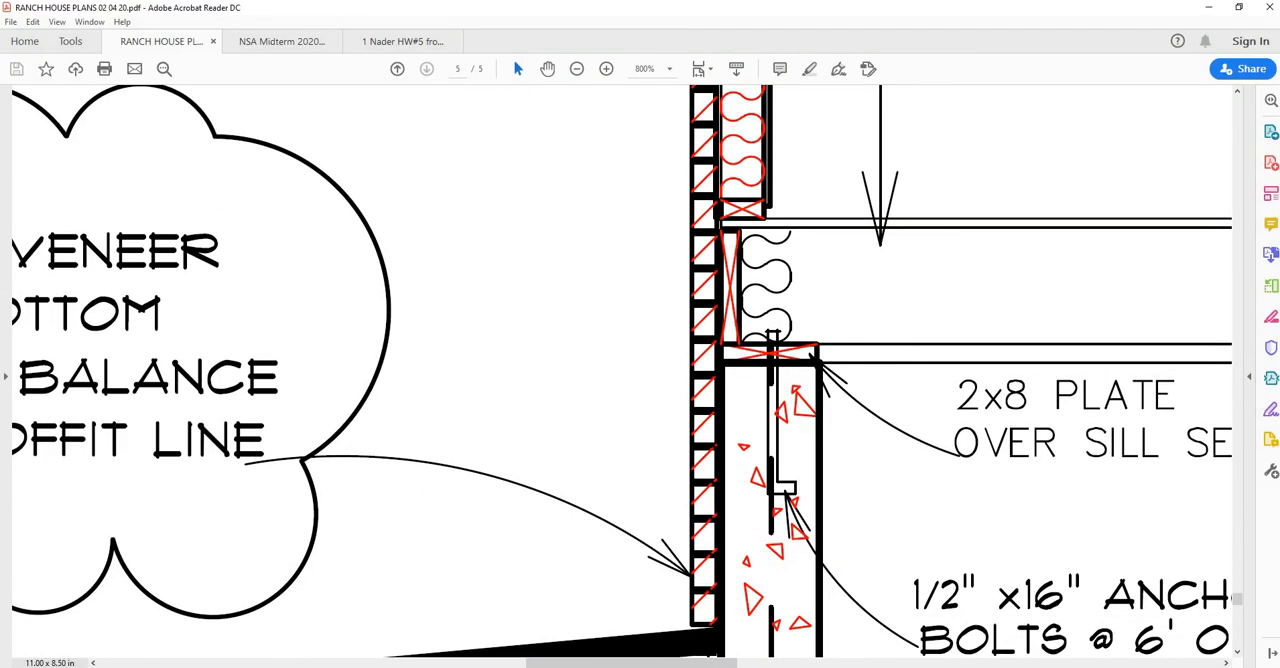
key("alt+Tab")
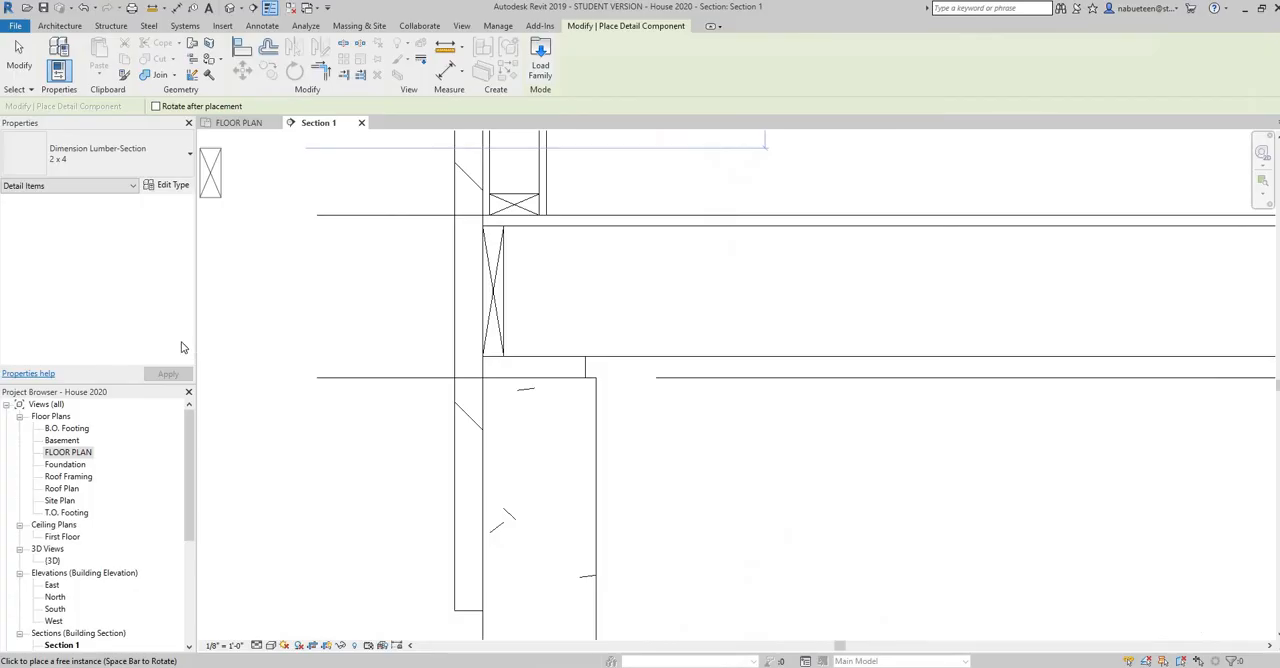
Place an Anchor Bolt 0.5" Diameter detail component vertically through the sill plate, its nut on the plate and hook in the foundation wall
left_click(190, 160)
scroll(63, 226, "up", 3)
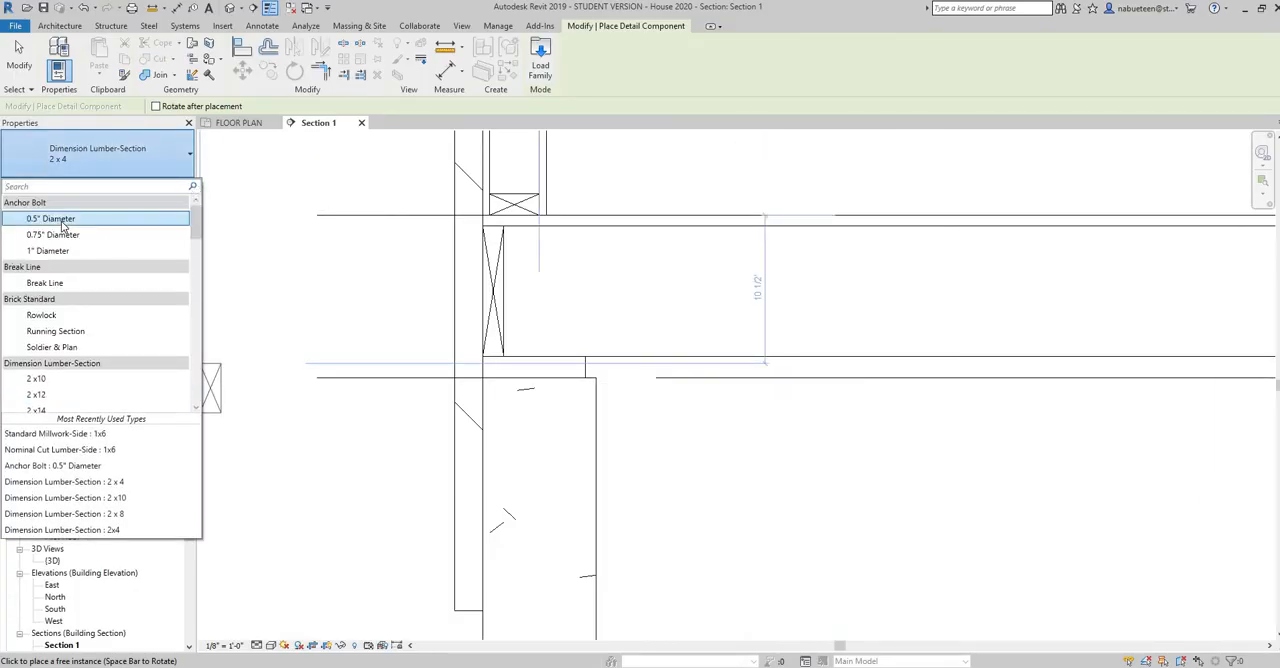
left_click(60, 219)
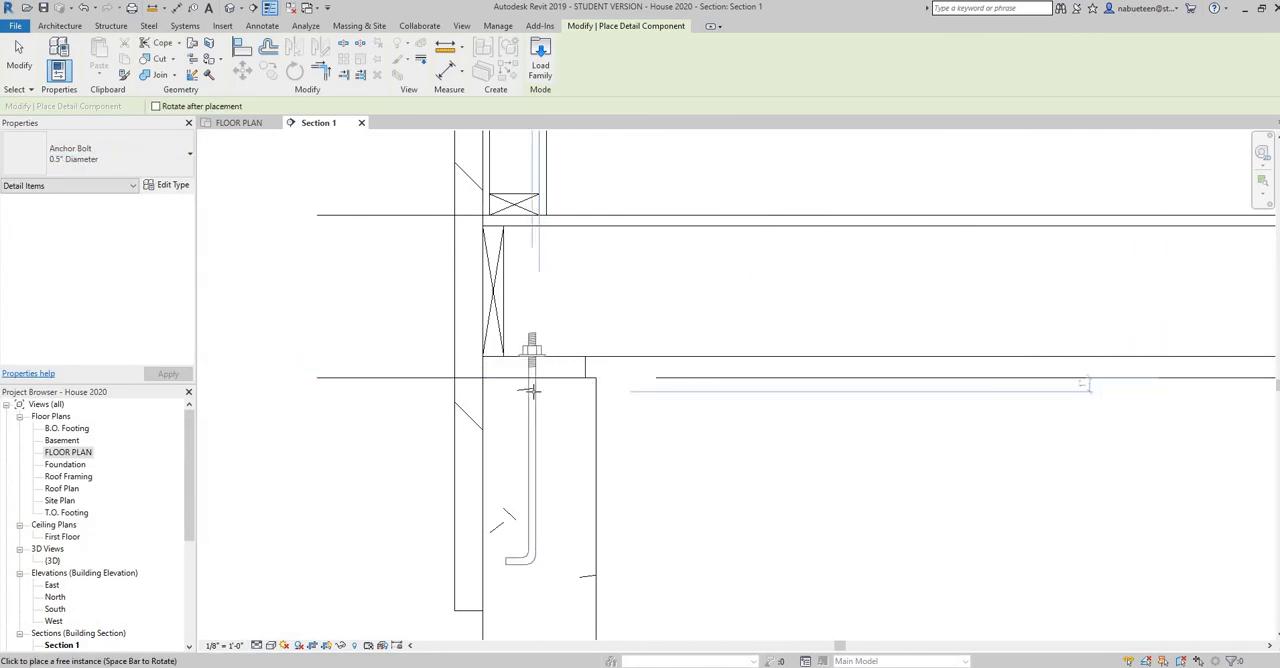
left_click(533, 390)
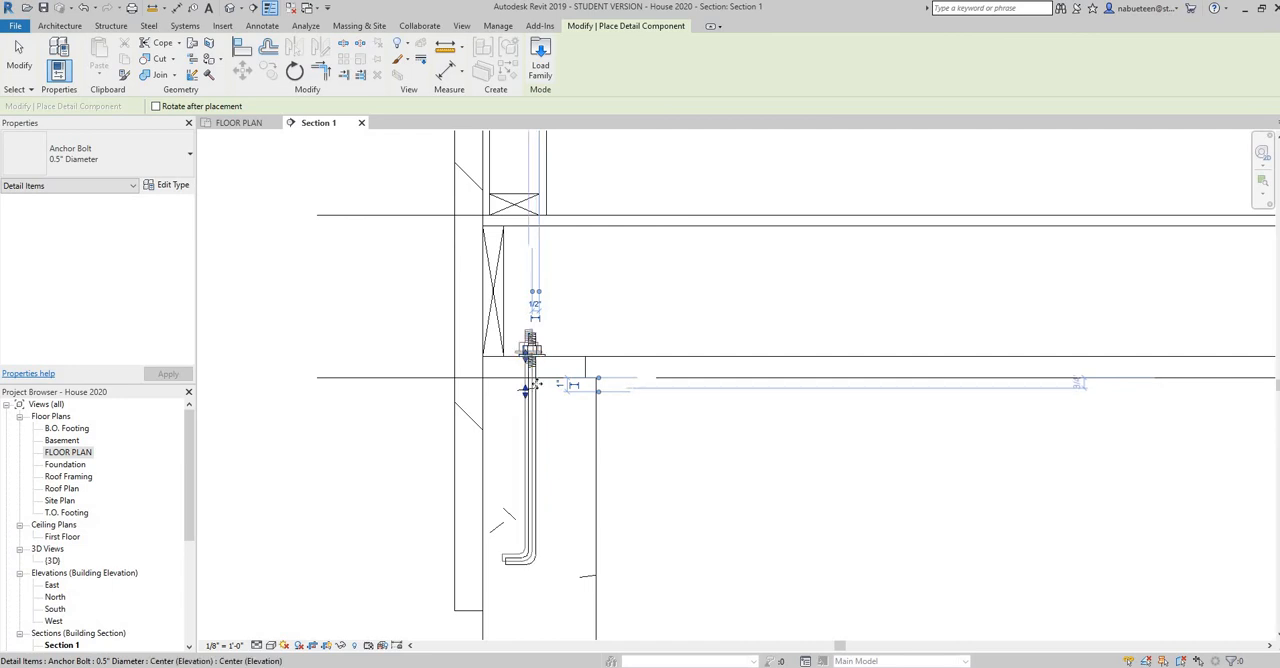
right_click(590, 344)
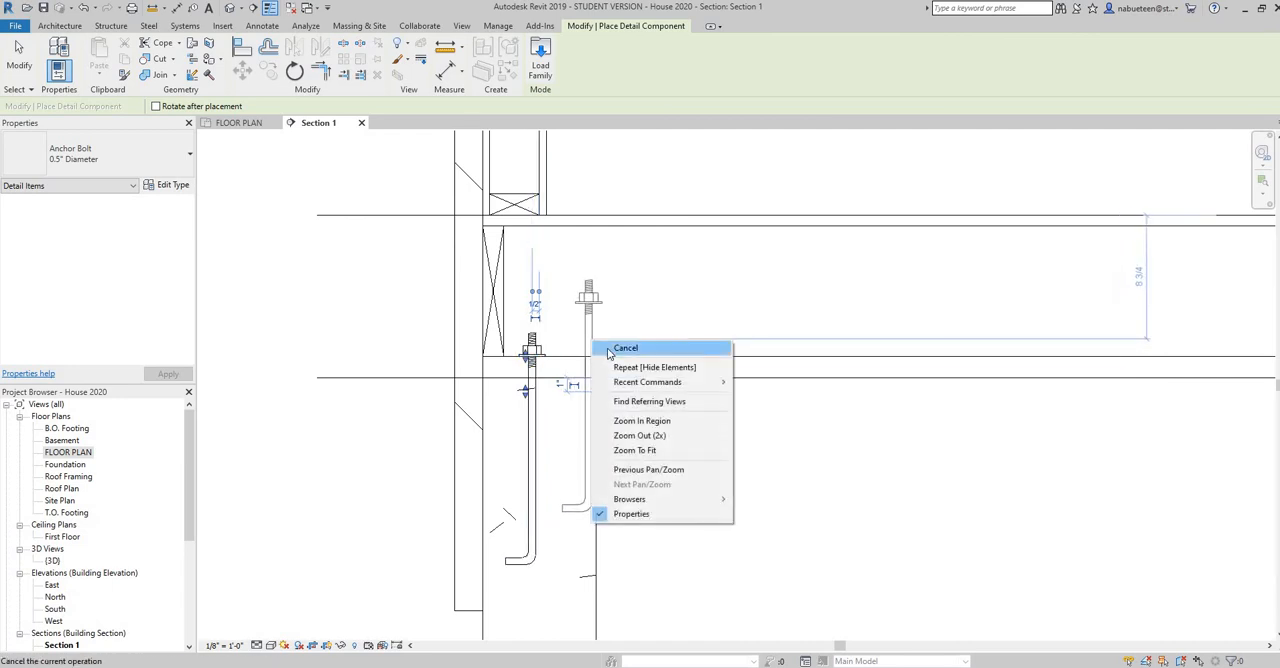
left_click(605, 347)
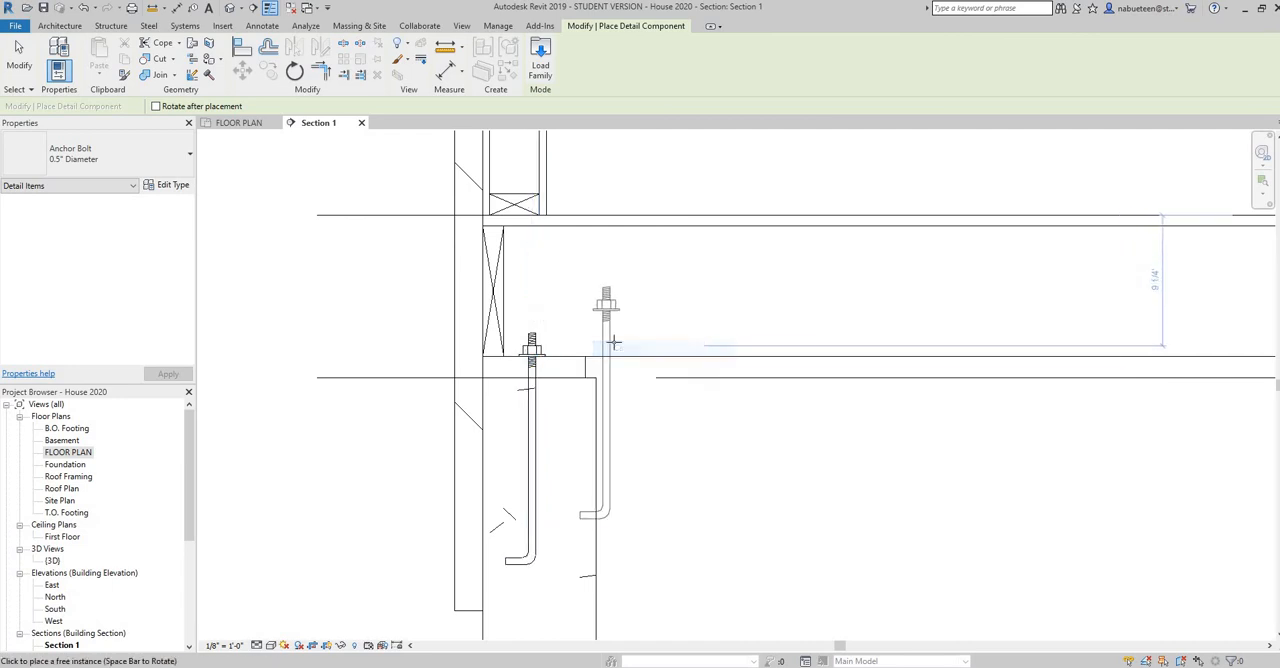
right_click(617, 344)
left_click(648, 351)
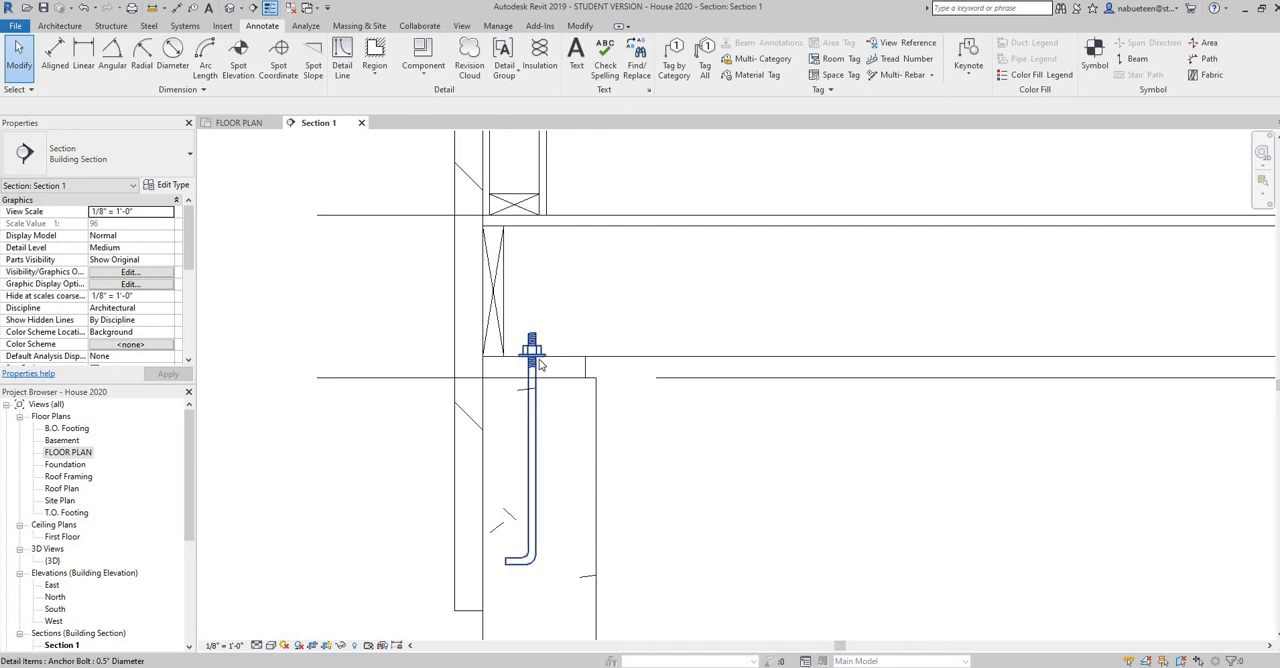
Create a rectangular masking region, 7 1/4" by 1 1/2", exactly over the 2x8 sill plate on the foundation wall
scroll(539, 364, "up", 4)
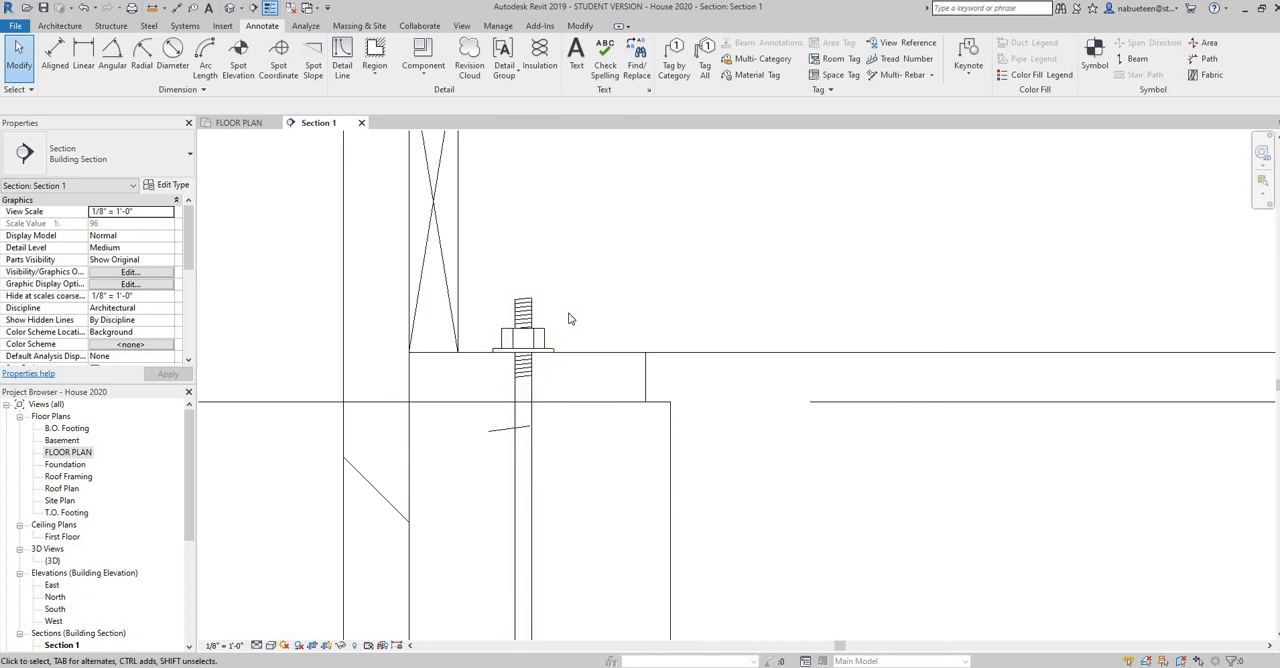
scroll(568, 317, "down", 3)
mouse_move(562, 322)
middle_mouse_down()
mouse_move(628, 300)
mouse_move(650, 259)
middle_mouse_up()
scroll(578, 349, "down", 2)
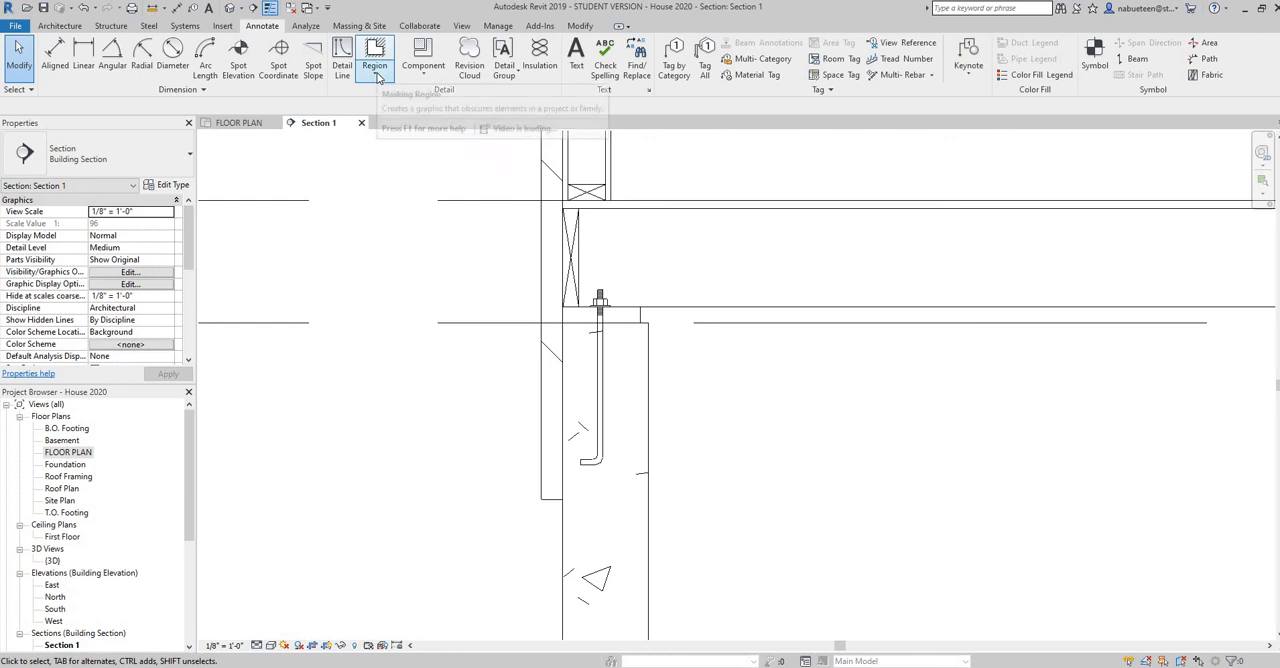
left_click(377, 74)
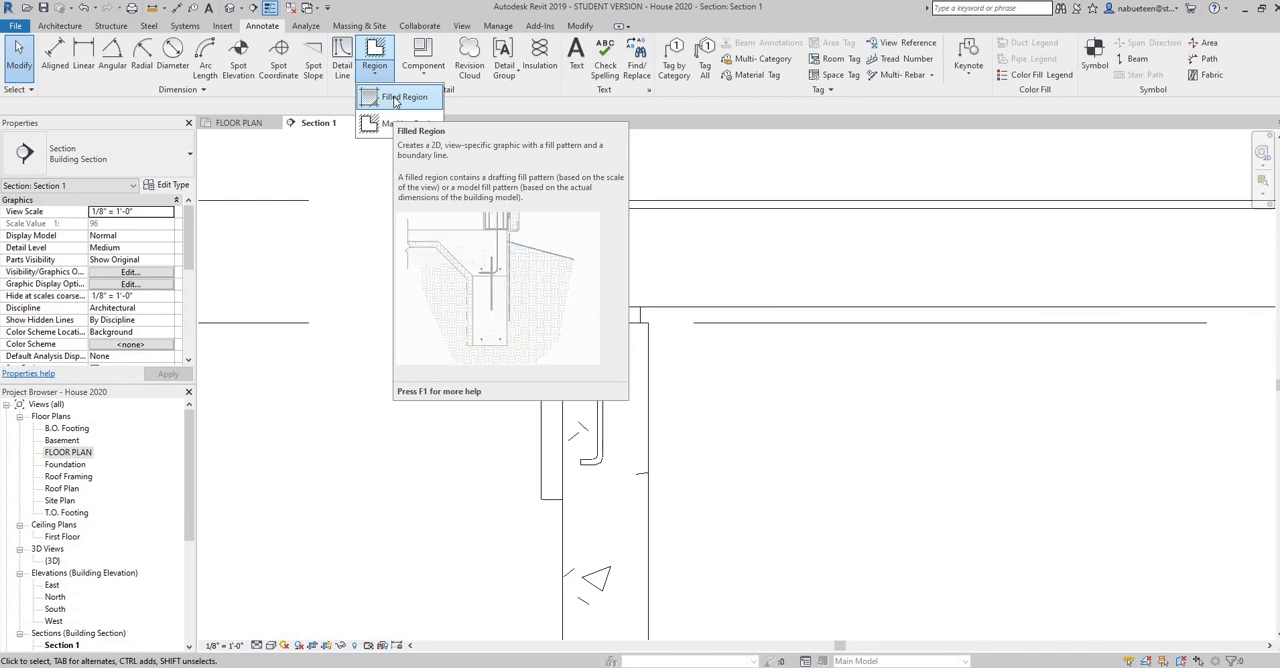
left_click(402, 123)
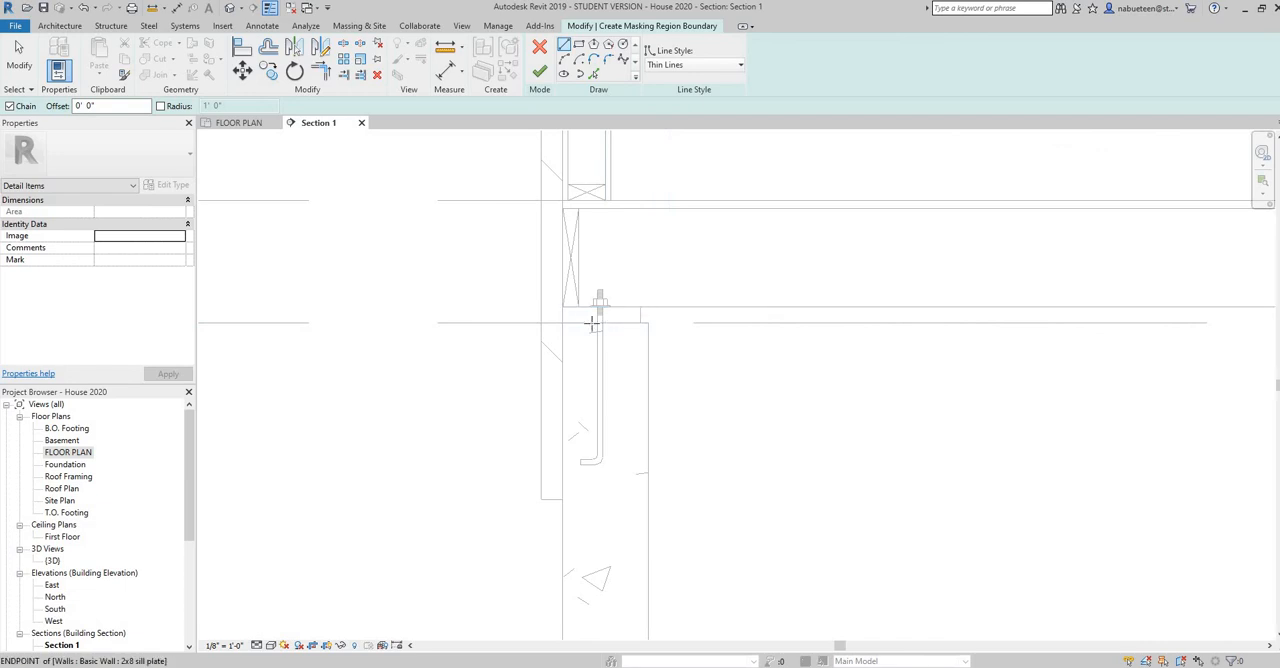
left_click(639, 311)
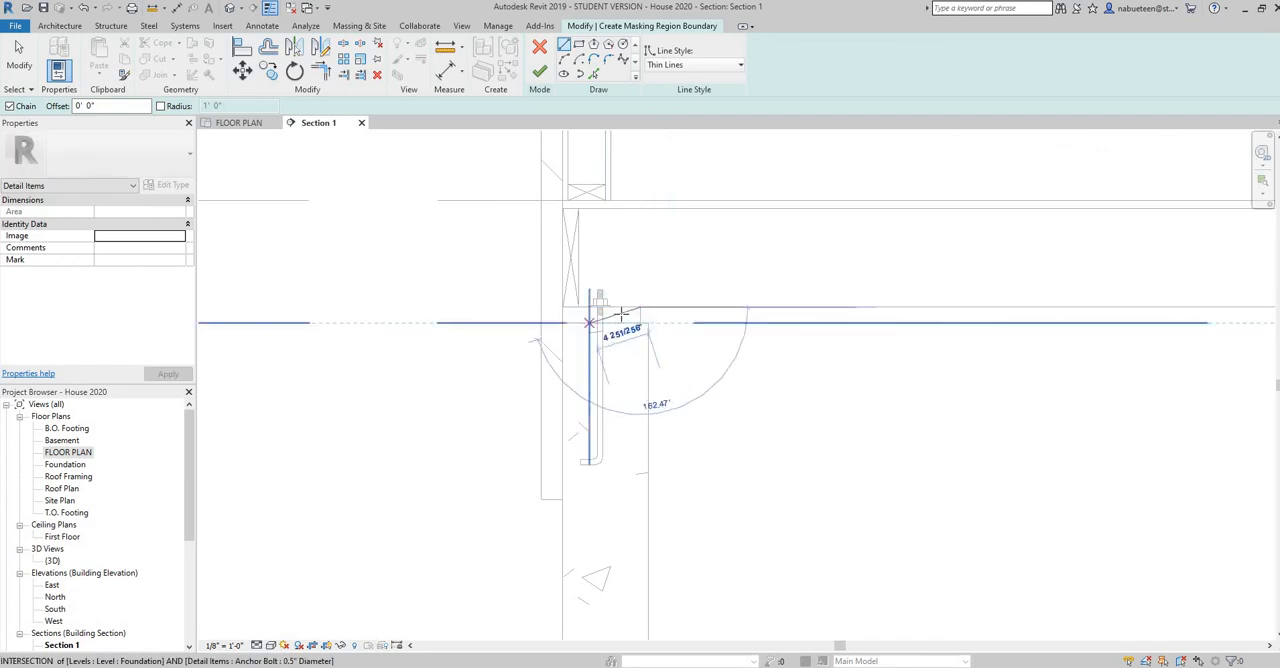
left_click(579, 44)
left_click(640, 308)
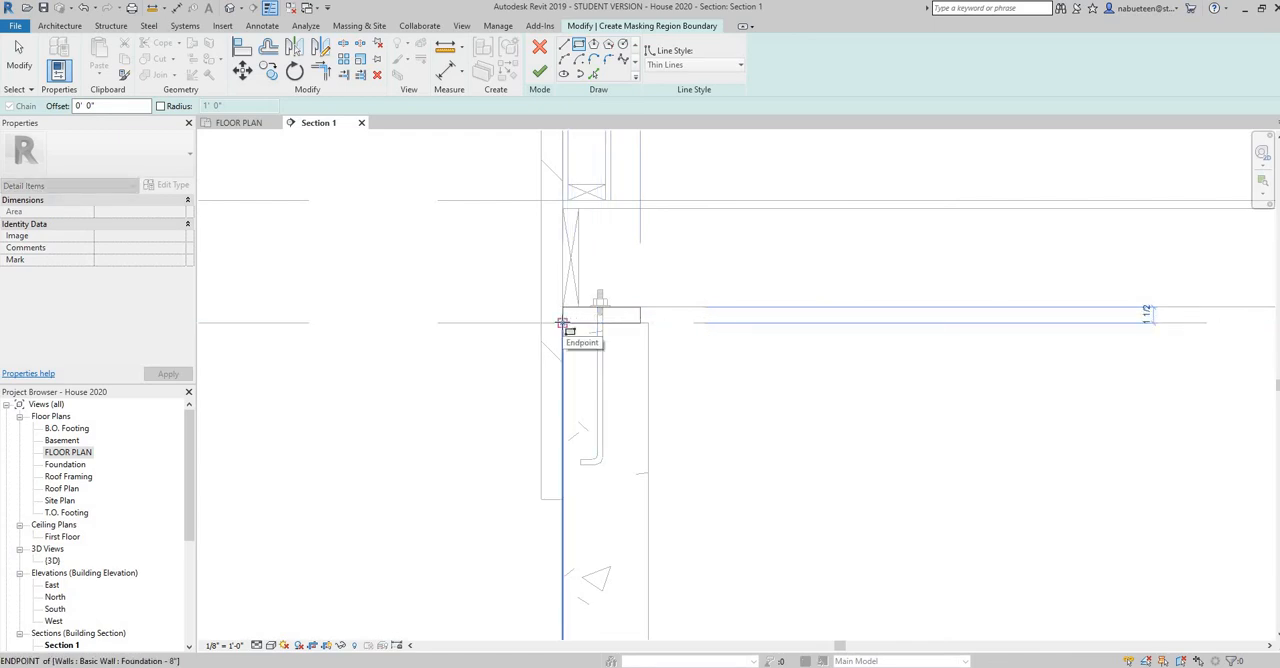
left_click(564, 322)
left_click(539, 75)
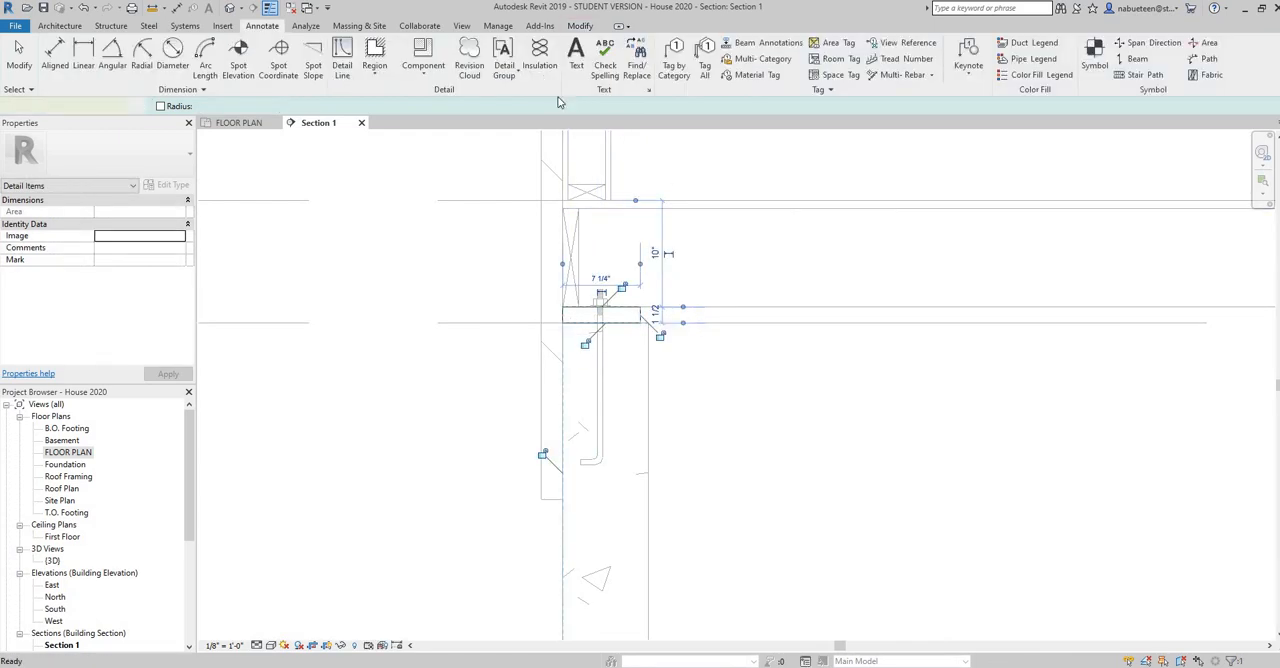
left_click(705, 392)
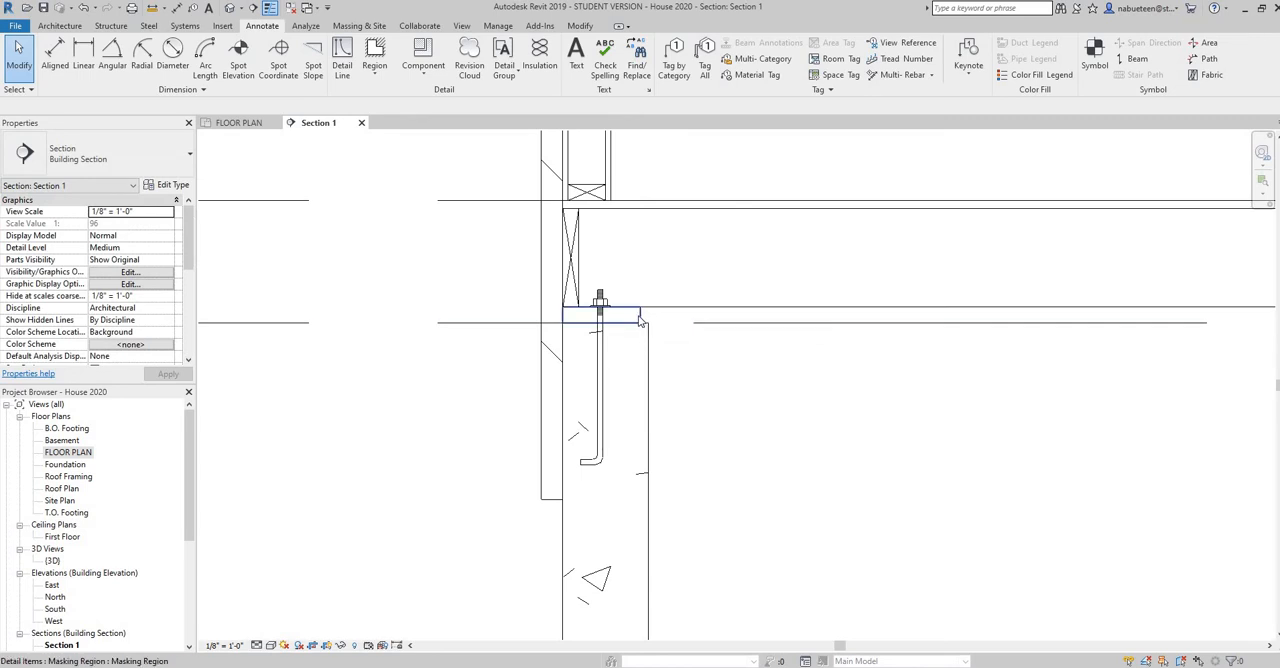
Bring the sill plate's masking region to the front so it covers the anchor bolt shank
left_click(641, 320)
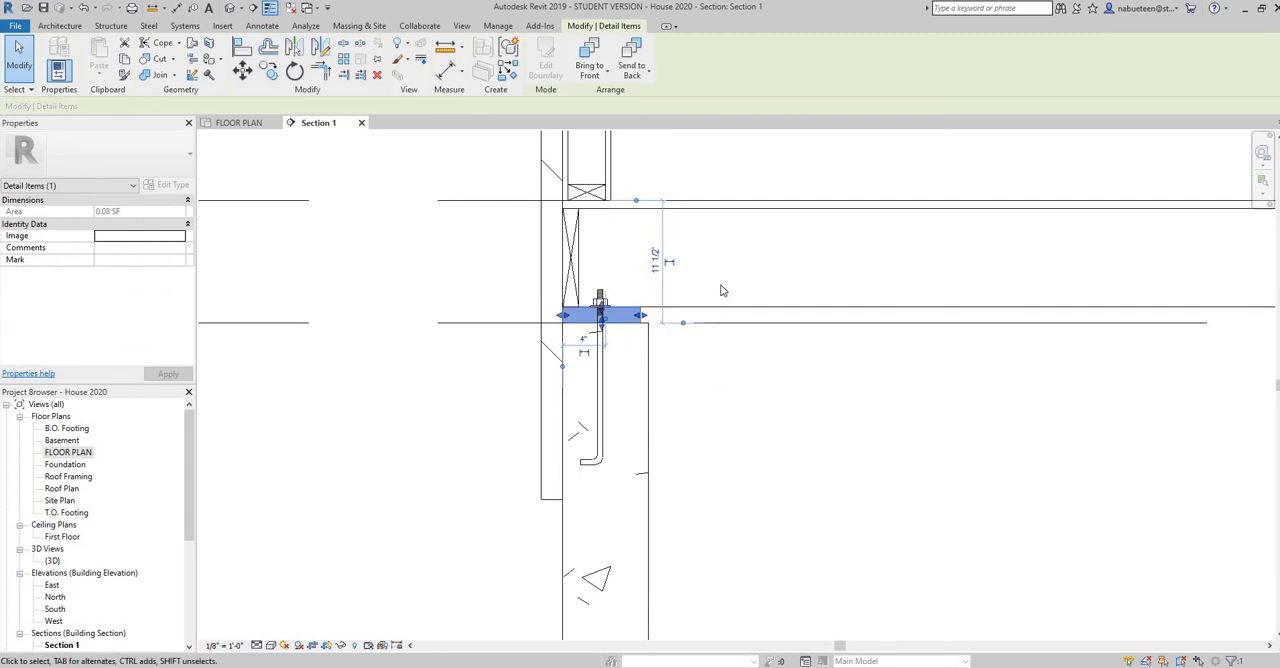
left_click(600, 80)
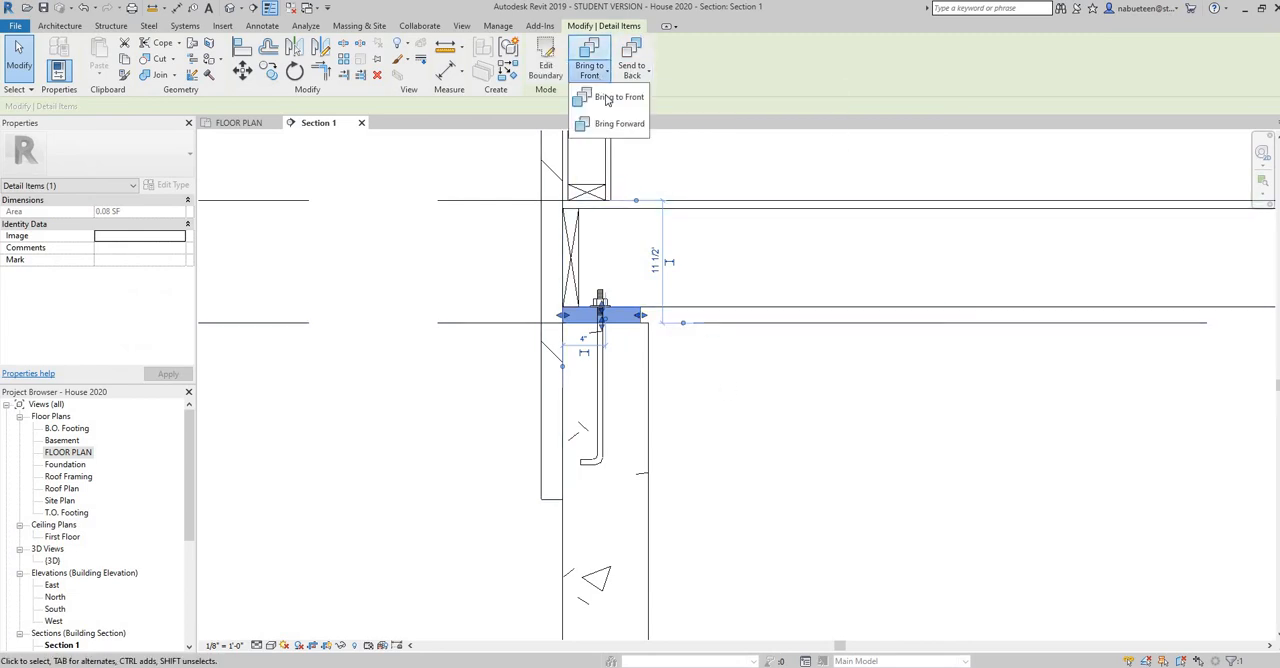
left_click(694, 391)
left_click(697, 391)
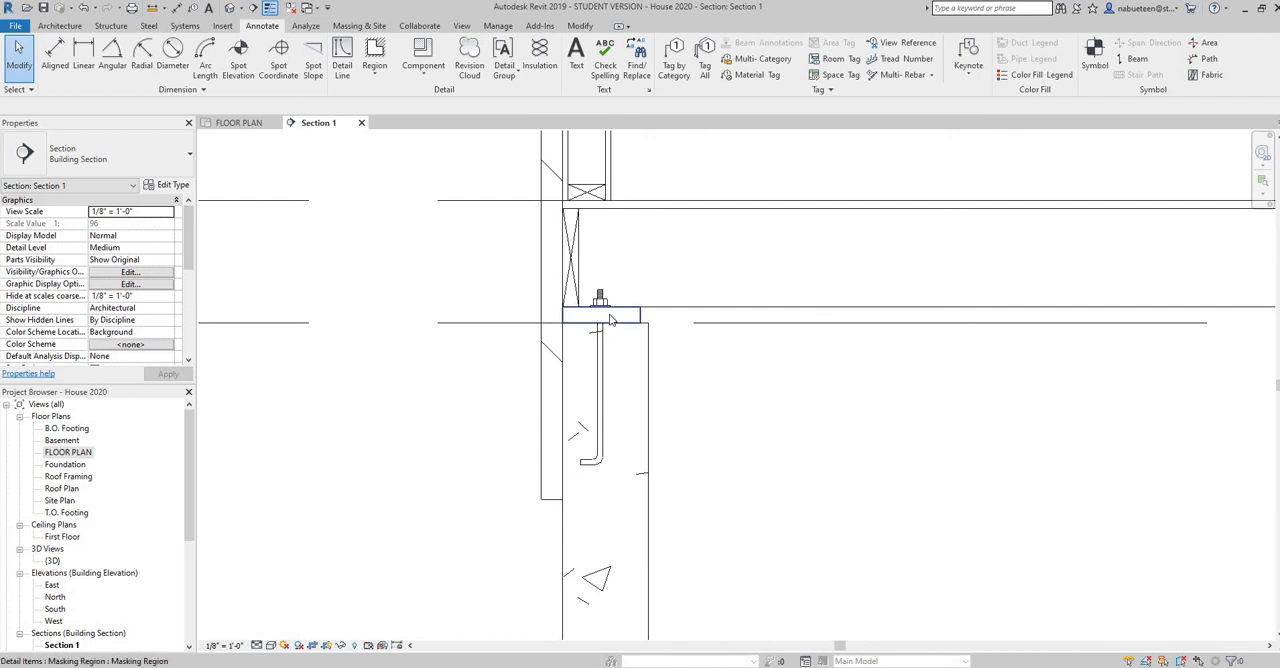
Place a Dimension Lumber-Section 2 x 8 detail component, rotated flat, over the masked sill plate beneath the rim joist
scroll(610, 314, "up", 2)
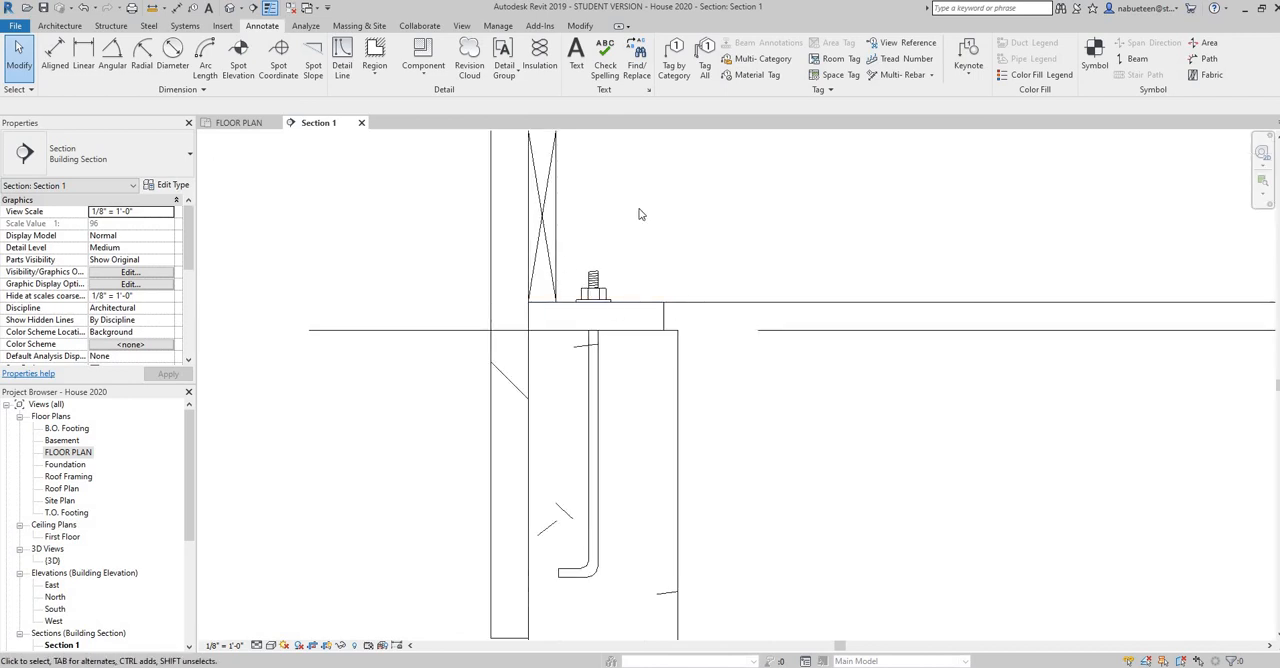
left_click(428, 78)
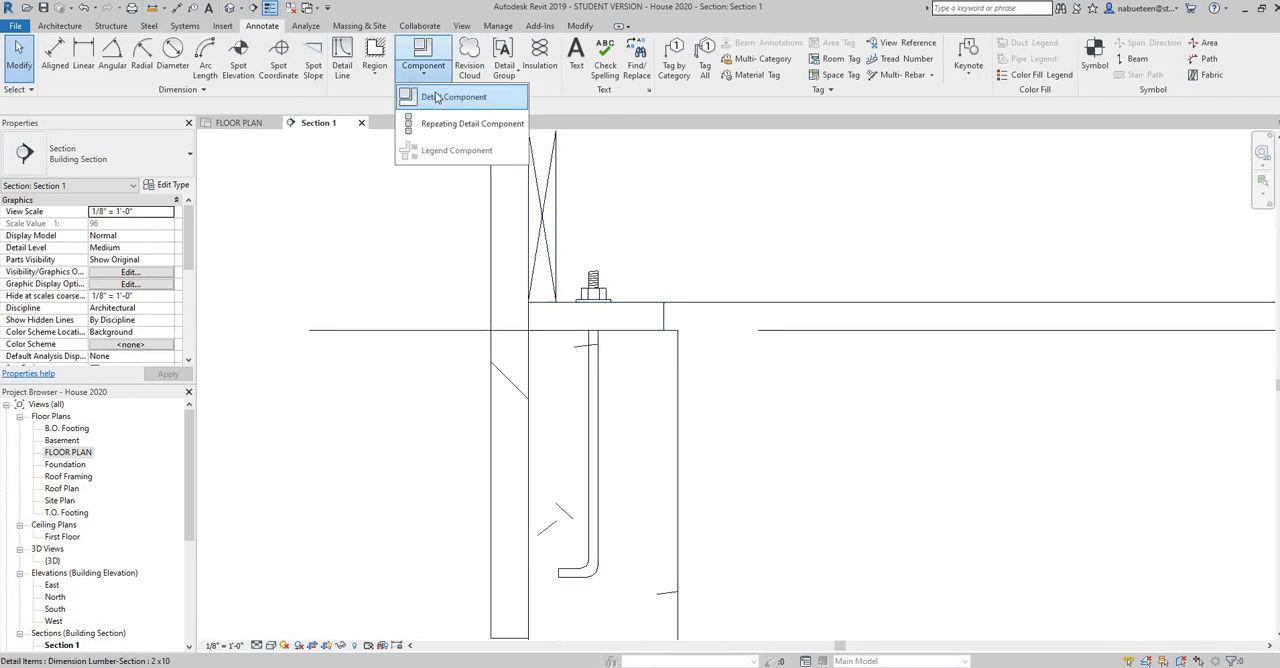
left_click(440, 97)
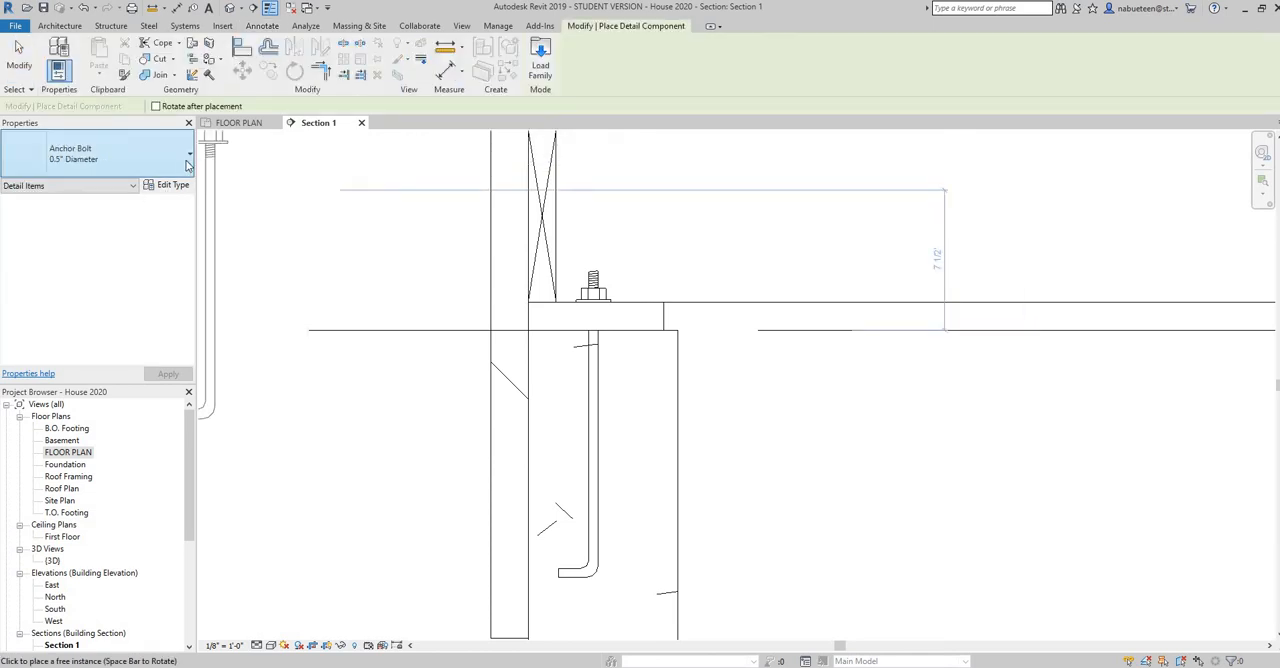
left_click(188, 162)
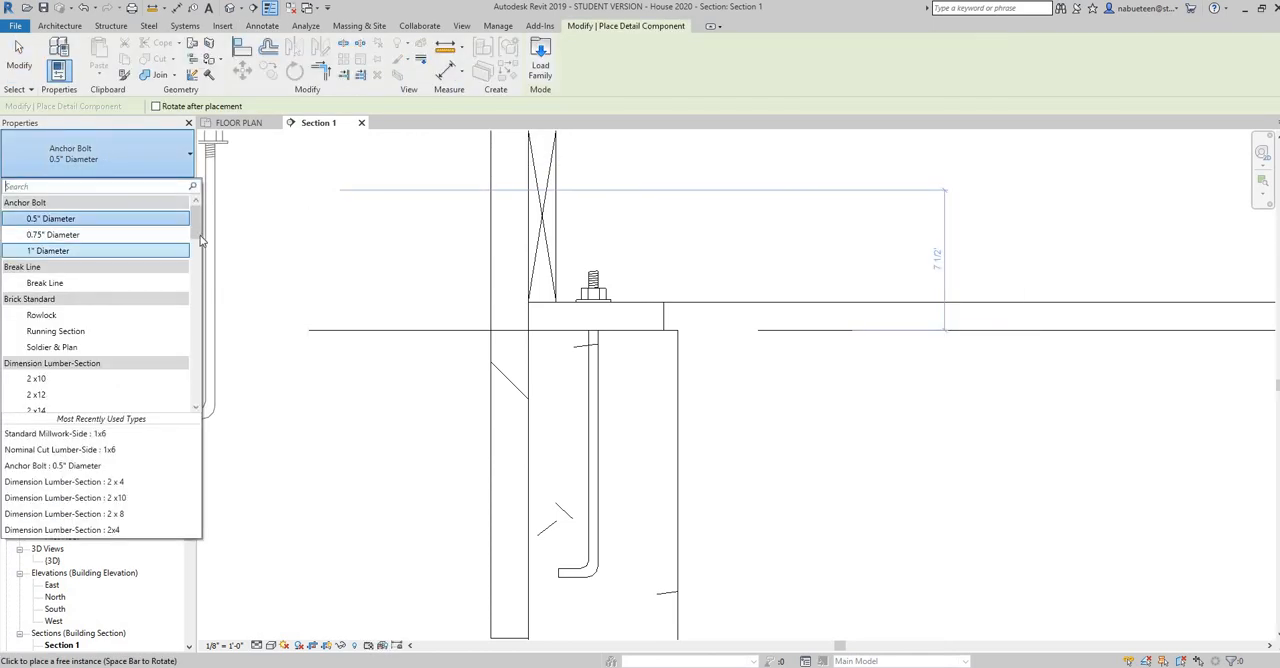
scroll(200, 240, "down", 3)
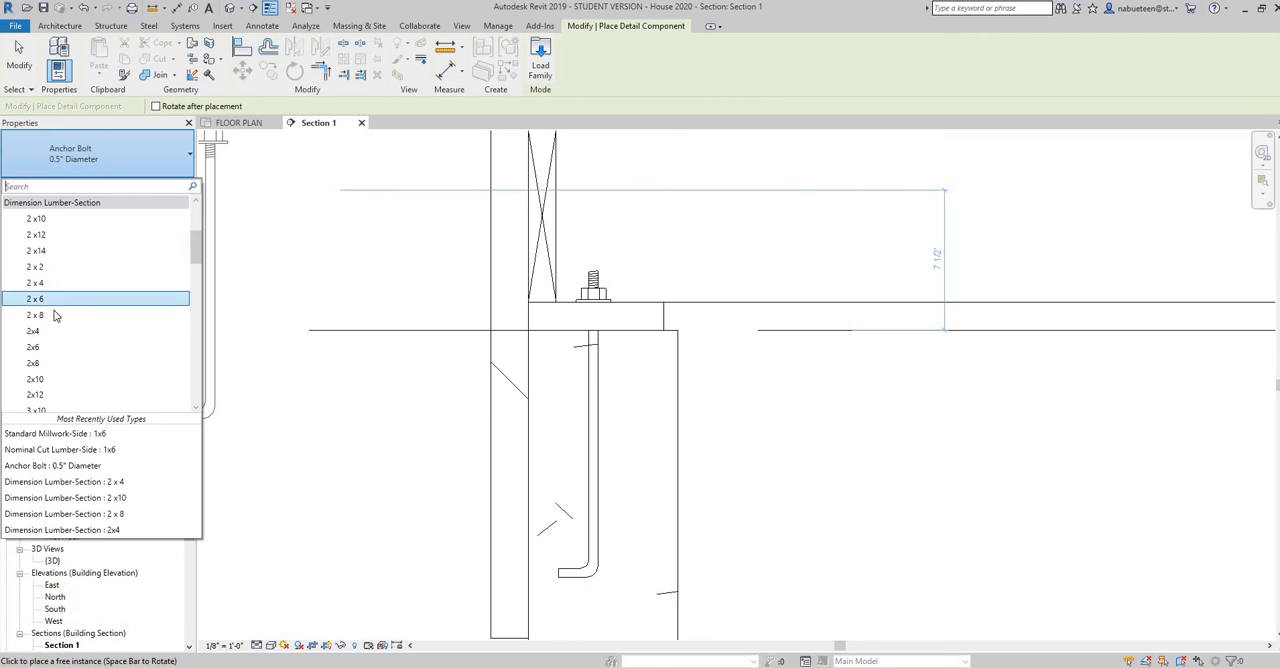
left_click(36, 315)
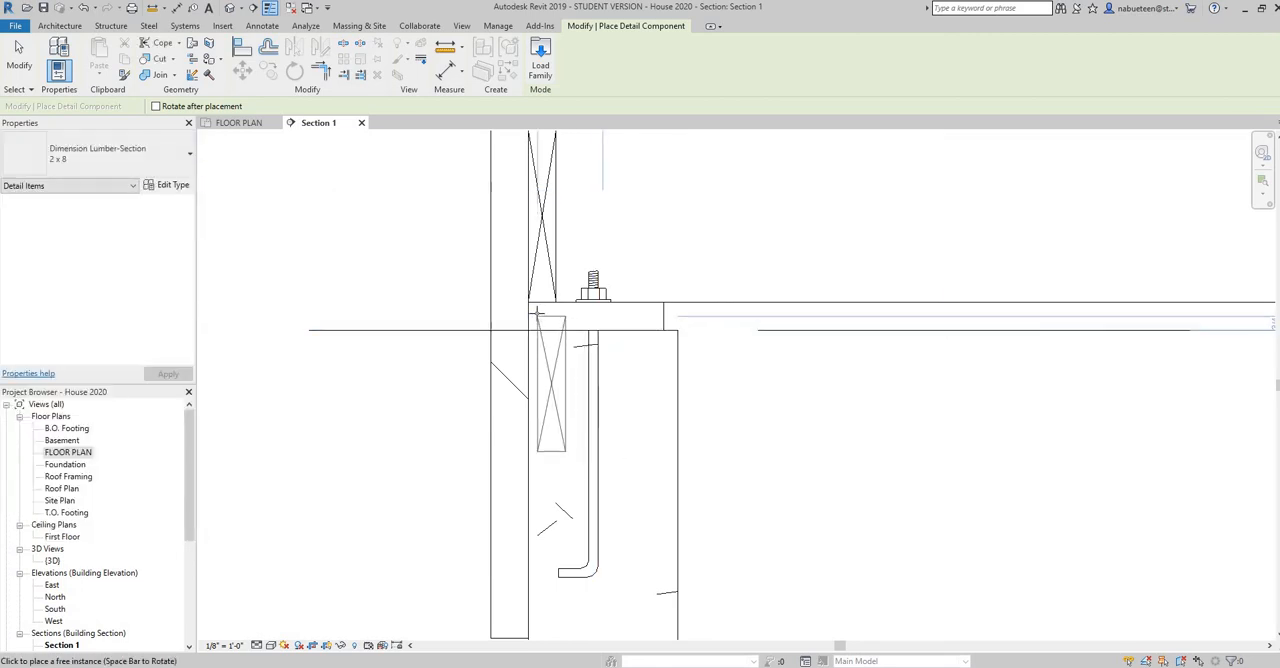
key("space")
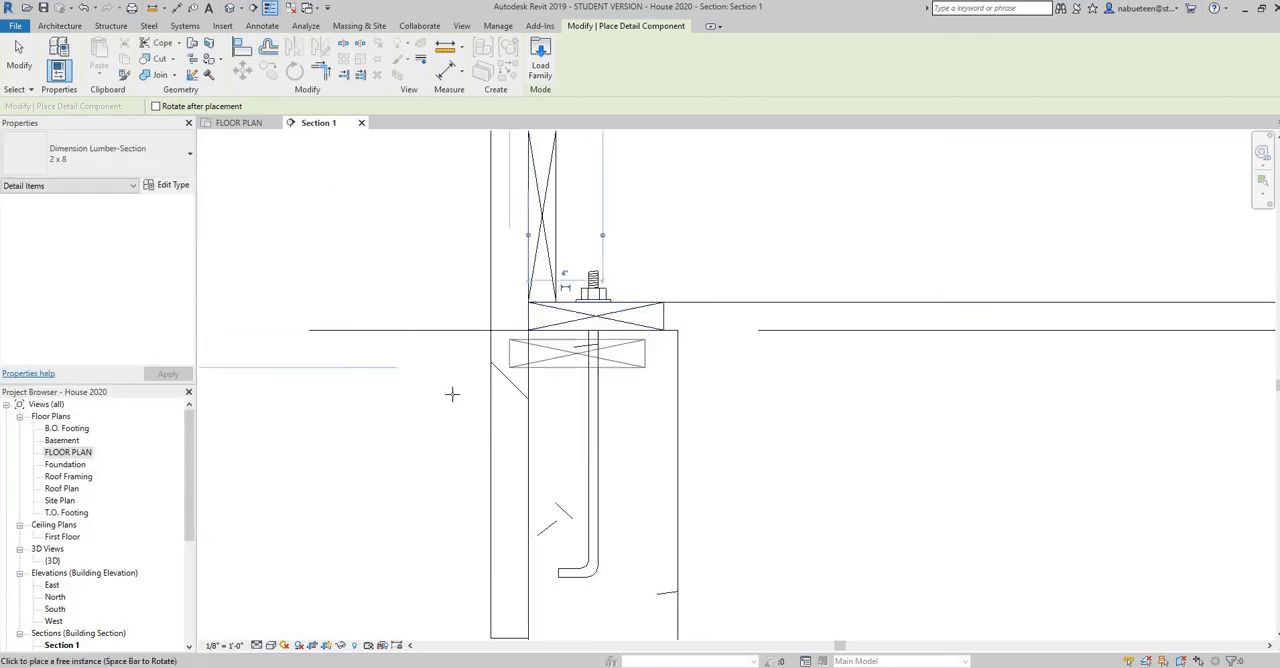
right_click(453, 393)
left_click(511, 403)
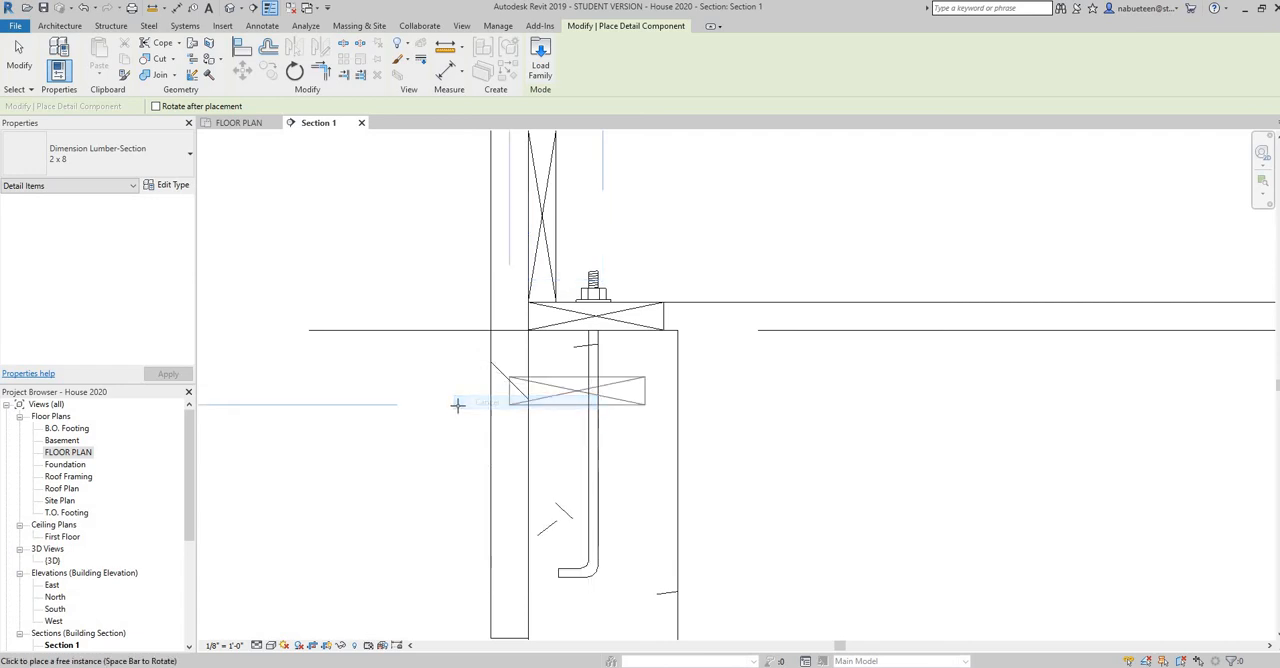
right_click(458, 406)
left_click(490, 416)
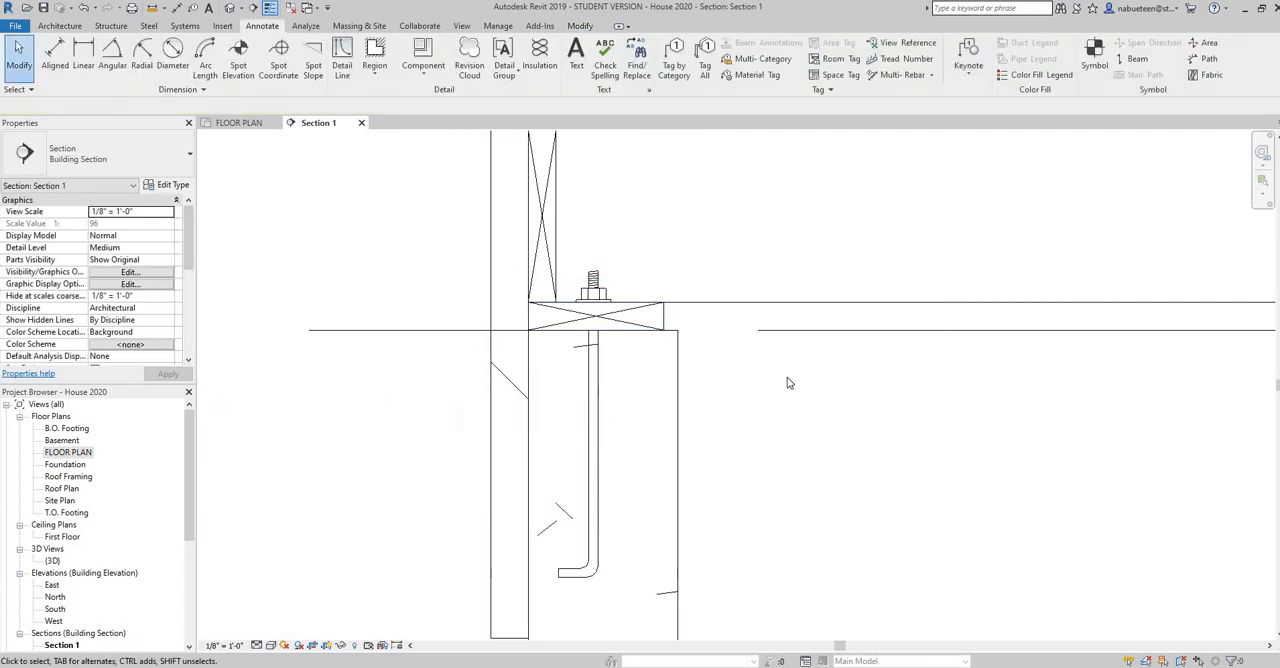
Compare the section's sill and exterior stud wall below the window with the PDF's Typical Section in Acrobat Reader, and return to Revit
scroll(736, 330, "down", 2)
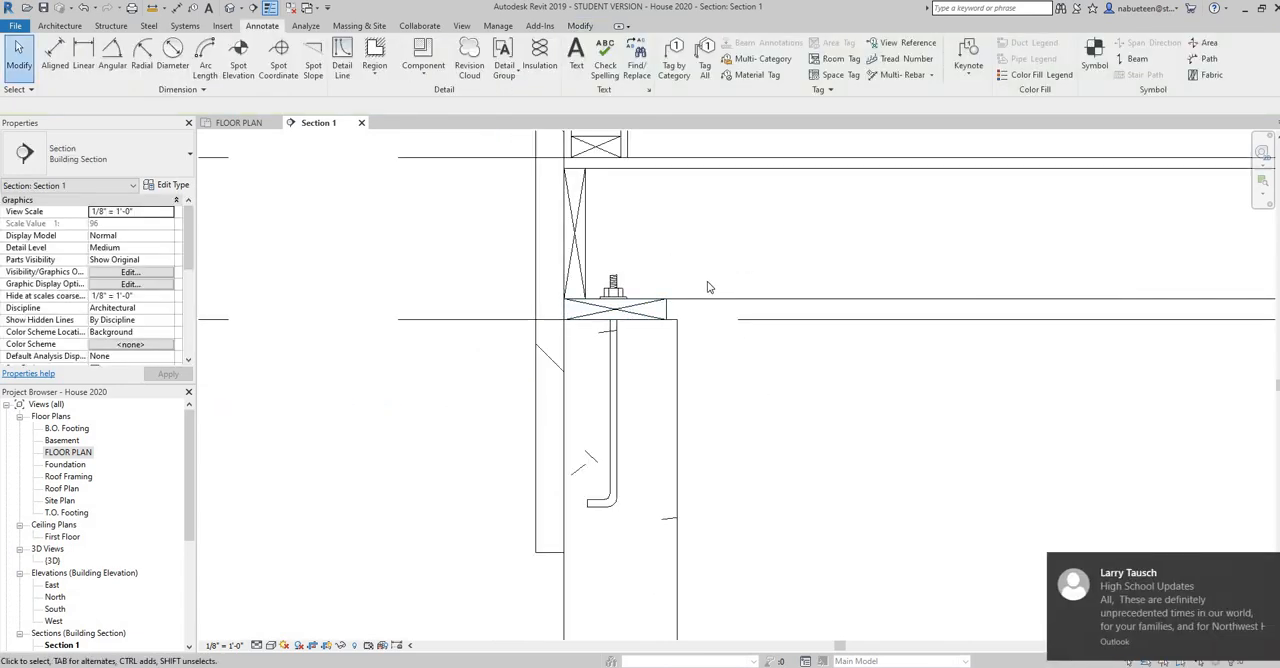
scroll(715, 278, "down", 3)
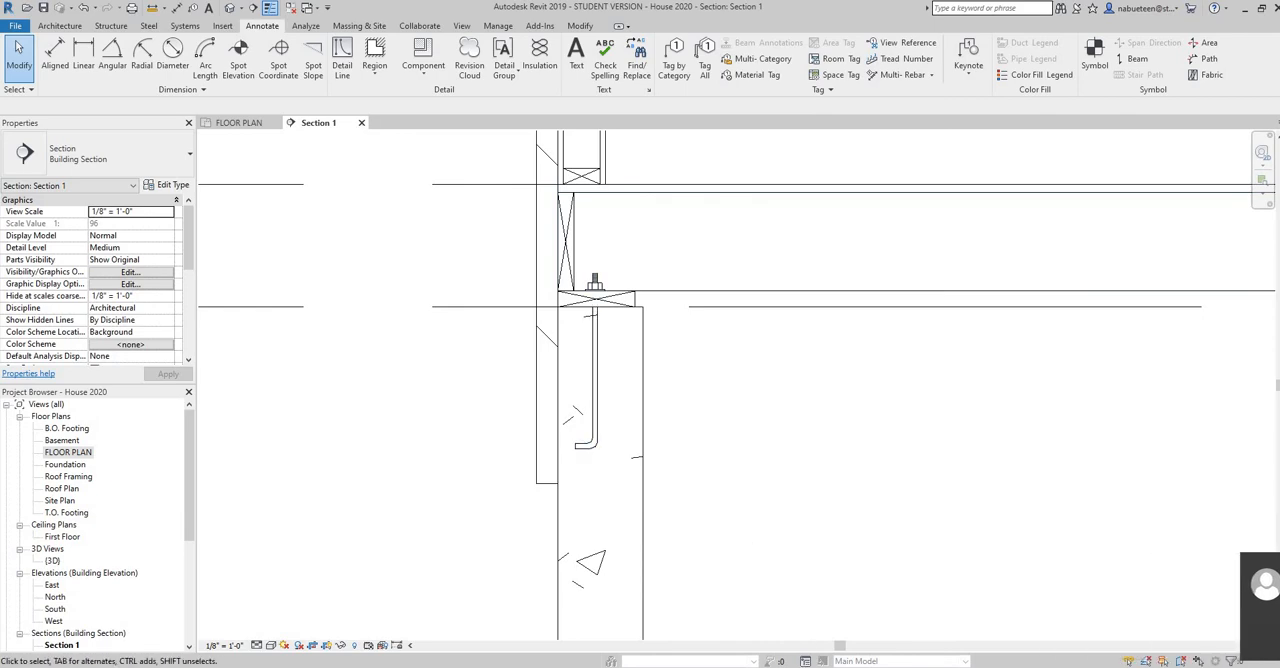
left_click(691, 665)
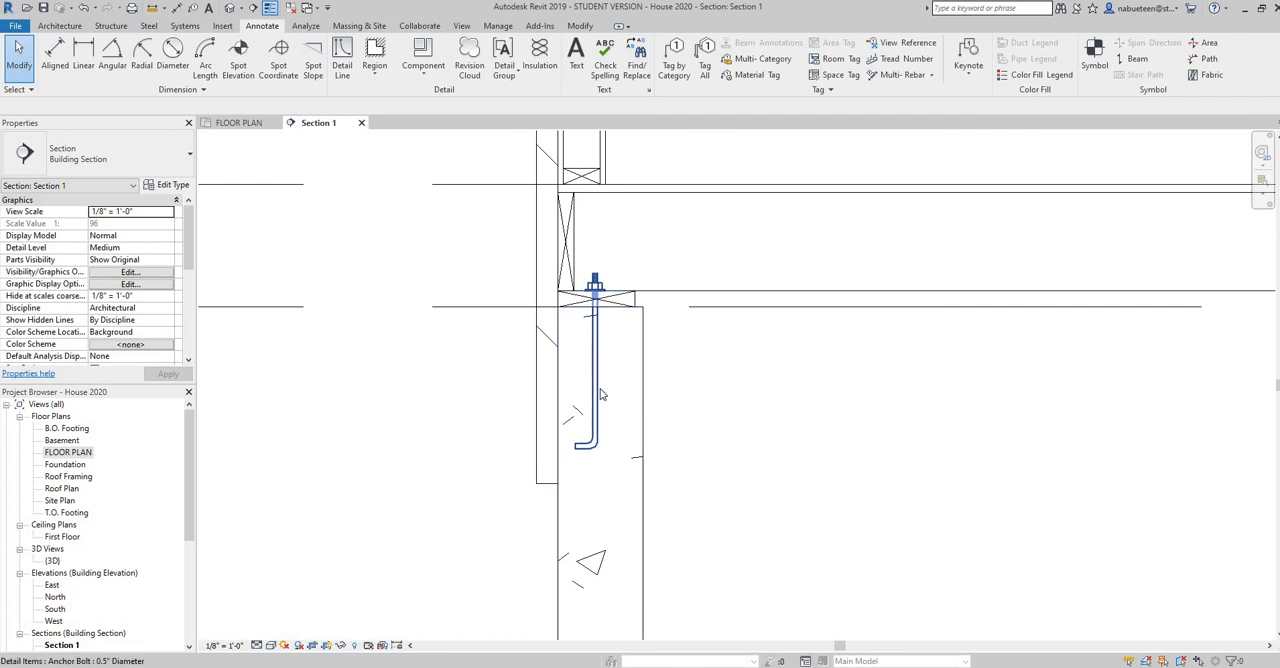
scroll(744, 377, "down", 3)
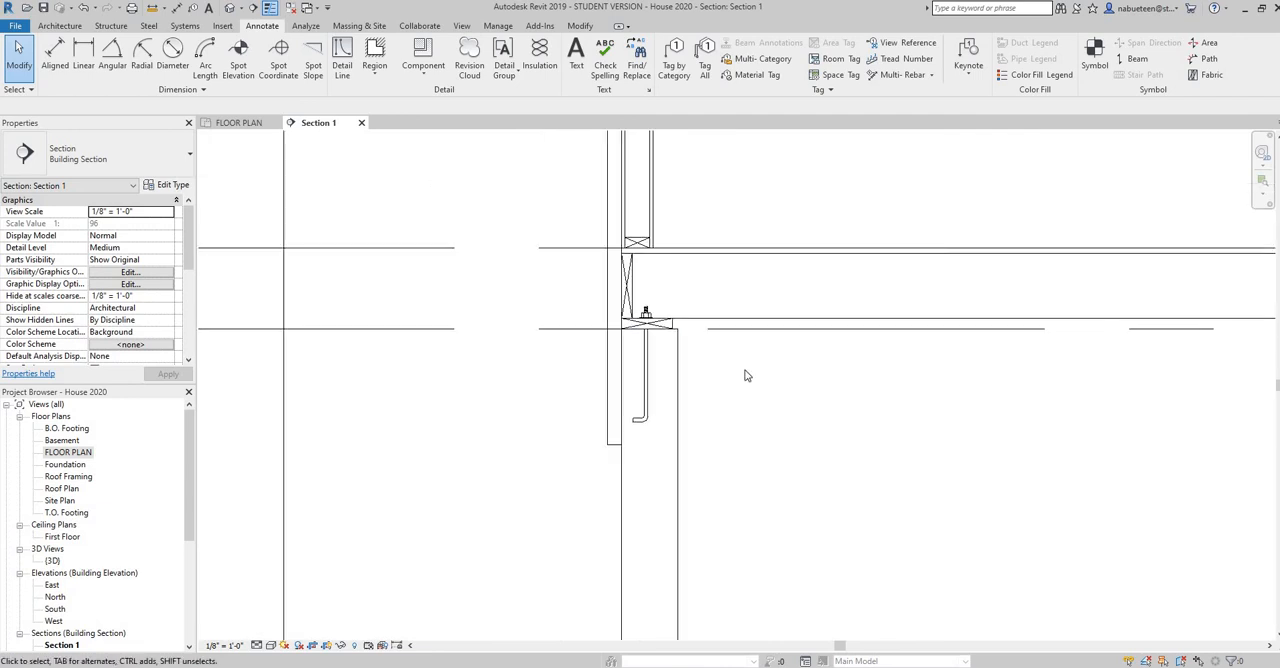
scroll(659, 360, "up", 4)
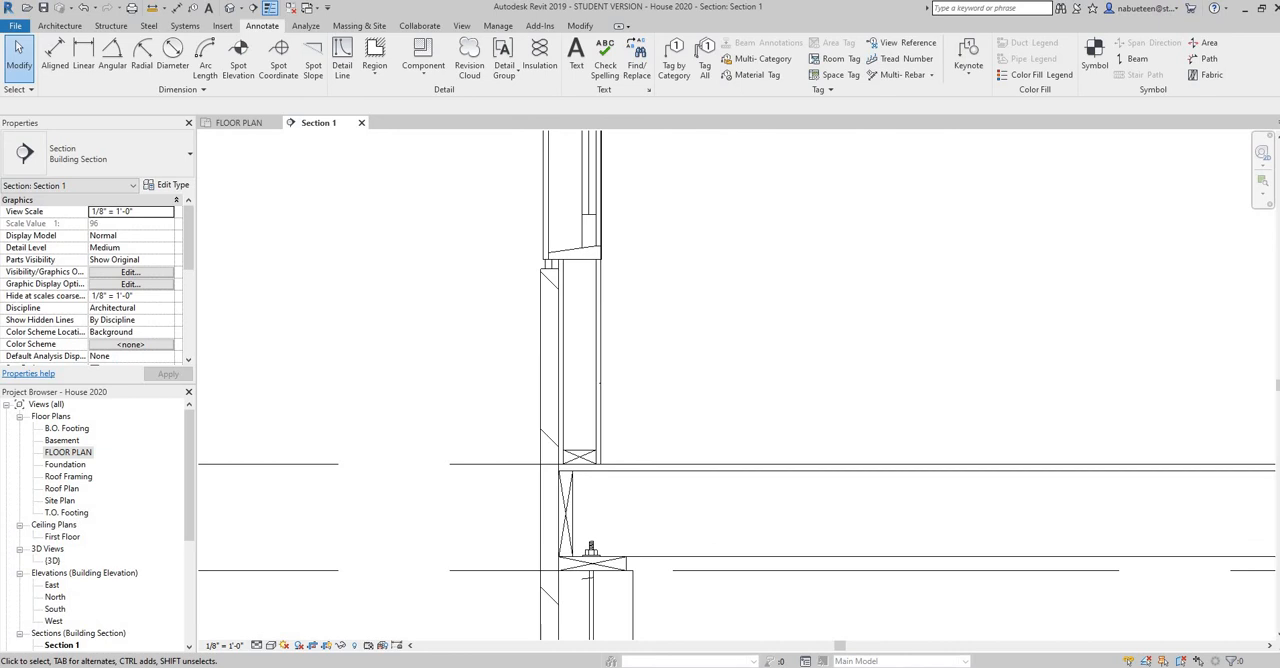
key("alt+Tab")
scroll(788, 242, "up", 5)
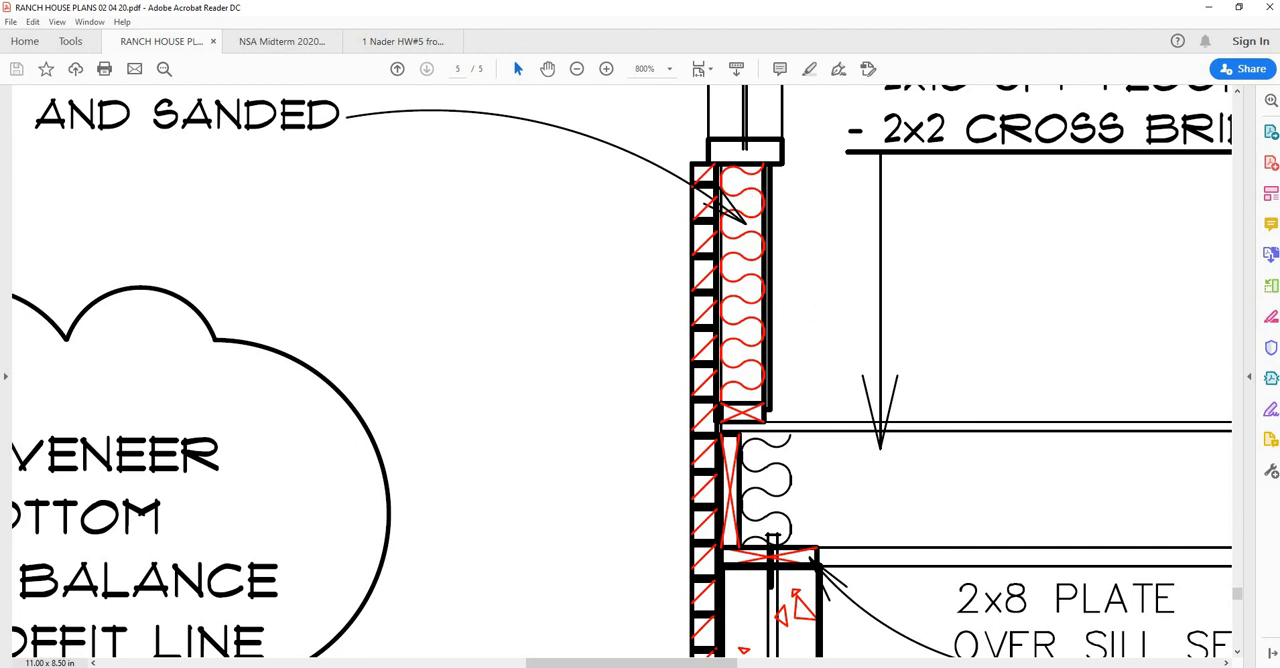
key("alt+Tab")
Place a Dimension Lumber-Section 2 x 4 detail component, rotated flat, at the top of the stud cavity directly beneath the window sill
scroll(585, 283, "up", 3)
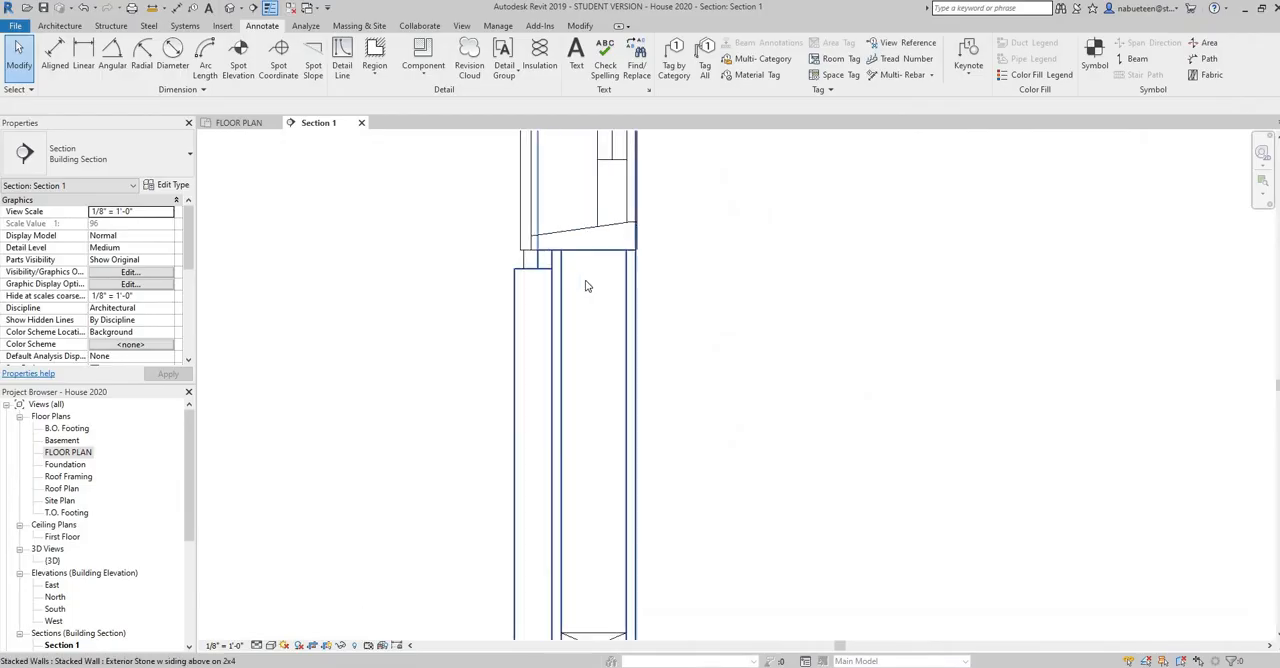
left_click(424, 80)
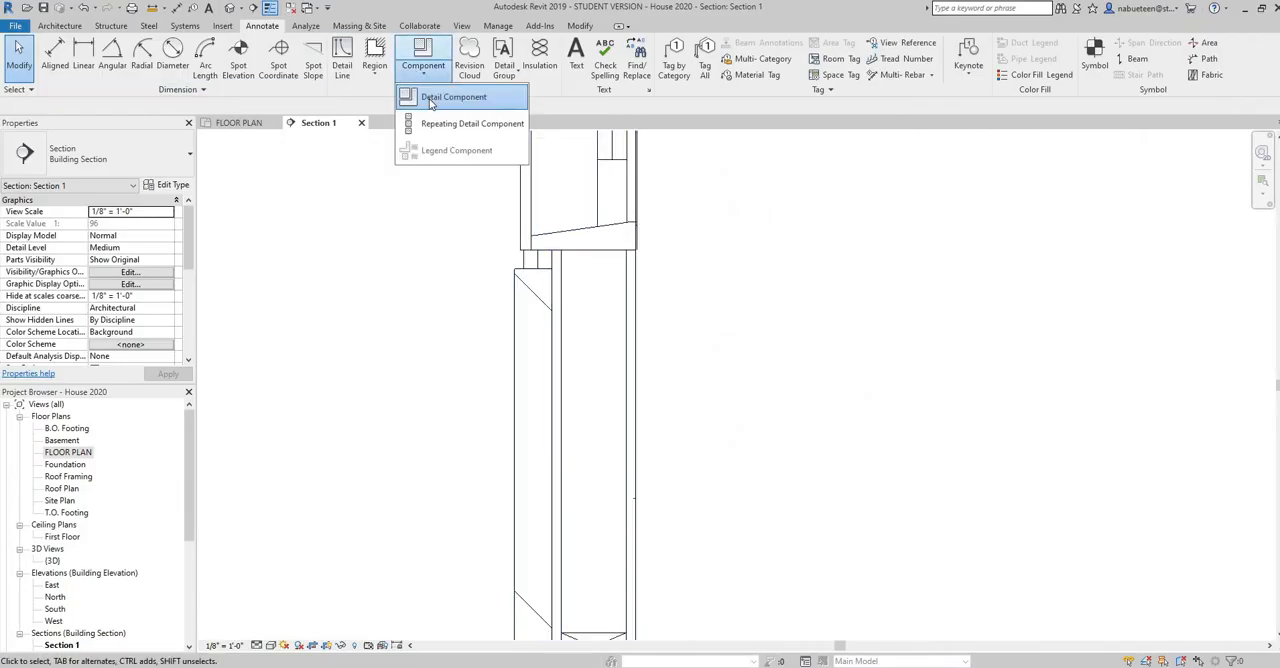
left_click(435, 98)
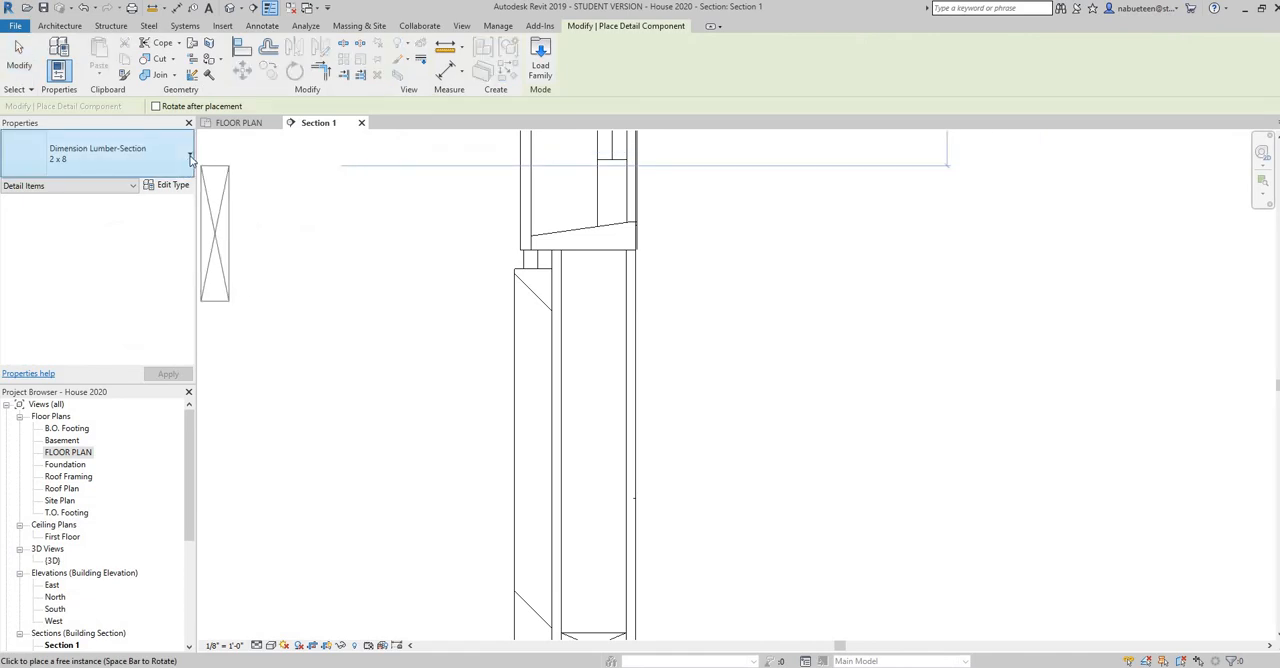
left_click(185, 157)
left_click(82, 285)
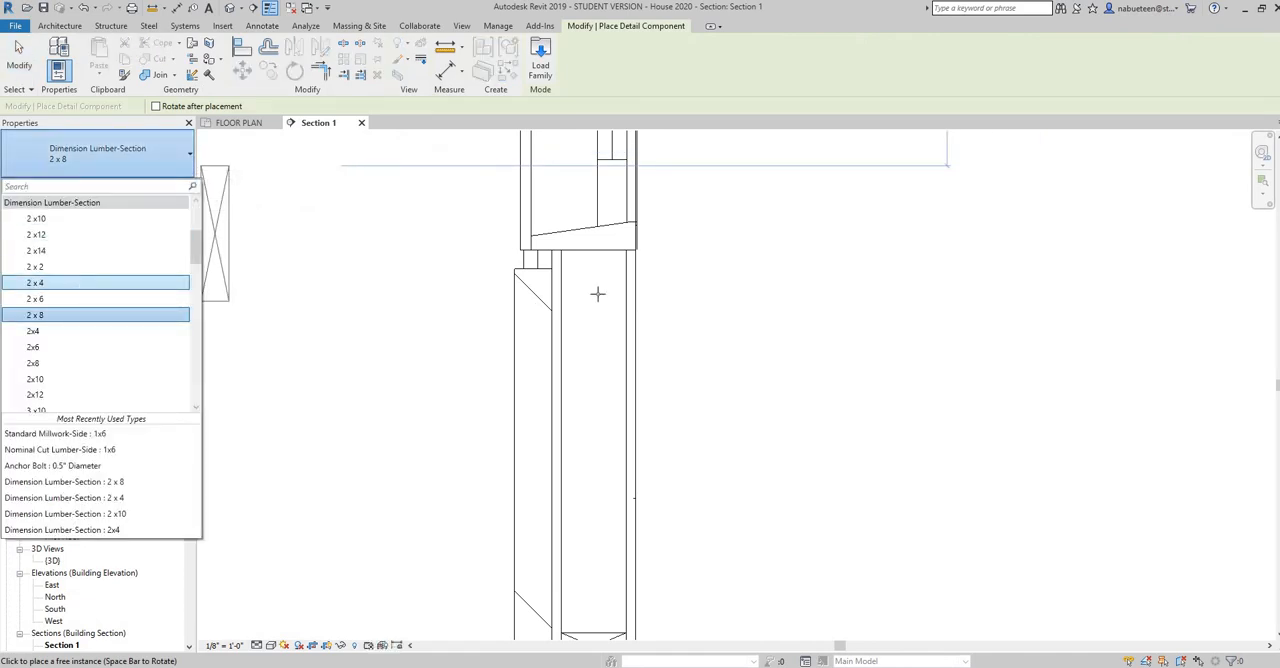
key("space")
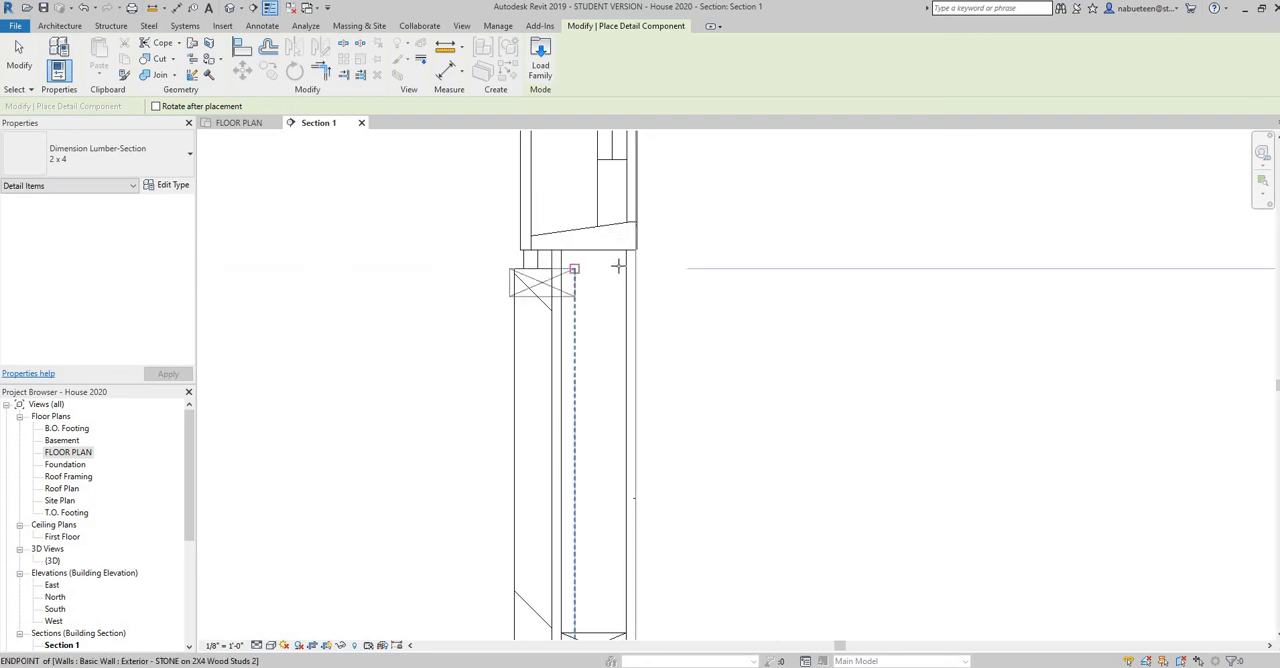
right_click(711, 293)
left_click(757, 298)
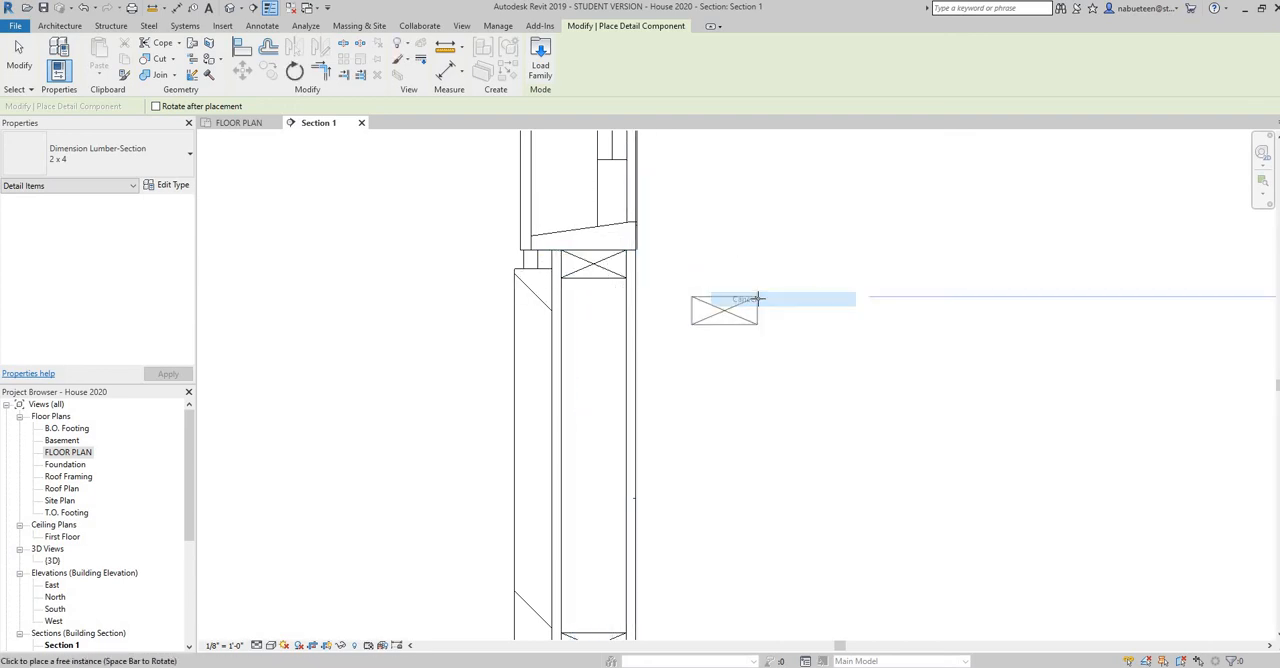
right_click(778, 306)
left_click(785, 309)
middle_click_drag(799, 418, 803, 337)
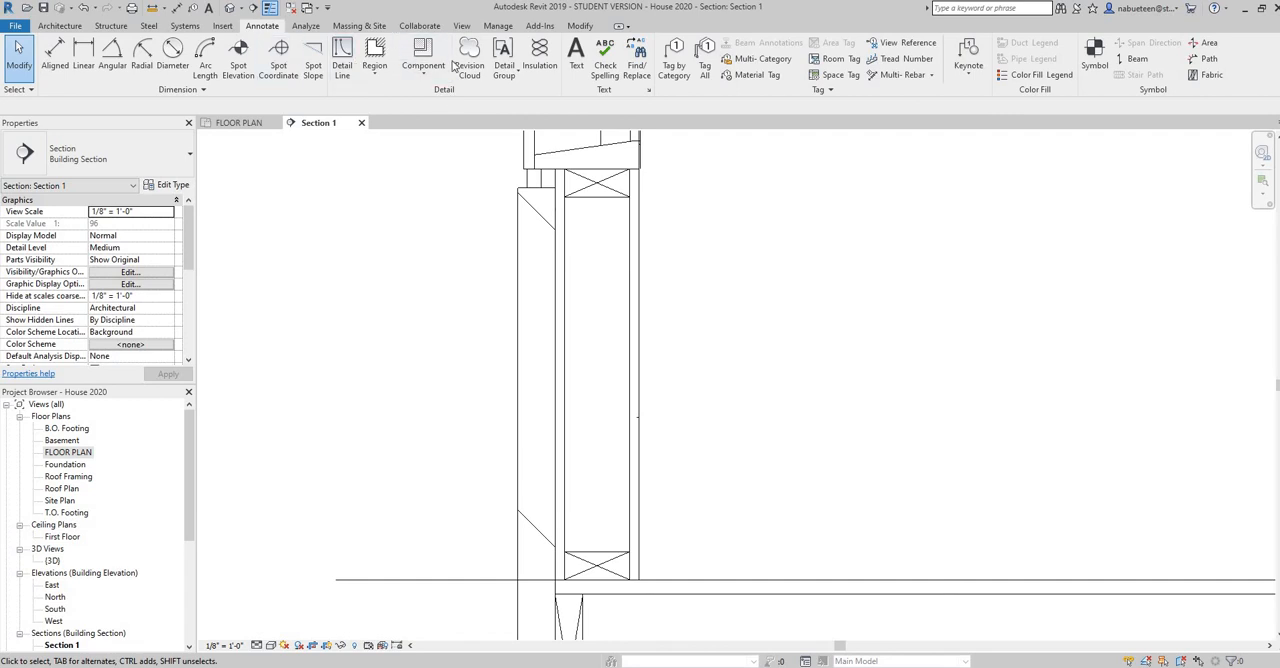
Add 3 1/2" wide batt insulation centred in the stud cavity, from the 2x4 beneath the window sill down to the bottom plate
left_click(518, 72)
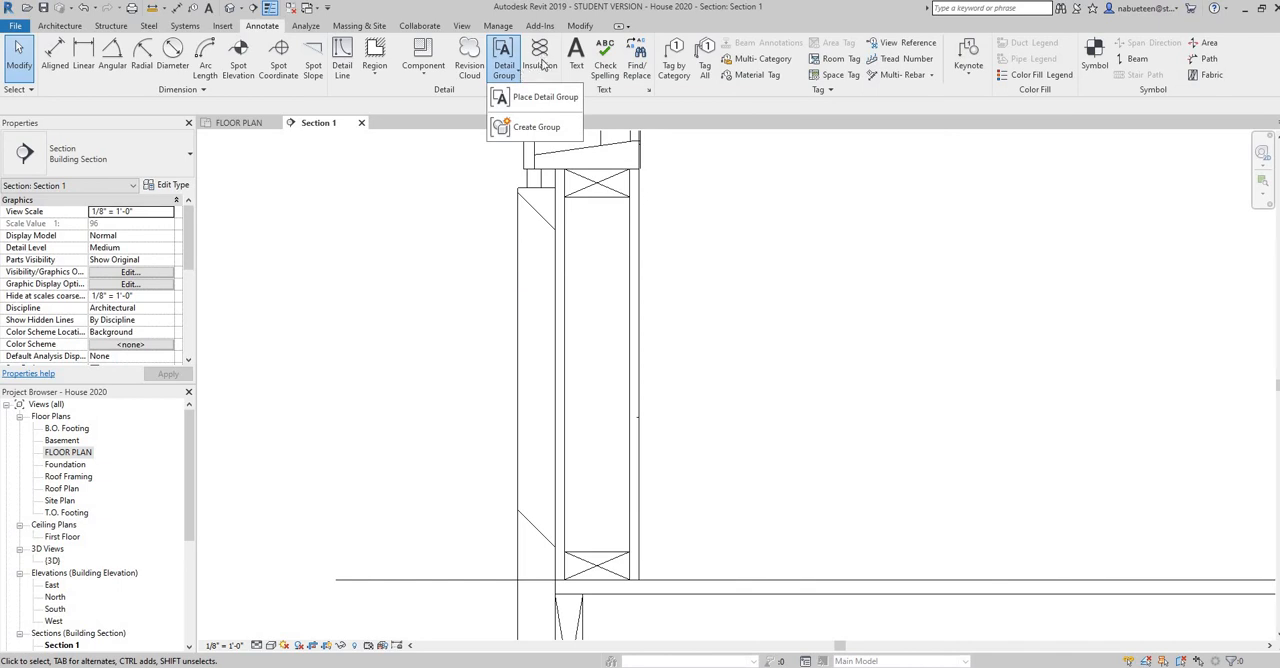
left_click(543, 65)
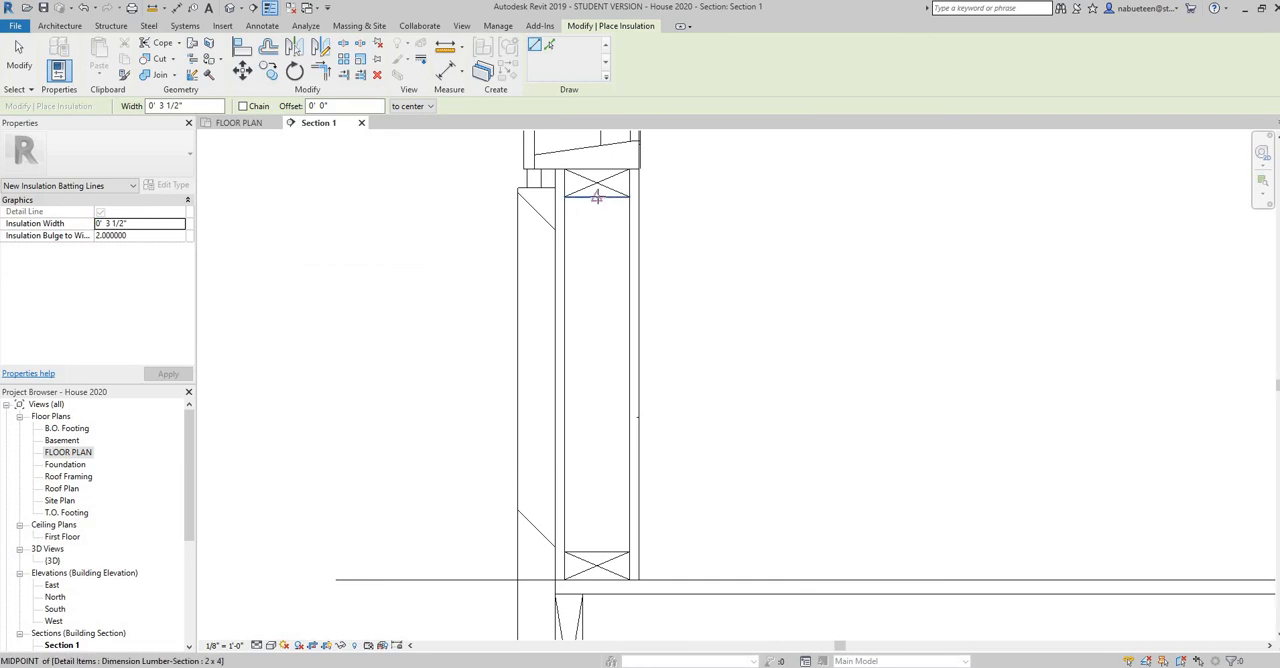
left_click(603, 211)
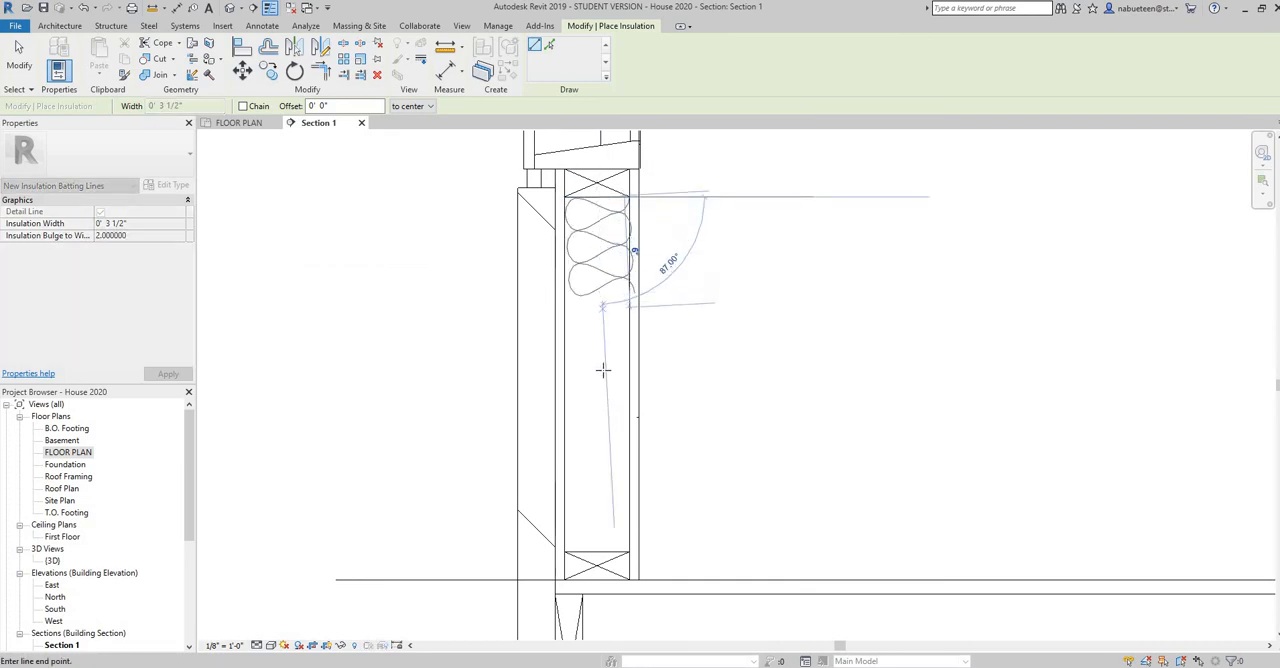
left_click(595, 549)
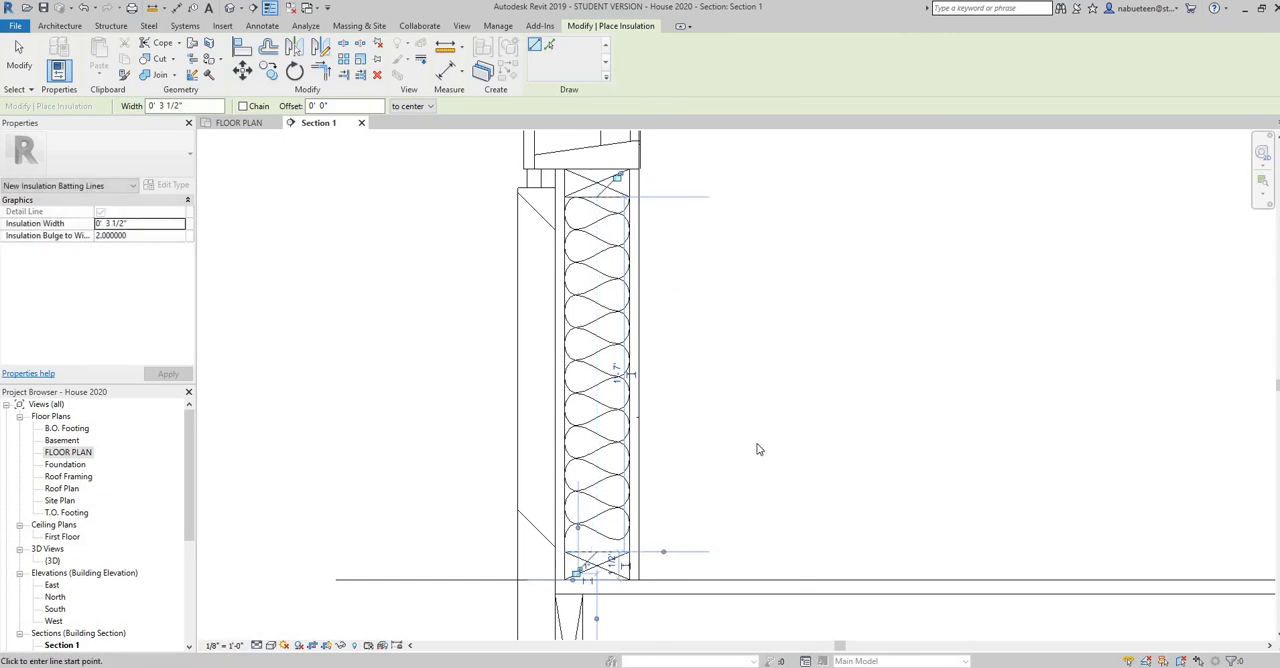
right_click(750, 268)
left_click(785, 274)
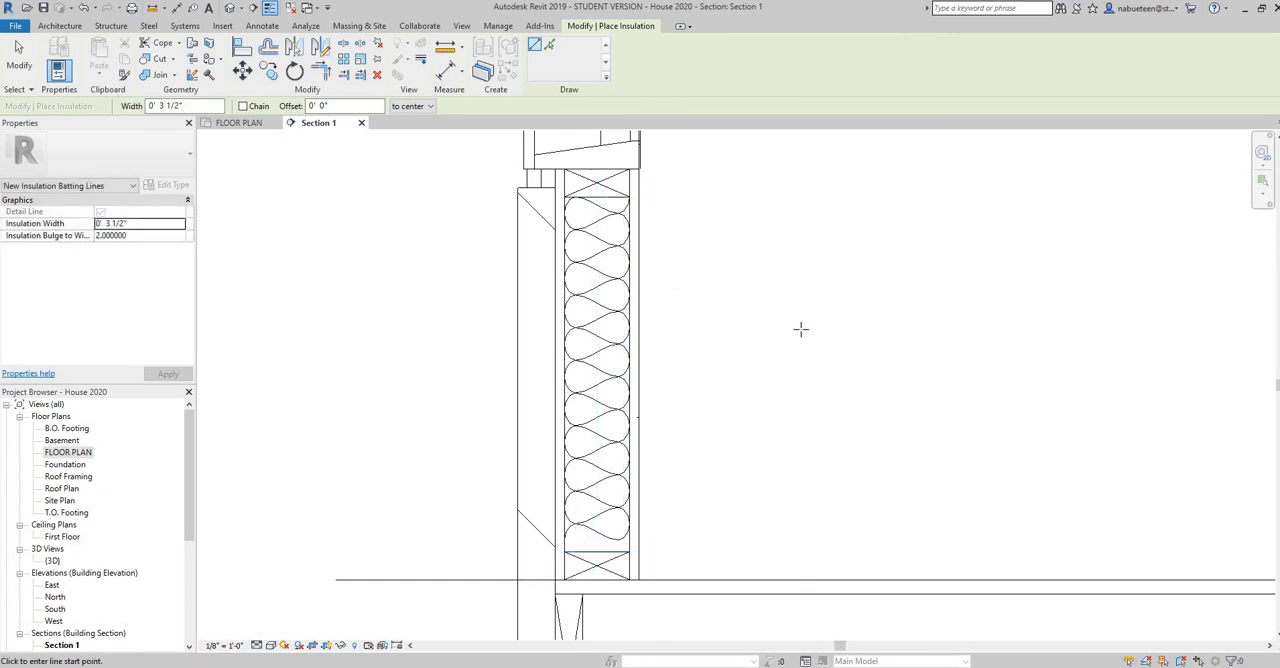
Compare the section's wall above the window with the header detail in the PDF's Typical Section in Acrobat Reader, and return to Revit
scroll(790, 325, "down", 1)
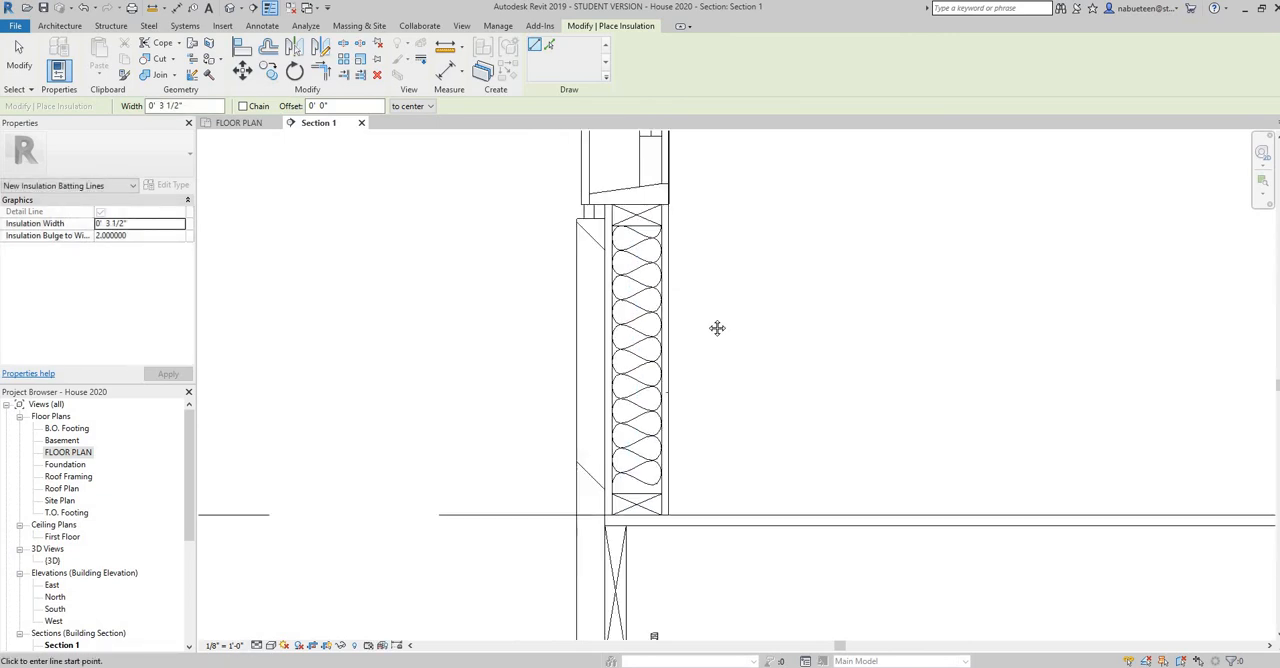
scroll(710, 320, "down", 2)
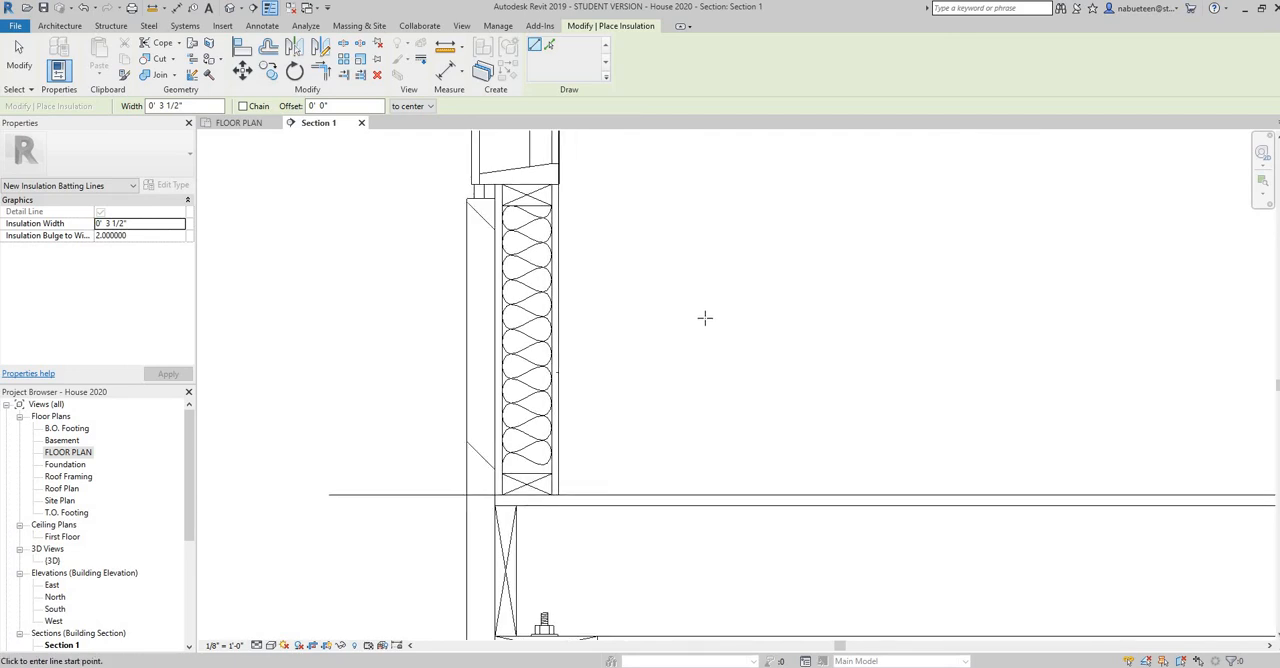
scroll(664, 284, "down", 1)
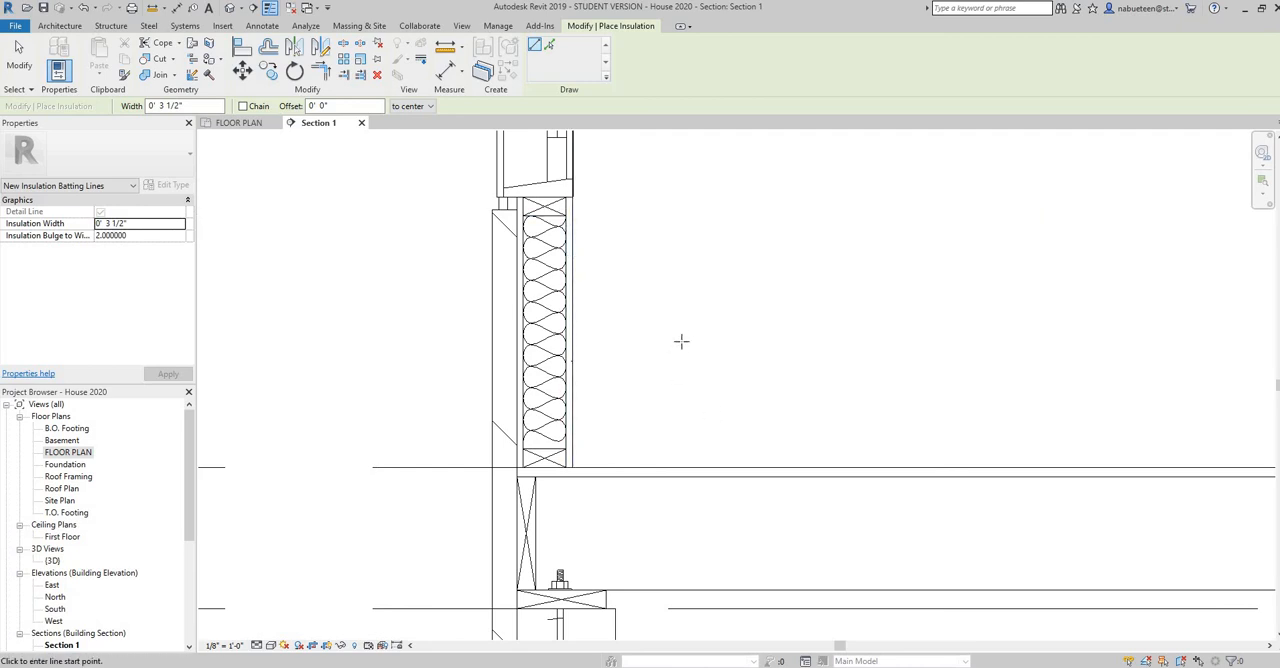
scroll(740, 334, "down", 2)
scroll(786, 357, "down", 1)
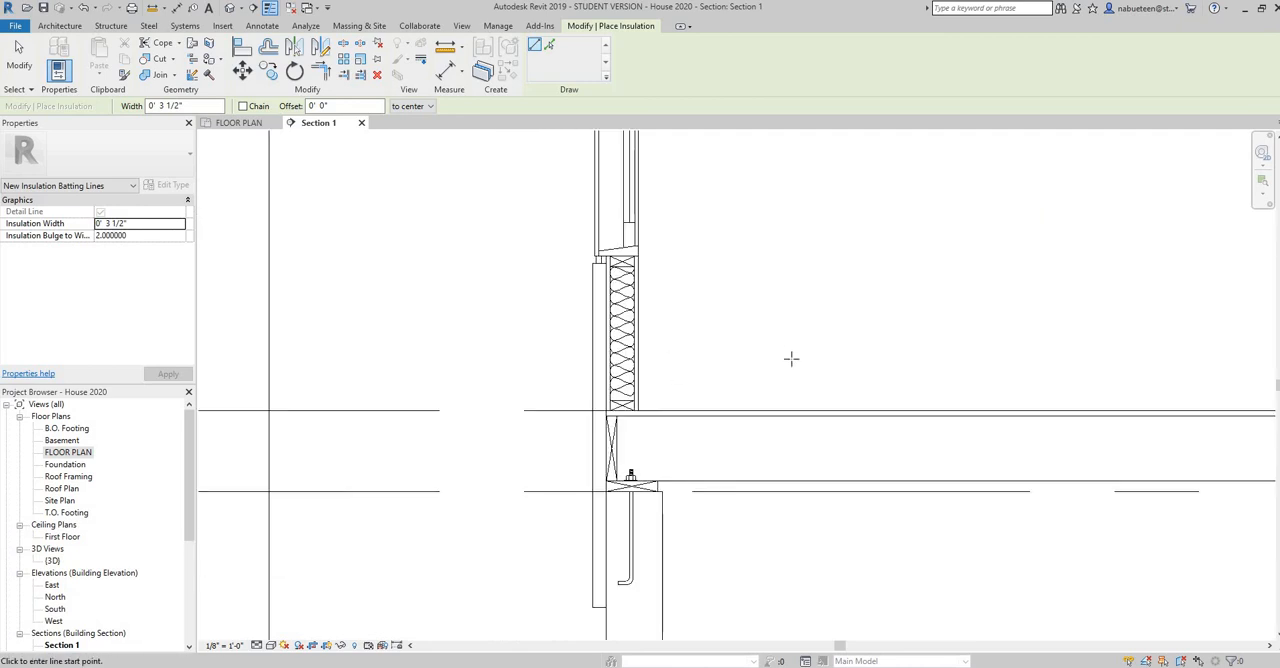
scroll(788, 350, "down", 2)
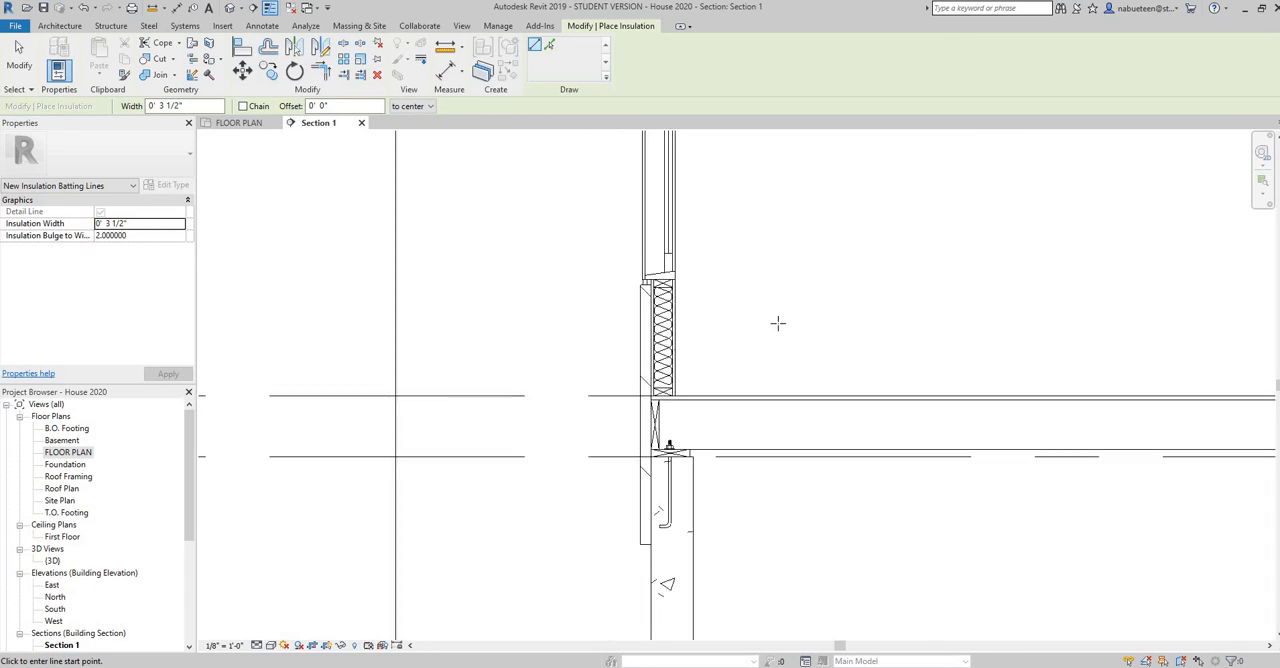
middle_click_drag(666, 442, 664, 458)
middle_click_drag(643, 366, 649, 514)
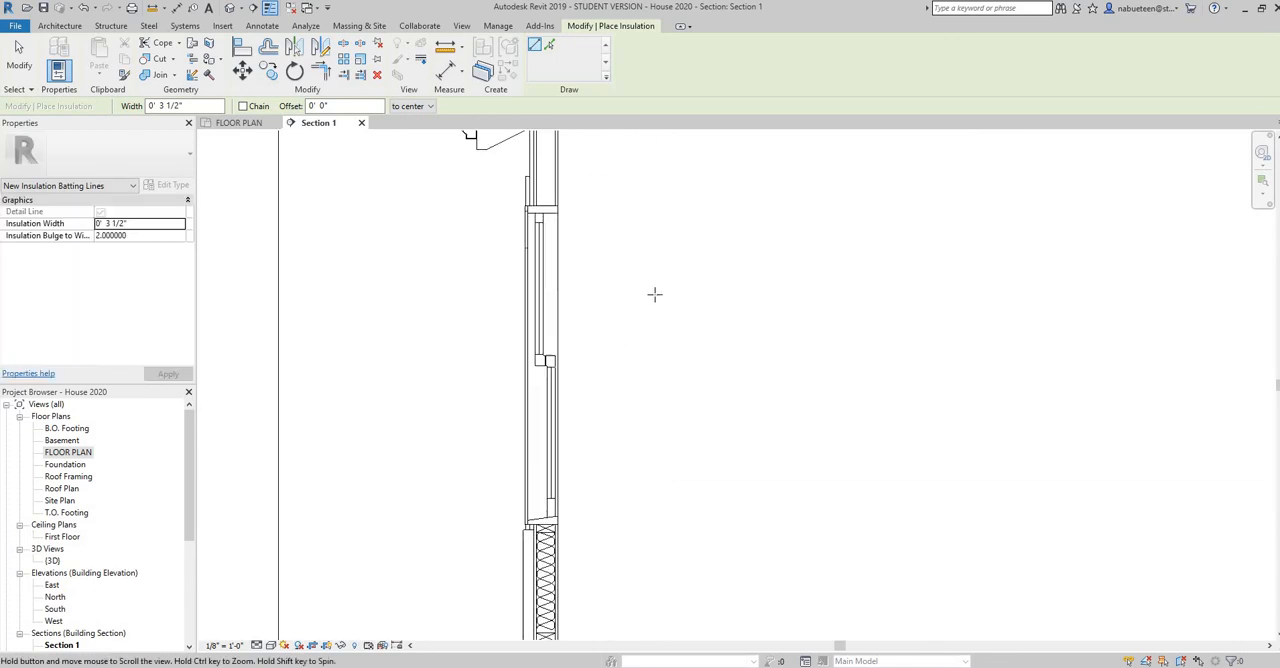
middle_click_drag(616, 316, 599, 387)
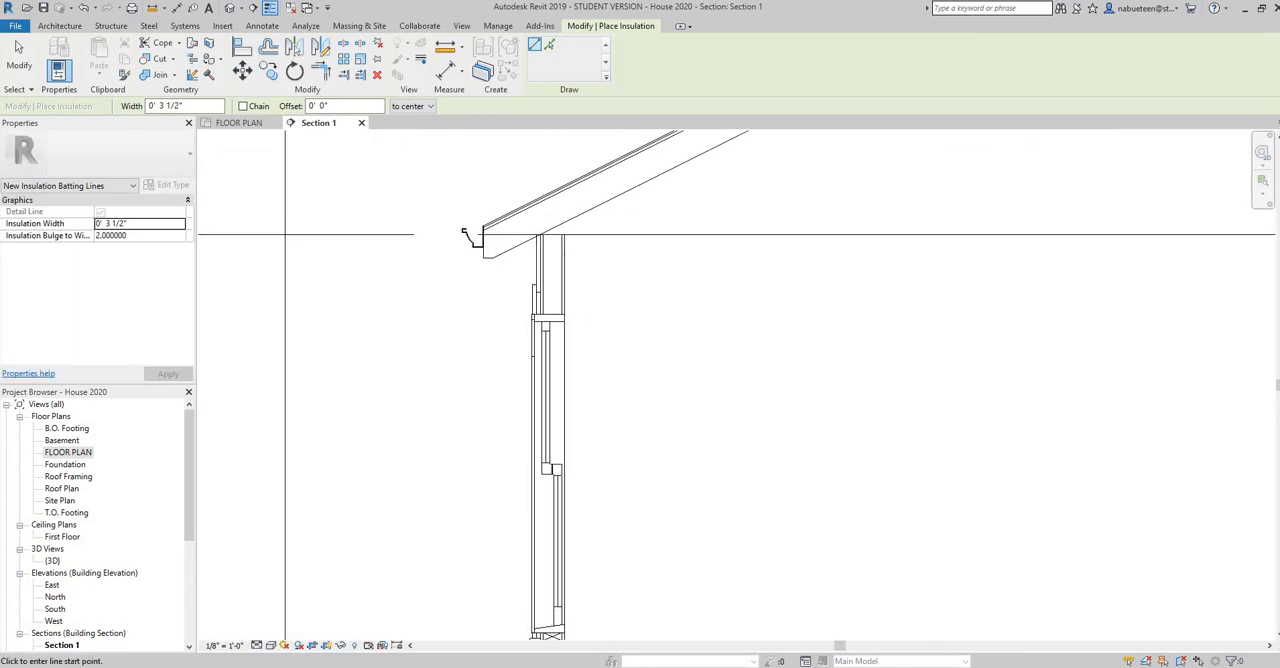
key("alt+Tab")
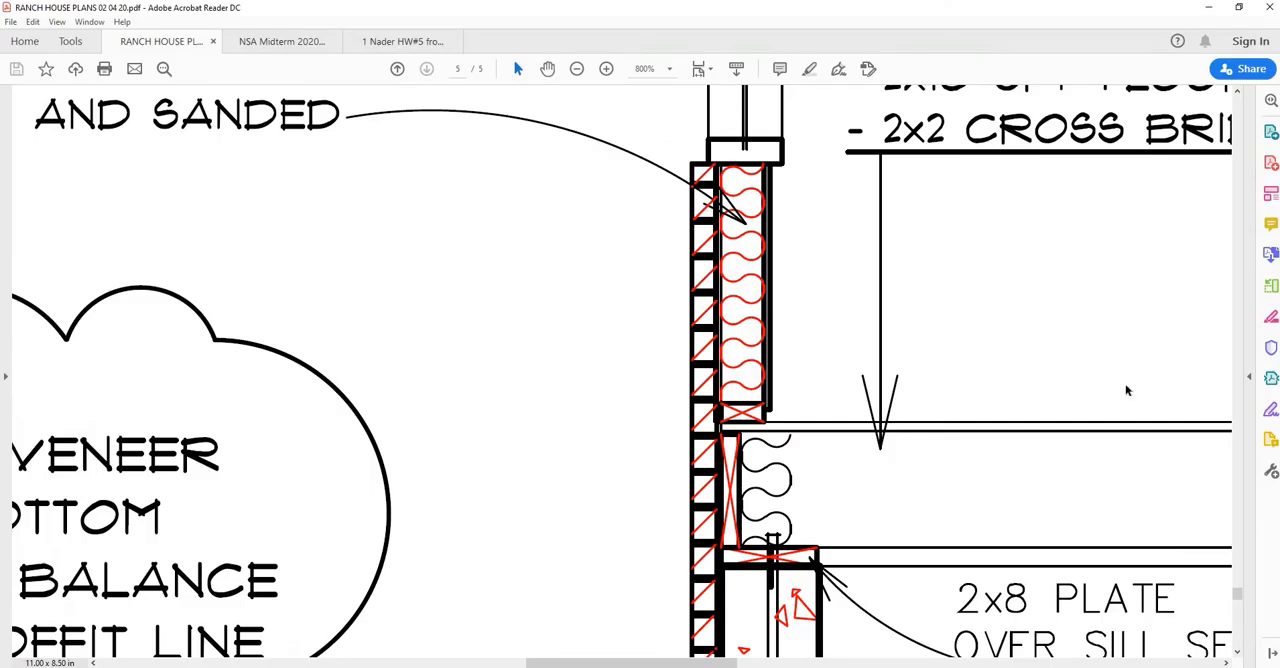
scroll(1126, 390, "up", 1)
mouse_move(1236, 596)
left_mouse_down()
mouse_move(1234, 630)
mouse_move(1234, 575)
mouse_move(1234, 595)
left_mouse_up()
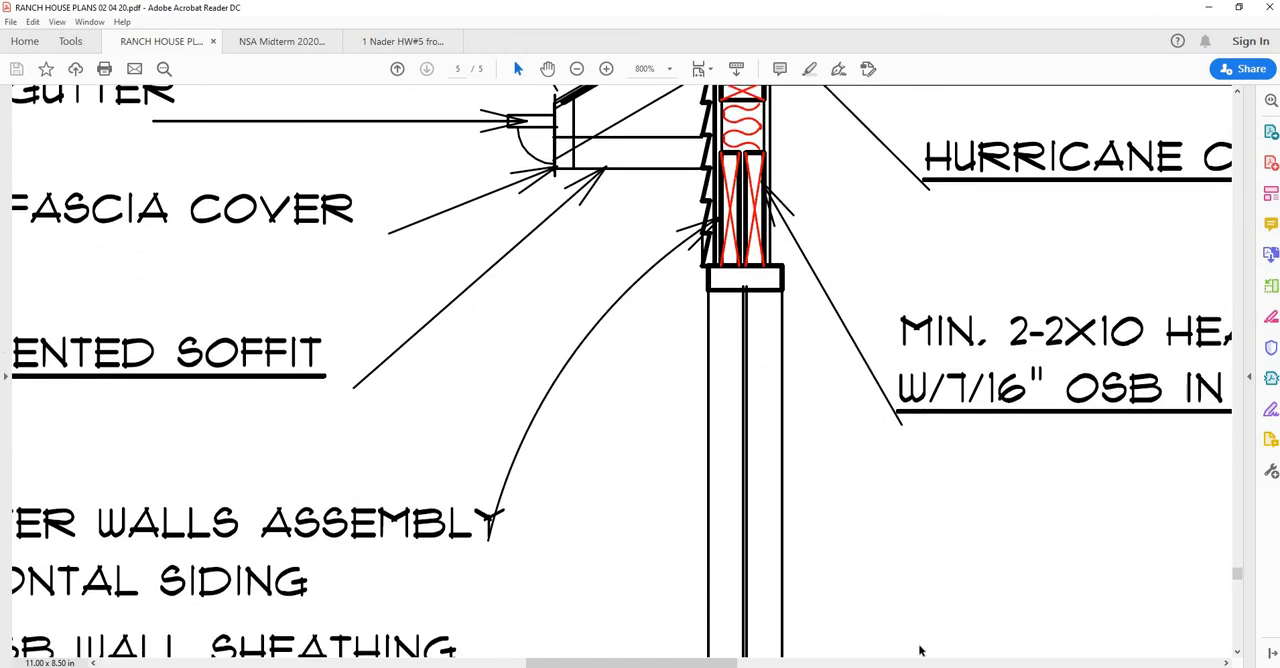
left_click_drag(696, 665, 739, 664)
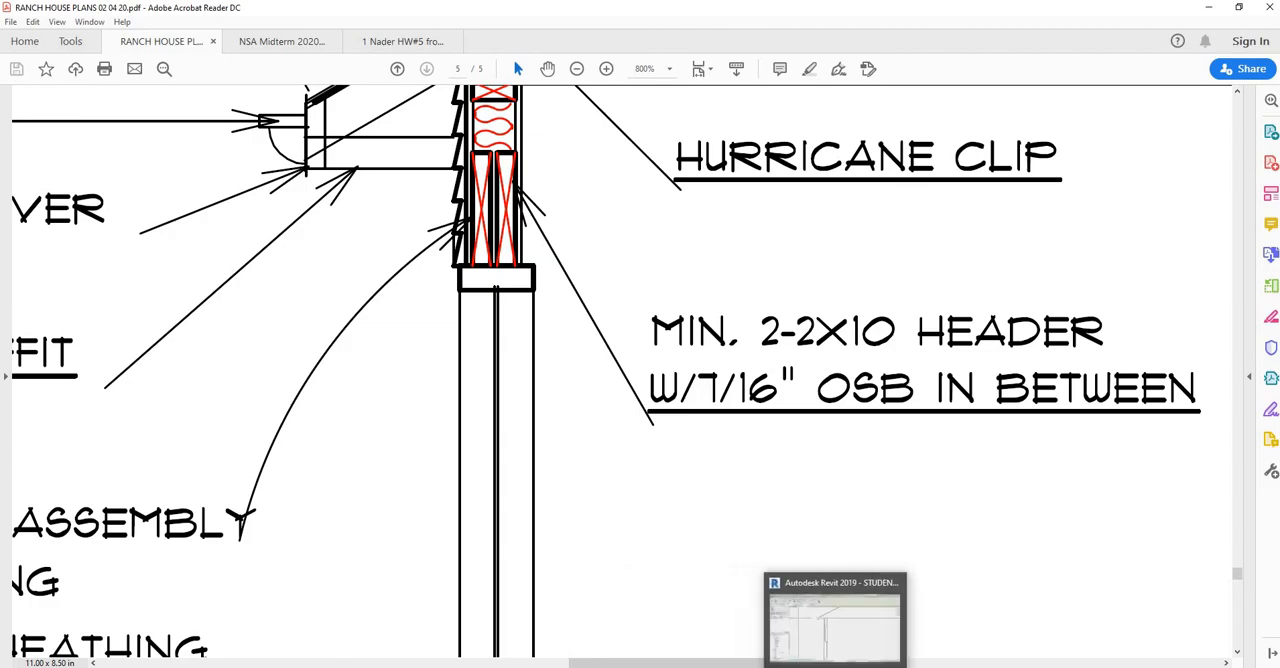
left_click(835, 625)
Place two upright Dimension Lumber-Section 2 x10 components on the window head, one against each inner face of the stud cavity
scroll(580, 345, "up", 2)
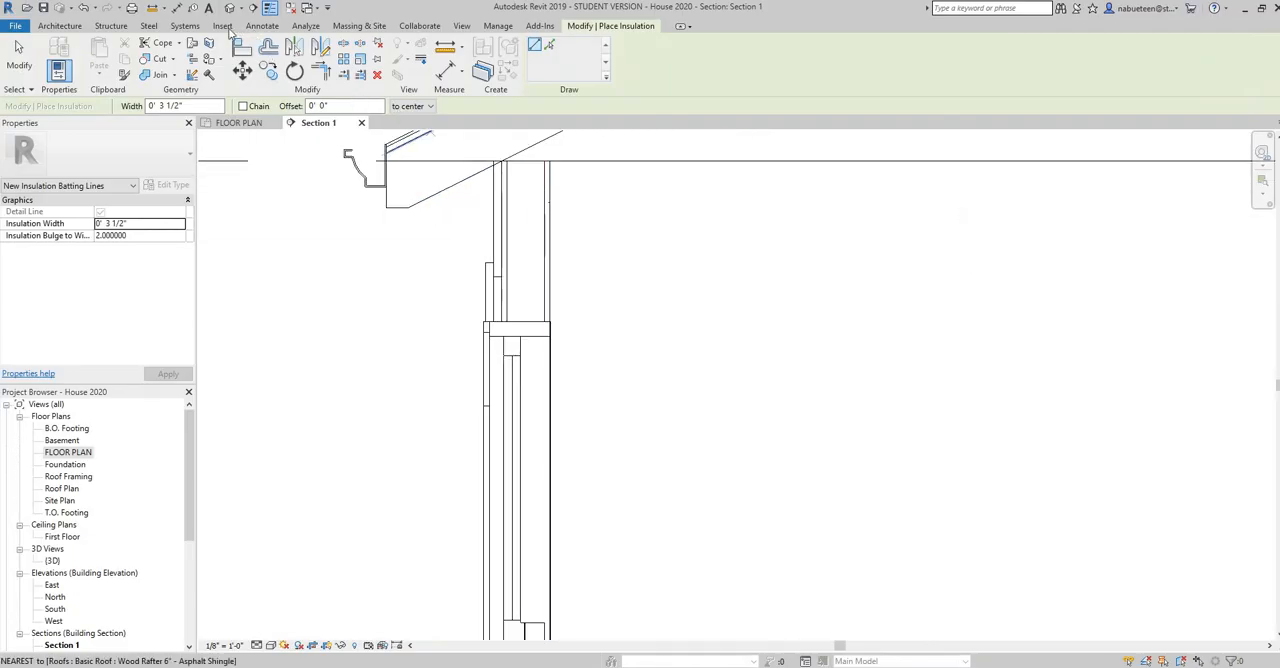
left_click(262, 25)
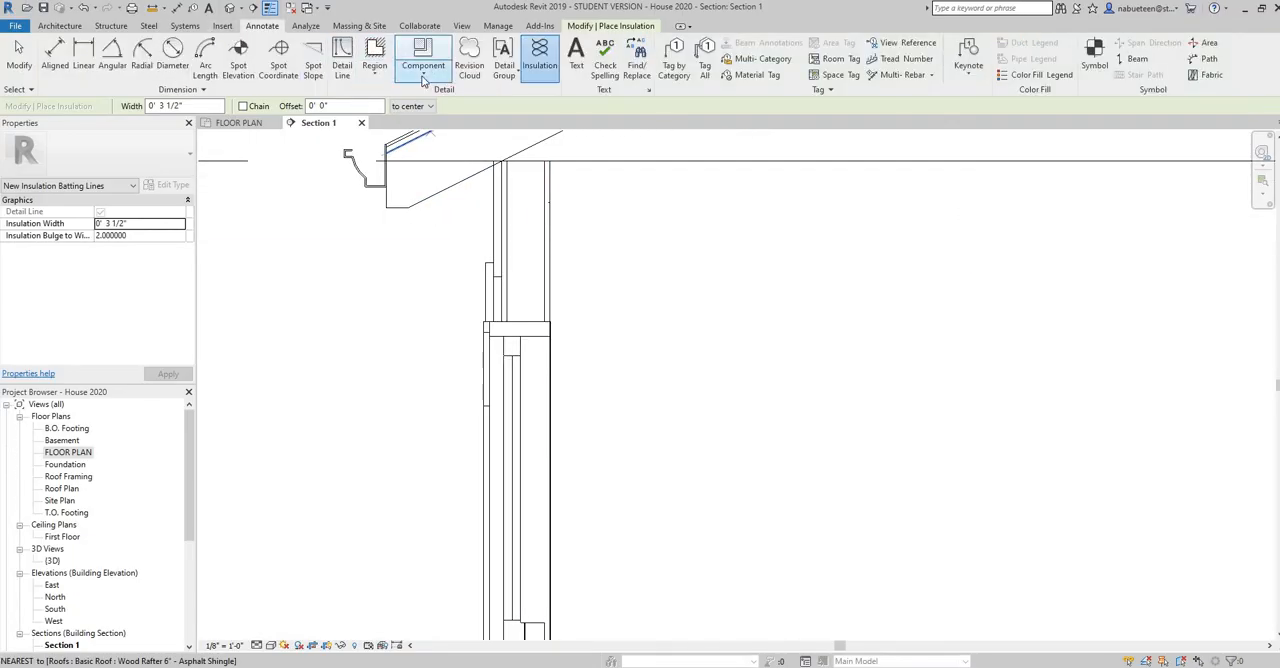
left_click(424, 82)
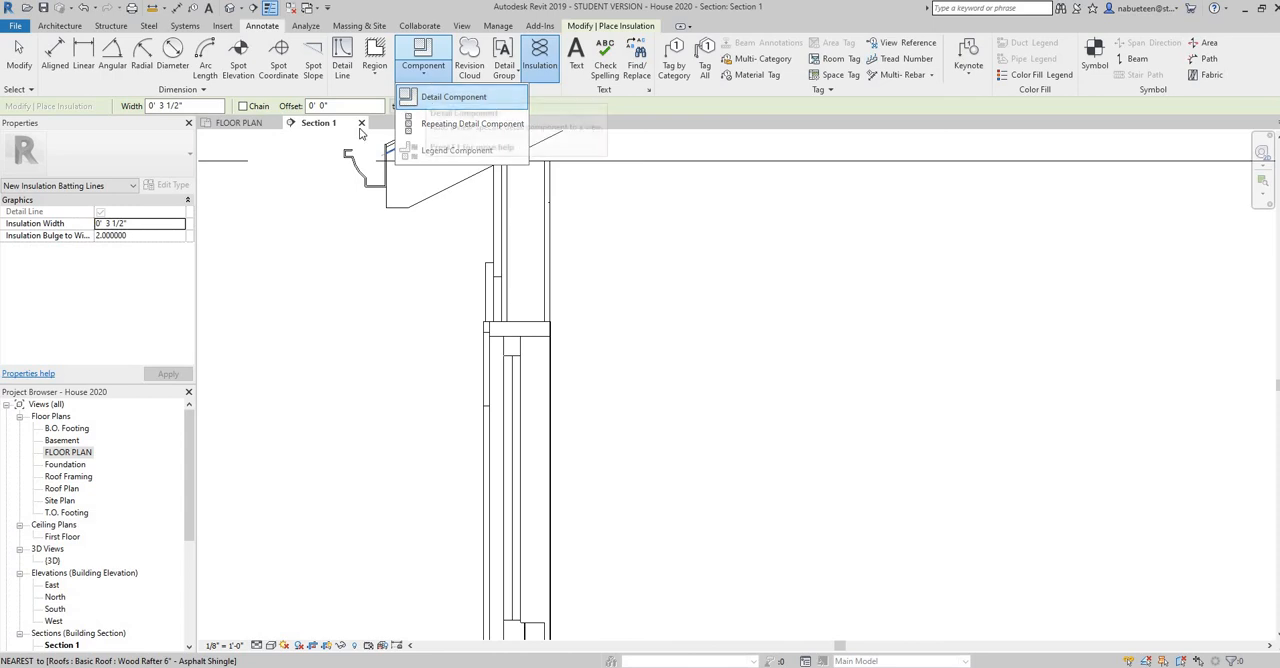
left_click(190, 158)
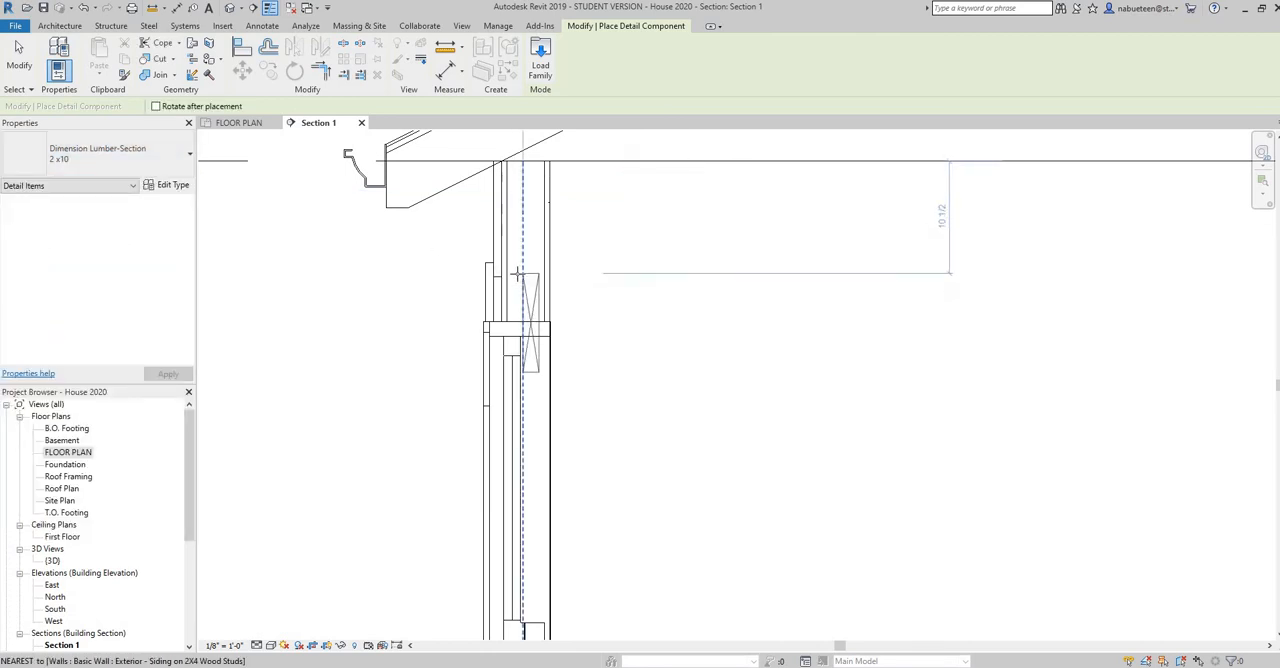
key("space")
key("space")
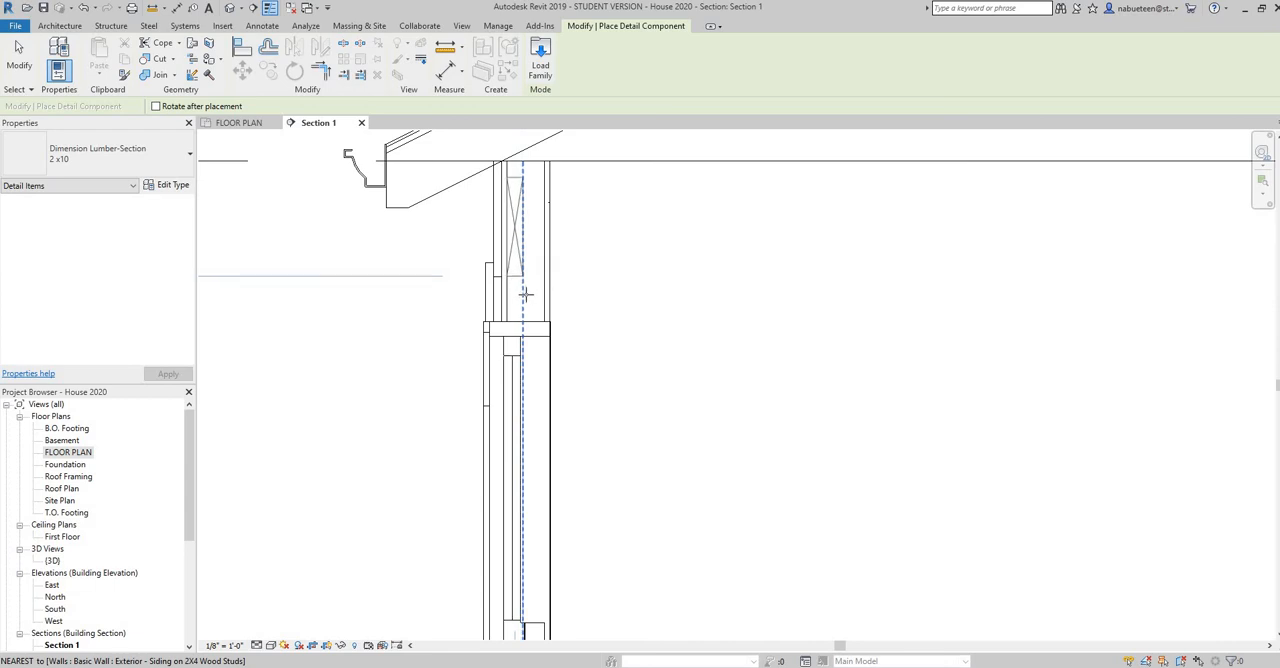
scroll(537, 317, "up", 5)
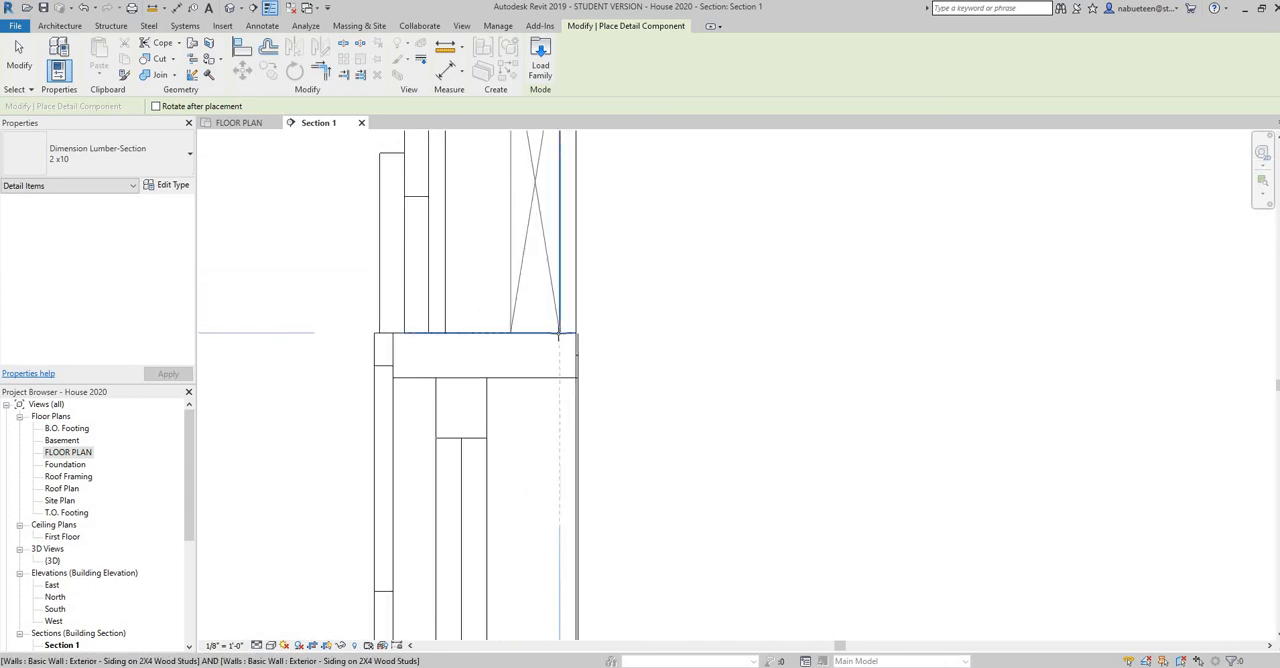
left_click(560, 332)
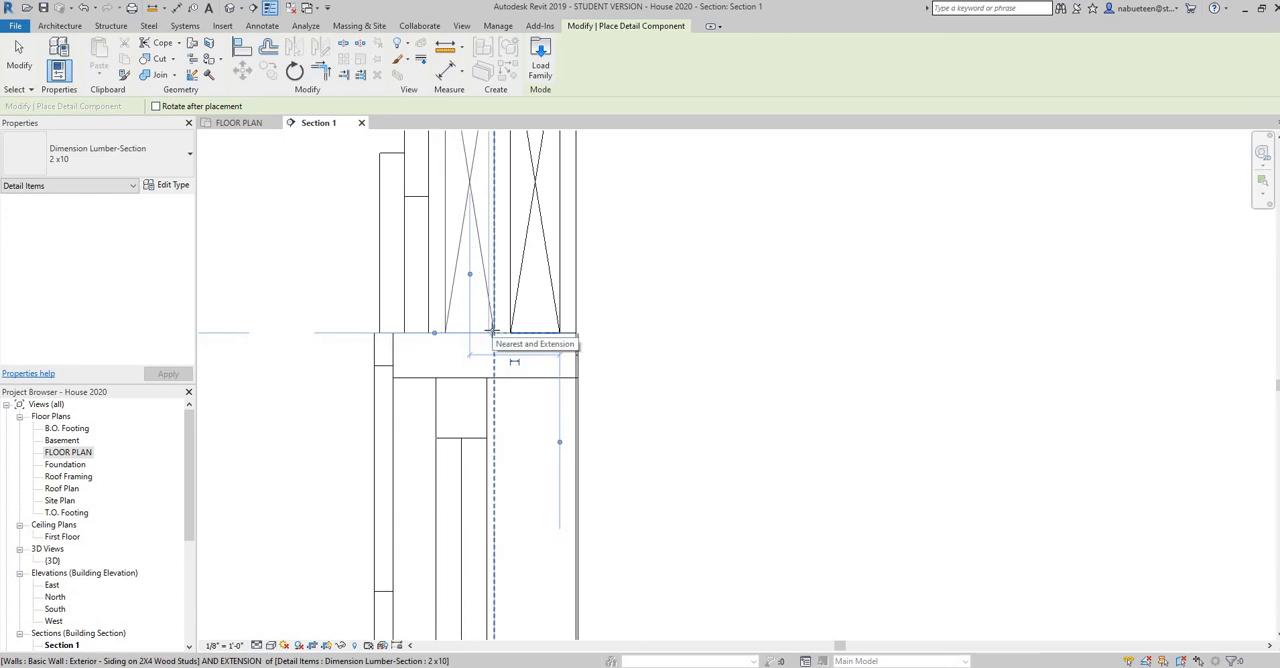
right_click(653, 325)
left_click(653, 324)
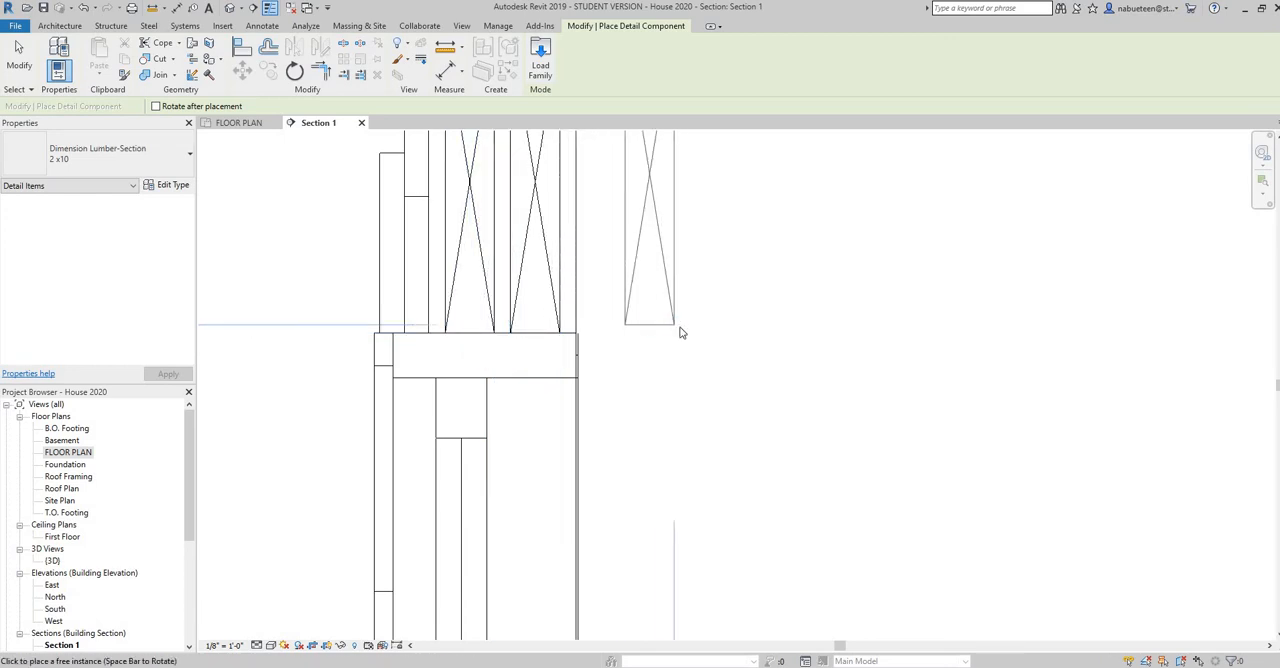
right_click(682, 328)
left_click(700, 336)
Draw a Thin Lines detail line across the gap between the tops of the two 2 x10 header members
scroll(677, 355, "down", 3)
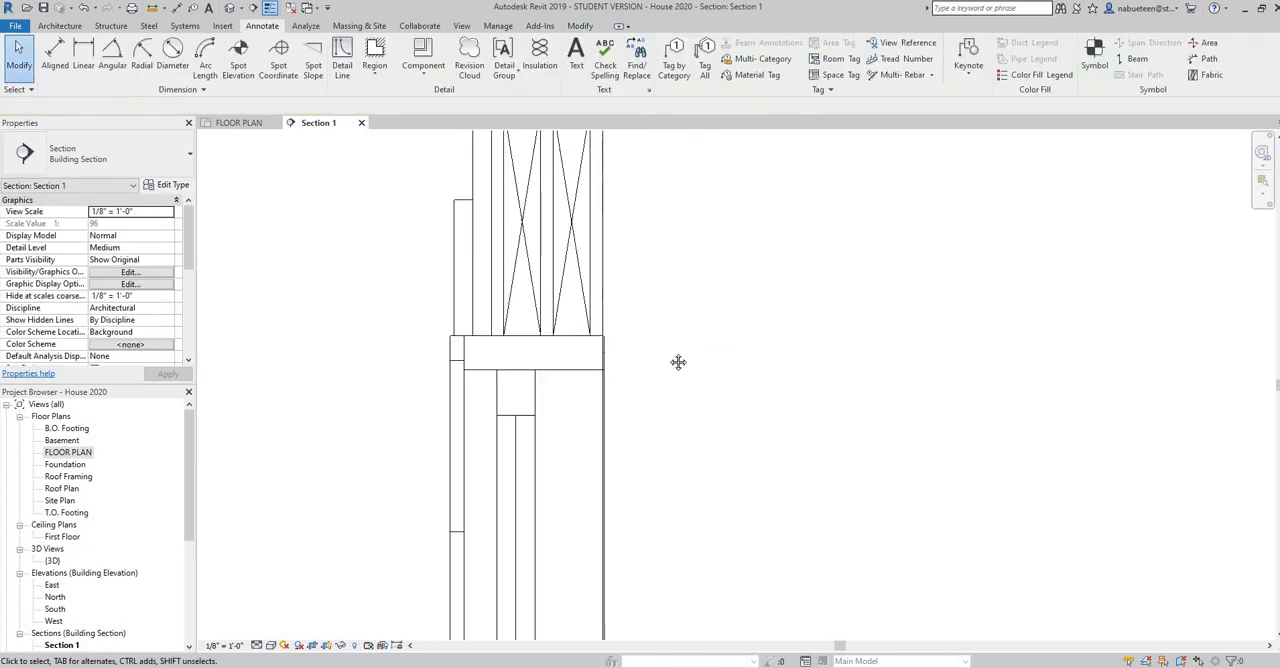
scroll(633, 290, "up", 2)
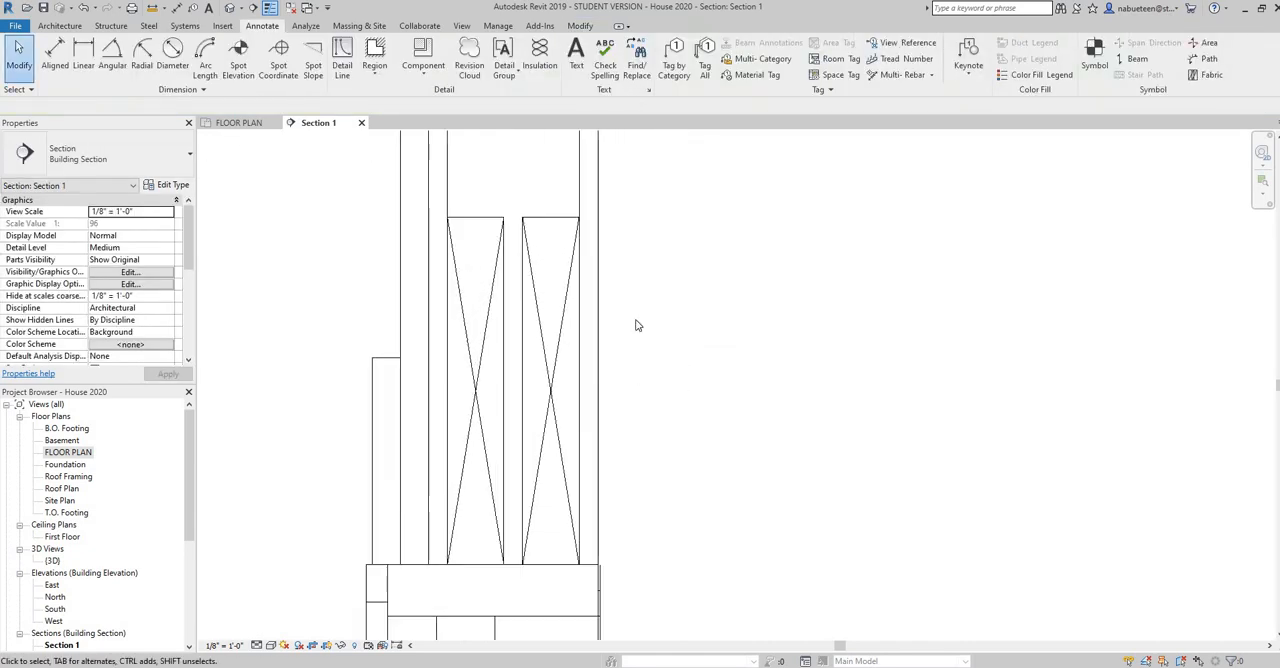
scroll(654, 197, "up", 2)
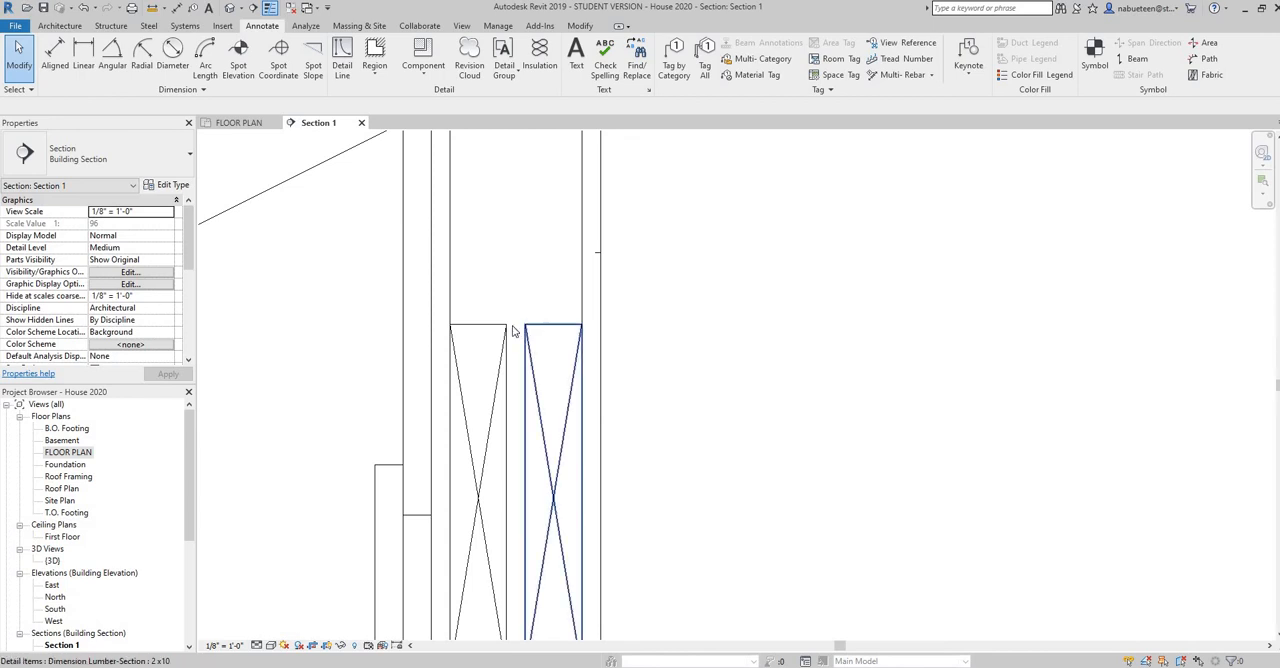
left_click(342, 62)
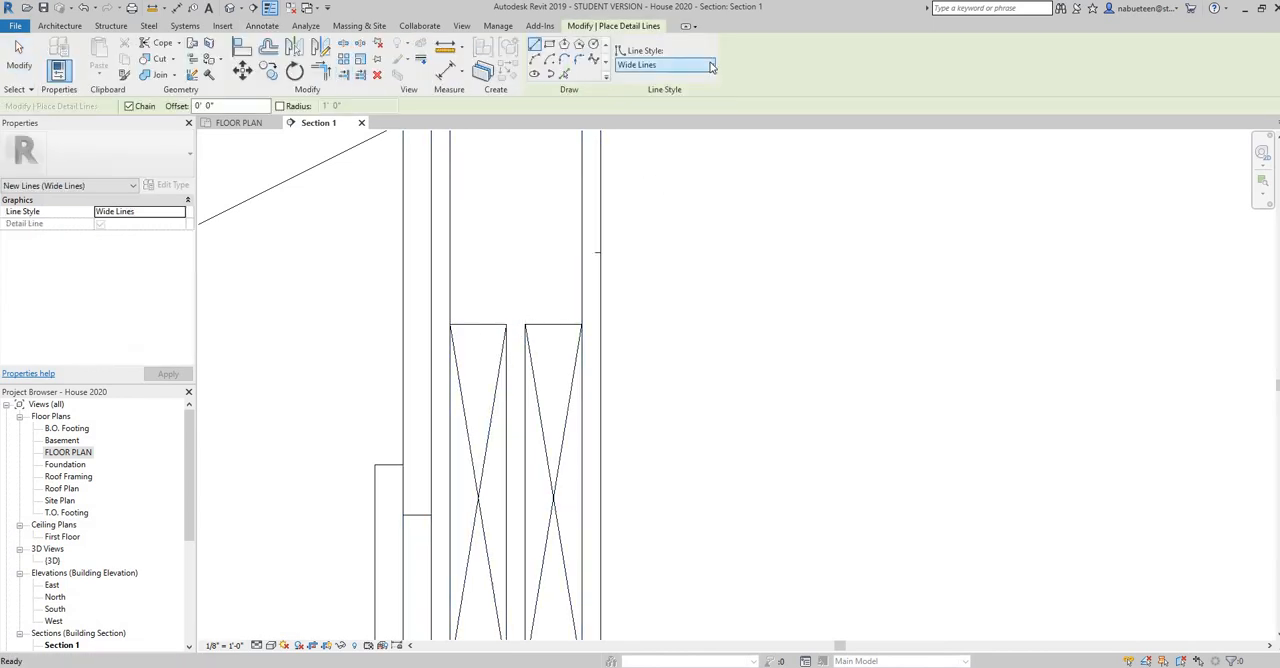
left_click(664, 66)
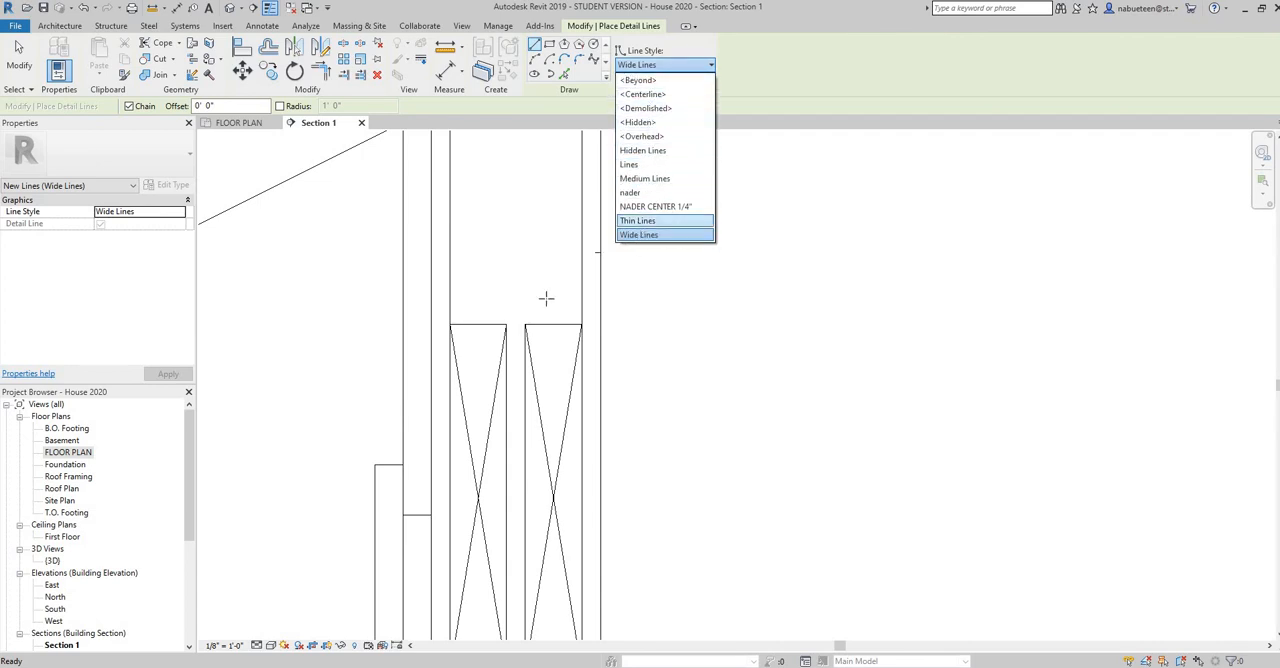
left_click(640, 221)
left_click(525, 324)
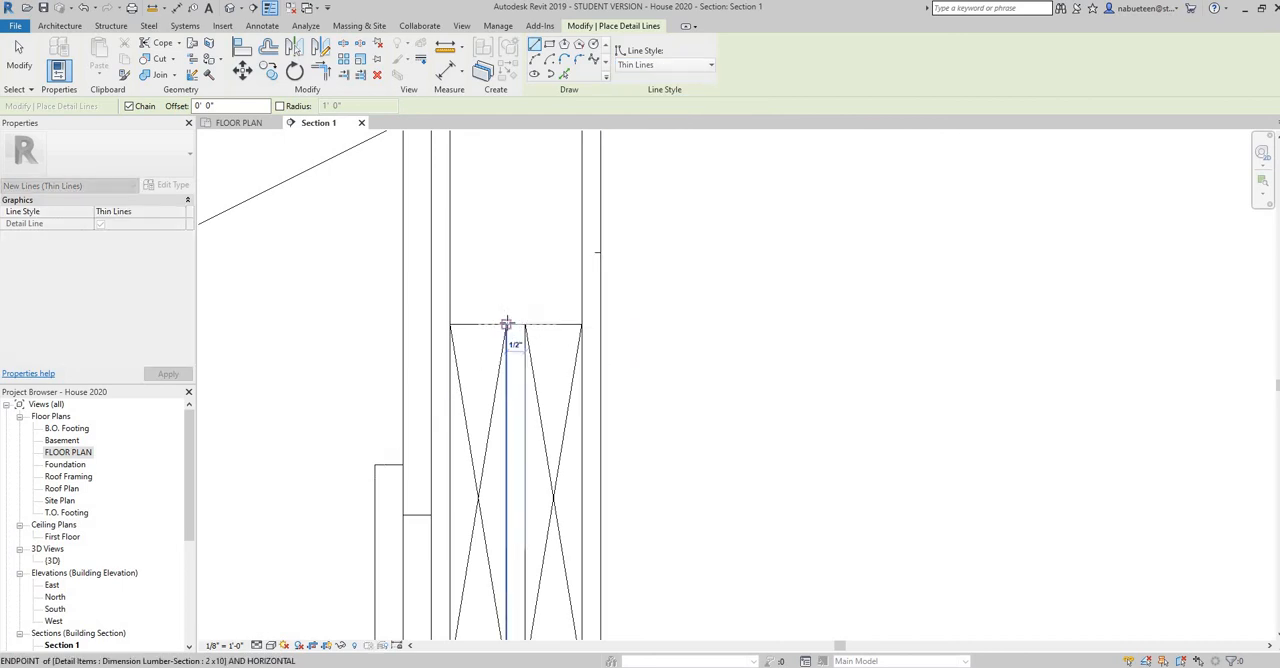
left_click(507, 324)
right_click(511, 323)
left_click(586, 330)
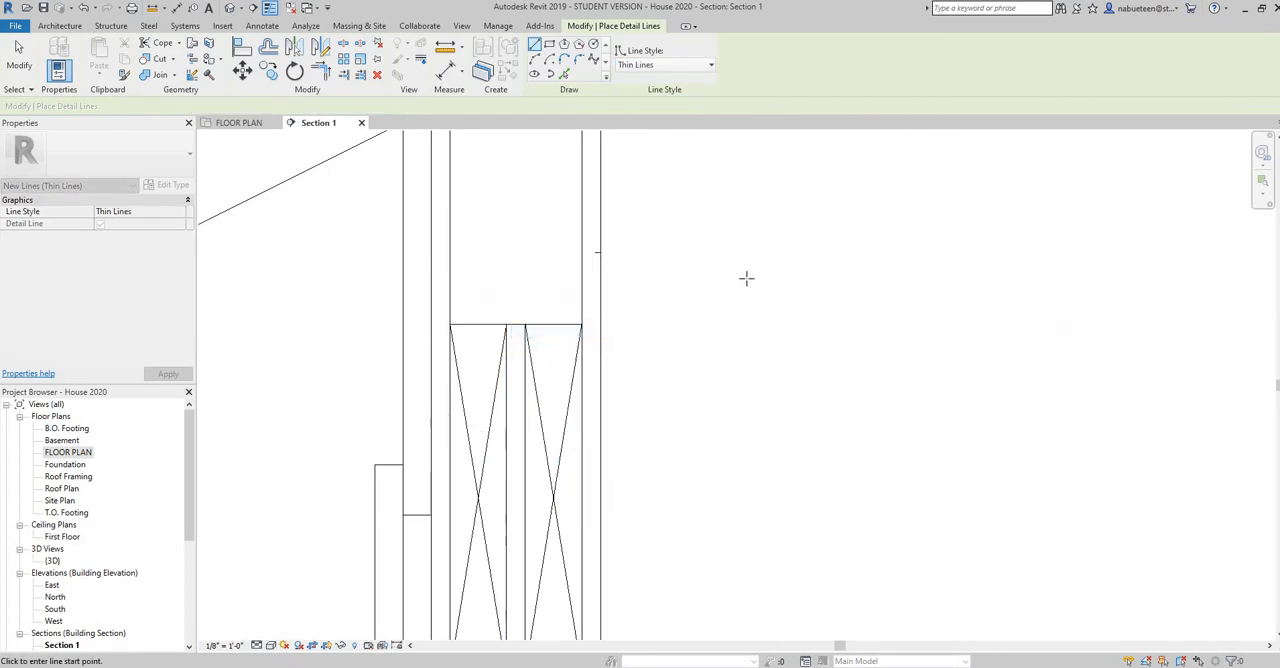
Place a Dimension Lumber-Section 2 x 4 detail component, rotated flat, at the top of the stud cavity above the window header
scroll(730, 324, "down", 2)
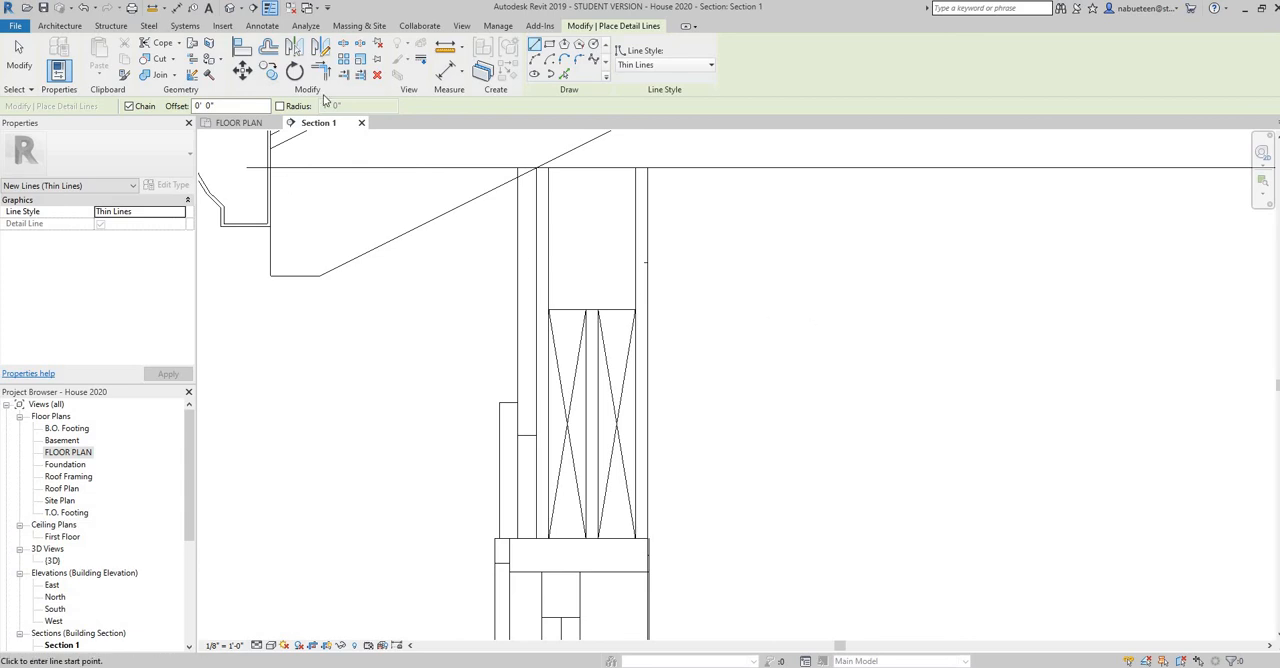
left_click(262, 25)
left_click(420, 68)
left_click(435, 97)
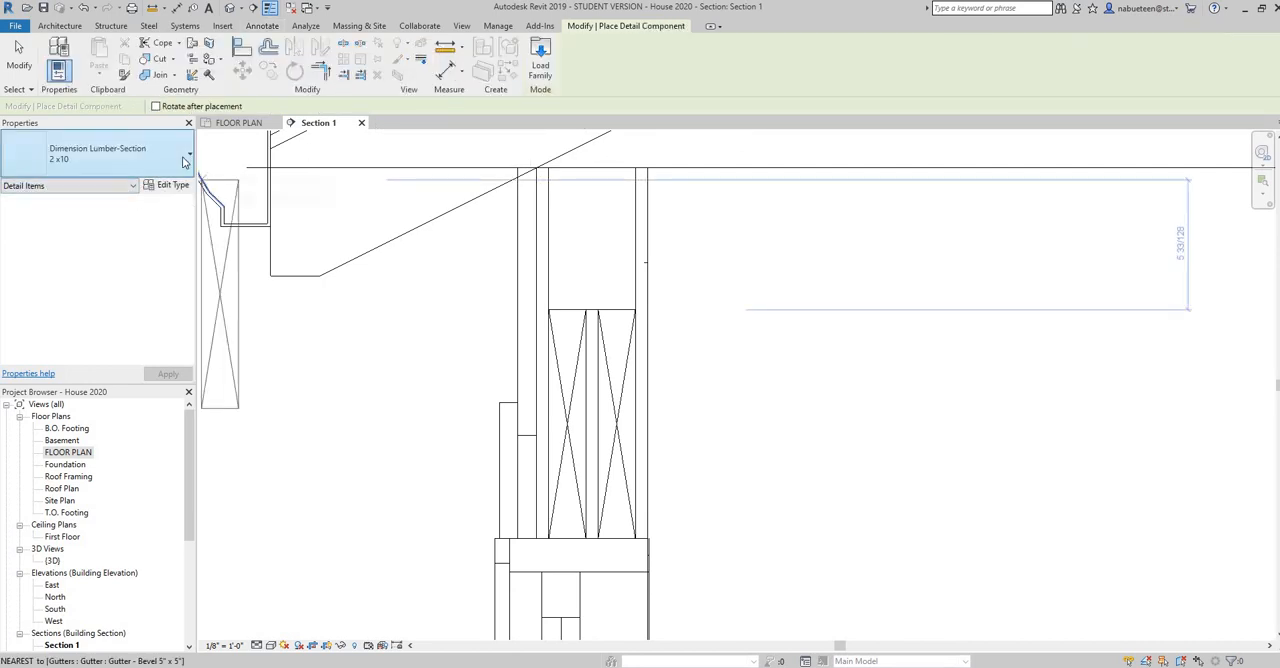
left_click(185, 155)
left_click(45, 282)
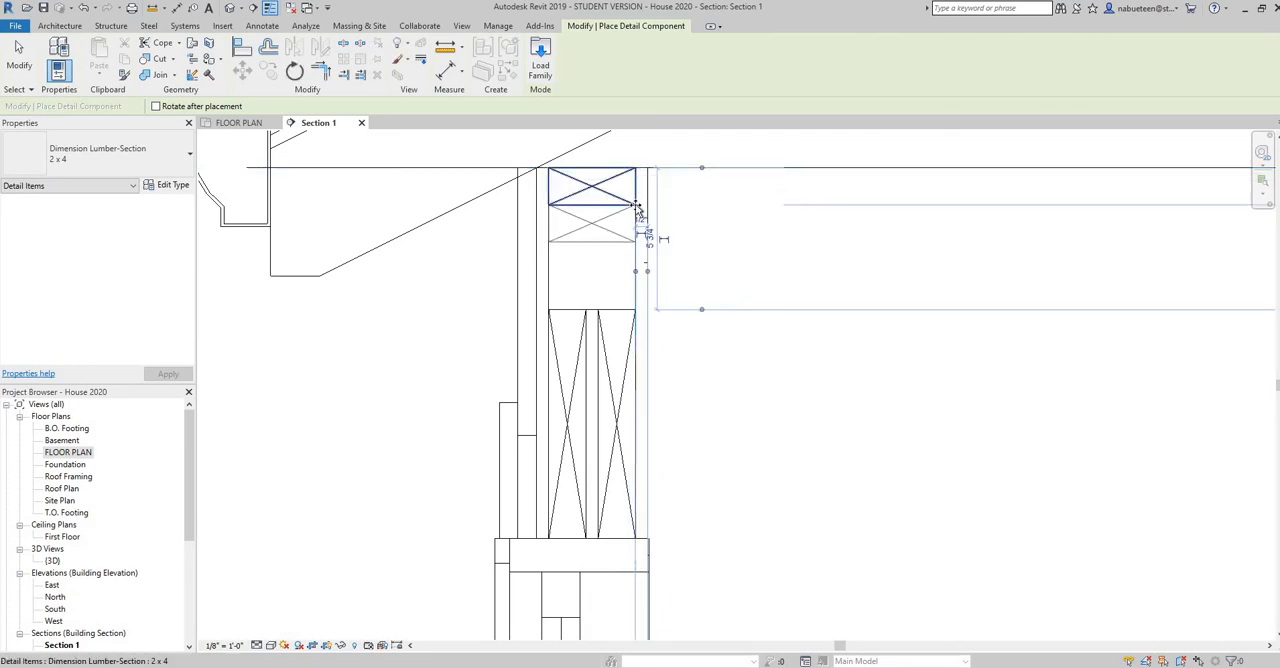
left_click(634, 168)
right_click(712, 206)
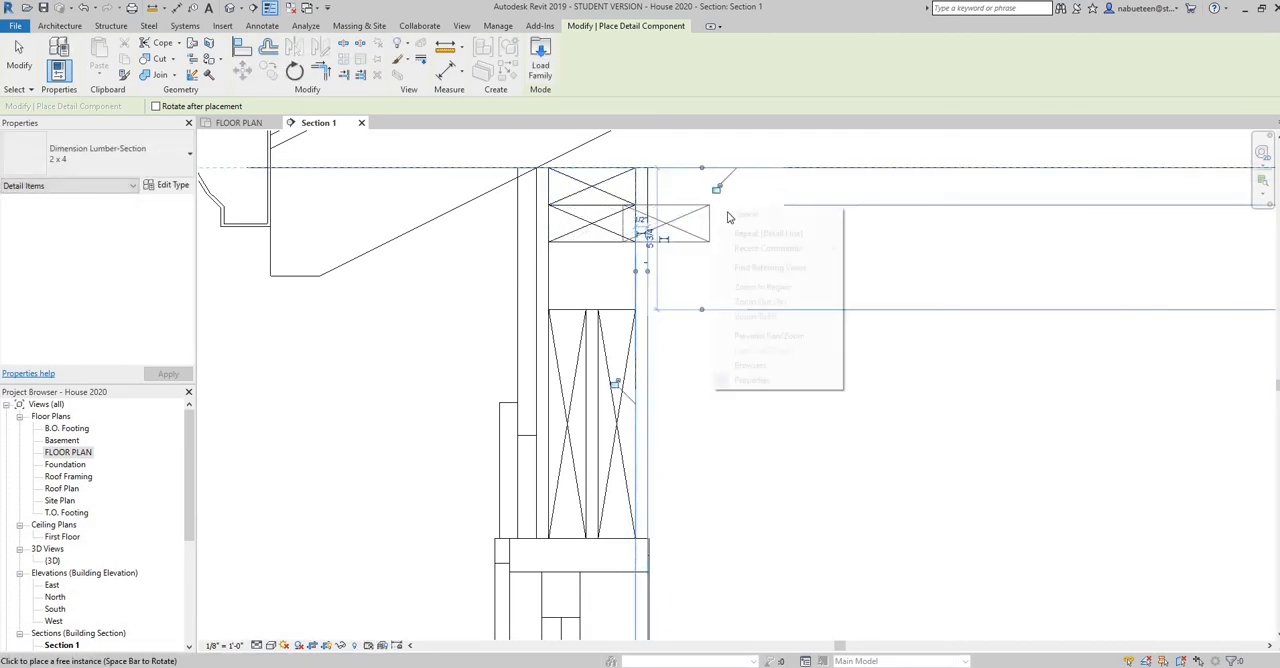
left_click(724, 213)
right_click(737, 217)
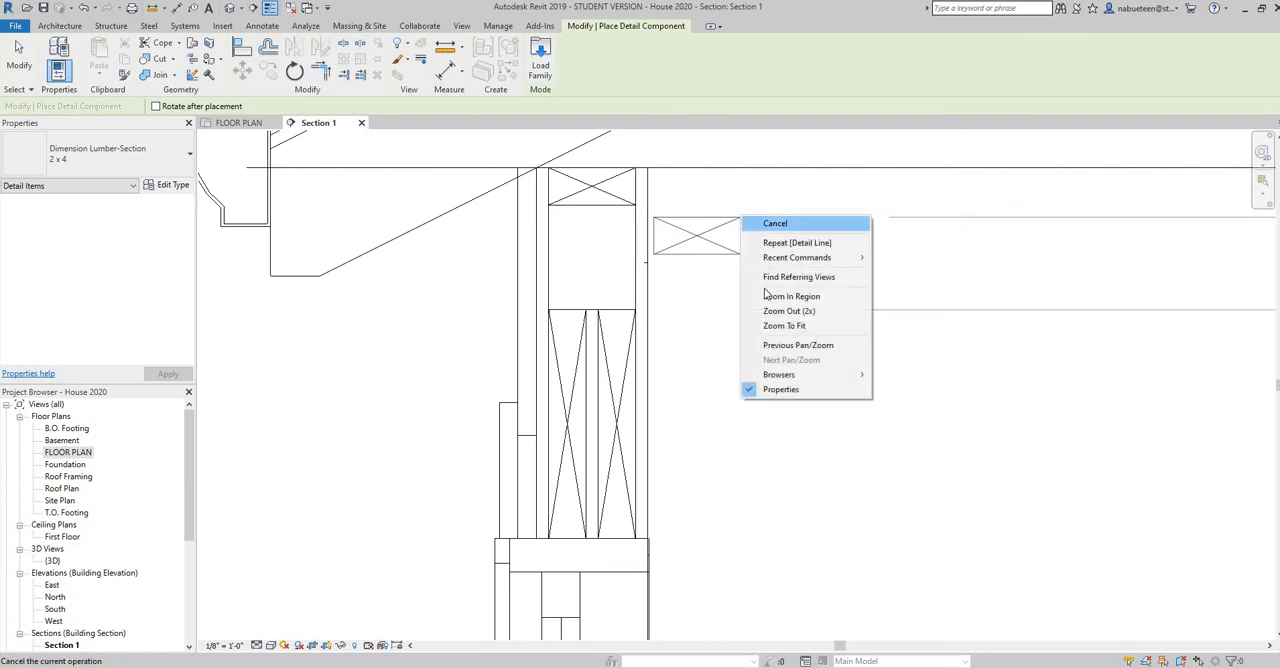
left_click(760, 222)
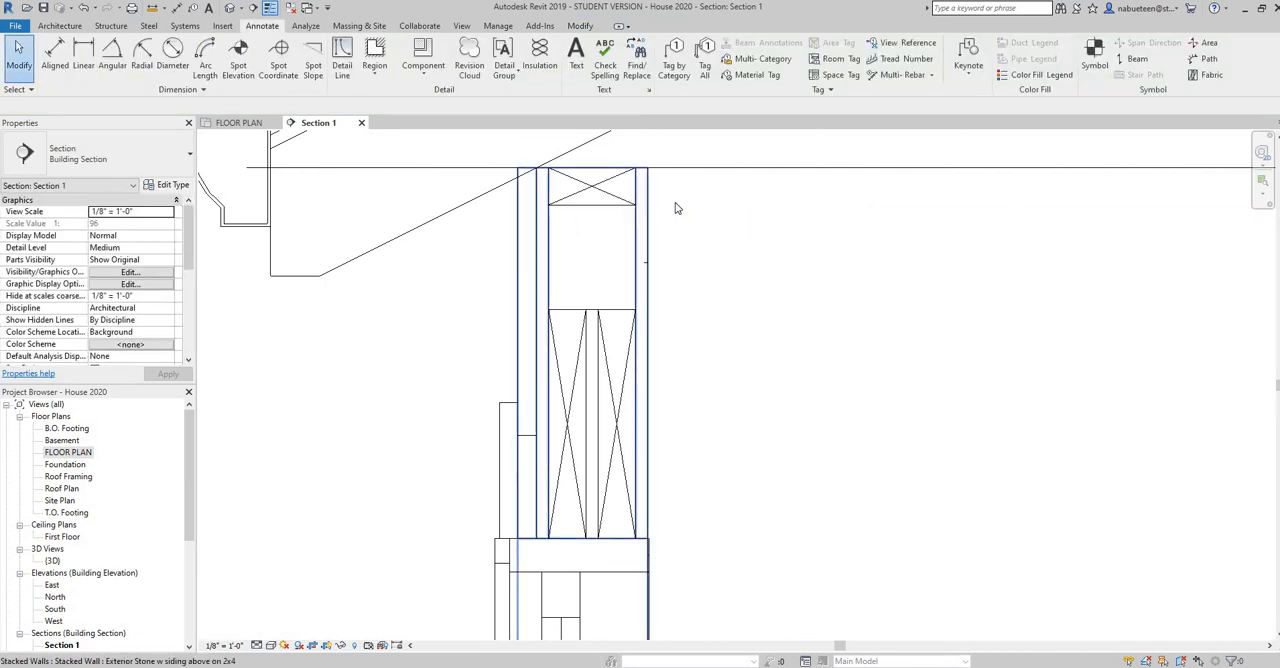
Place a second flat Dimension Lumber-Section 2 x 4 component directly beneath the first to complete the double top plate
left_click(426, 72)
left_click(460, 96)
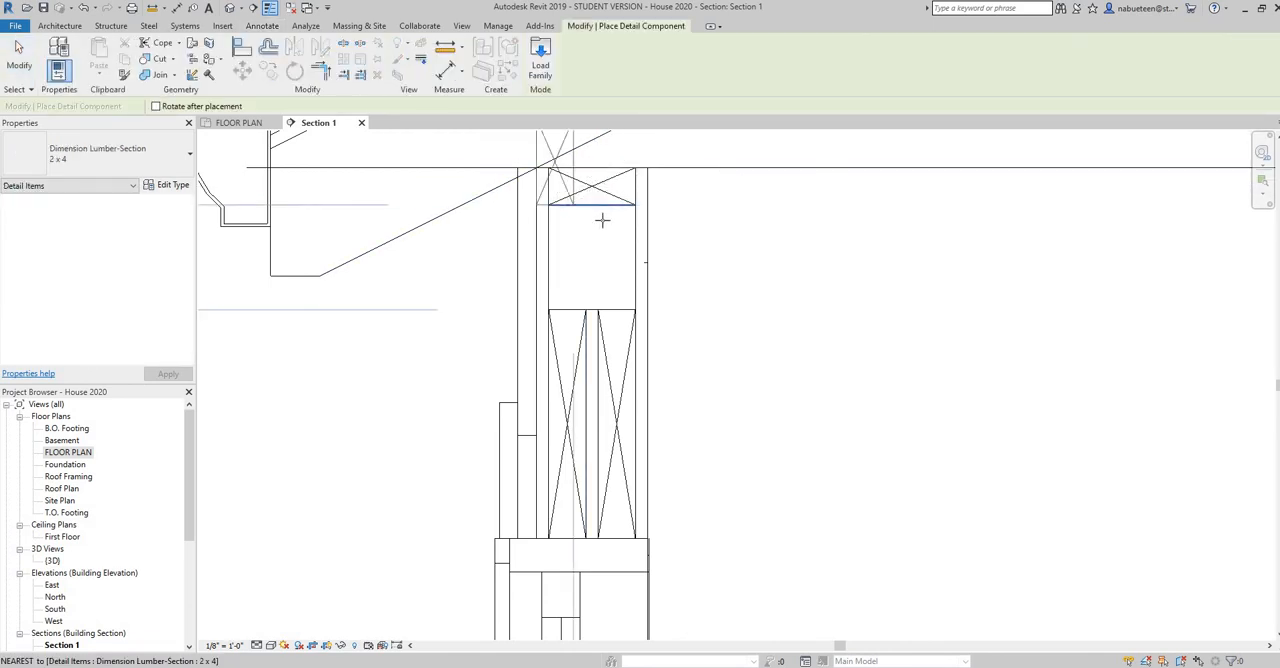
left_click(673, 225)
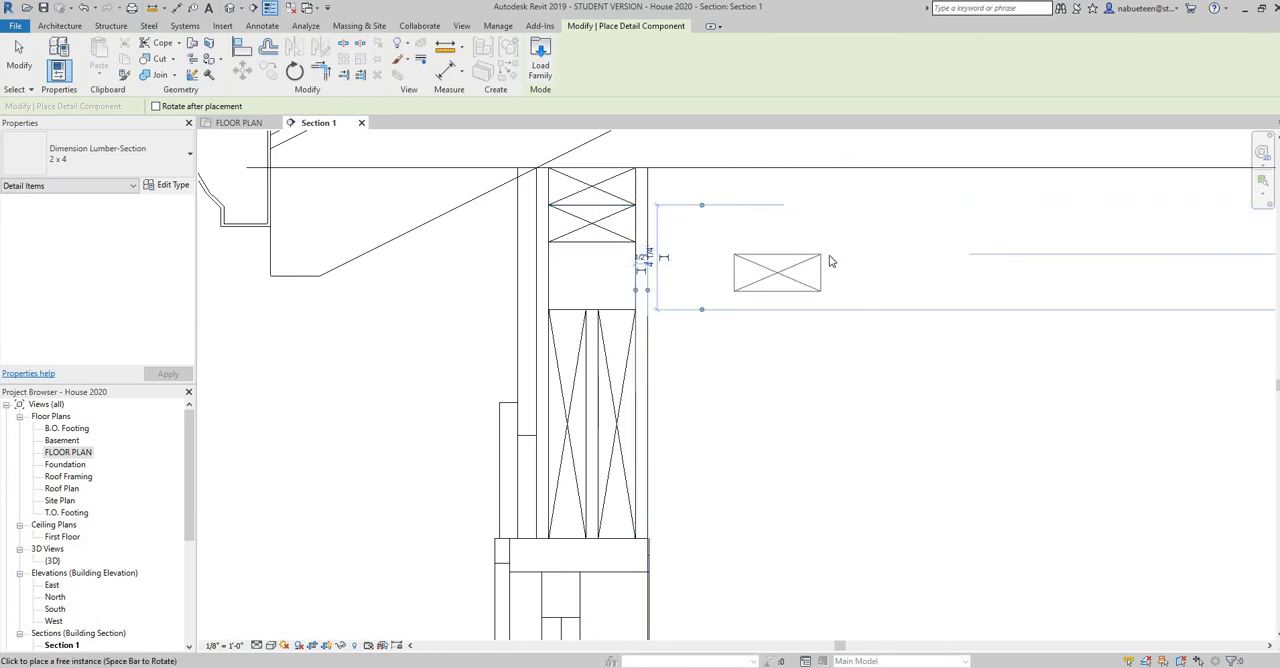
right_click(822, 254)
left_click(862, 268)
right_click(841, 262)
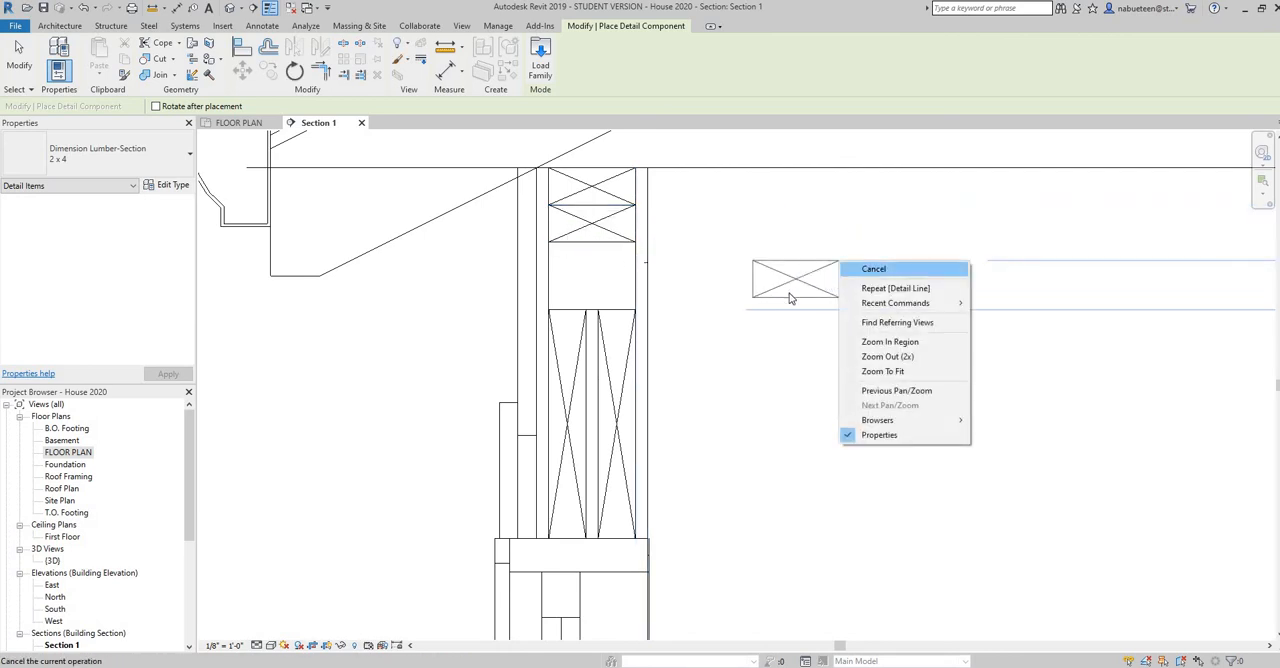
key("Escape")
key("Escape")
Add 3 1/2" wide batt insulation centred in the cavity, from the underside of the double top plate to the top of the header
scroll(781, 298, "down", 2)
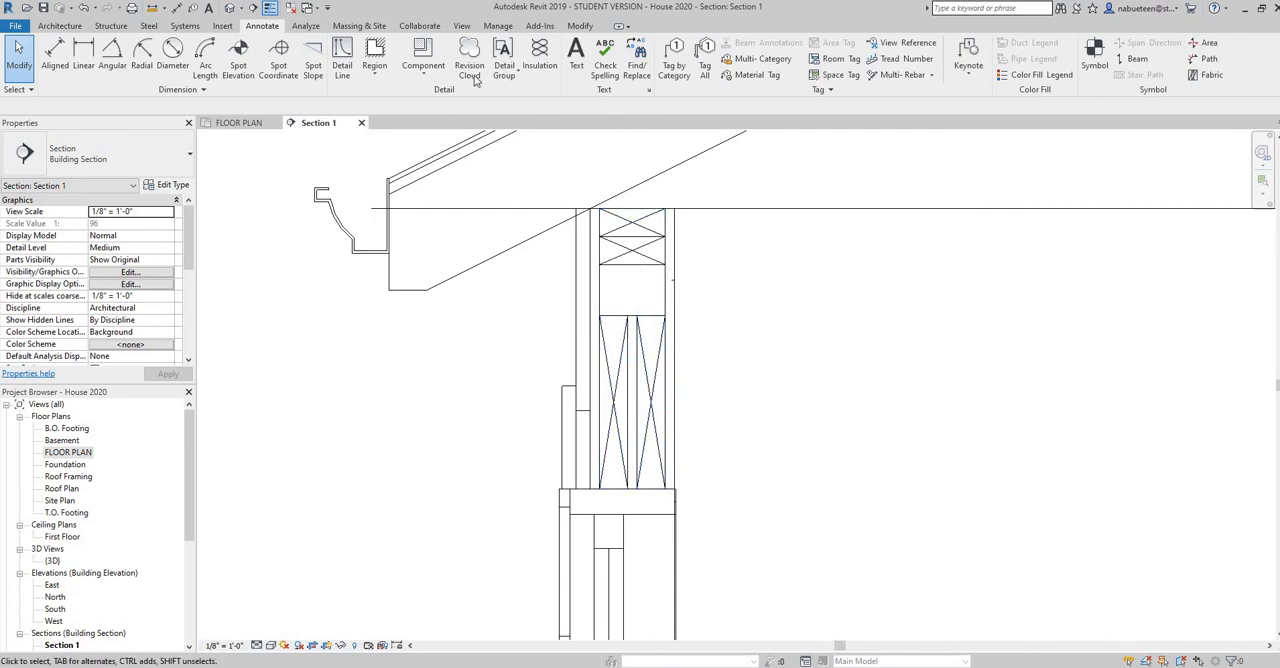
left_click(538, 78)
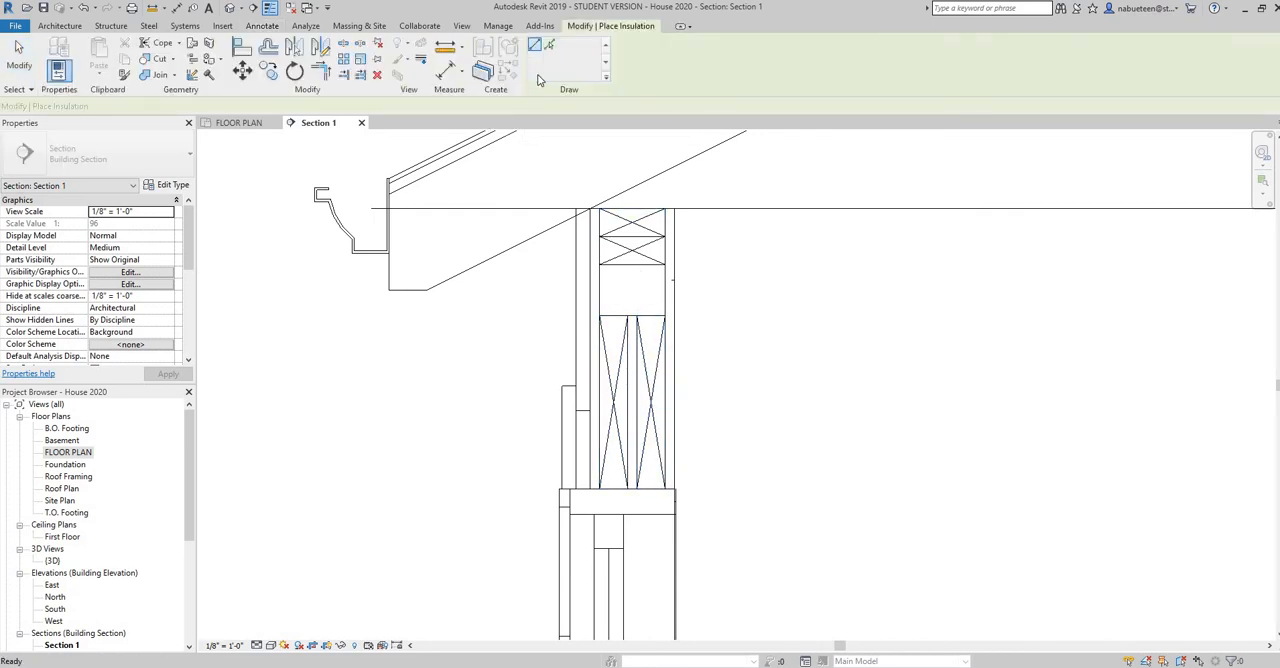
left_click(632, 268)
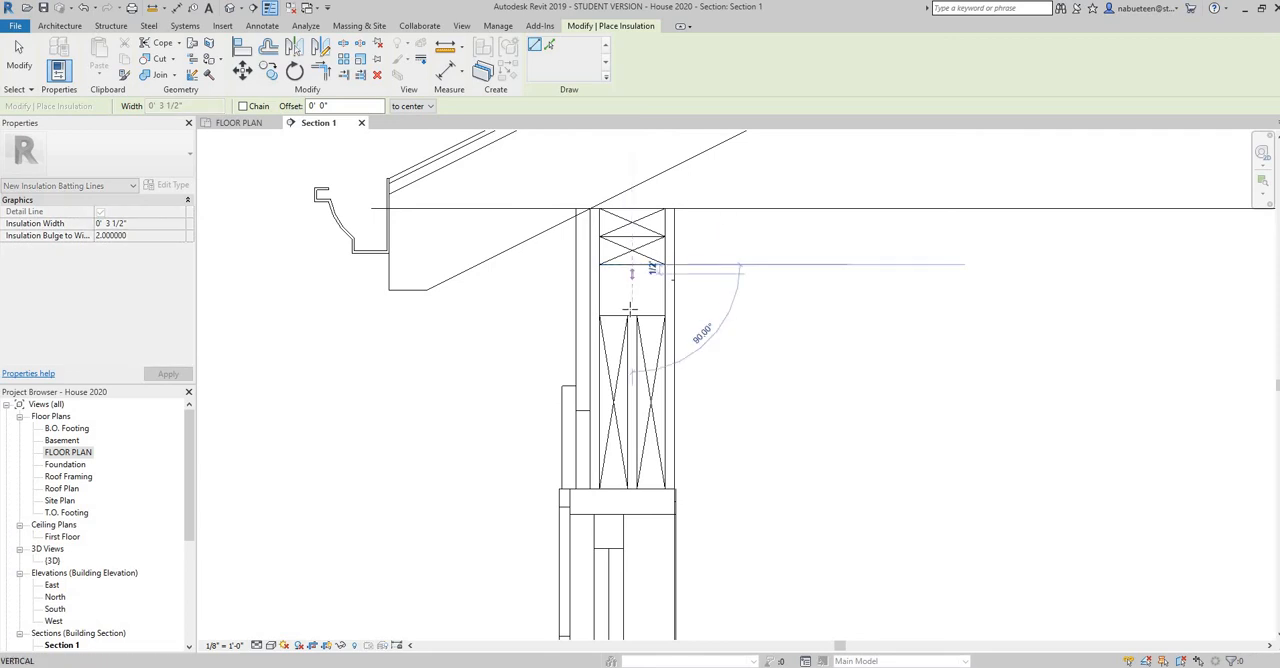
left_click(632, 316)
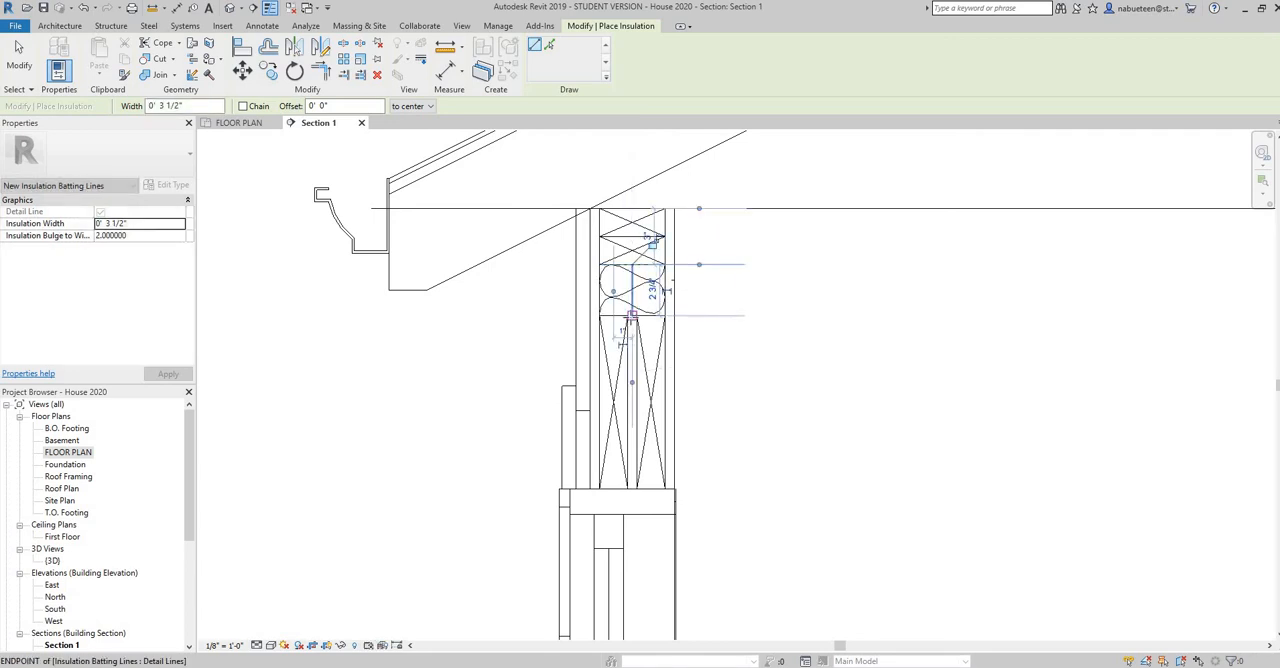
right_click(632, 317)
left_click(662, 326)
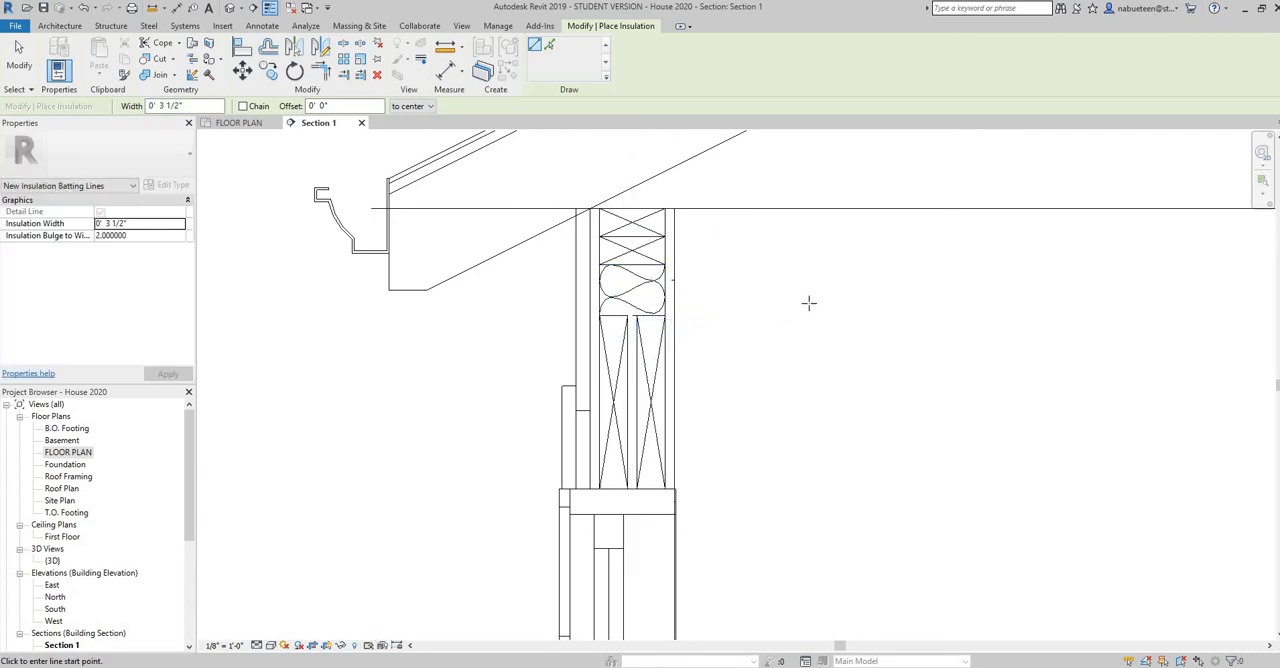
Draw a Thin Lines soffit rectangle, about 10" long and 3/4" thick, from the fascia's lower corner to the wall's exterior face
scroll(809, 302, "down", 3)
middle_click_drag(841, 338, 623, 317)
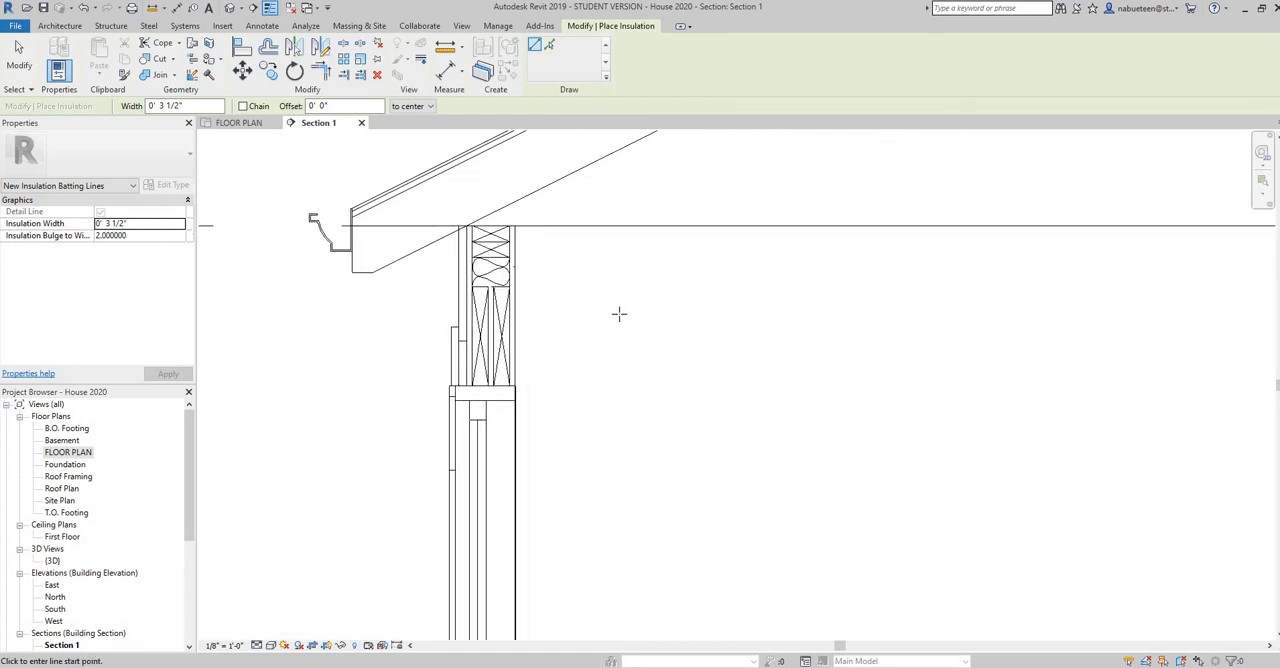
scroll(620, 368, "down", 5)
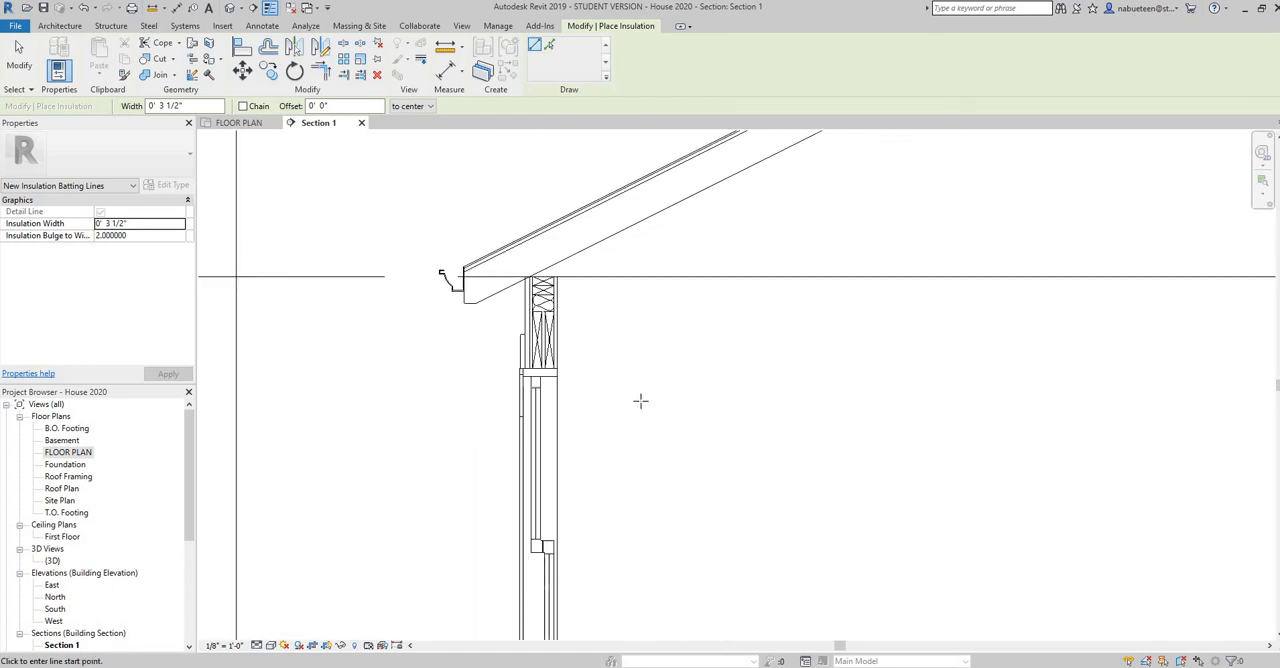
middle_click_drag(646, 290, 636, 280)
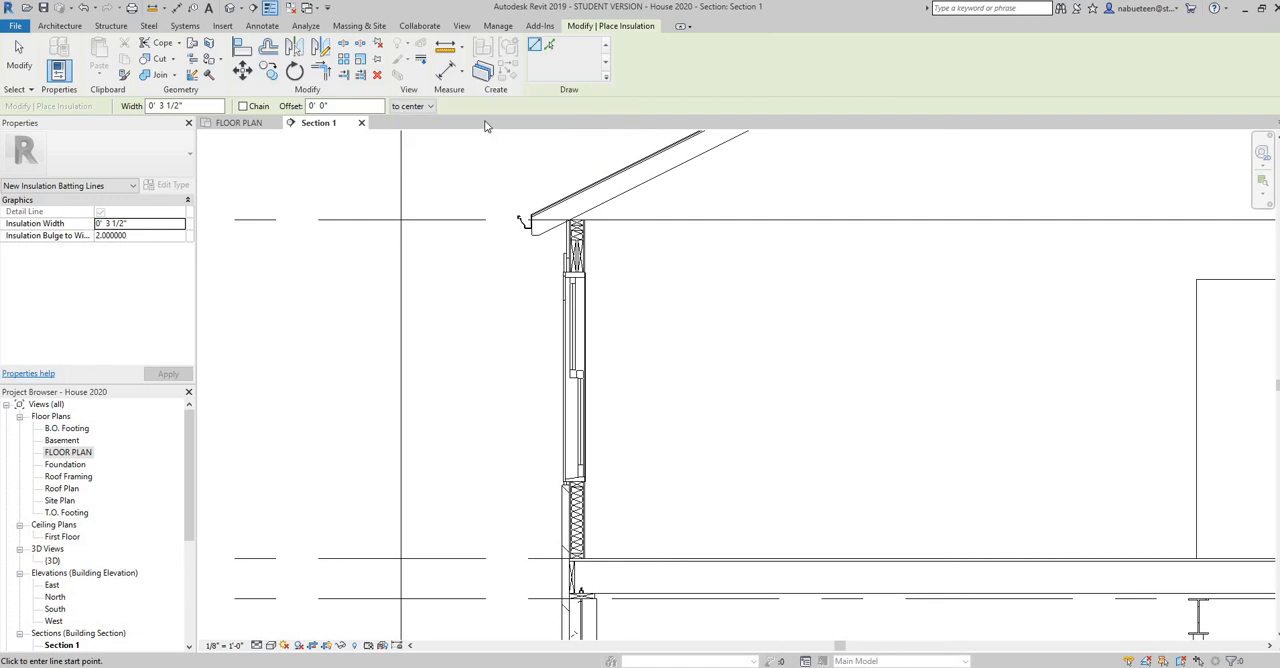
left_click(262, 25)
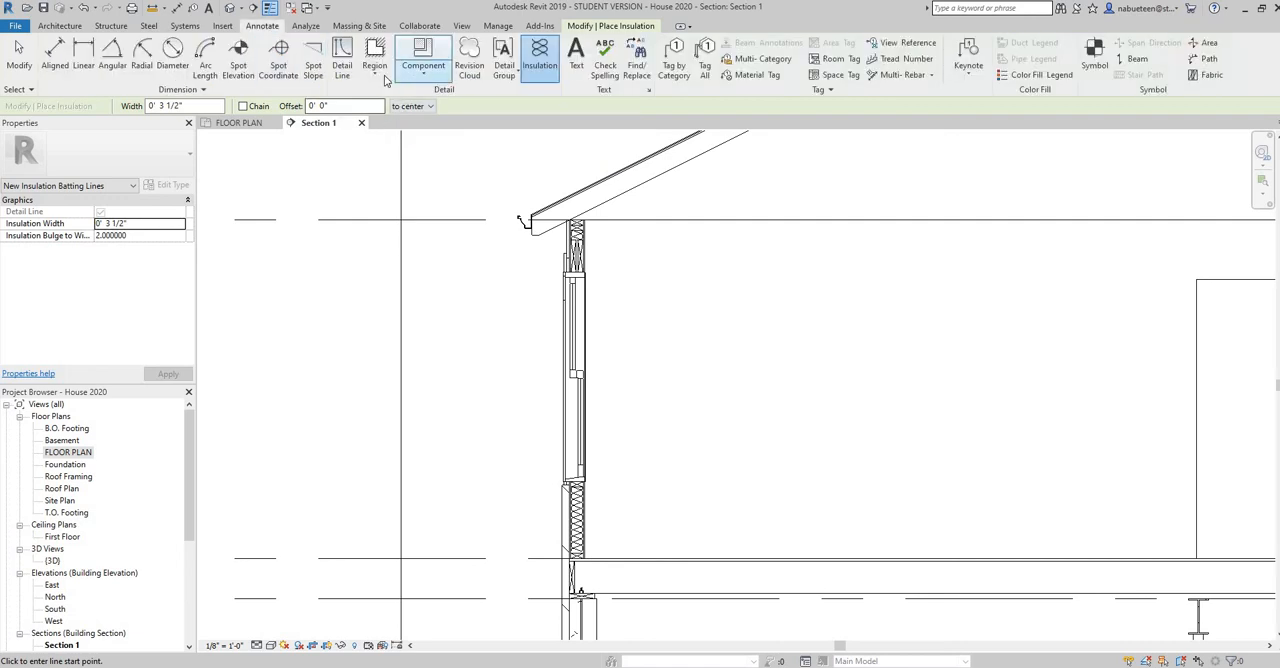
left_click(344, 70)
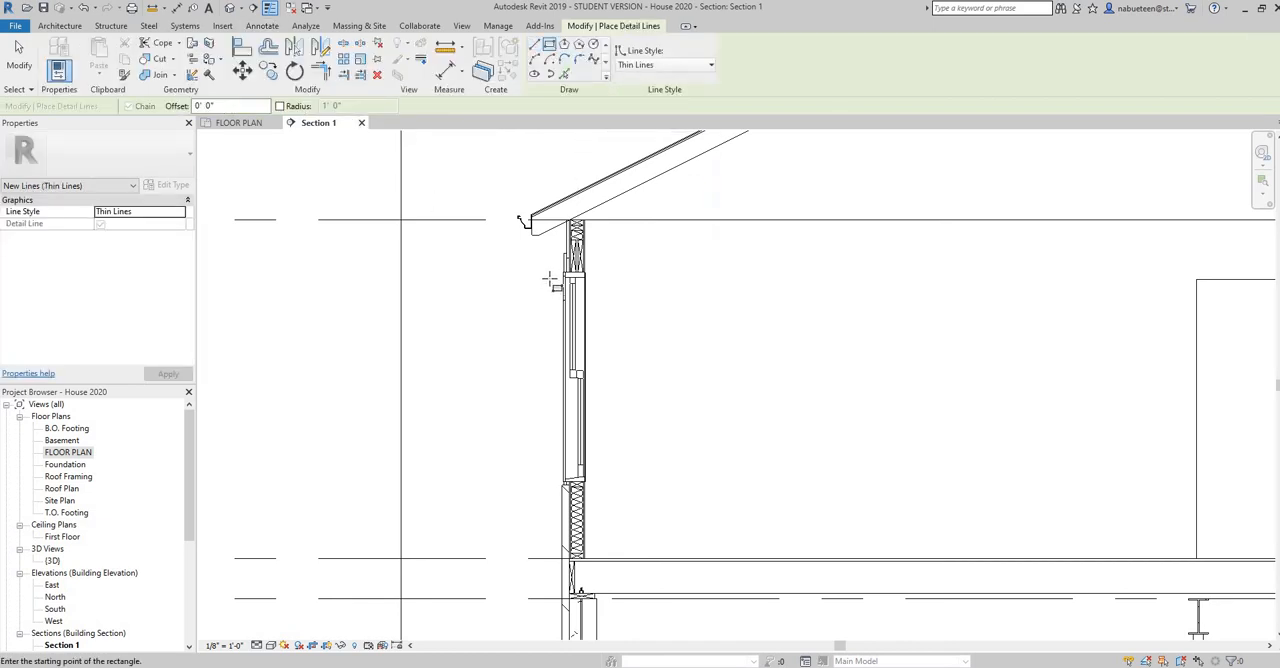
scroll(551, 277, "up", 5)
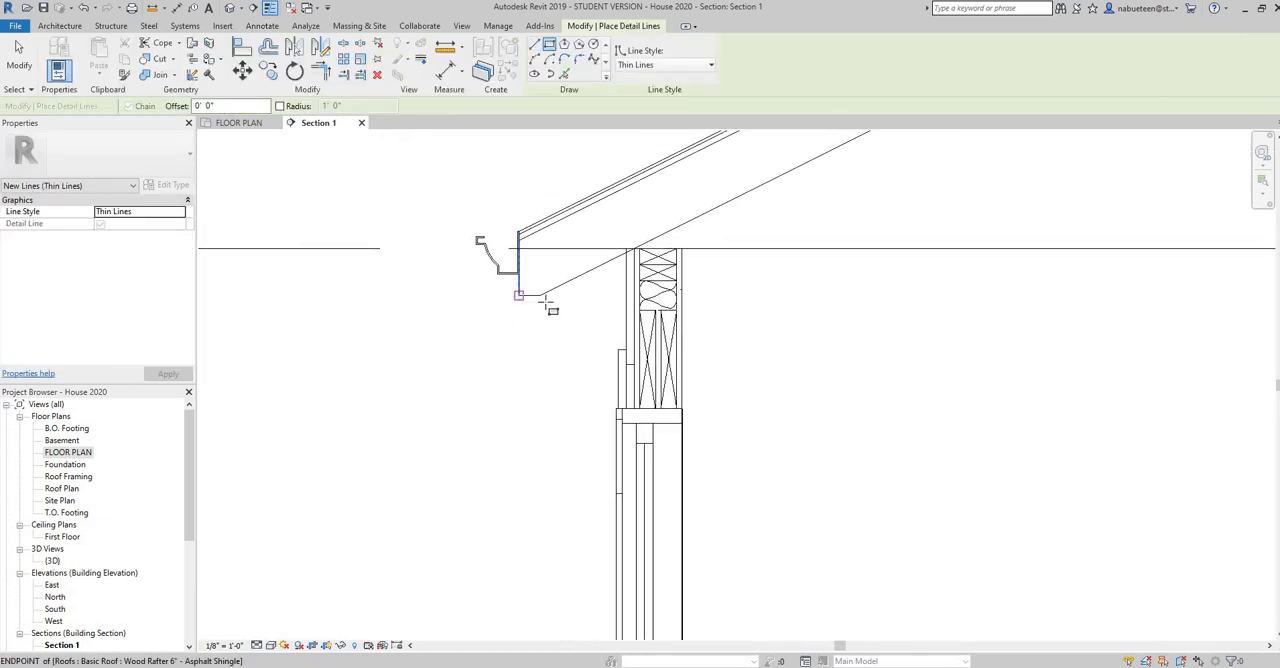
left_click(519, 297)
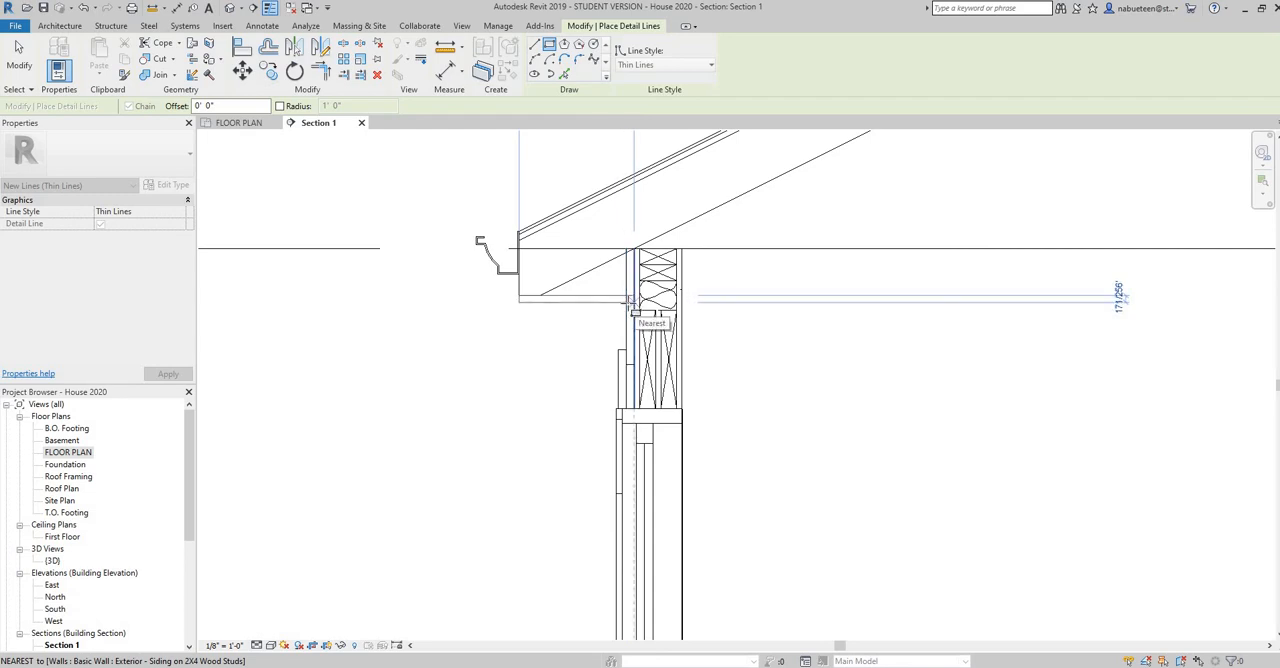
left_click(628, 302)
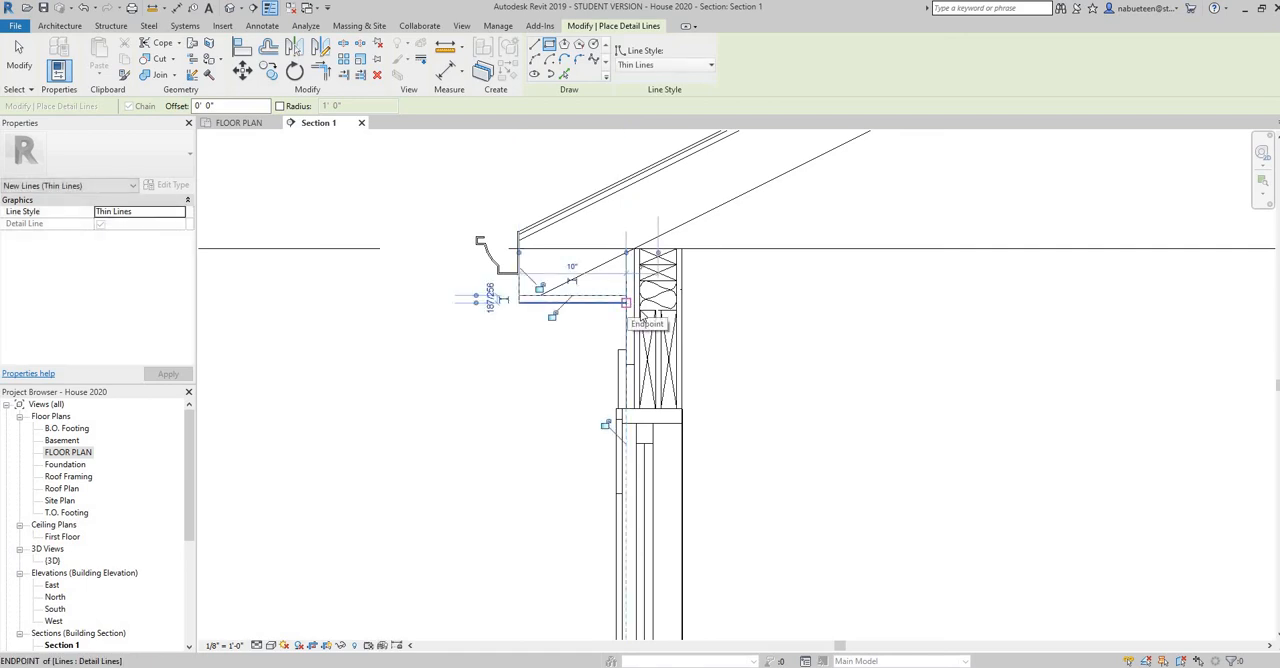
right_click(650, 310)
left_click(668, 312)
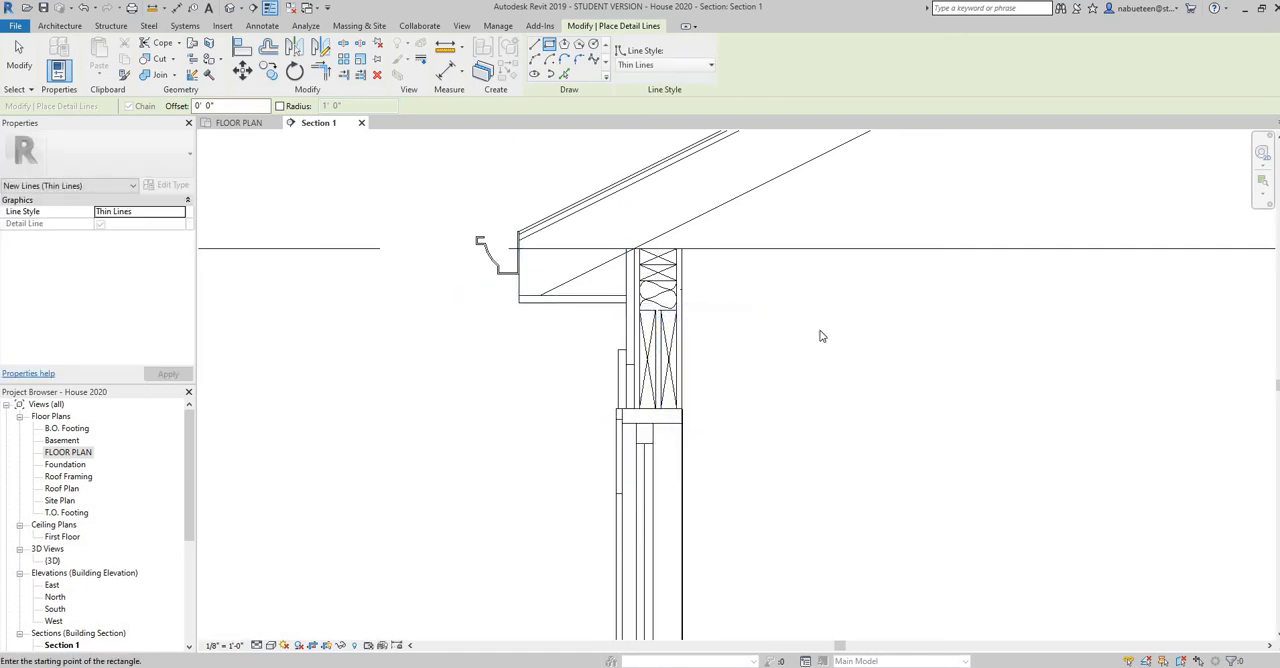
right_click(798, 324)
left_click(815, 331)
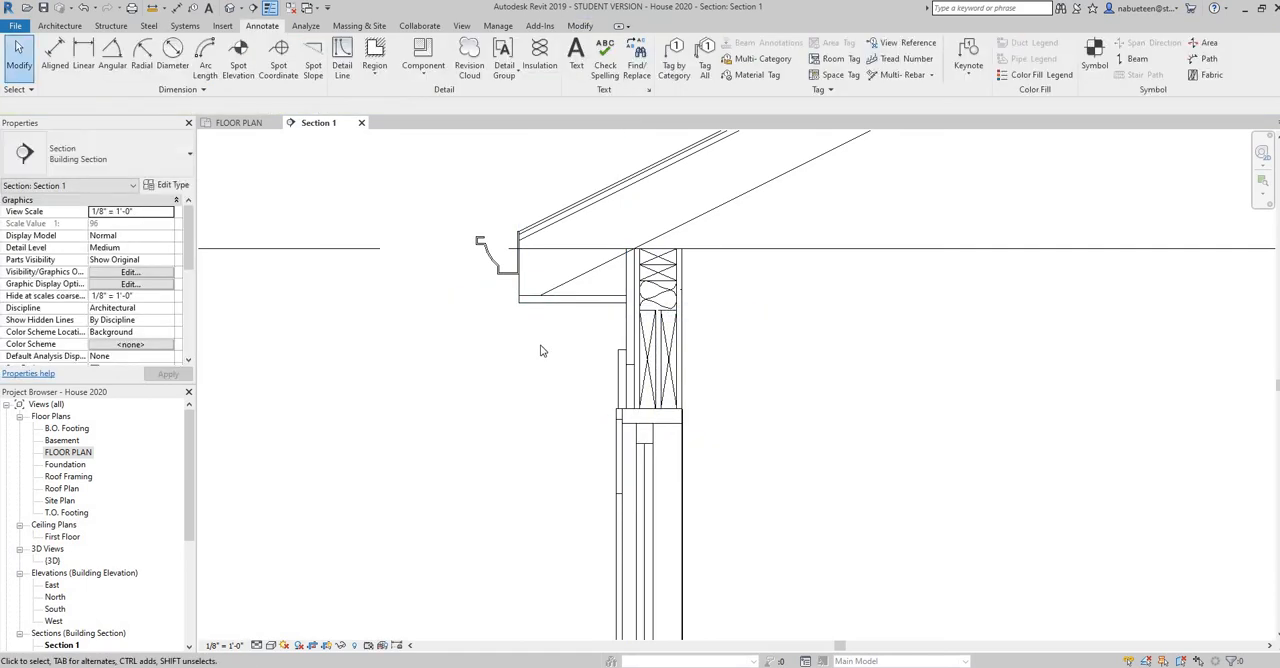
Set the soffit rectangle's thickness to 1/2" by moving its lower line
left_click(597, 305)
scroll(652, 300, "up", 5)
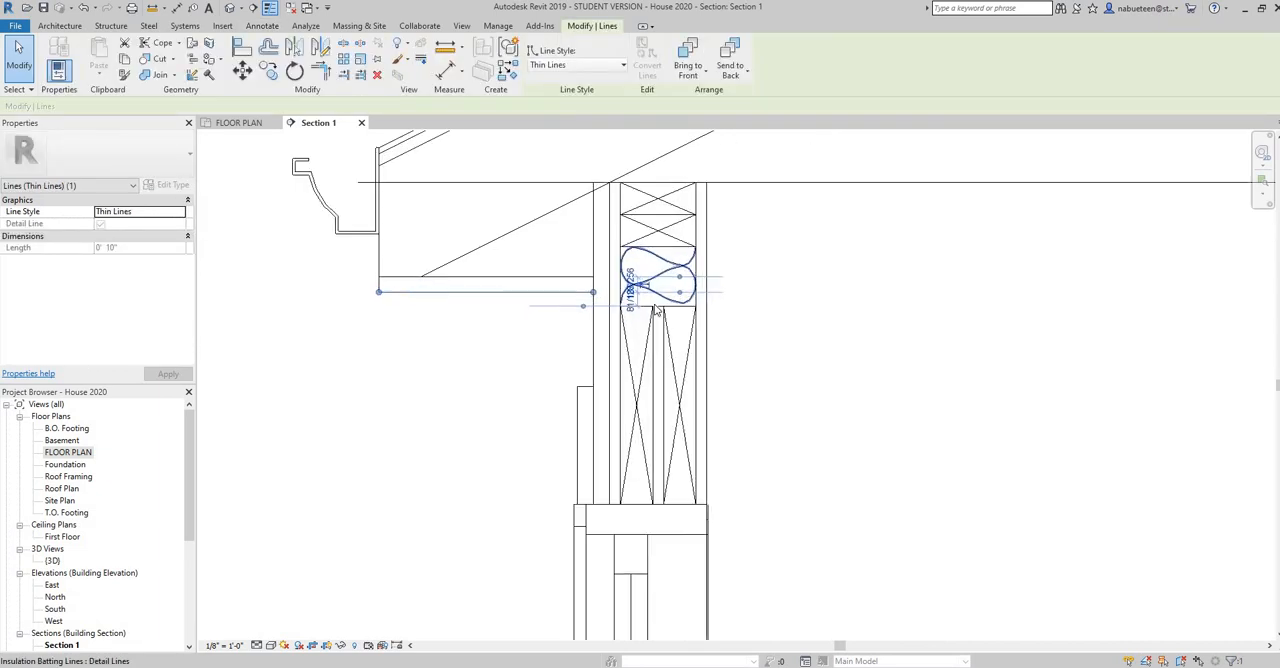
left_click(632, 268)
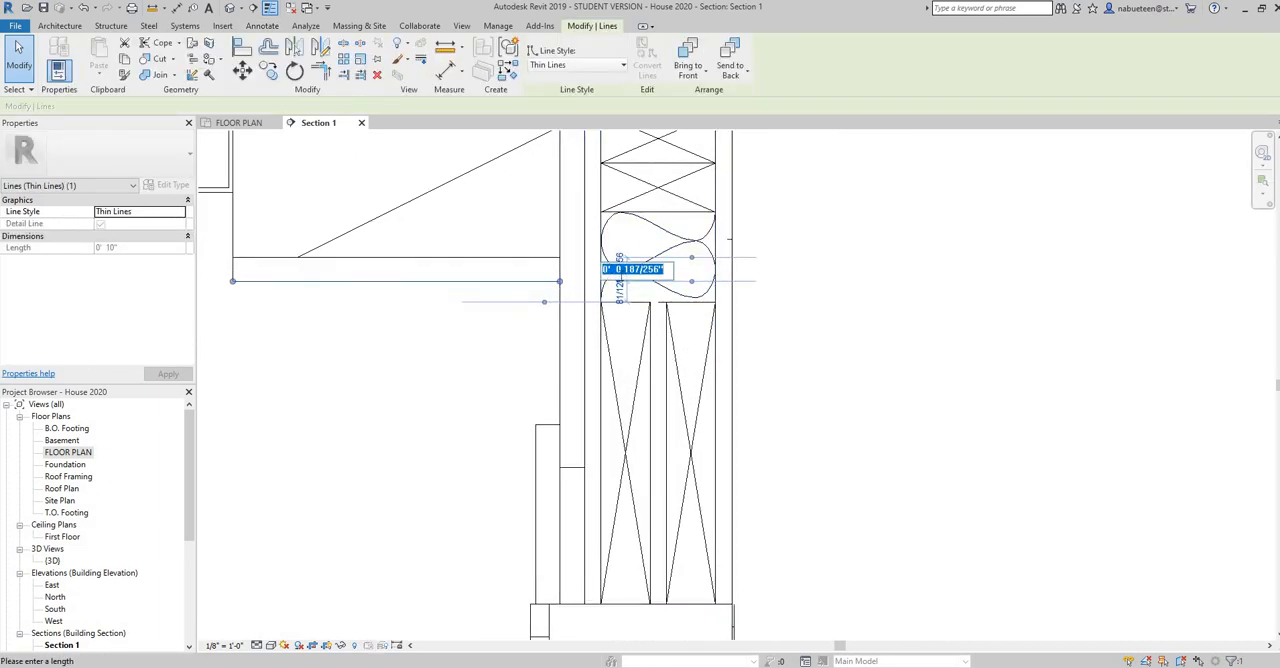
type(".5")
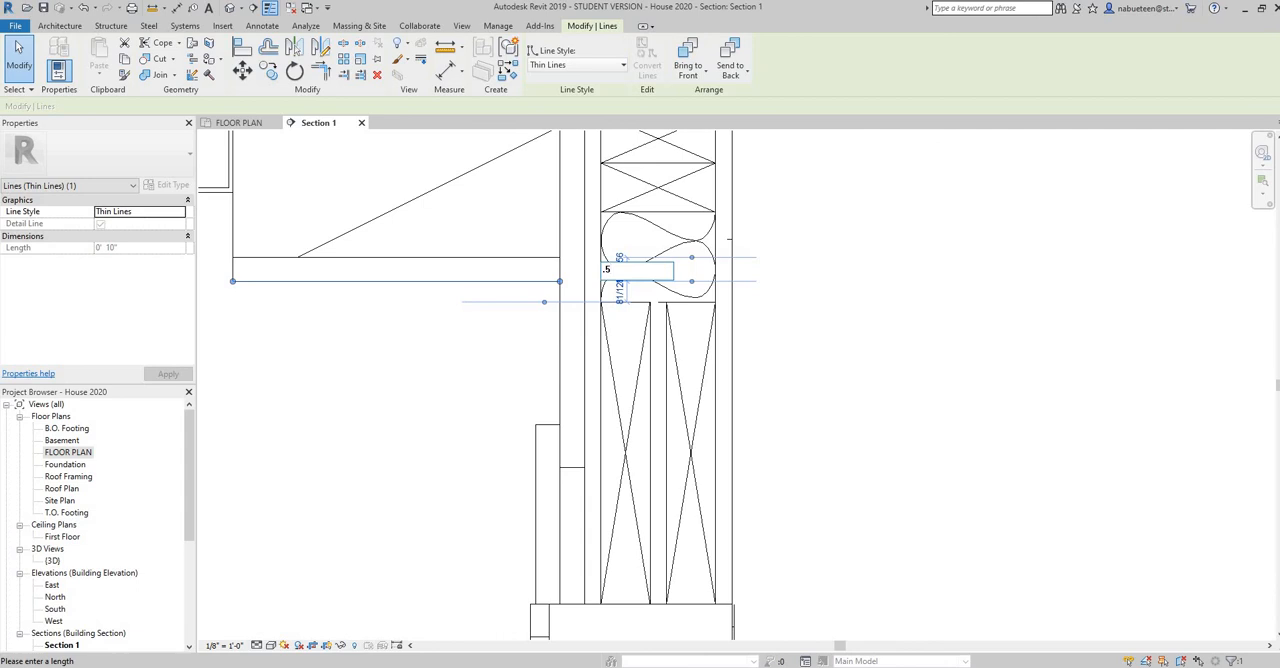
key("Return")
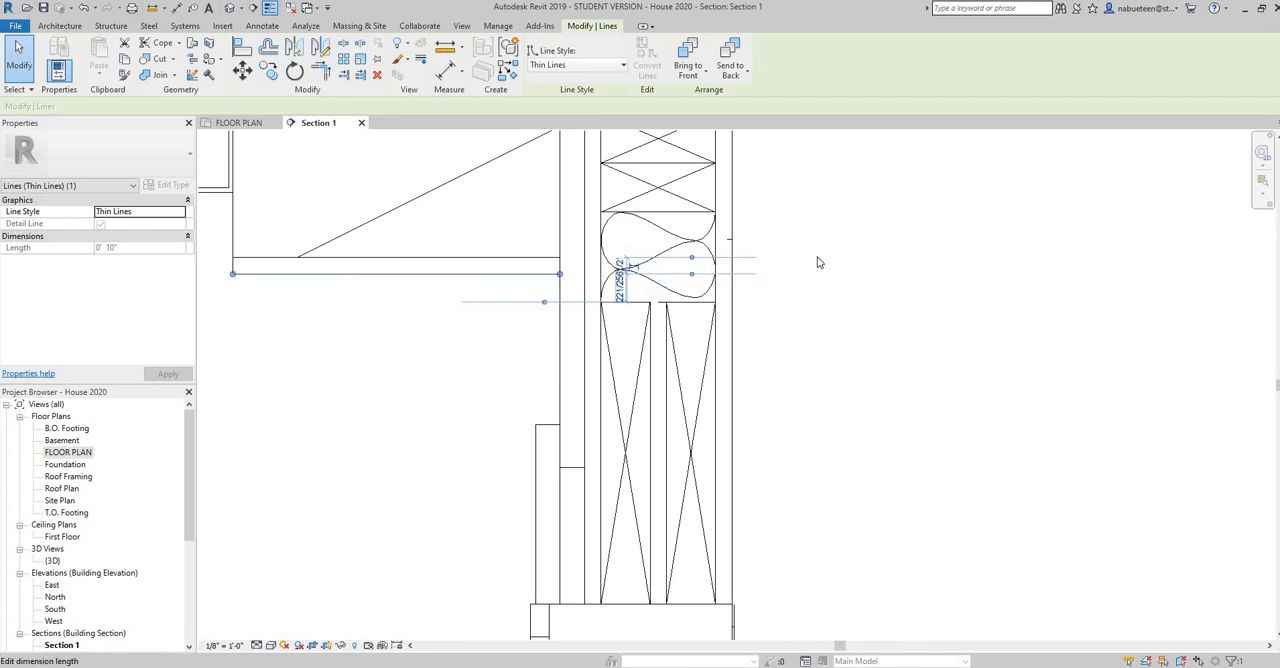
Switch to the ranch house plans PDF, examine the eave area of the Typical Section, and return to Revit's Section 1 view
right_click(818, 262)
left_click(843, 263)
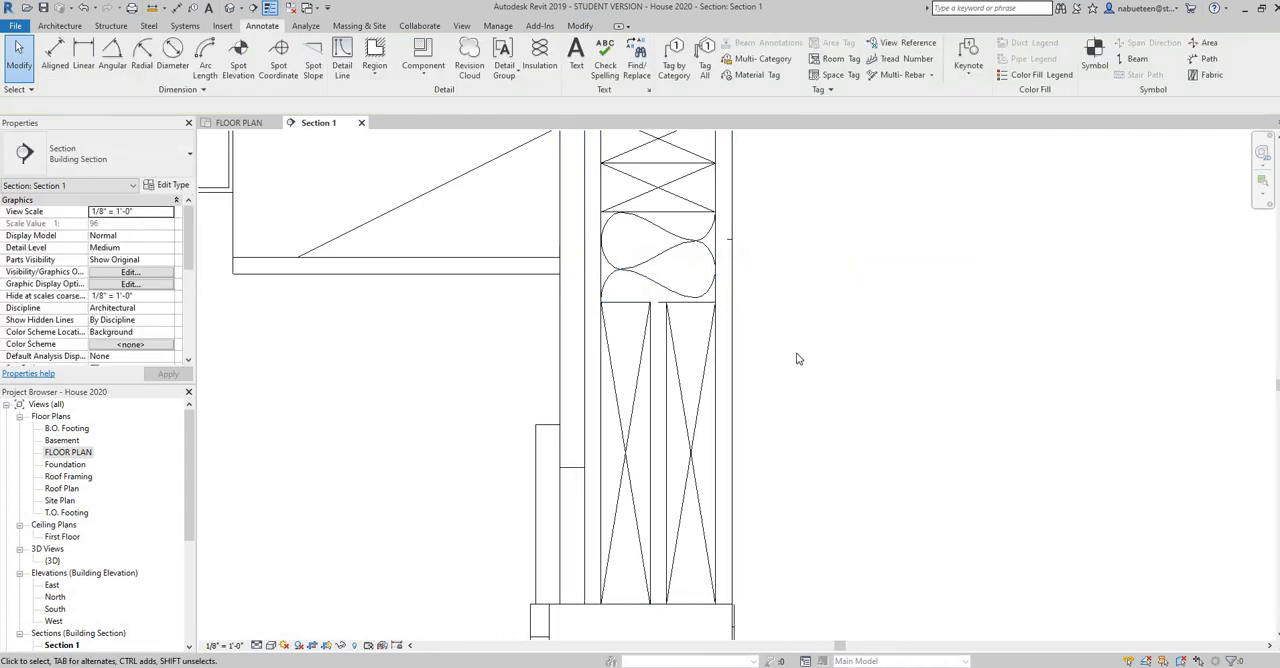
scroll(843, 383, "down", 2)
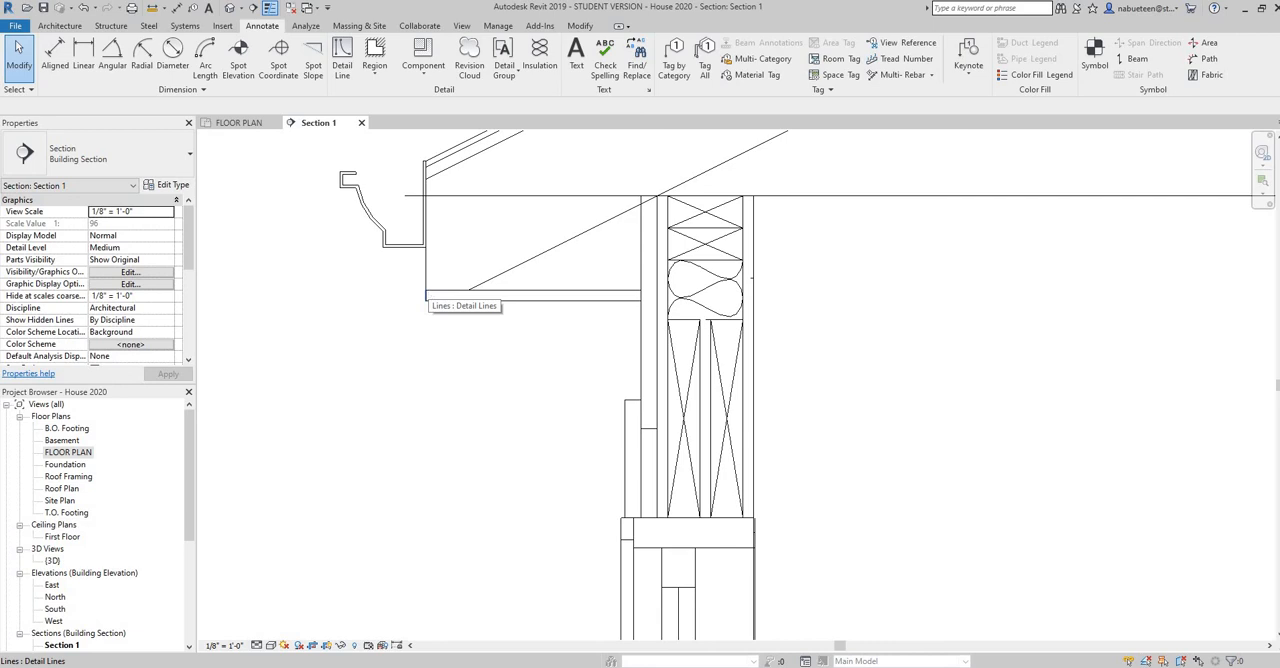
key("alt+Tab")
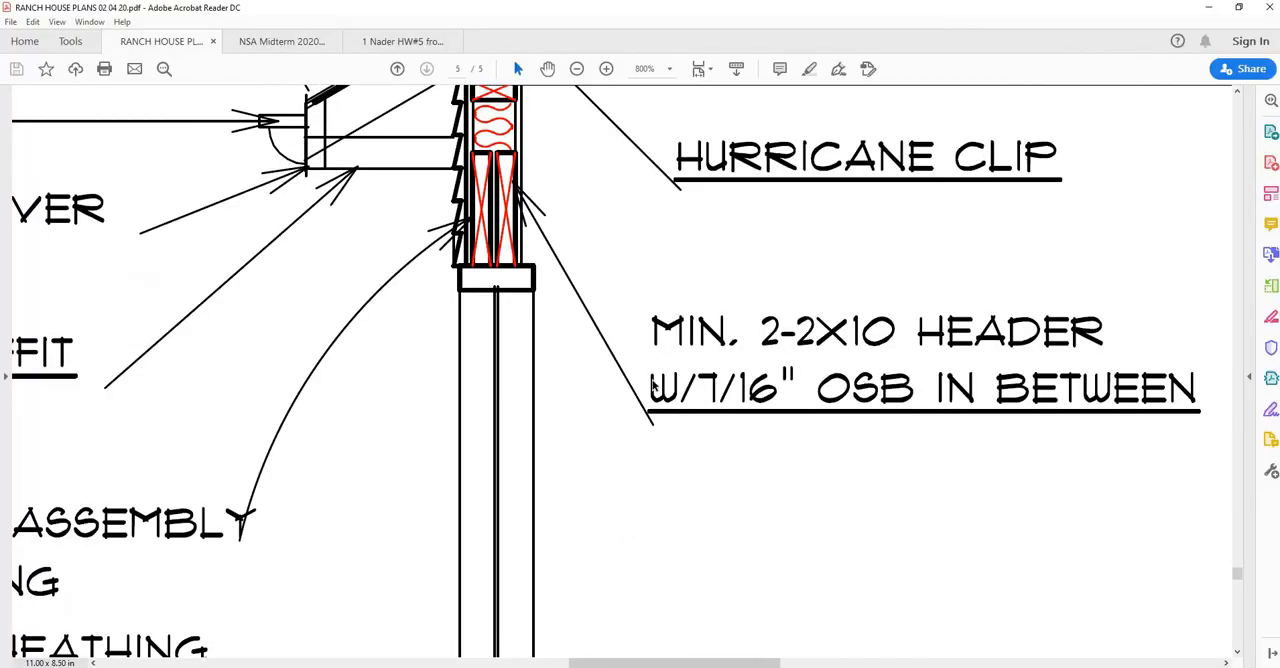
scroll(653, 385, "up", 4)
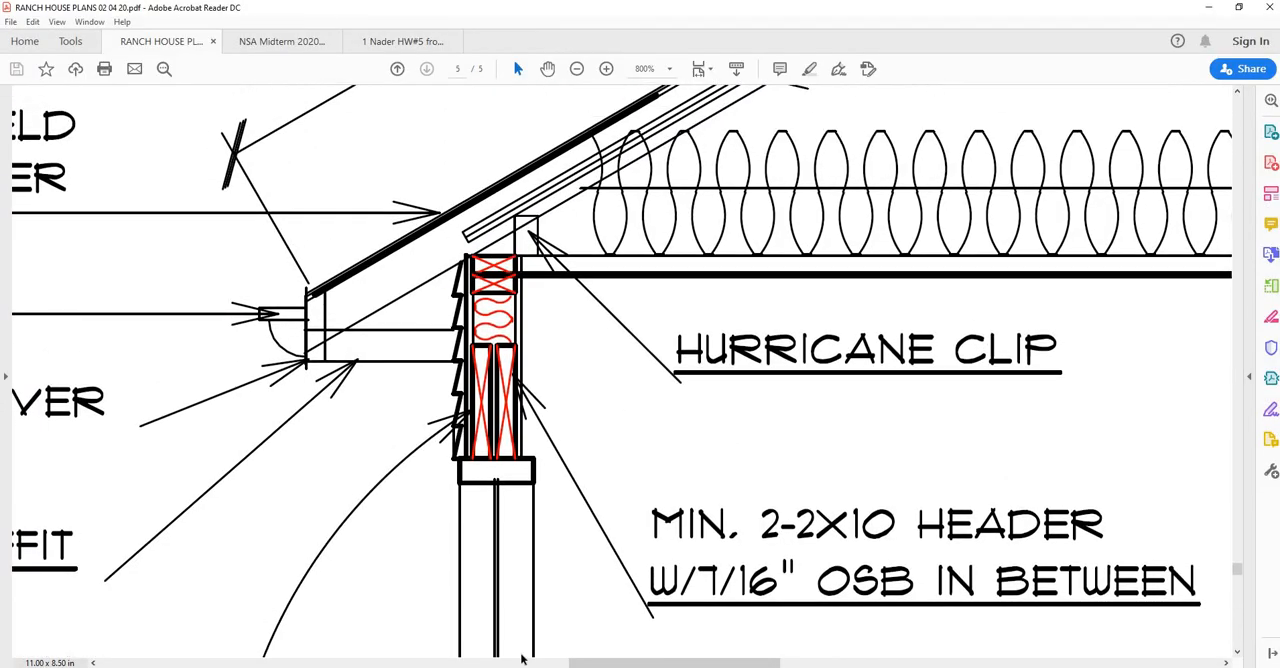
left_click_drag(603, 663, 512, 665)
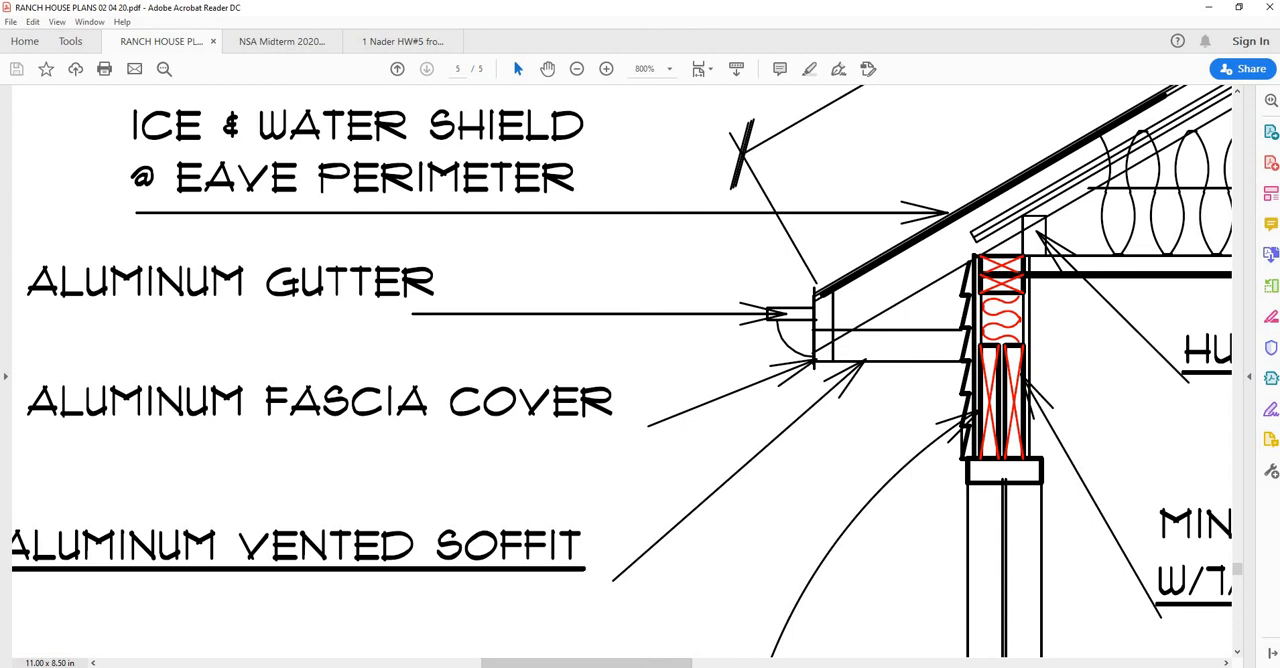
key("alt+Tab")
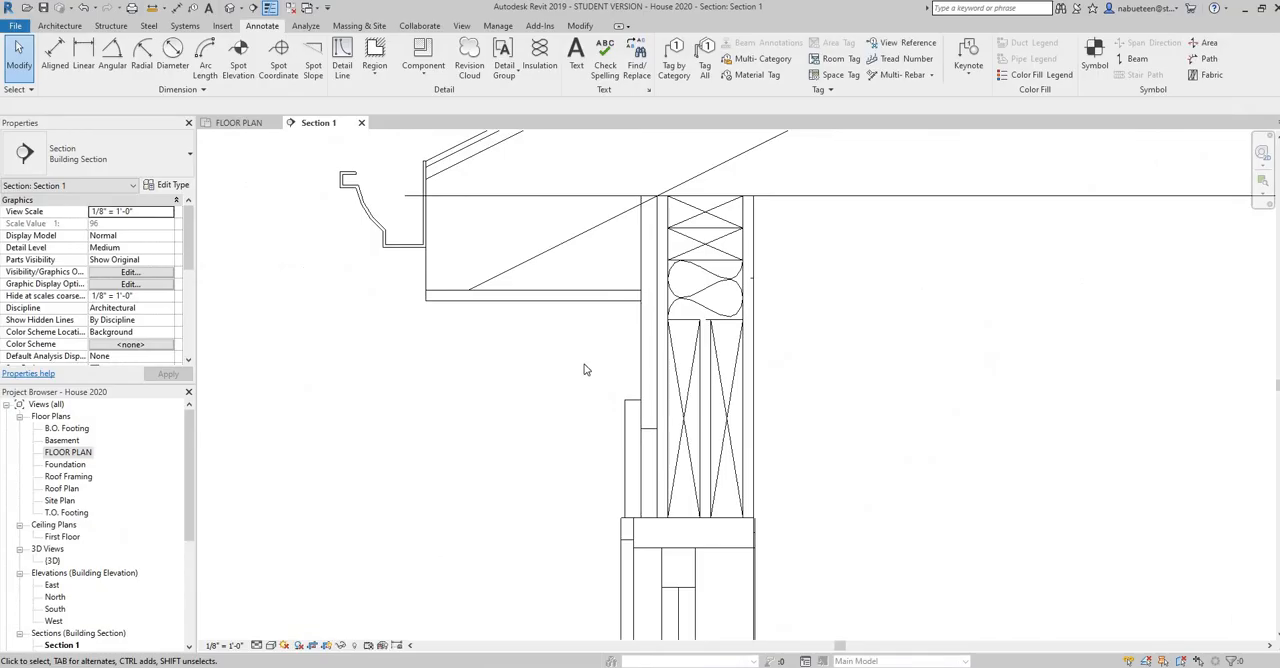
Place an upright Dimension Lumber-Section 2 x 6 detail component as the subfascia, against the fascia's inner face and on top of the soffit
left_click(426, 74)
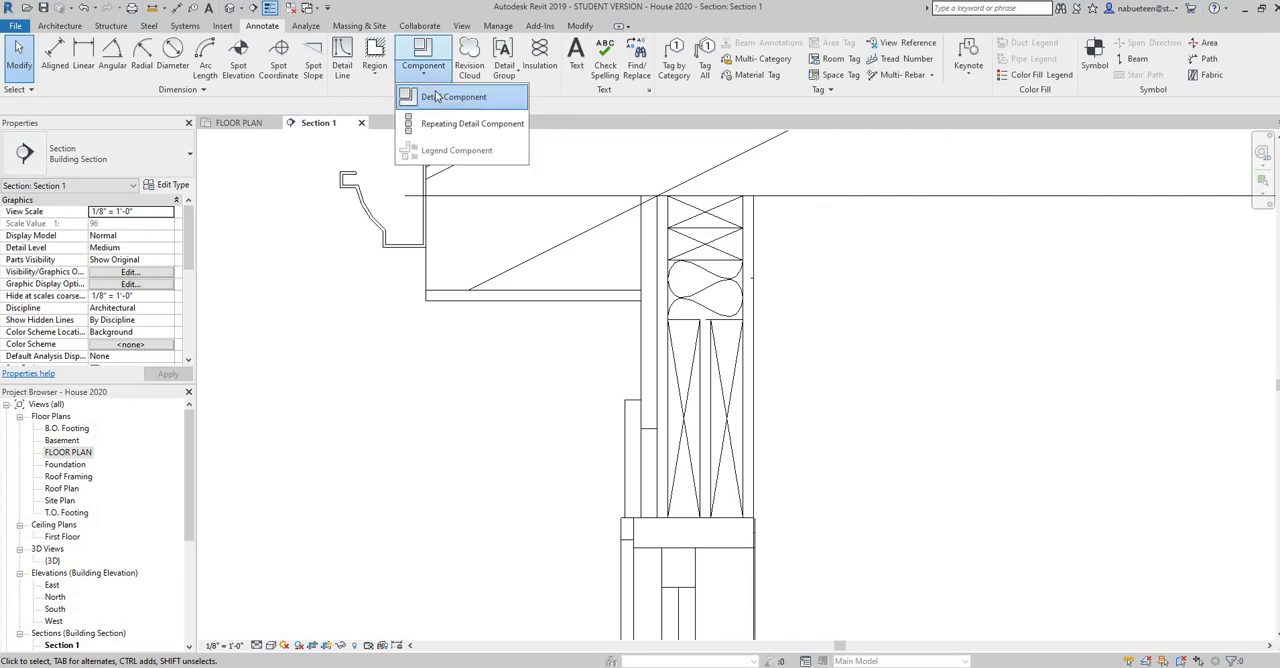
left_click(440, 97)
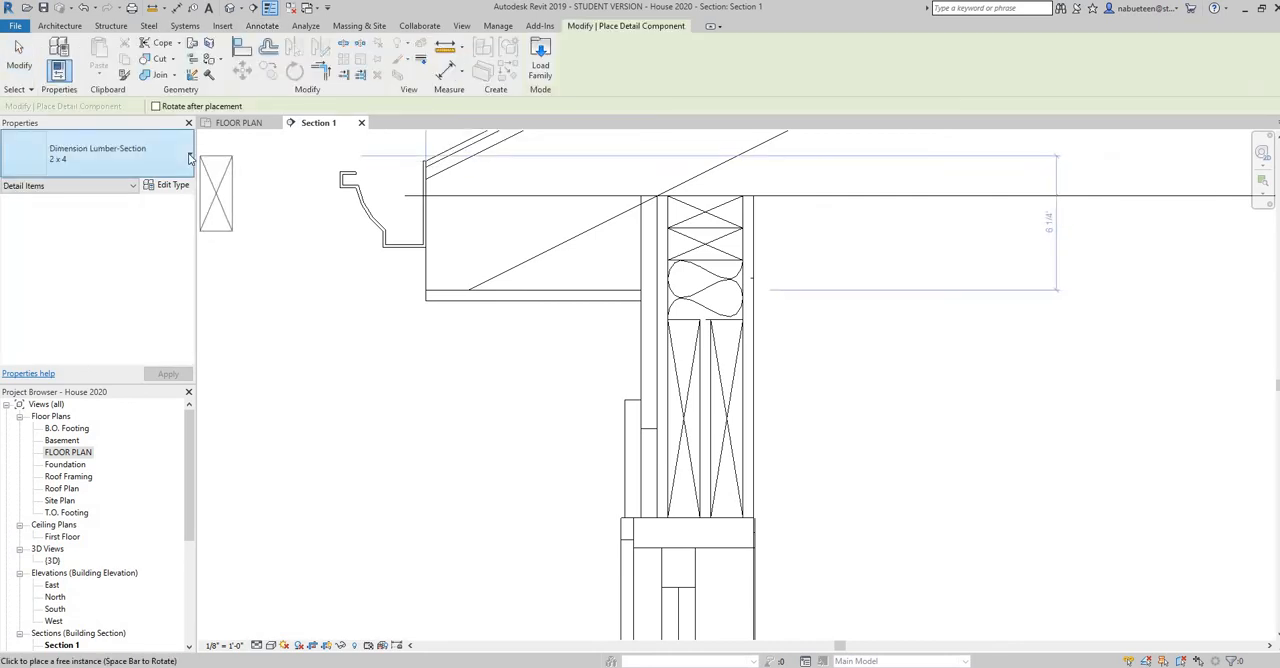
left_click(185, 163)
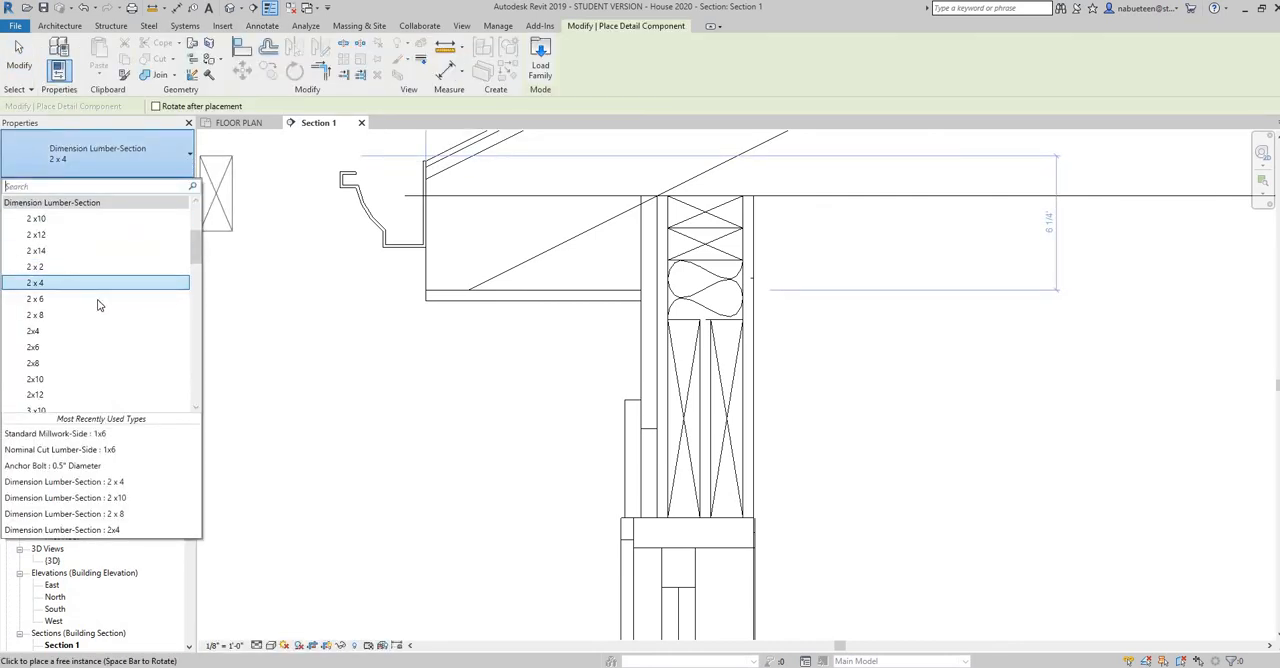
left_click(98, 300)
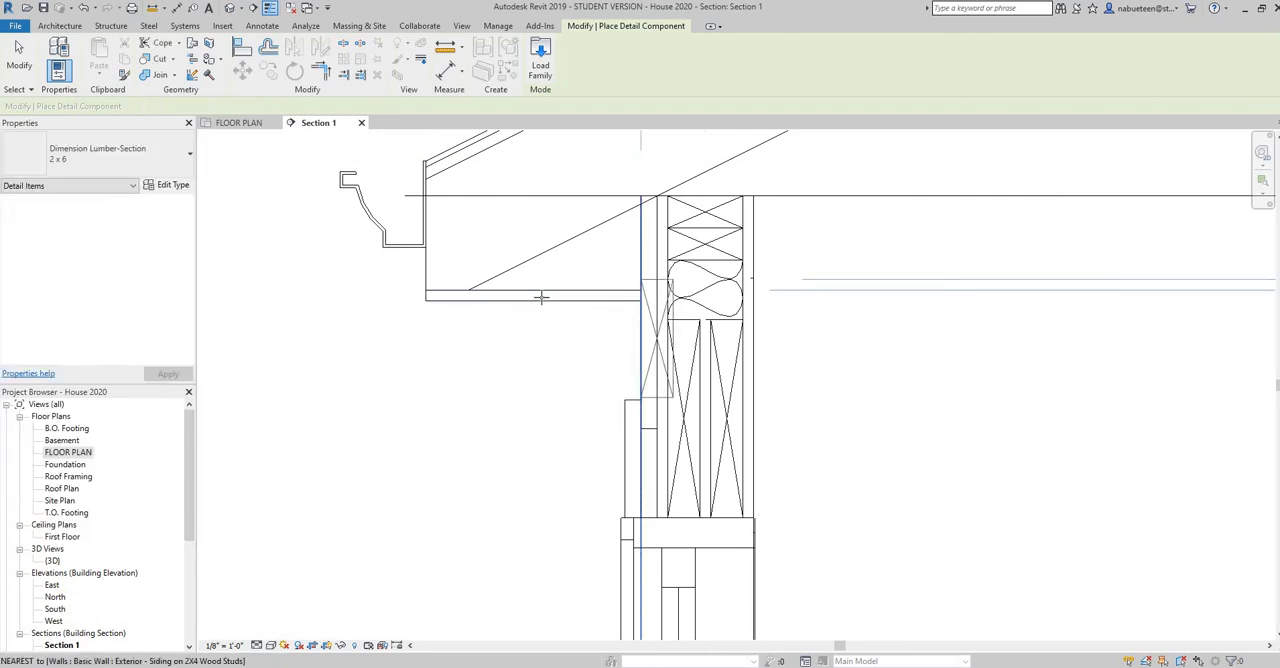
key("space")
key("space")
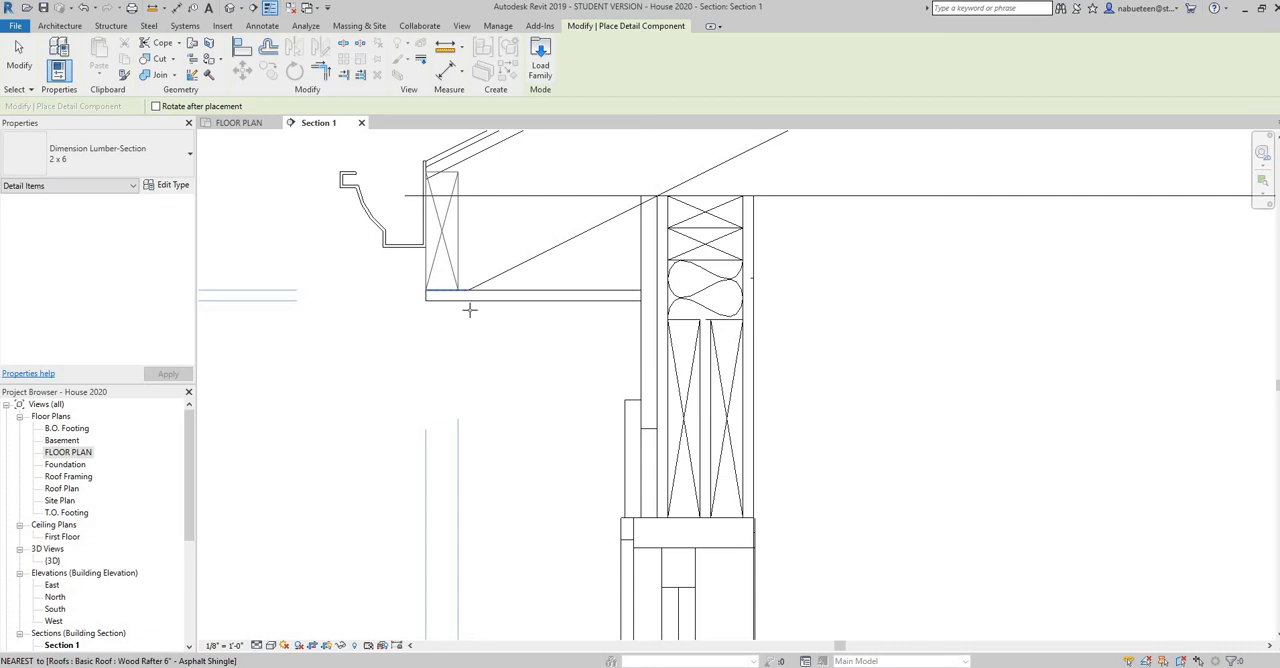
right_click(507, 341)
left_click(509, 341)
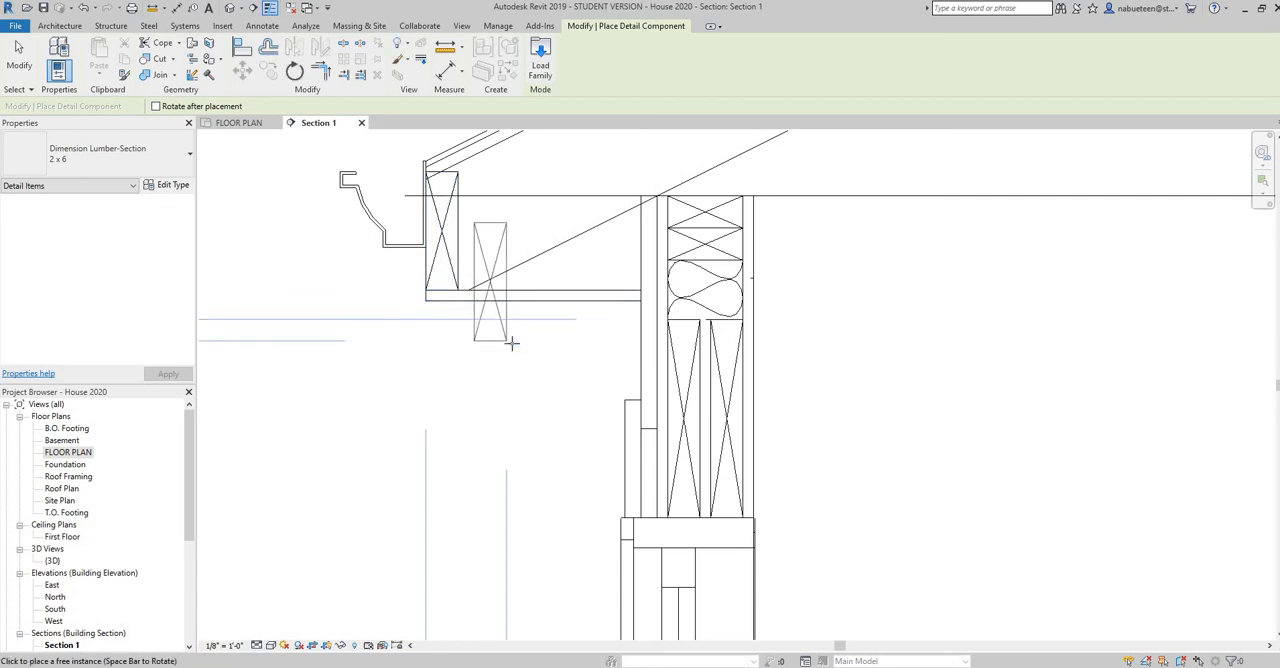
right_click(514, 346)
left_click(536, 356)
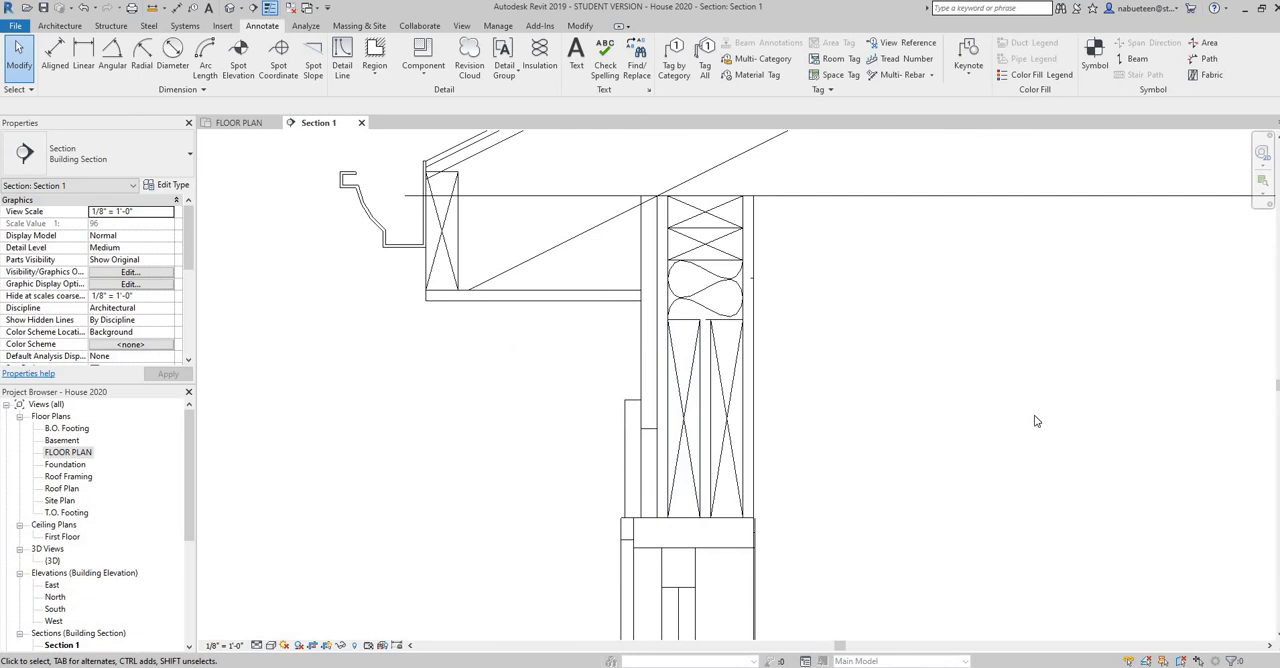
Draw a horizontal Thin Lines detail line about 9'-1" long above the truss bearing line, starting on the rafter's underside
scroll(1036, 421, "down", 2)
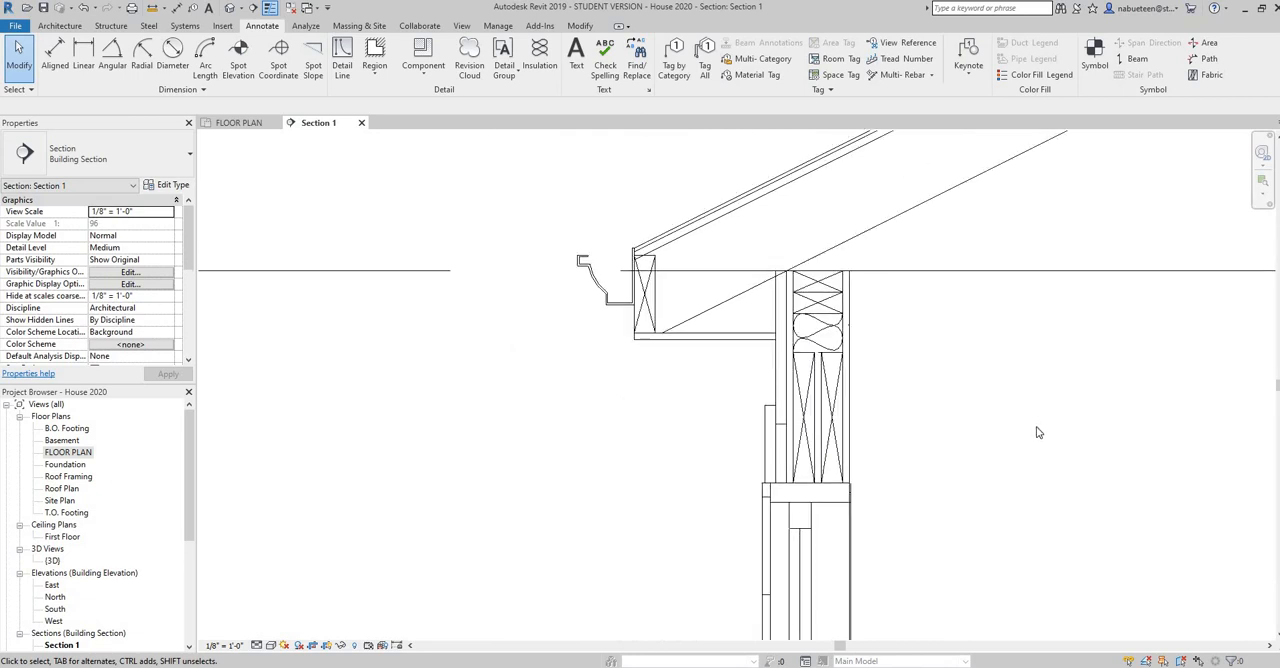
scroll(829, 428, "down", 4)
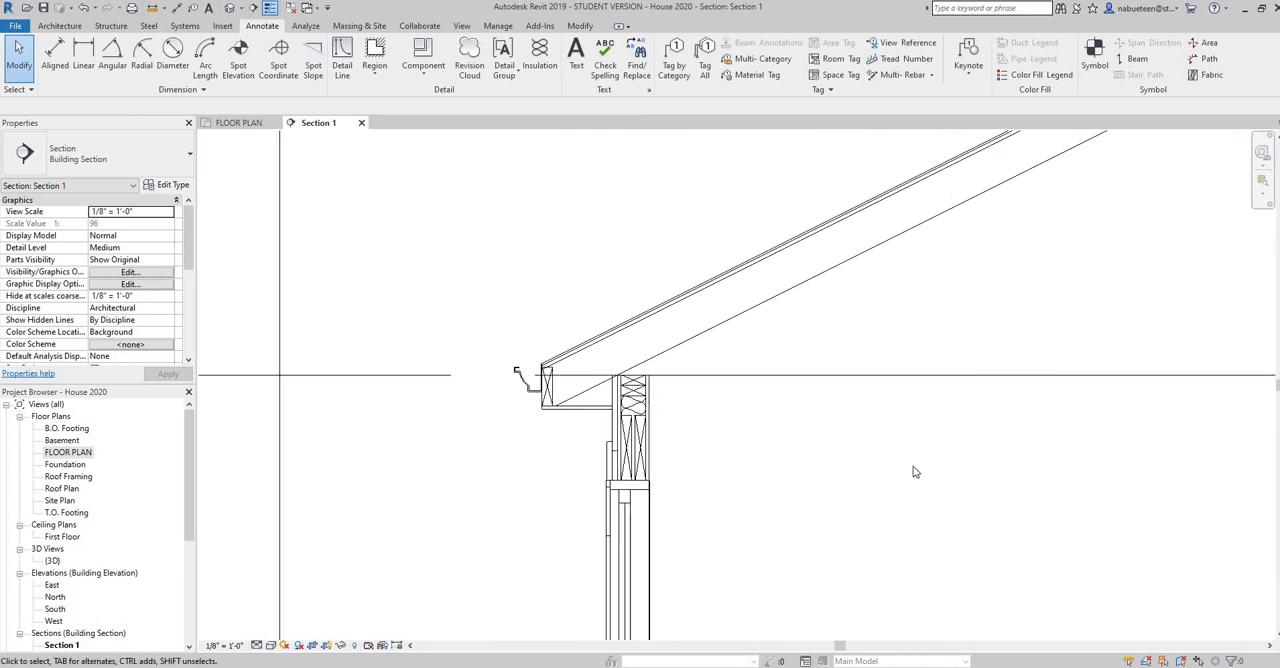
scroll(913, 472, "down", 2)
middle_click_drag(913, 472, 673, 453)
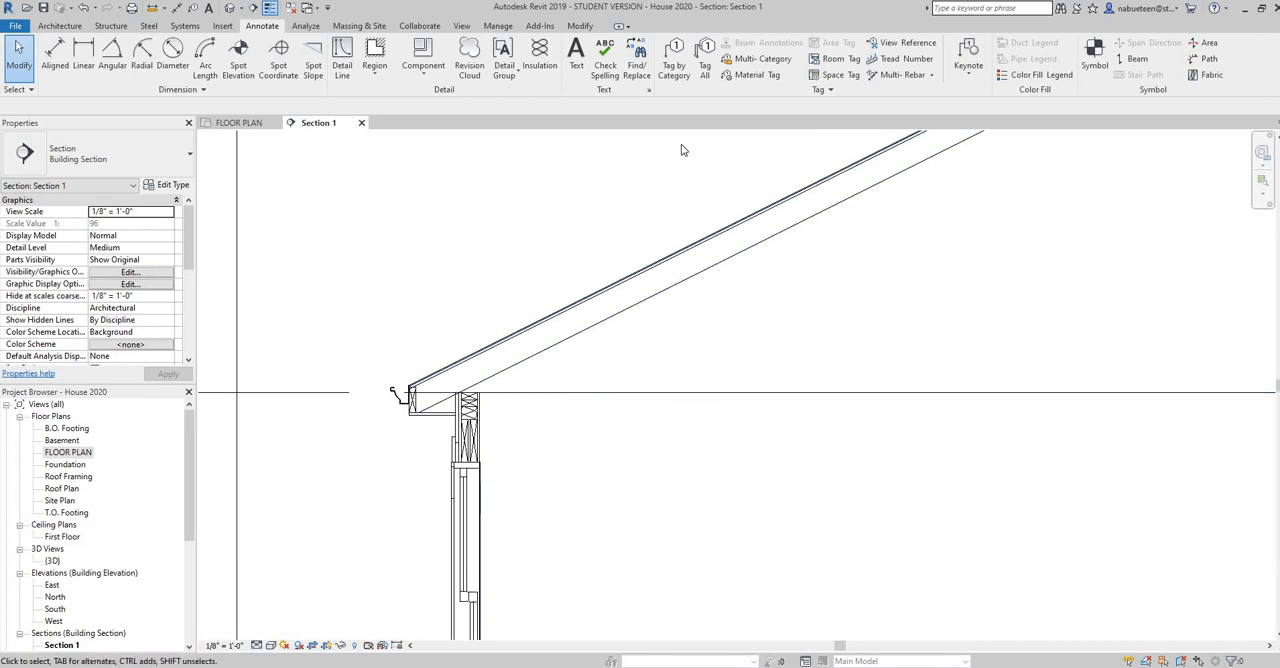
left_click(342, 60)
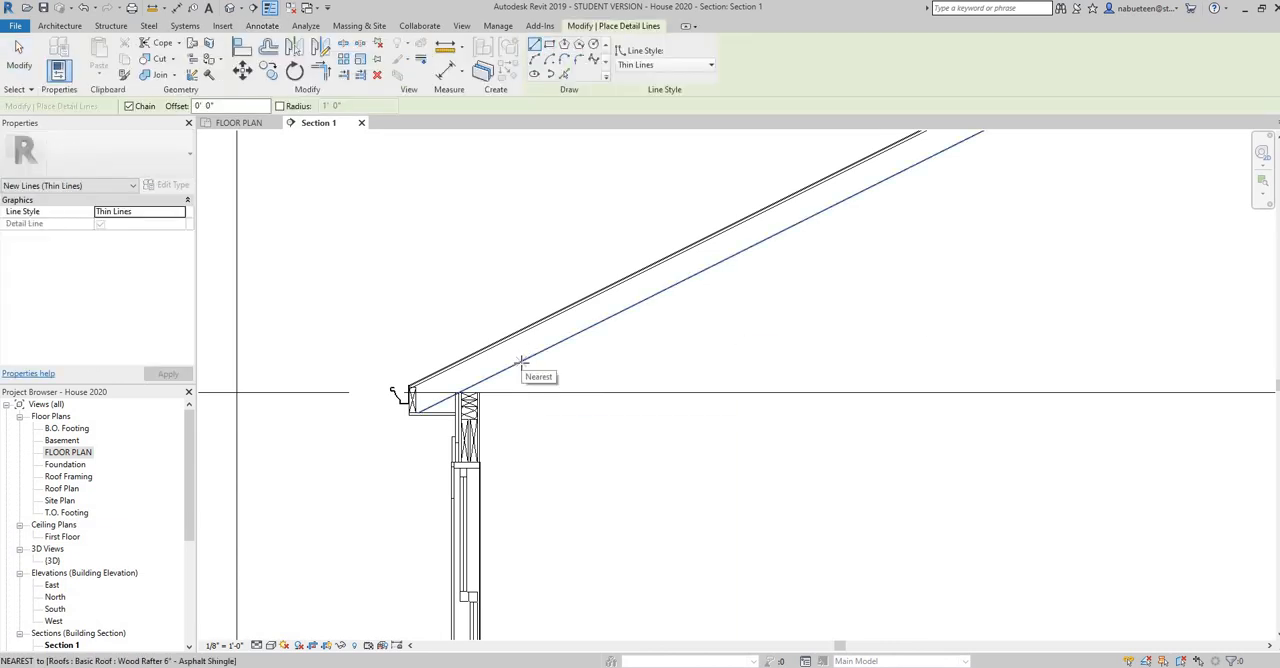
left_click(520, 360)
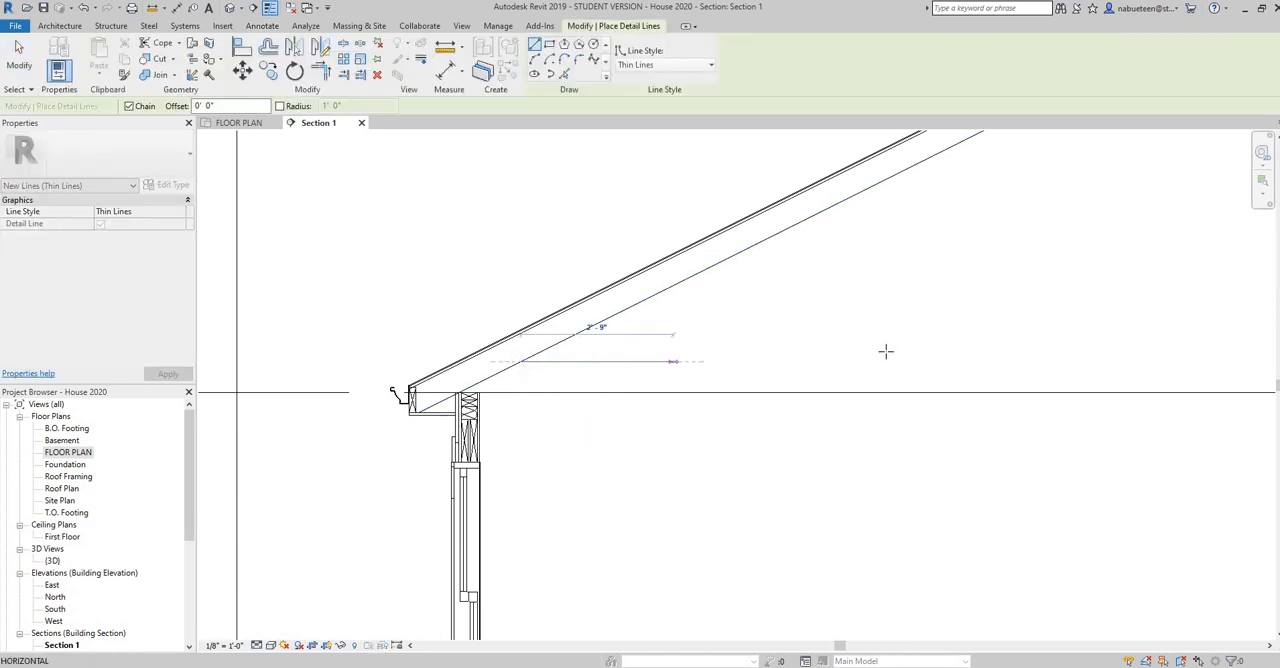
left_click(1022, 357)
right_click(1025, 357)
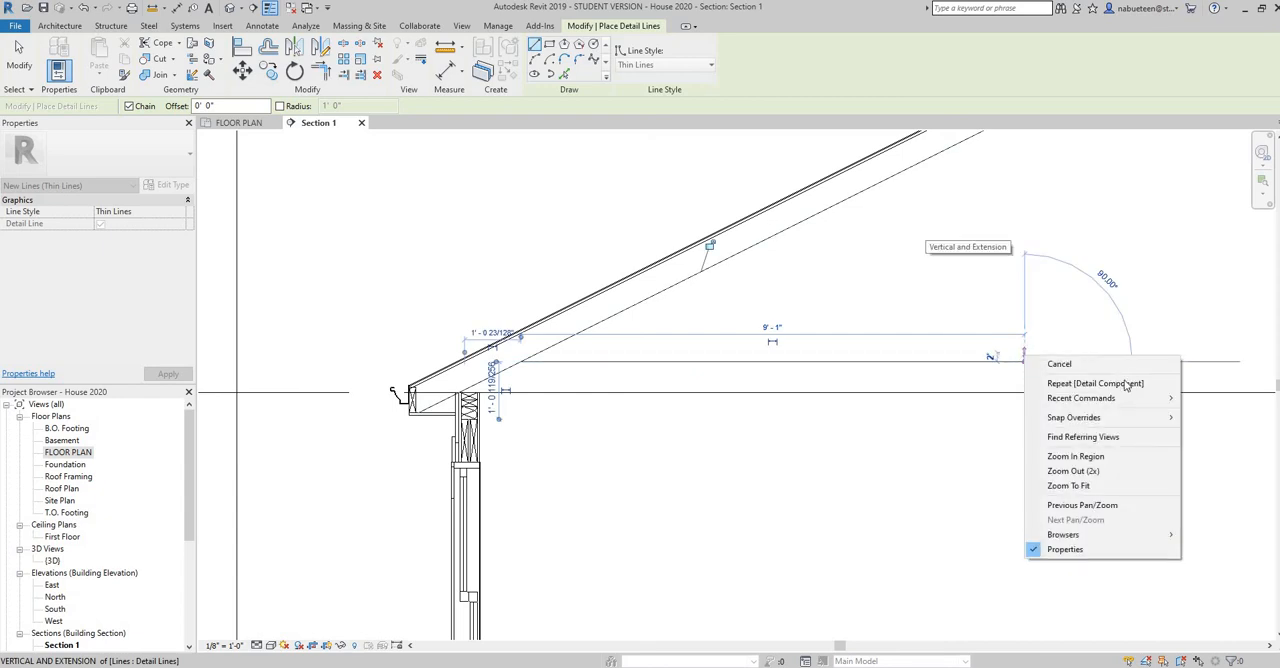
left_click(1062, 364)
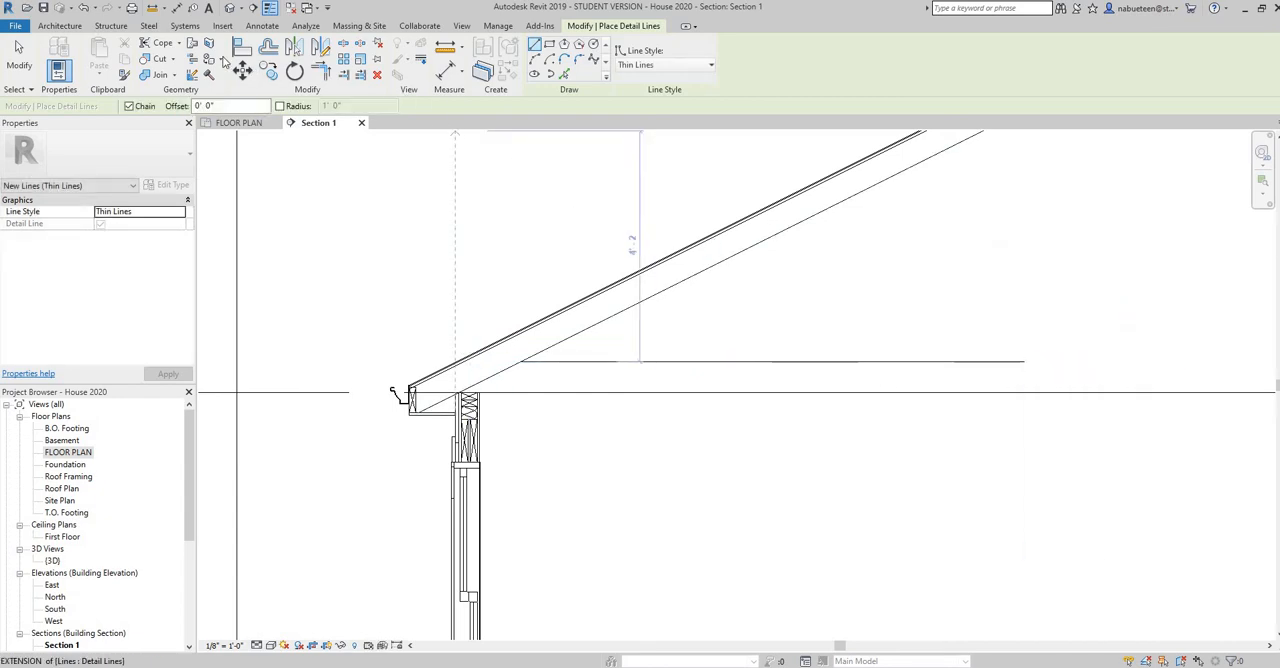
Add an aligned dimension between the truss bearing line and the new horizontal detail line
left_click(262, 26)
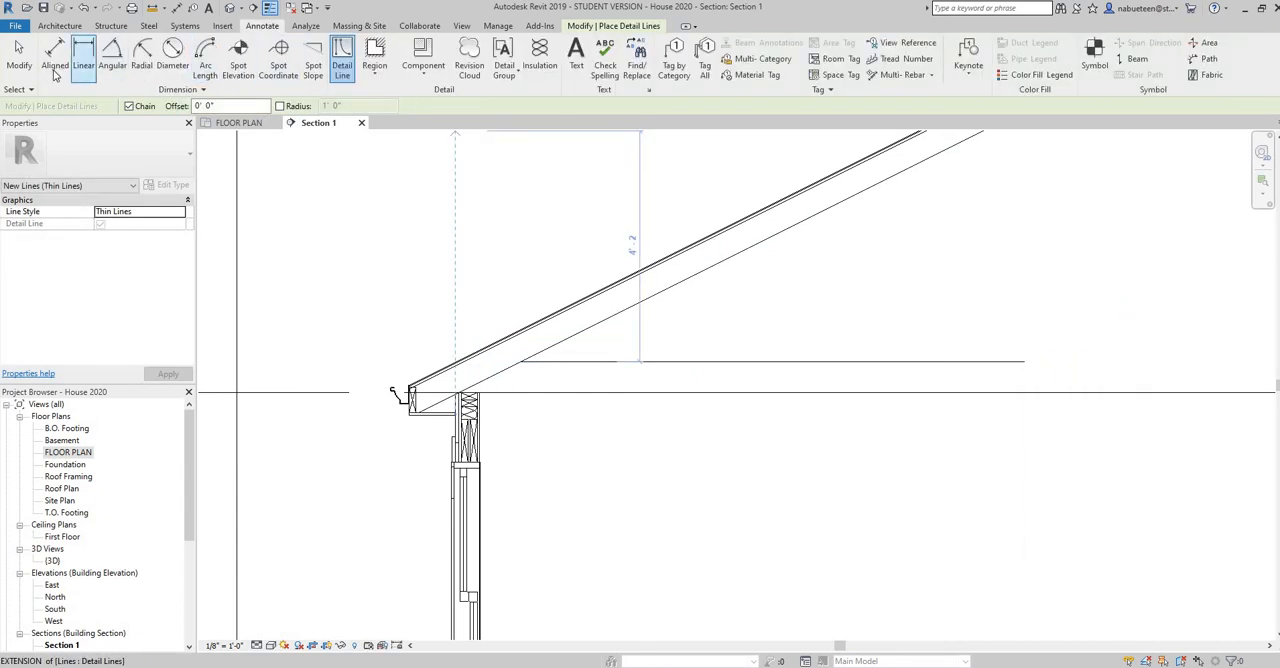
left_click(55, 56)
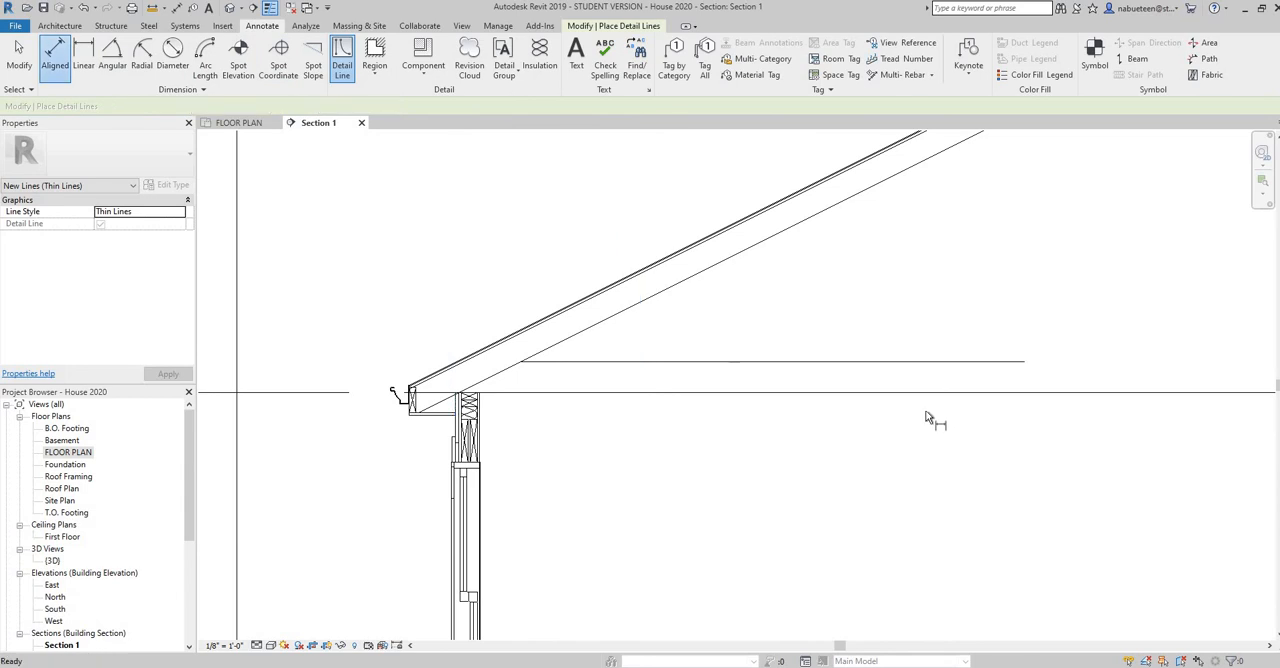
left_click(895, 367)
left_click(896, 374)
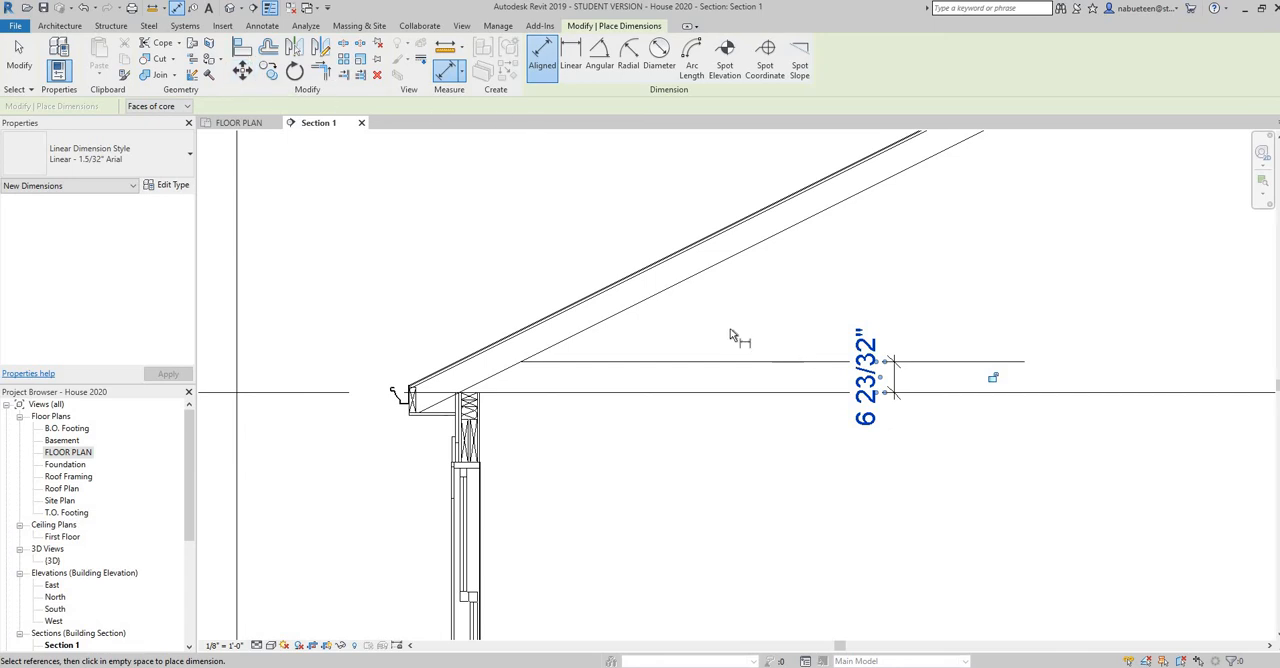
right_click(684, 322)
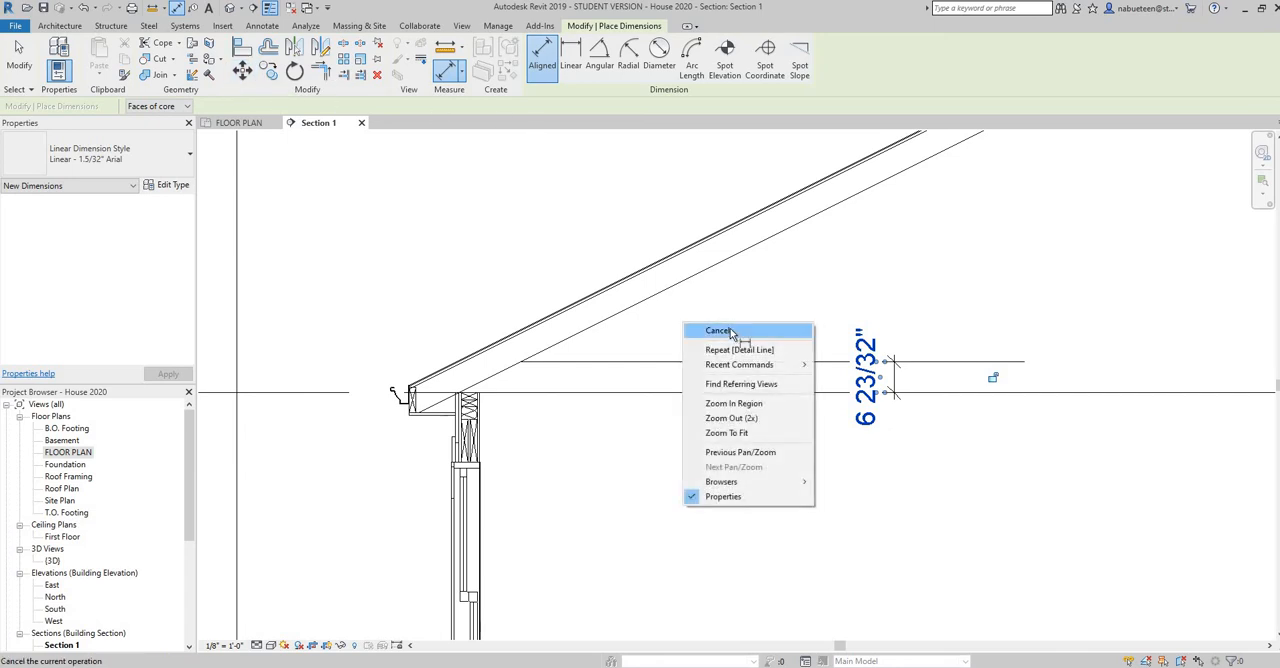
left_click(737, 331)
right_click(733, 329)
left_click(765, 338)
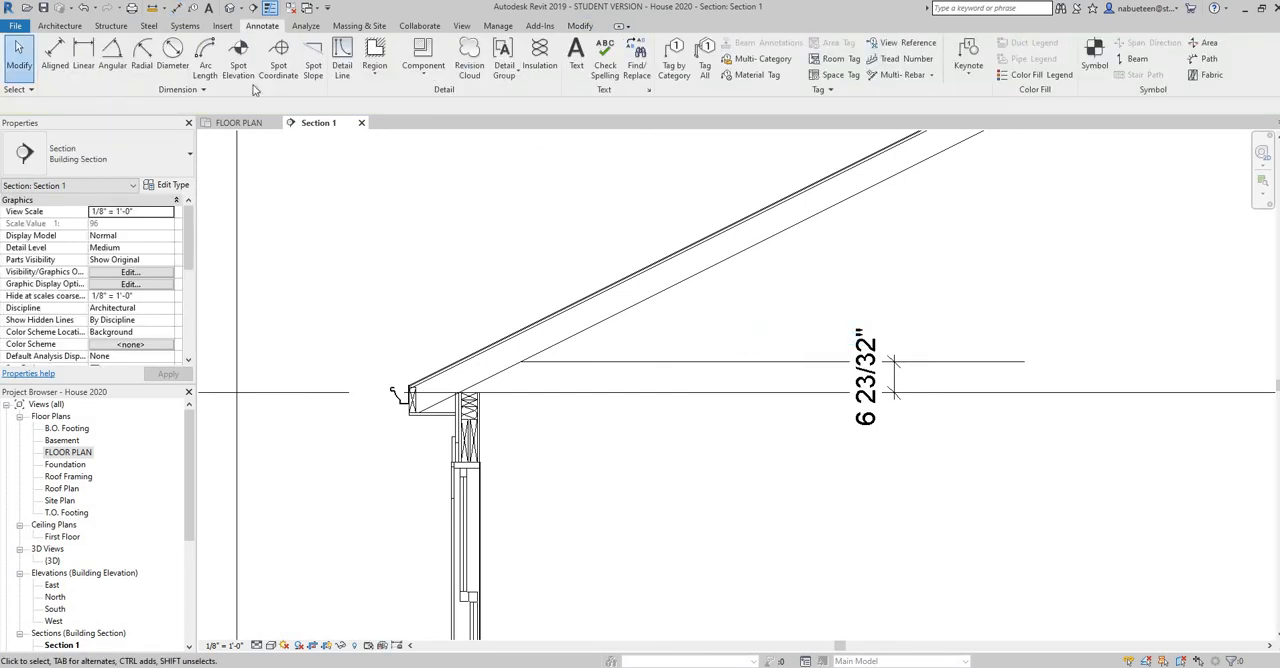
Set the detail line's height above the truss bearing line to 5.5" and delete the helper dimension
left_click(890, 362)
left_click(886, 376)
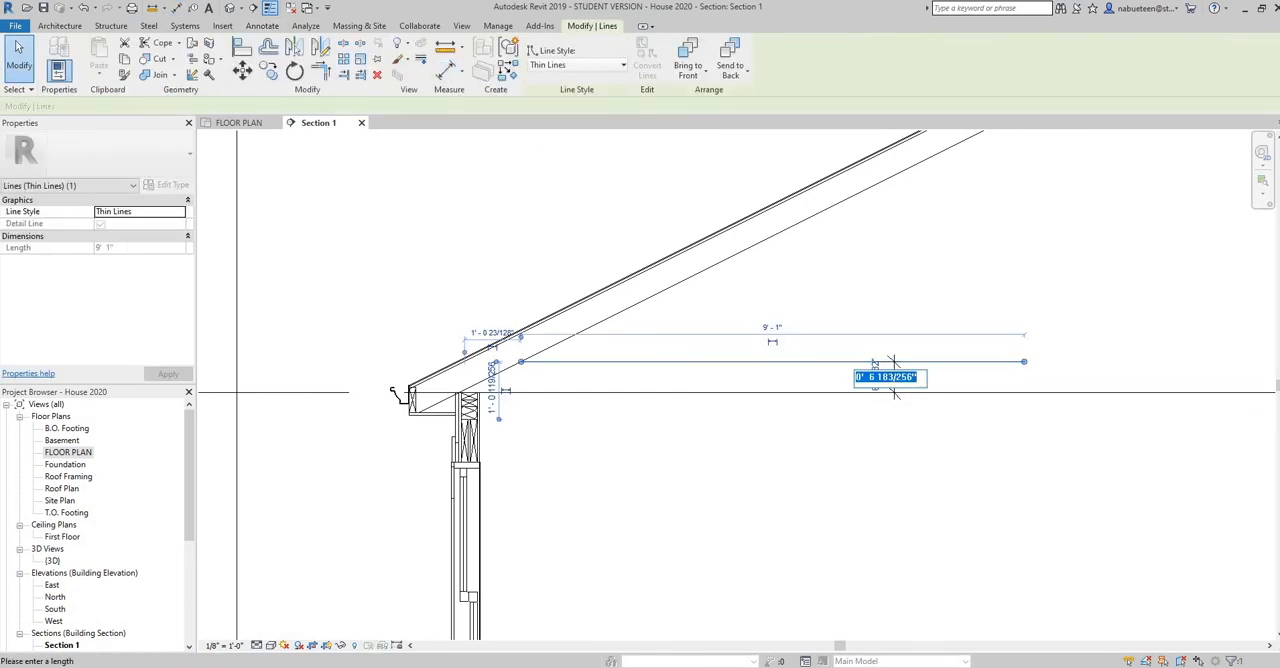
type("5.5\"")
key("Return")
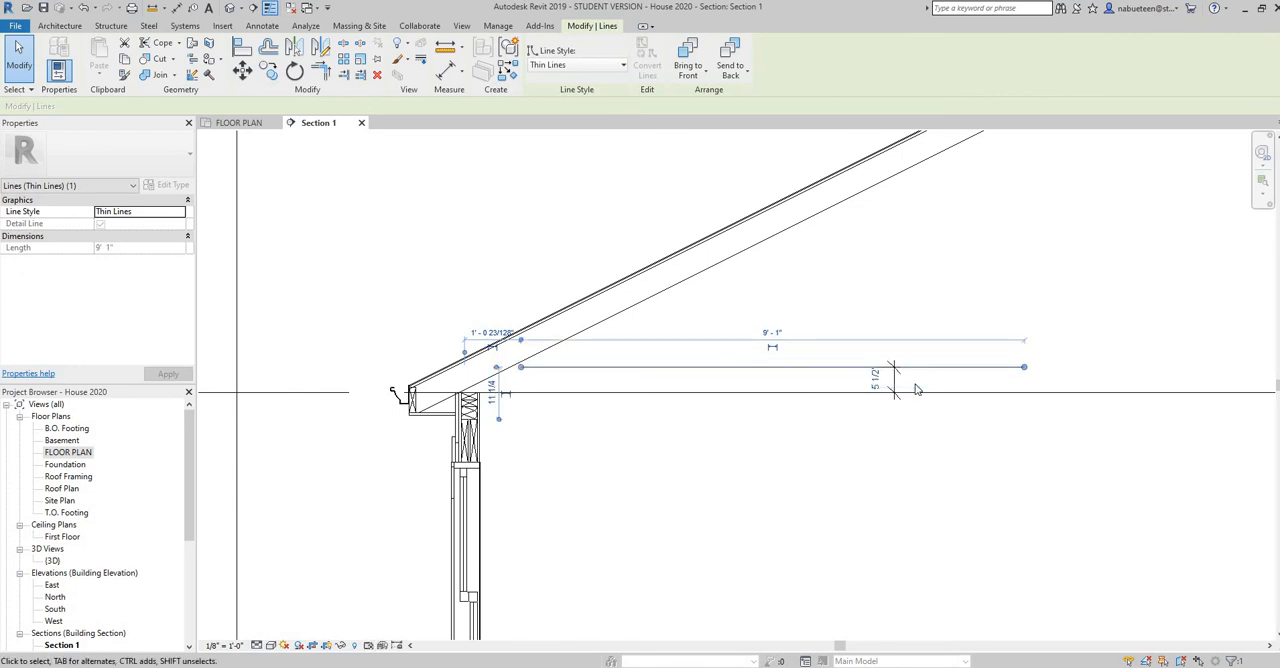
left_click(826, 439)
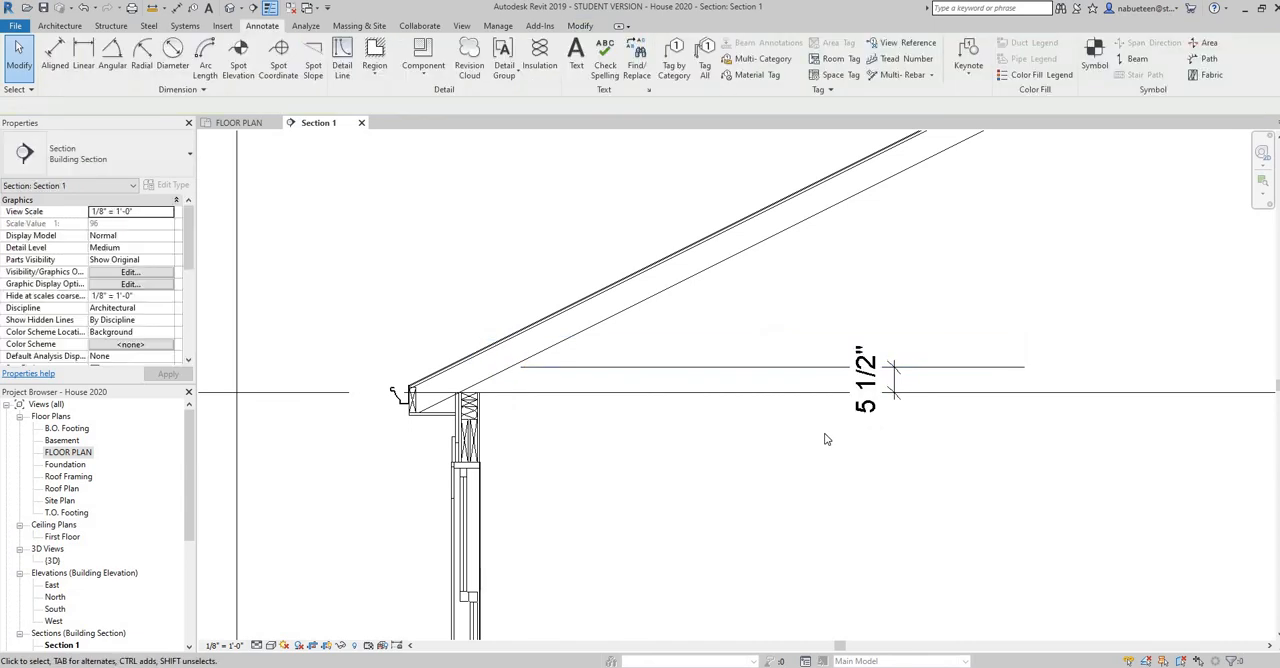
left_click(897, 376)
key("Delete")
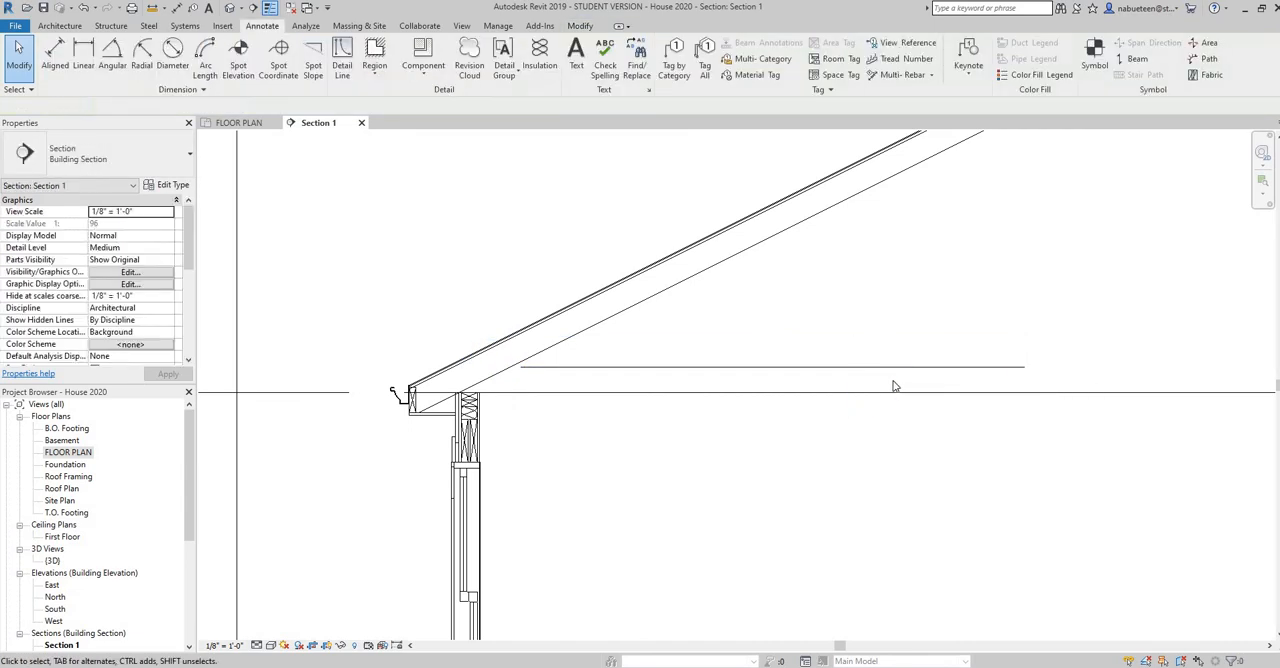
Extend the detail line's ends to the rafter's underside at the eave and to the section's crop boundary past the ridge
left_click(522, 368)
left_click_drag(521, 367, 509, 367)
left_click(565, 440)
scroll(920, 432, "down", 4)
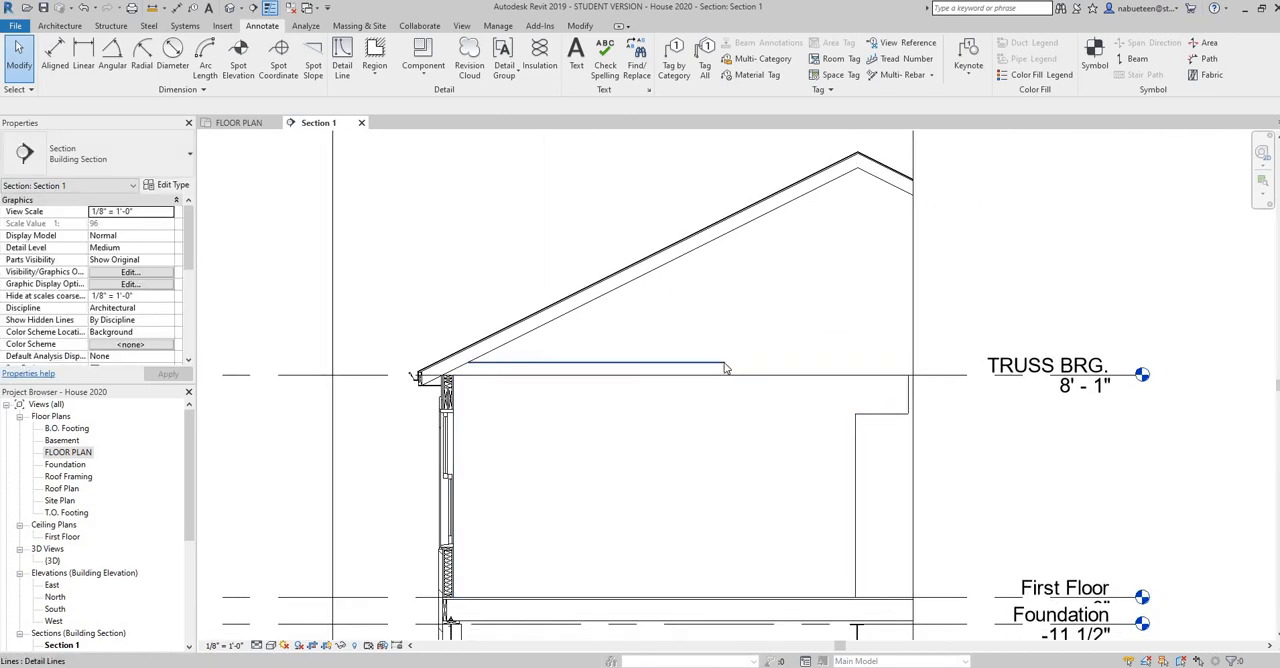
left_click(726, 369)
left_click_drag(726, 366, 910, 363)
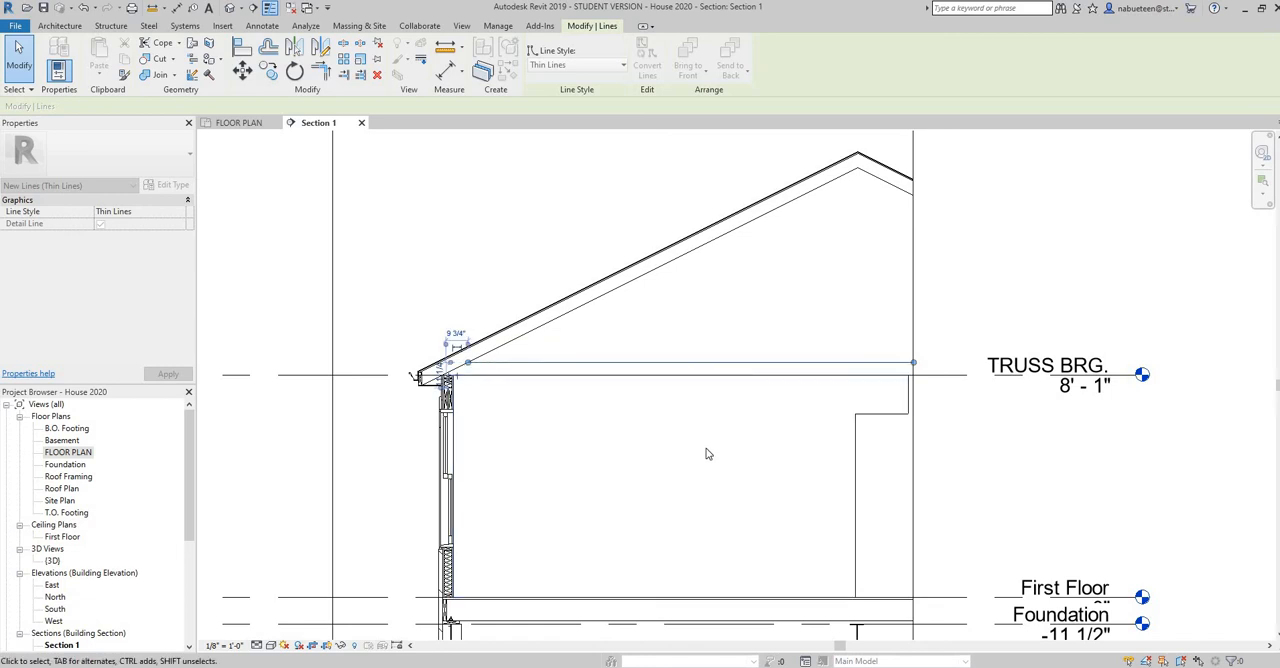
left_click(705, 452)
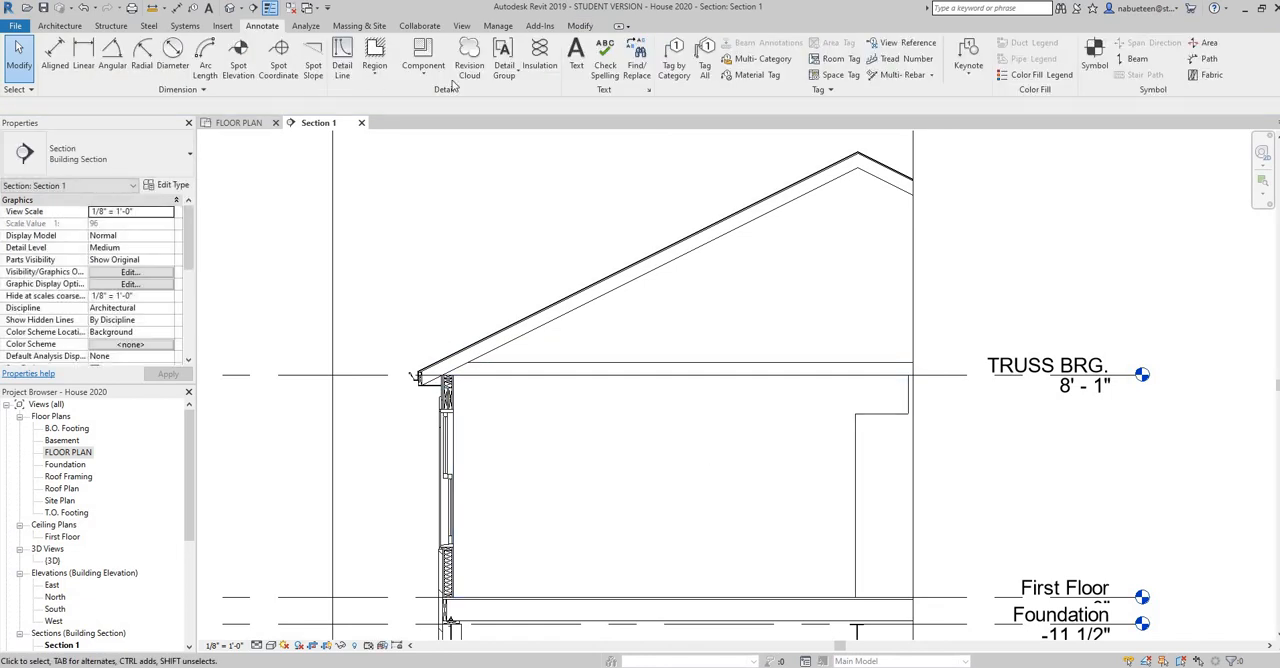
Place 9" wide batt insulation along the horizontal truss chord line, from the rafter's underside to the section's crop boundary
left_click(540, 68)
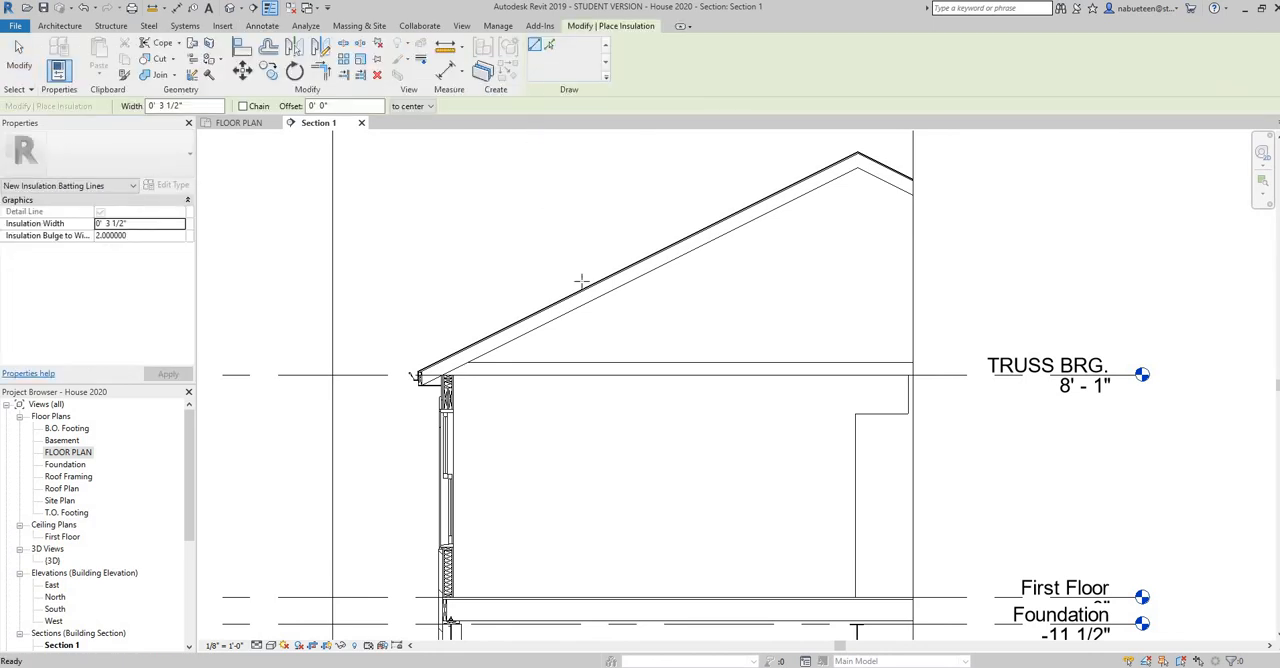
left_click(144, 222)
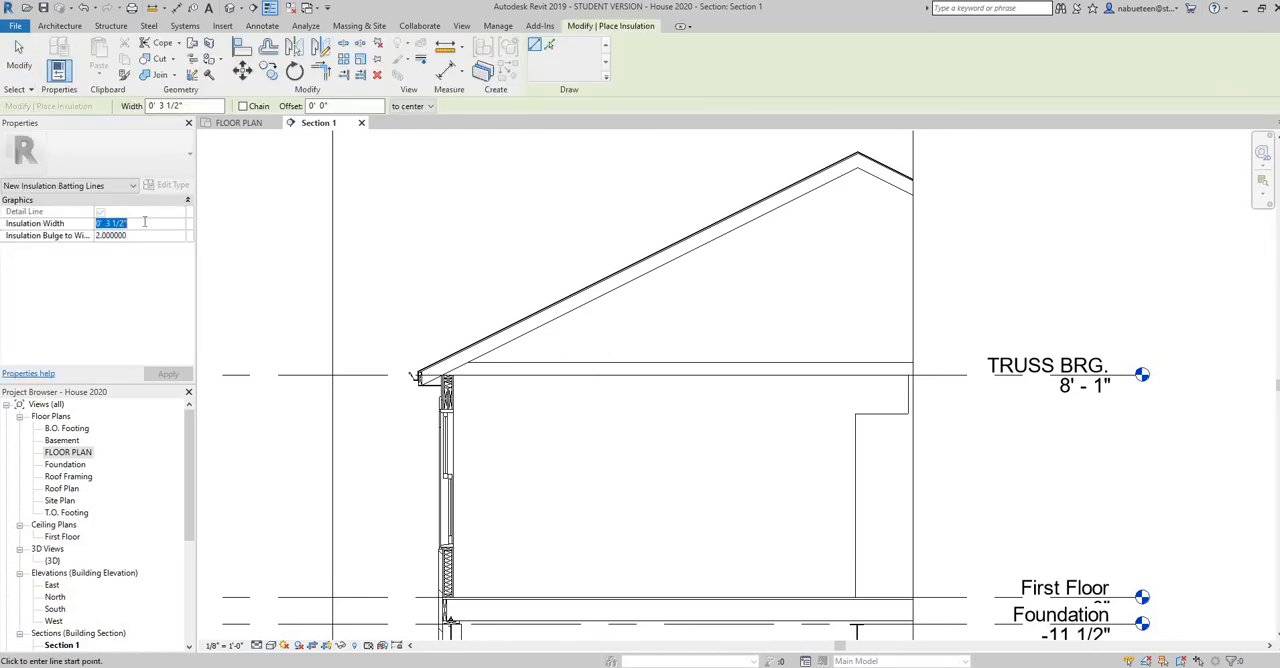
type("9")
key("Return")
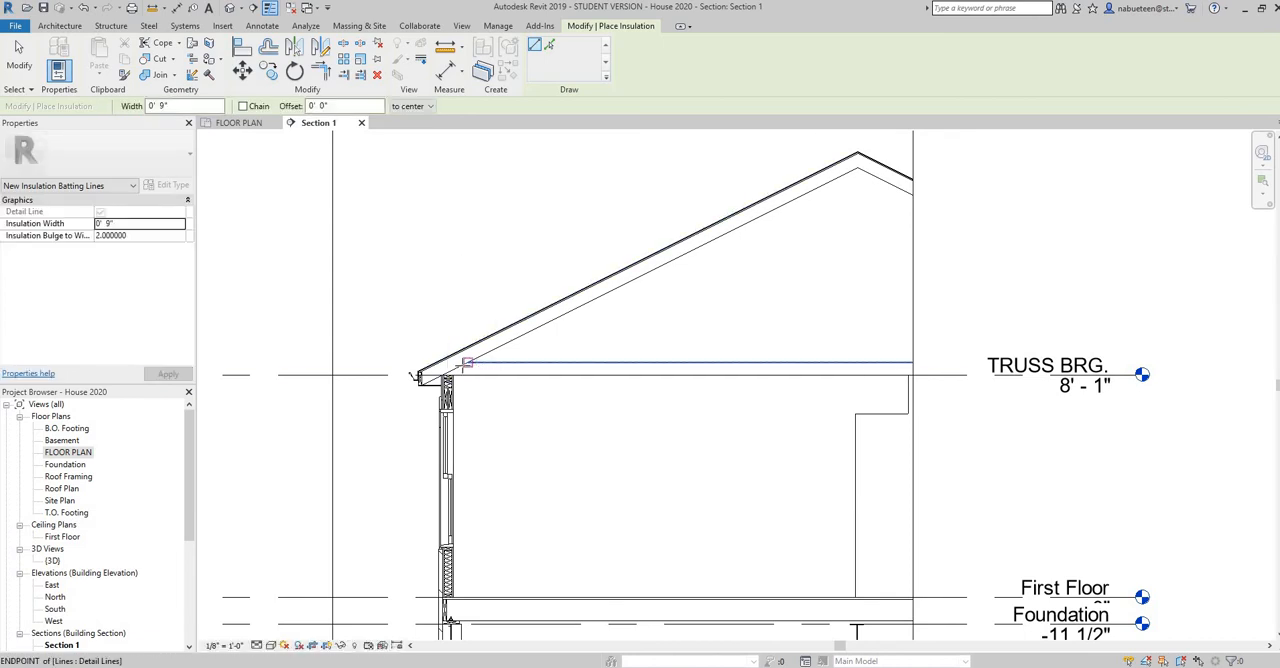
left_click(494, 362)
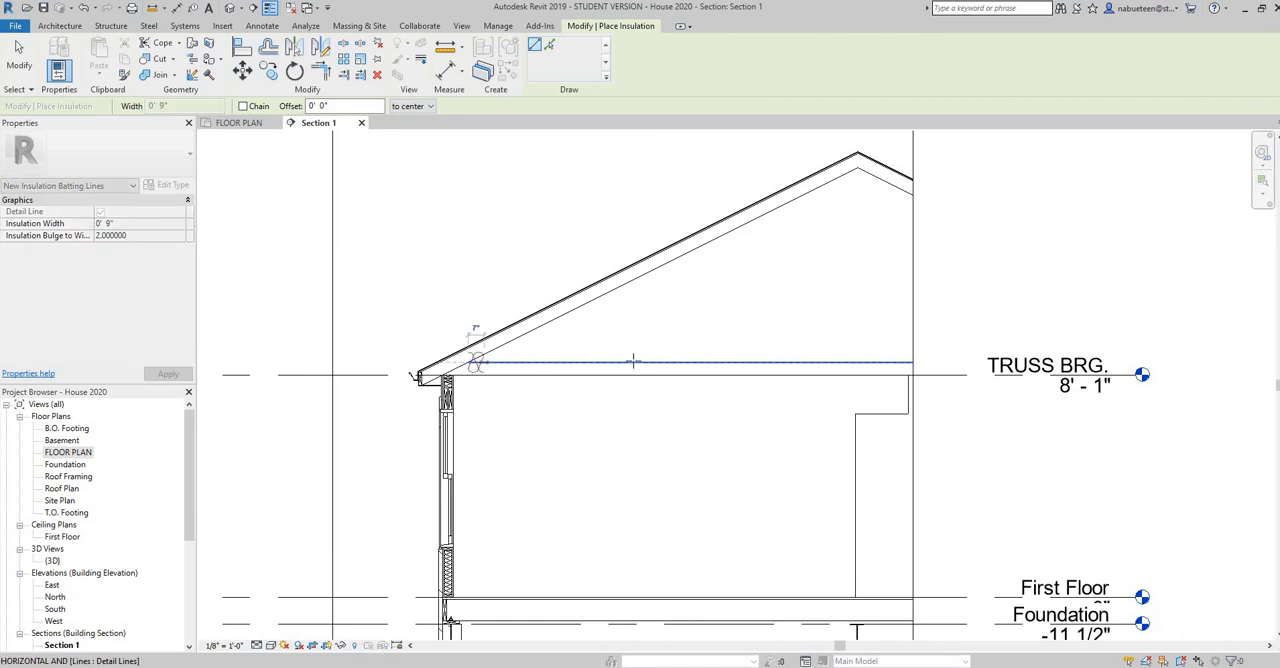
left_click(912, 362)
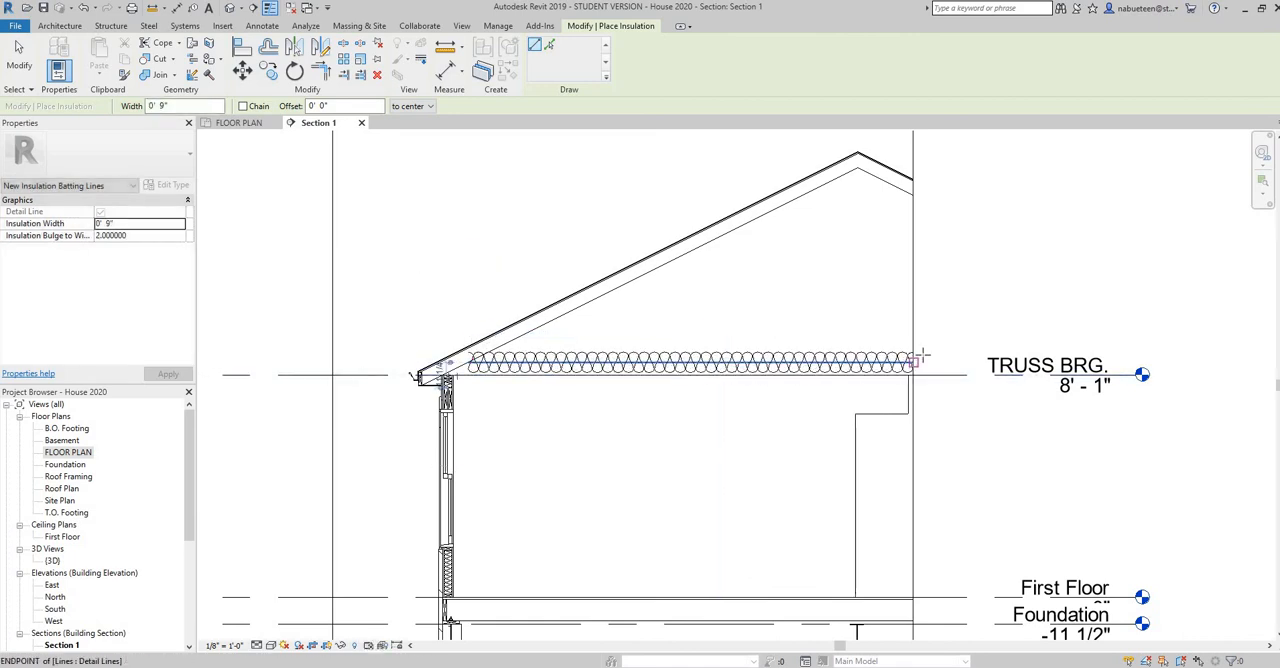
right_click(932, 345)
left_click(950, 353)
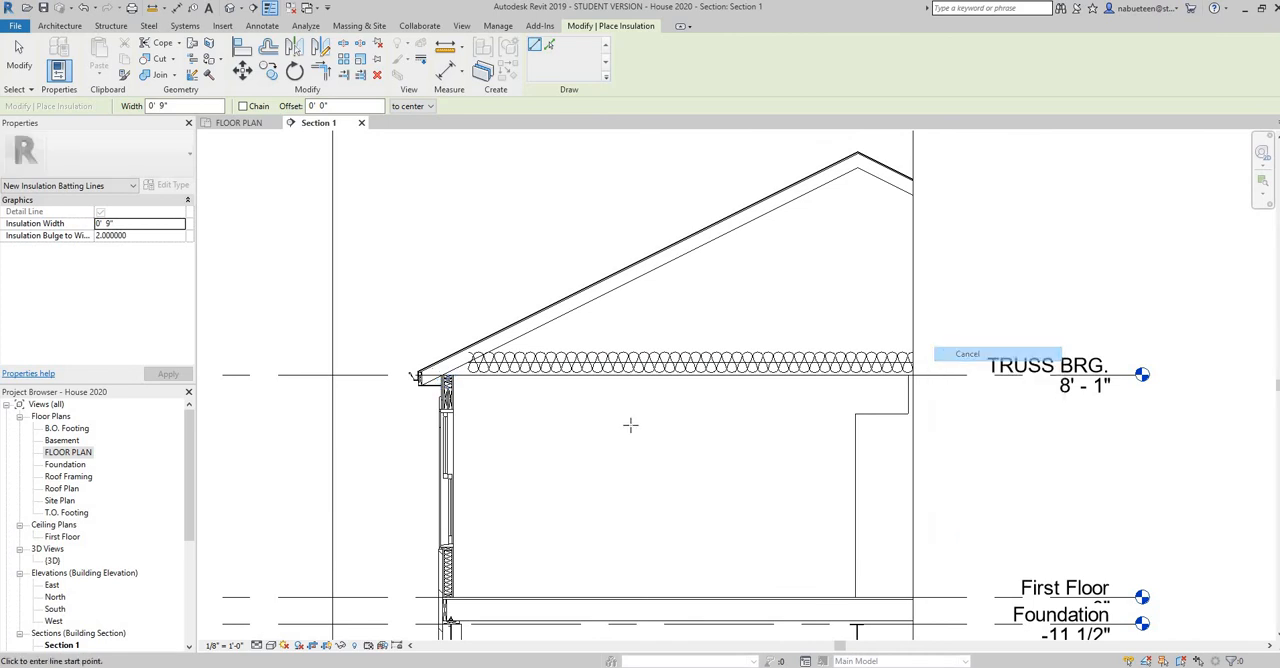
Move the attic insulation down so it rests on the truss bearing line, with its centreline 4 1/2" above that line
scroll(657, 426, "up", 2)
scroll(657, 426, "up", 2)
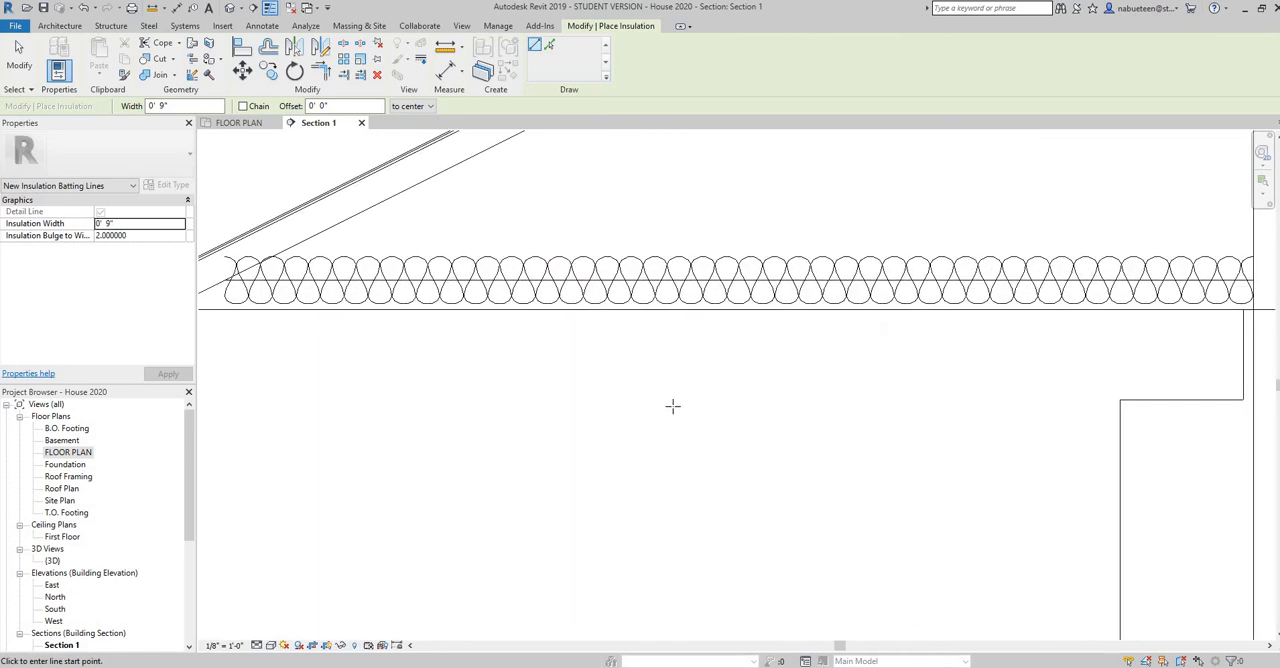
right_click(679, 409)
left_click(711, 415)
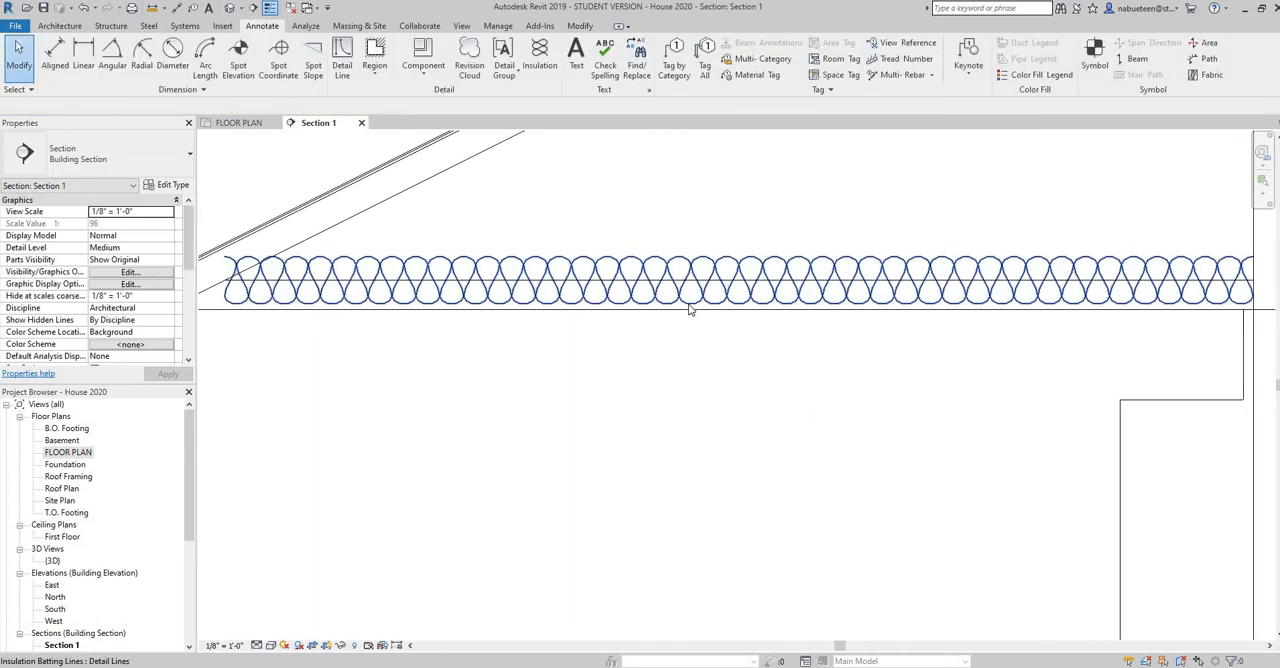
left_click(689, 309)
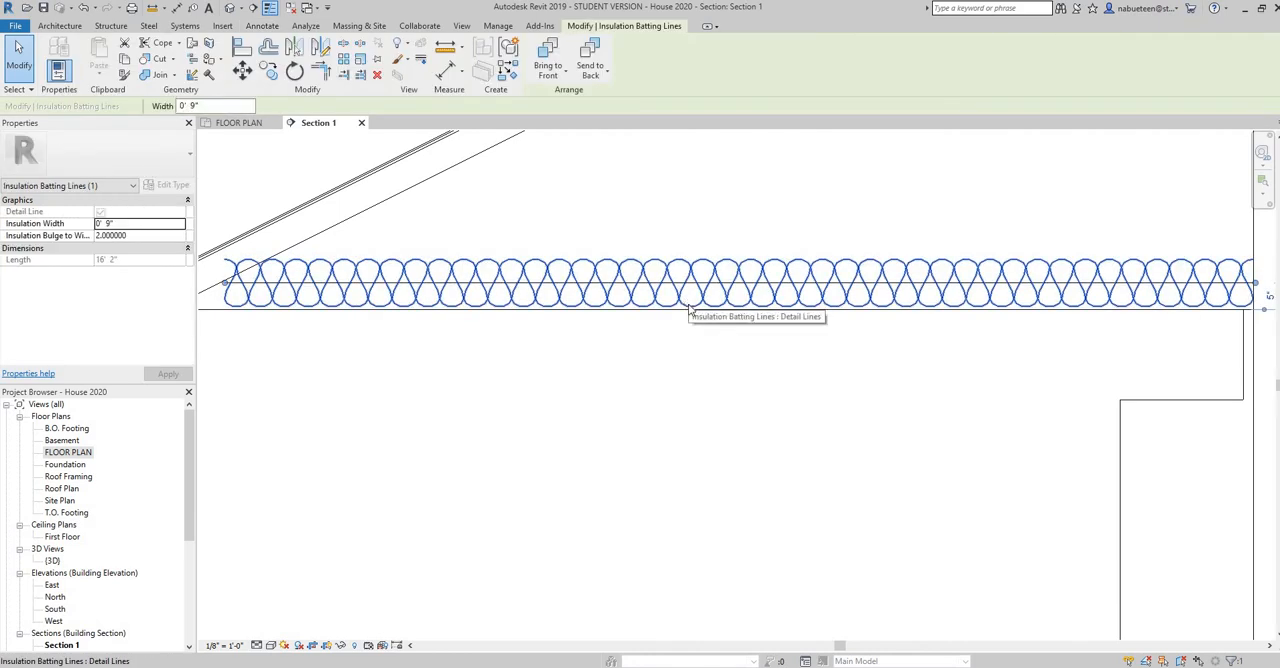
right_click(673, 372)
left_click(710, 58)
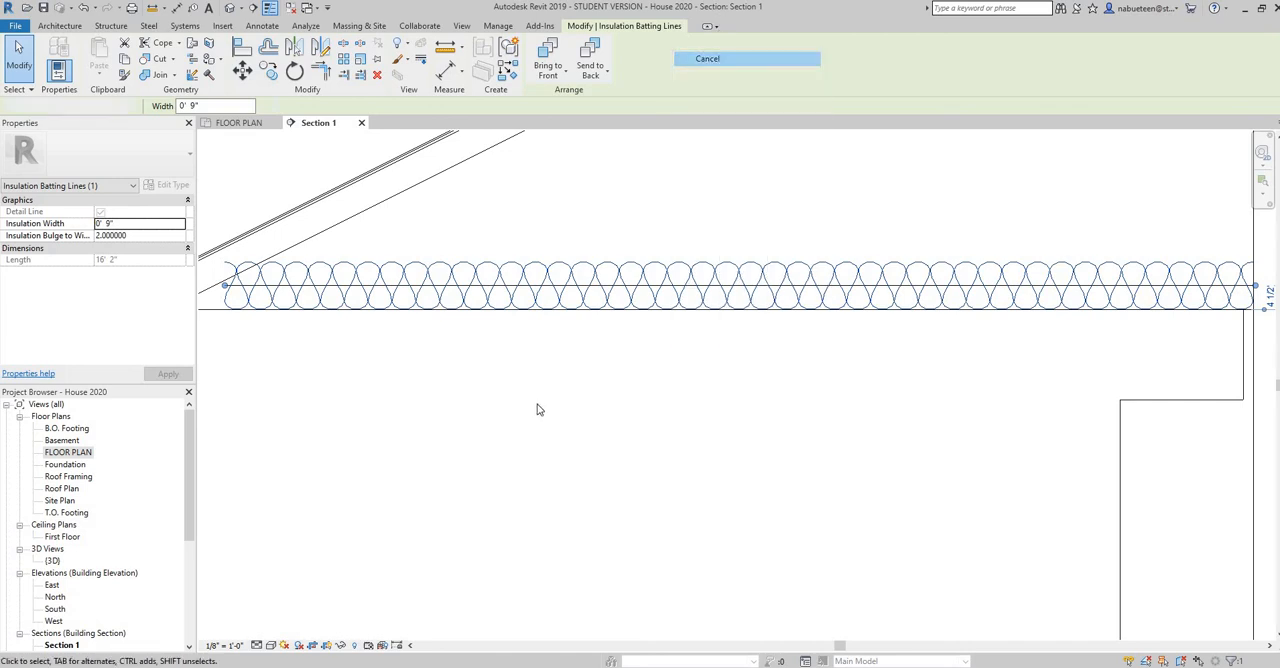
Stretch the attic insulation's eave end toward the exterior wall, making the batt about 16'-7" long
scroll(561, 422, "down", 1)
middle_click_drag(562, 422, 680, 437)
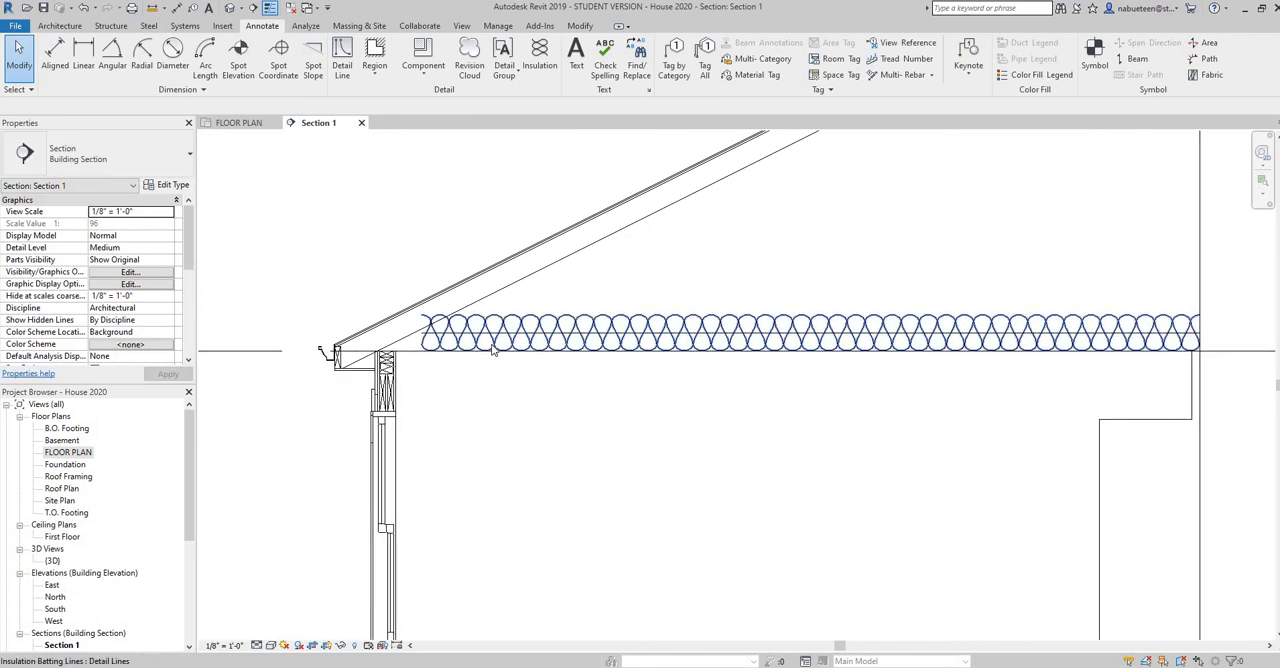
left_click(431, 347)
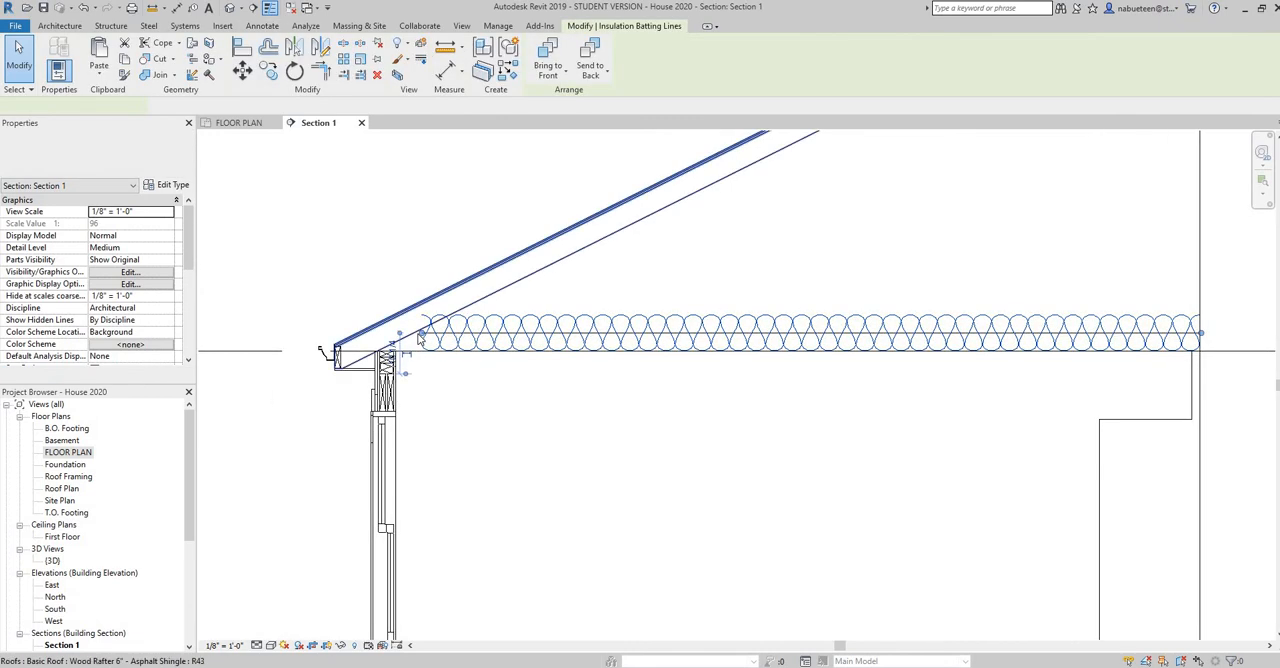
left_click_drag(417, 334, 405, 338)
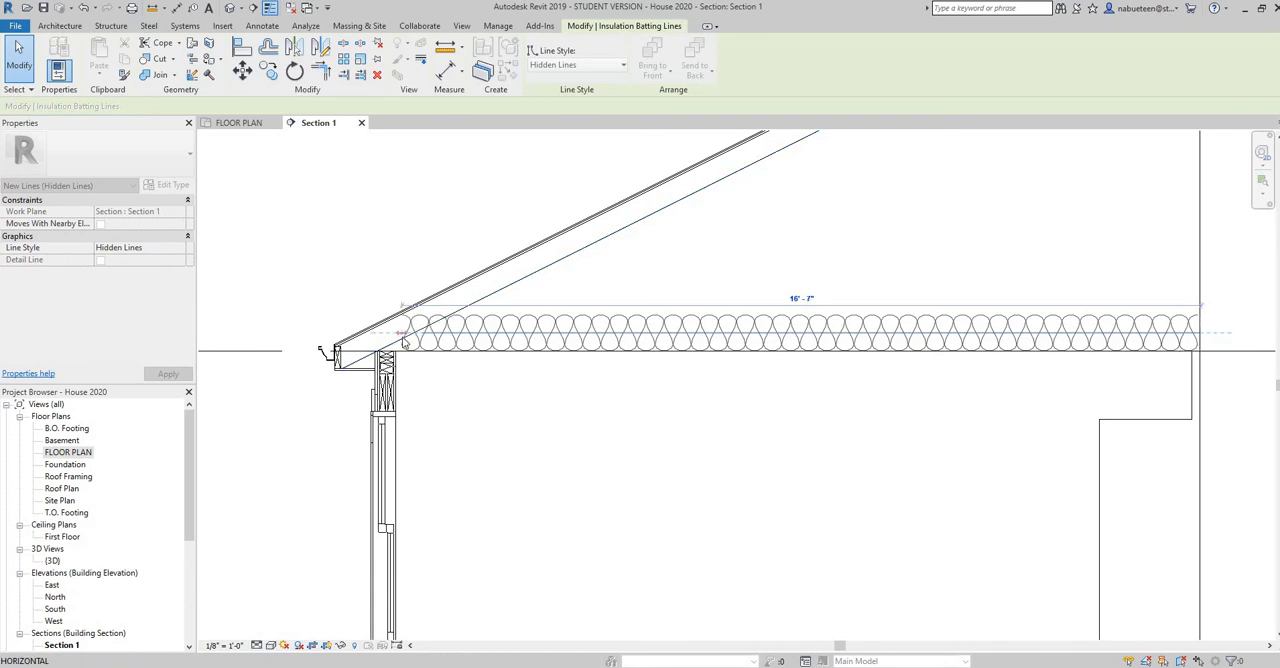
right_click(499, 415)
left_click(531, 105)
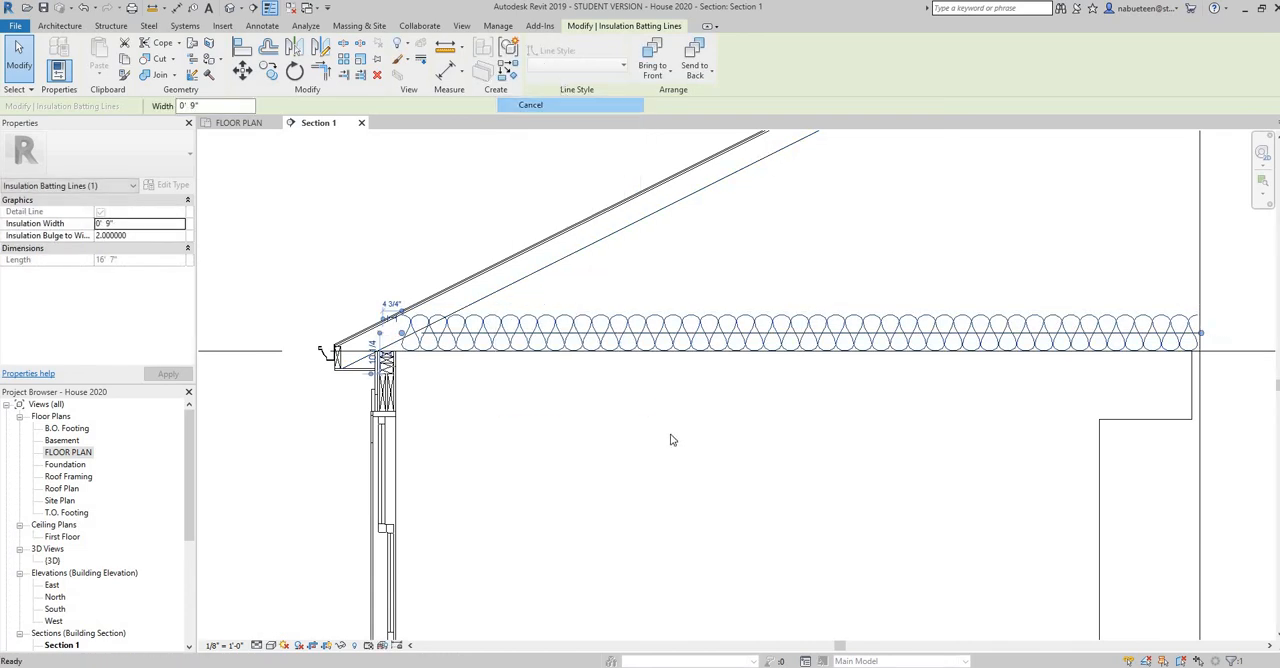
Draw a horizontal Thin Lines detail line about 4'-11" long just below the truss bearing line, starting at the exterior wall's top plates
scroll(740, 468, "down", 2)
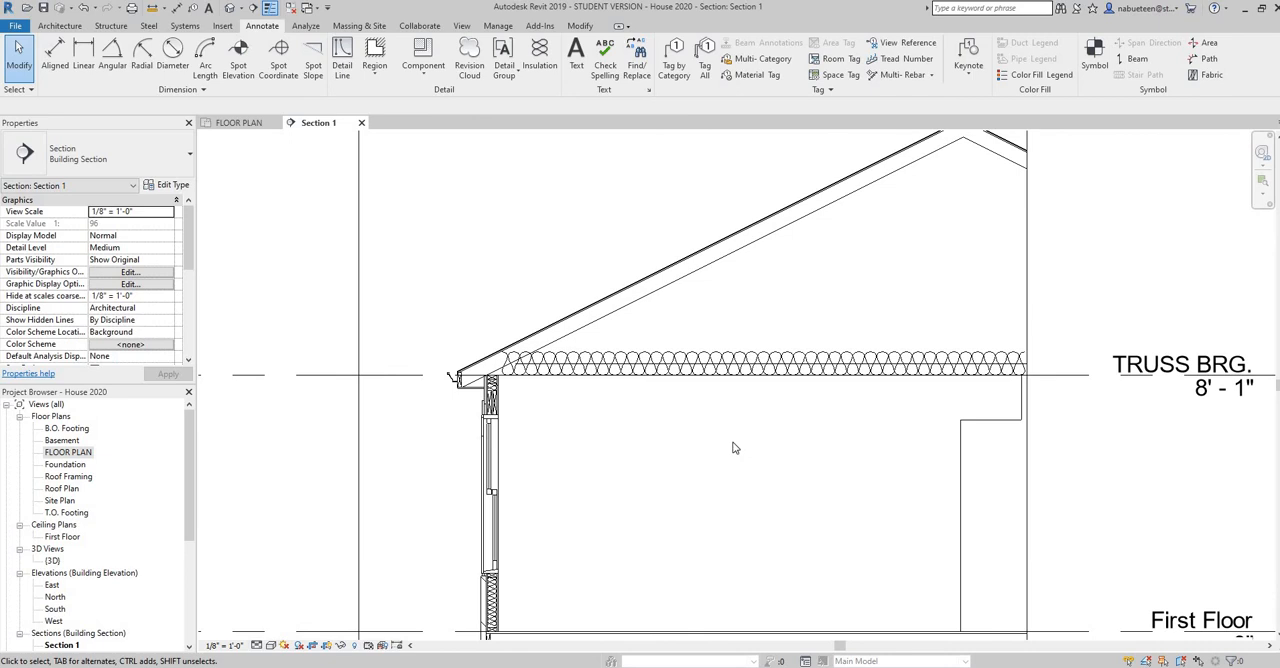
scroll(733, 445, "up", 4)
middle_click_drag(681, 451, 896, 491)
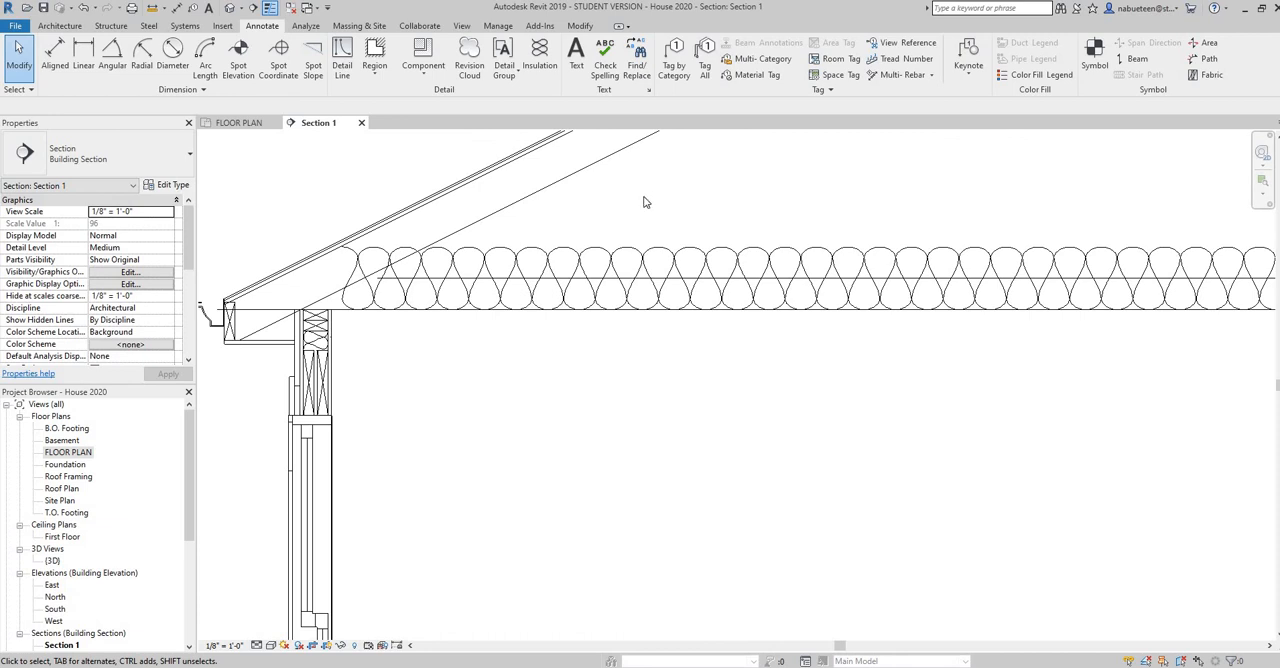
left_click(342, 62)
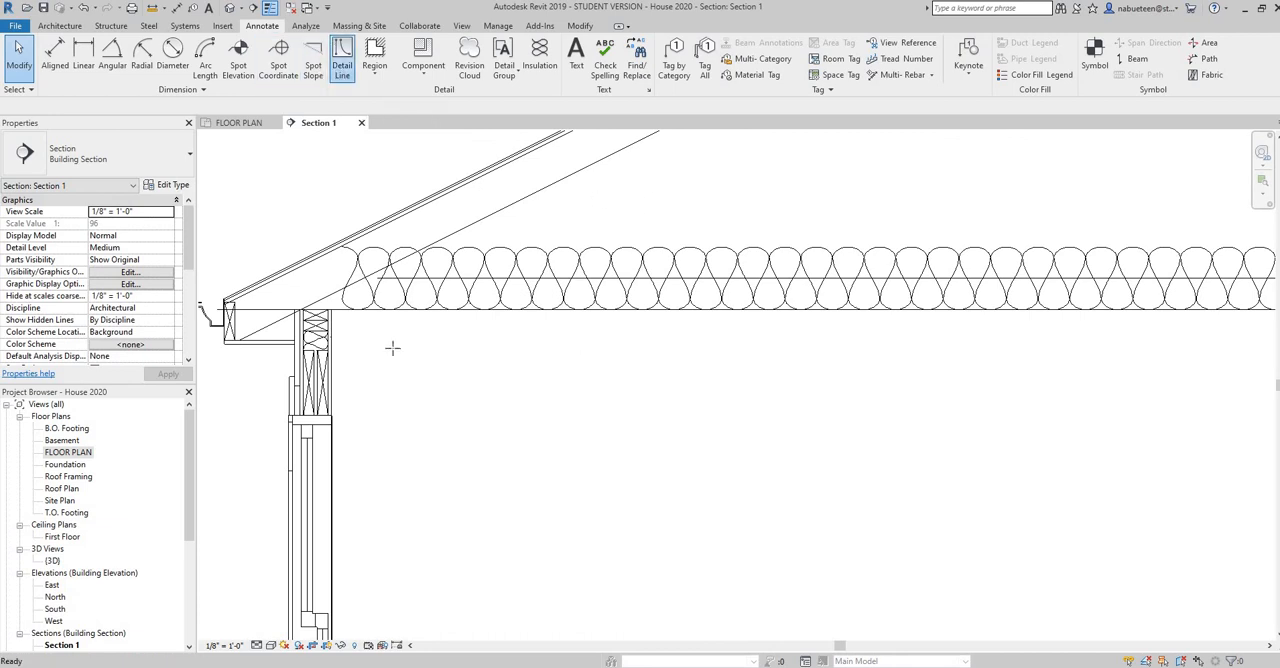
left_click(332, 318)
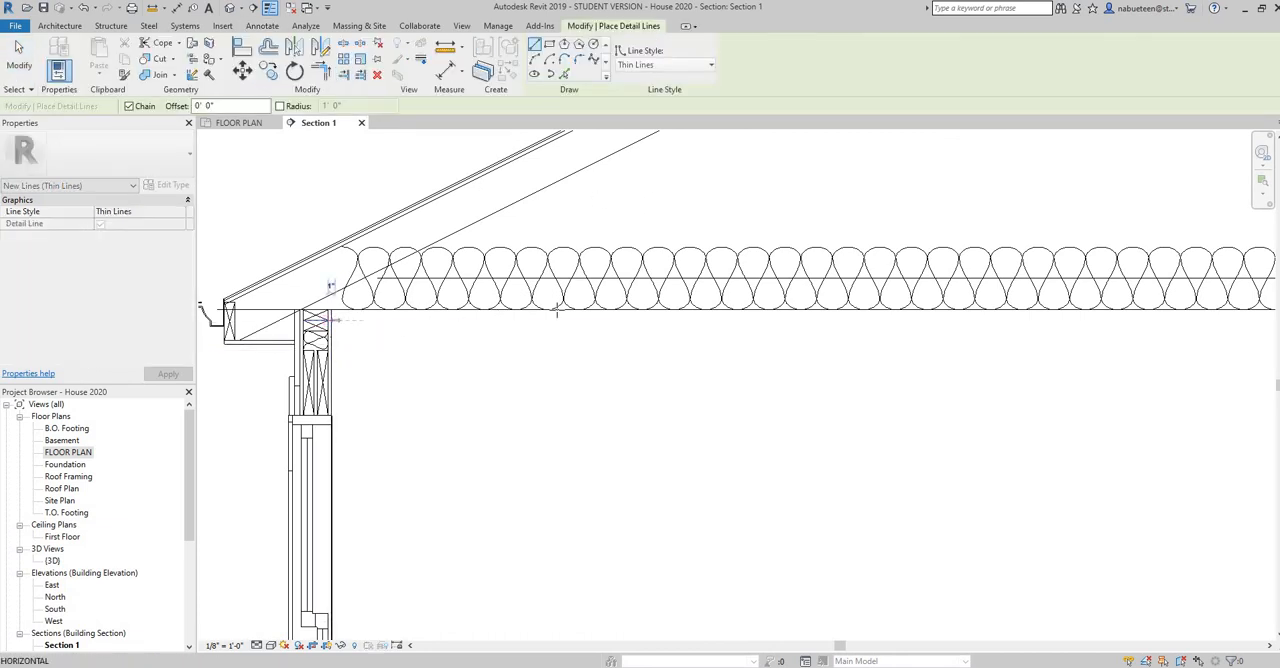
left_click(741, 320)
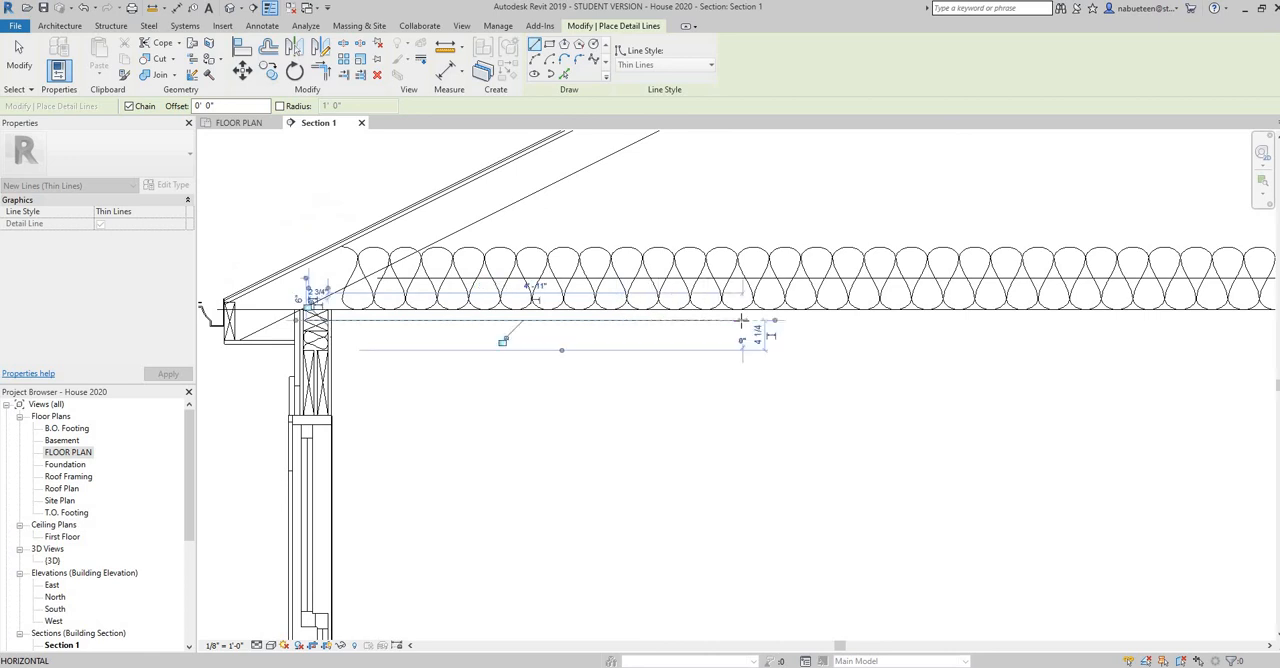
right_click(739, 320)
left_click(776, 330)
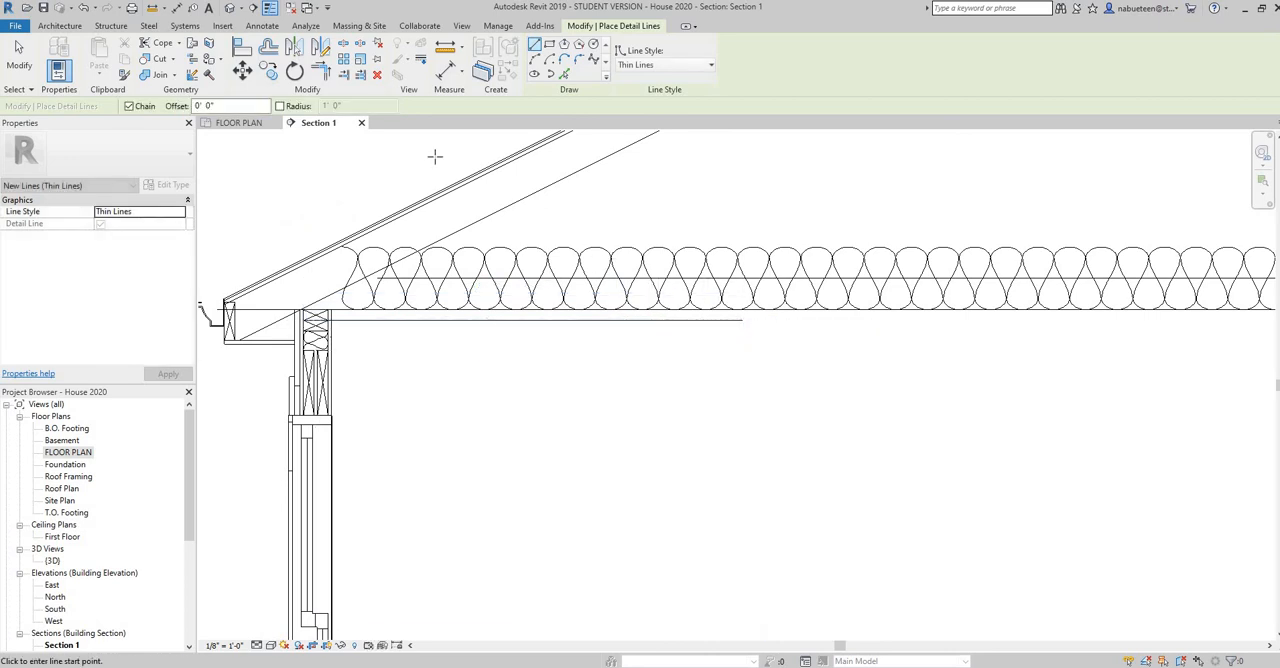
Add an aligned dimension between the new ceiling detail line and the truss bearing line
left_click(262, 25)
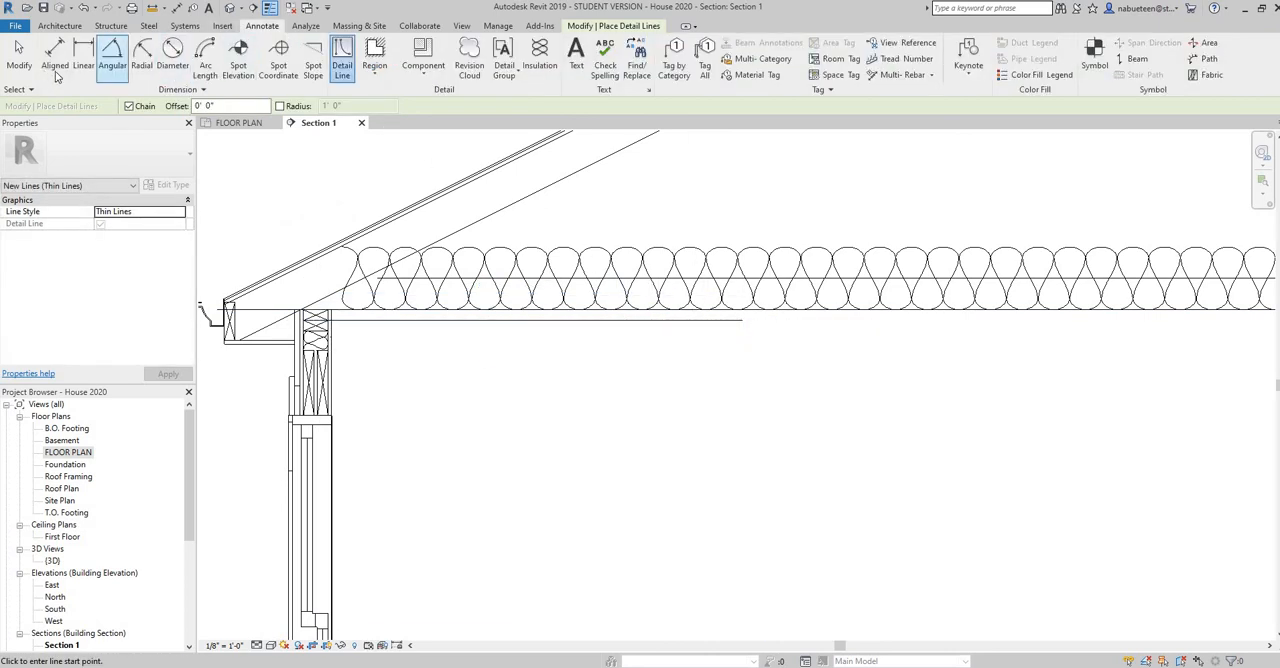
left_click(54, 55)
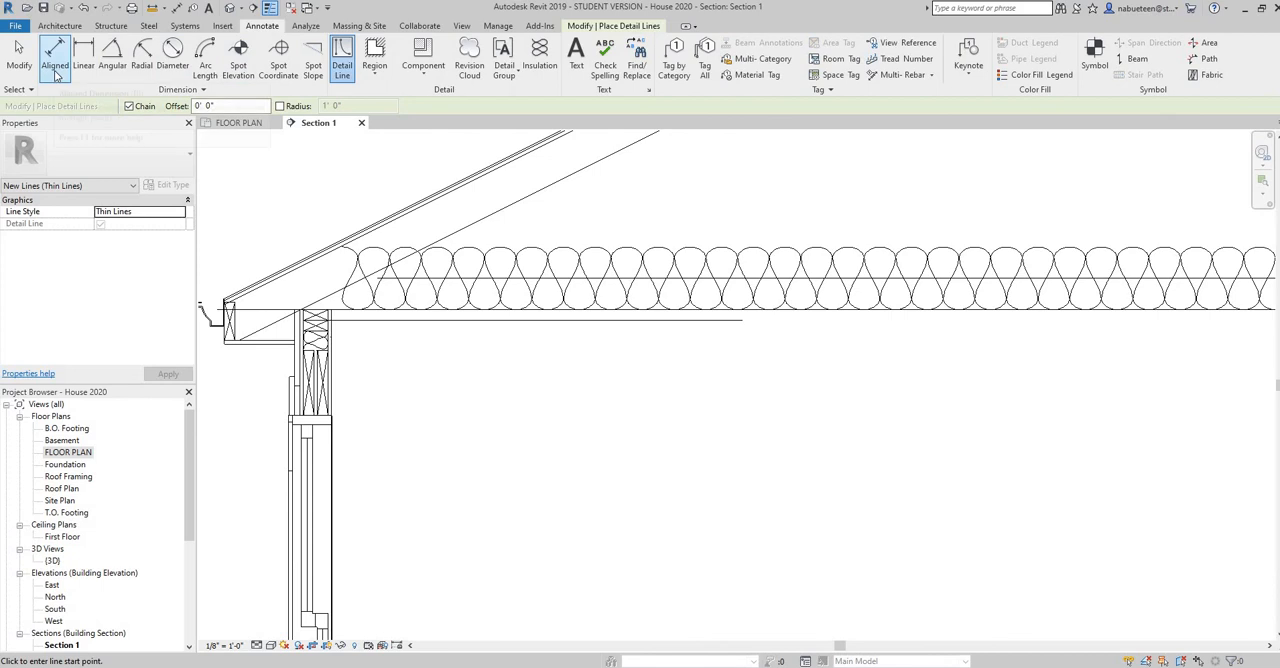
left_click(730, 319)
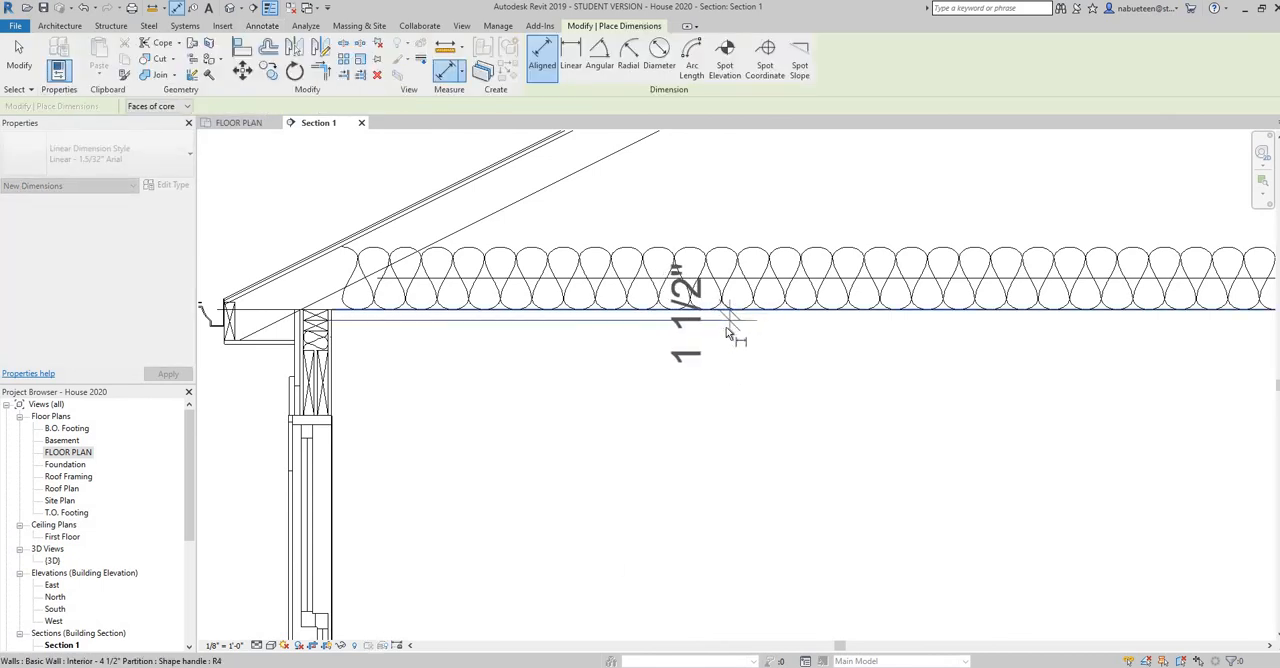
left_click(728, 329)
right_click(727, 328)
left_click(762, 338)
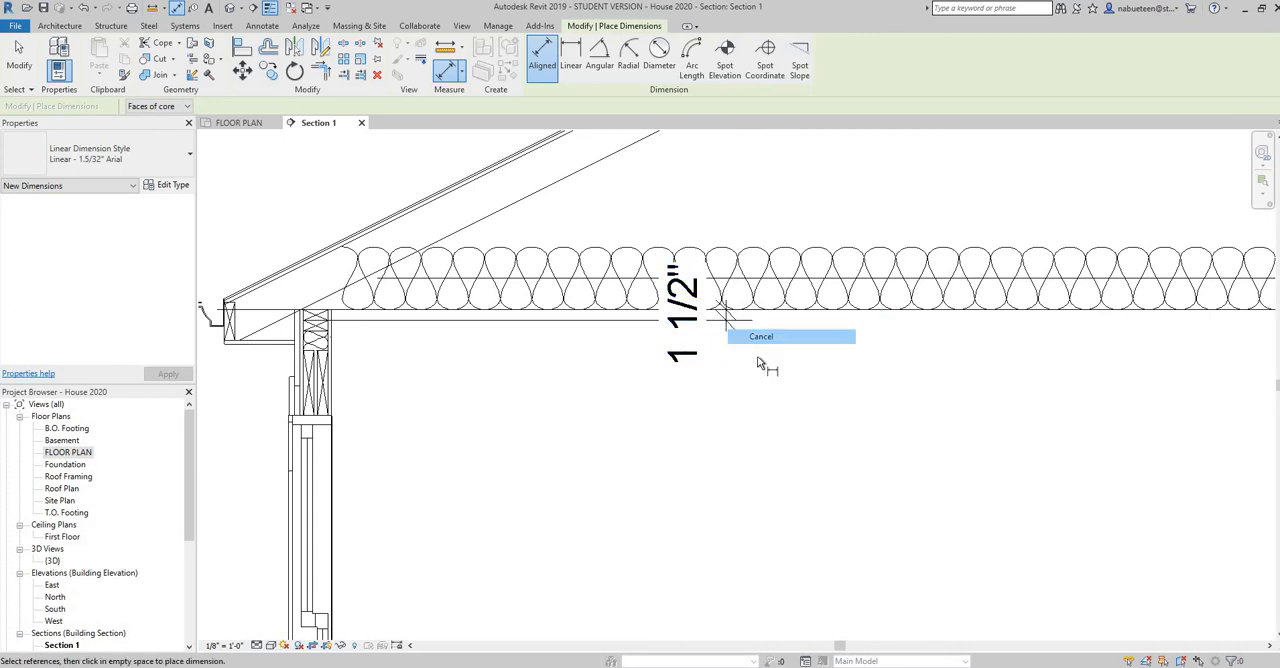
right_click(733, 368)
left_click(767, 376)
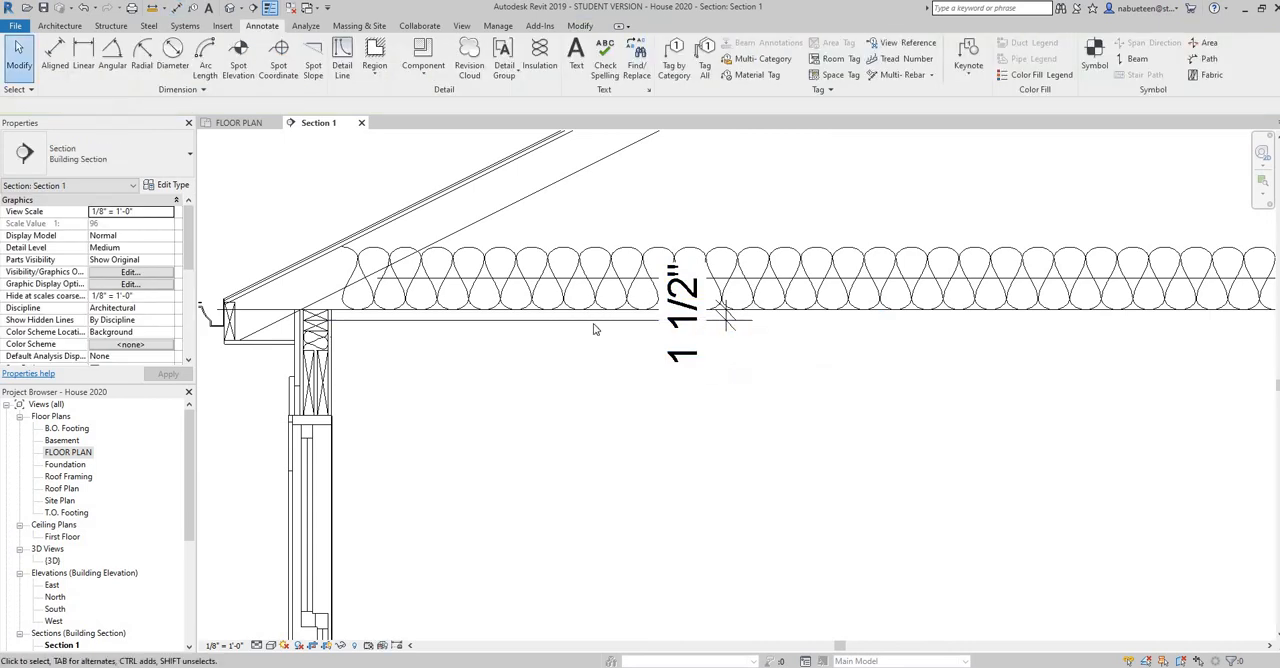
Set the ceiling line's distance below the truss bearing line to 5/8" and delete the helper dimension
left_click(700, 319)
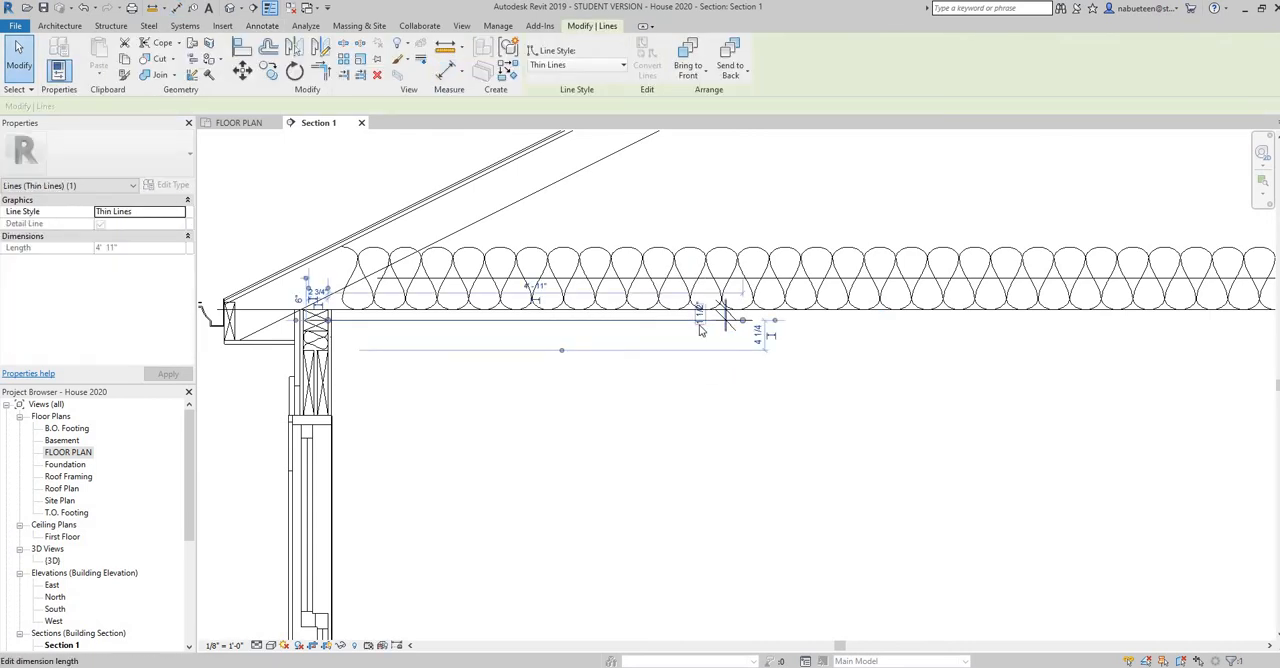
left_click(700, 329)
type("5/8\"")
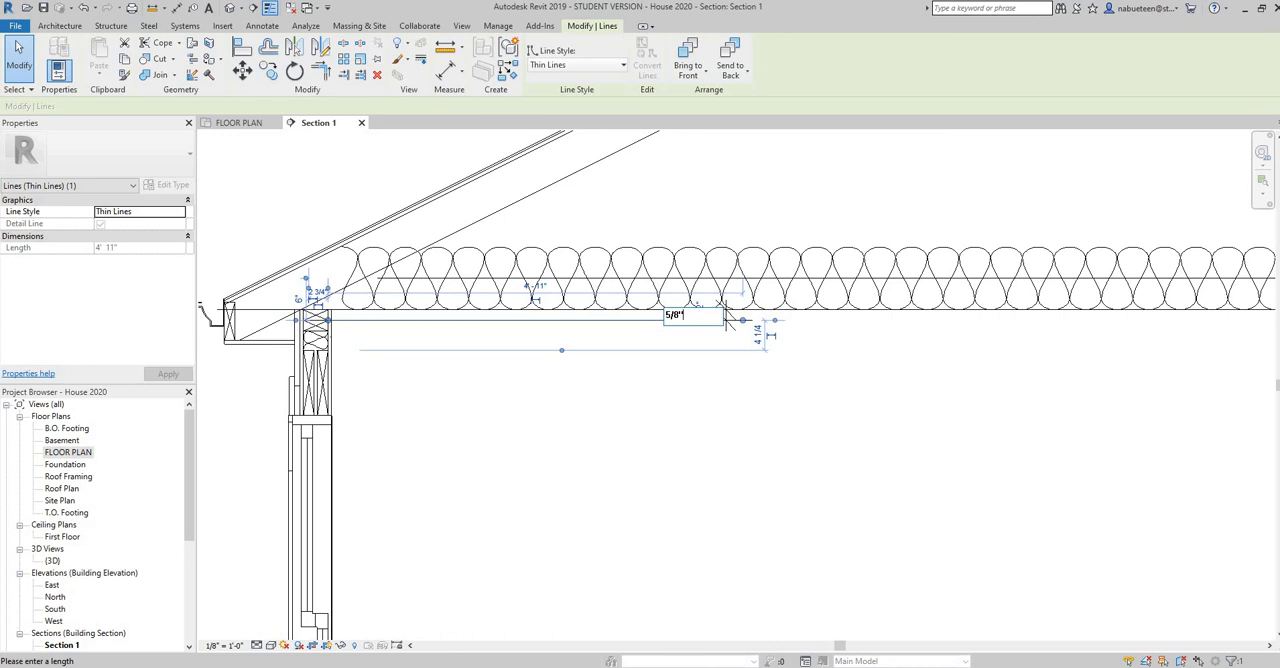
key("Return")
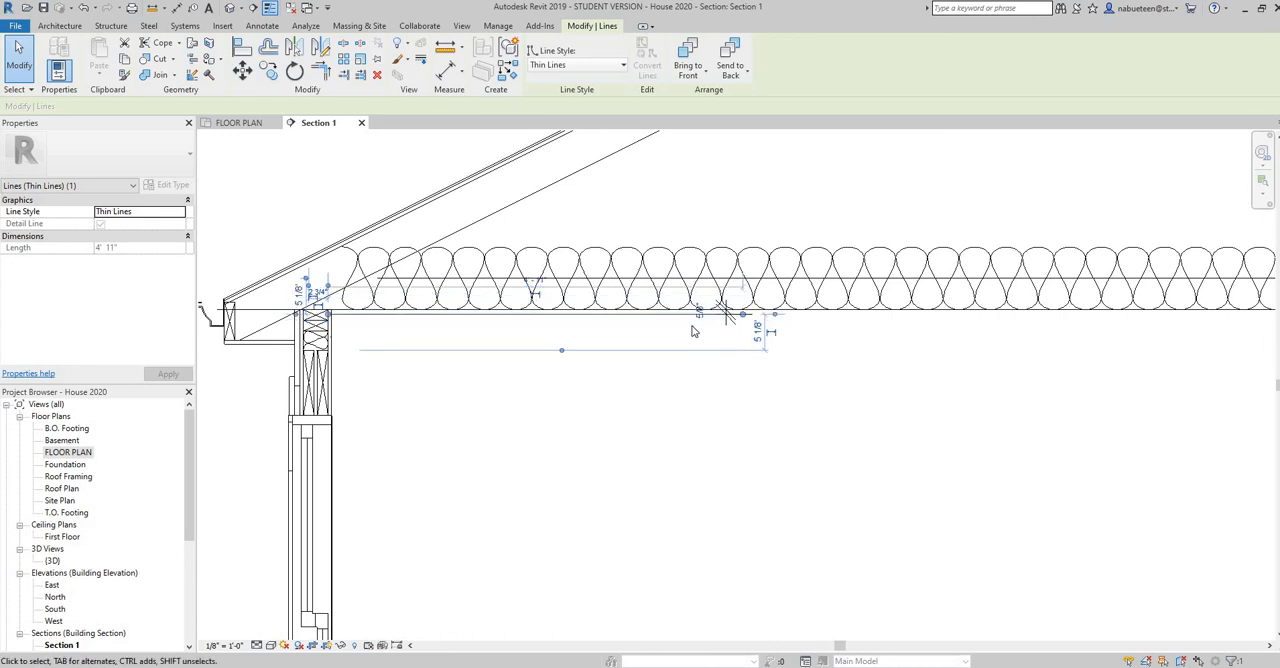
right_click(707, 393)
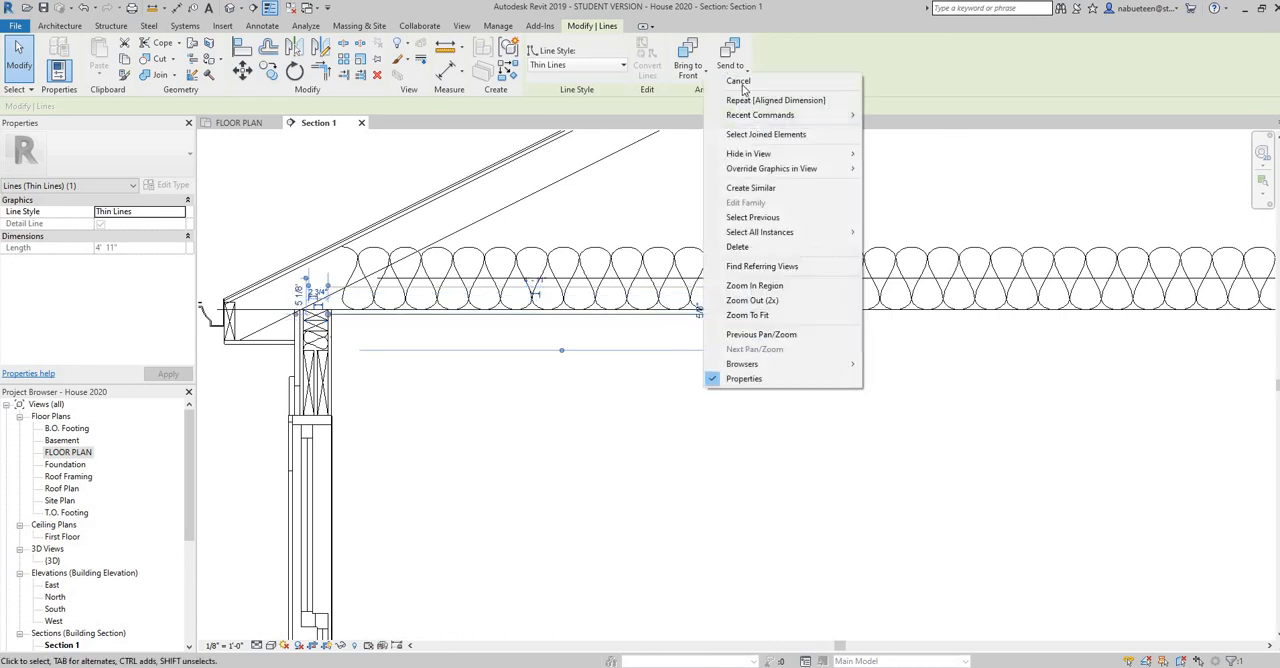
left_click(745, 80)
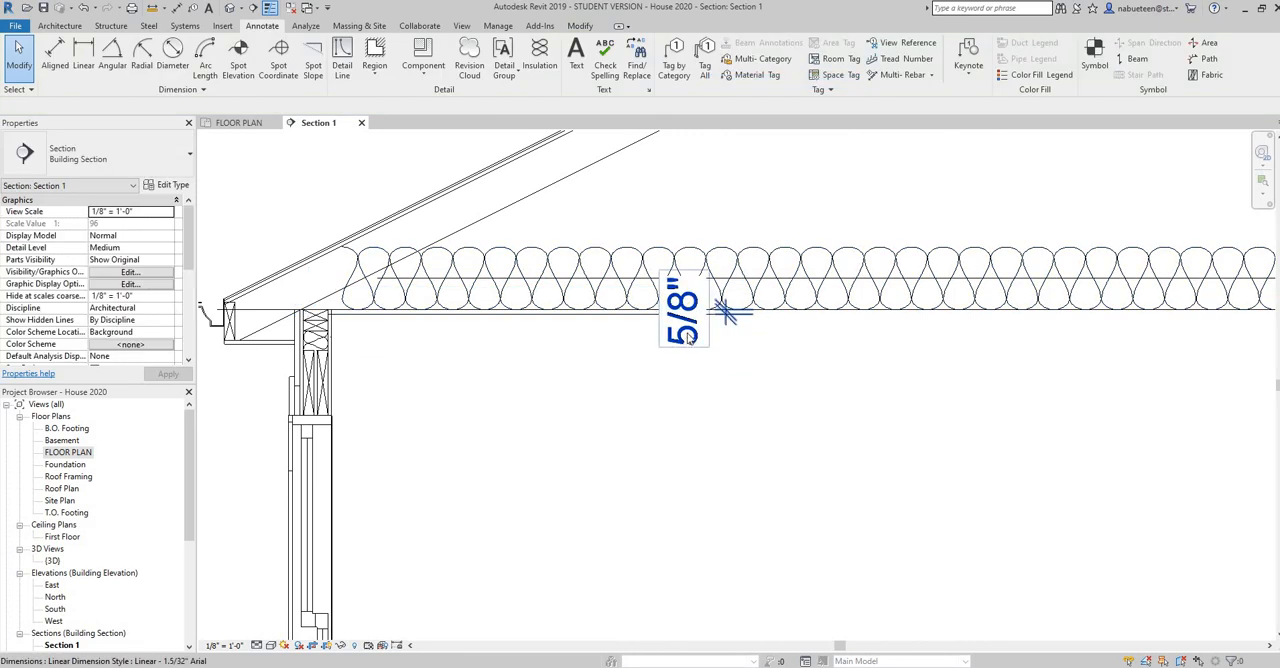
left_click(688, 340)
key("Delete")
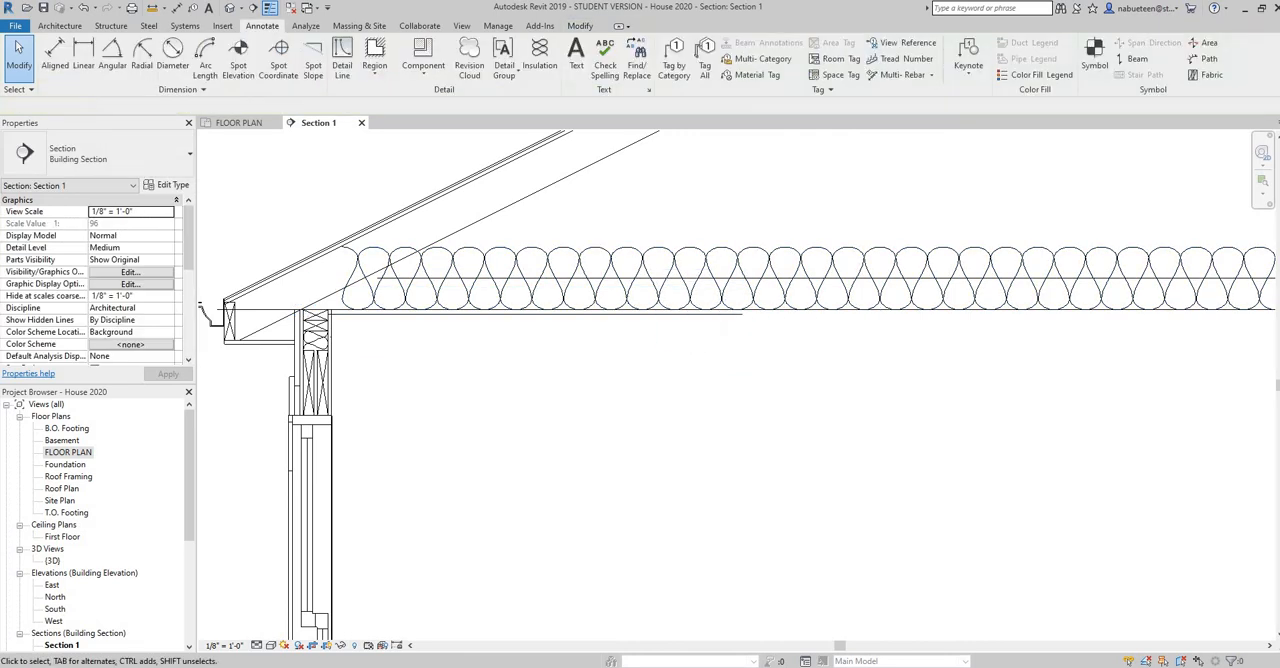
Switch to the PDF house plans in Acrobat Reader, examine the eave and ceiling details of the section, and return to Revit
key("alt+Tab")
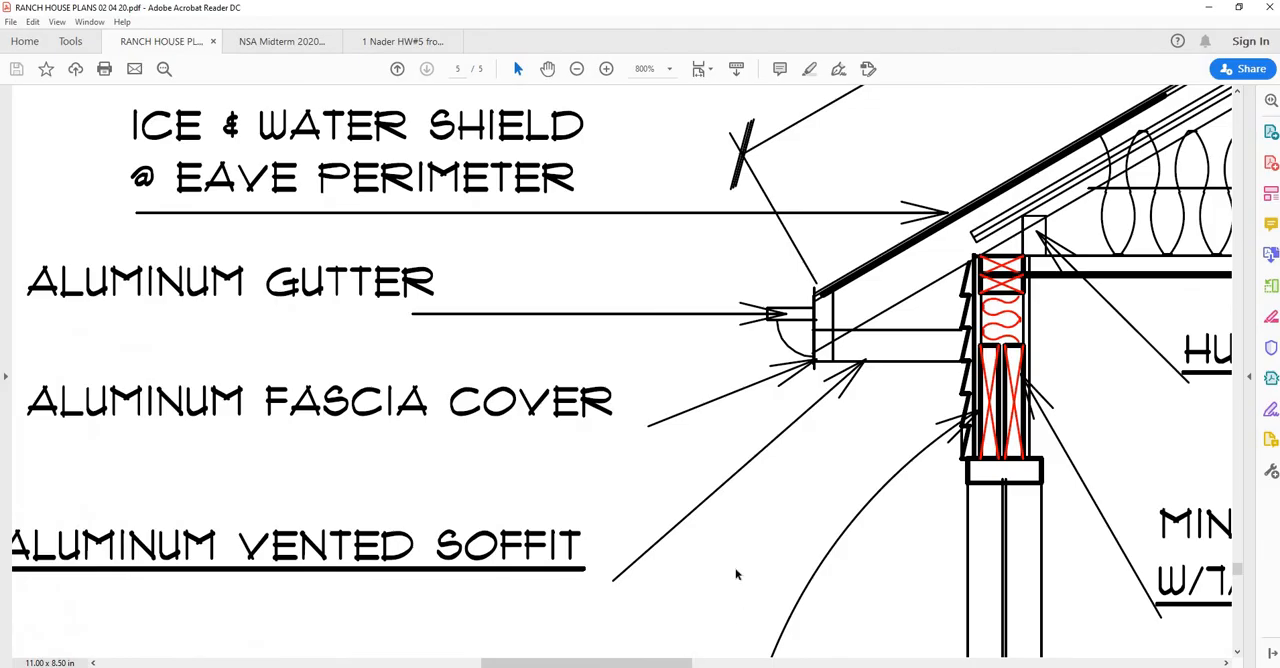
scroll(786, 504, "down", 2, "ctrl")
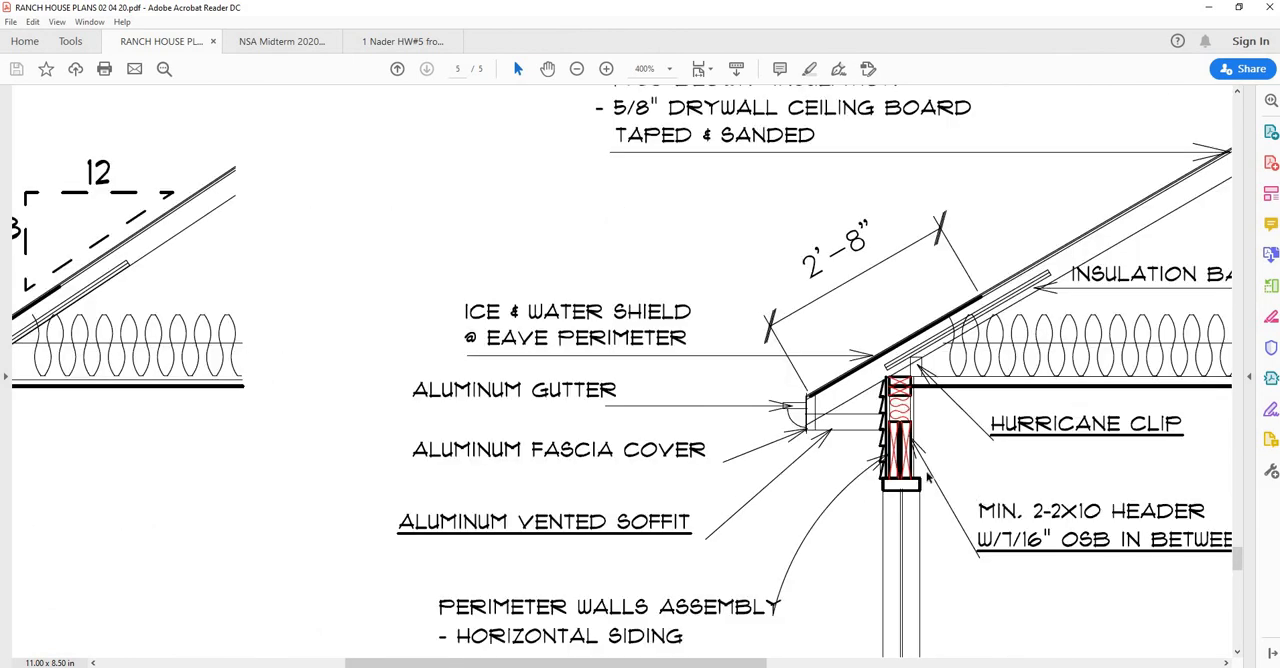
scroll(928, 480, "down", 1, "ctrl")
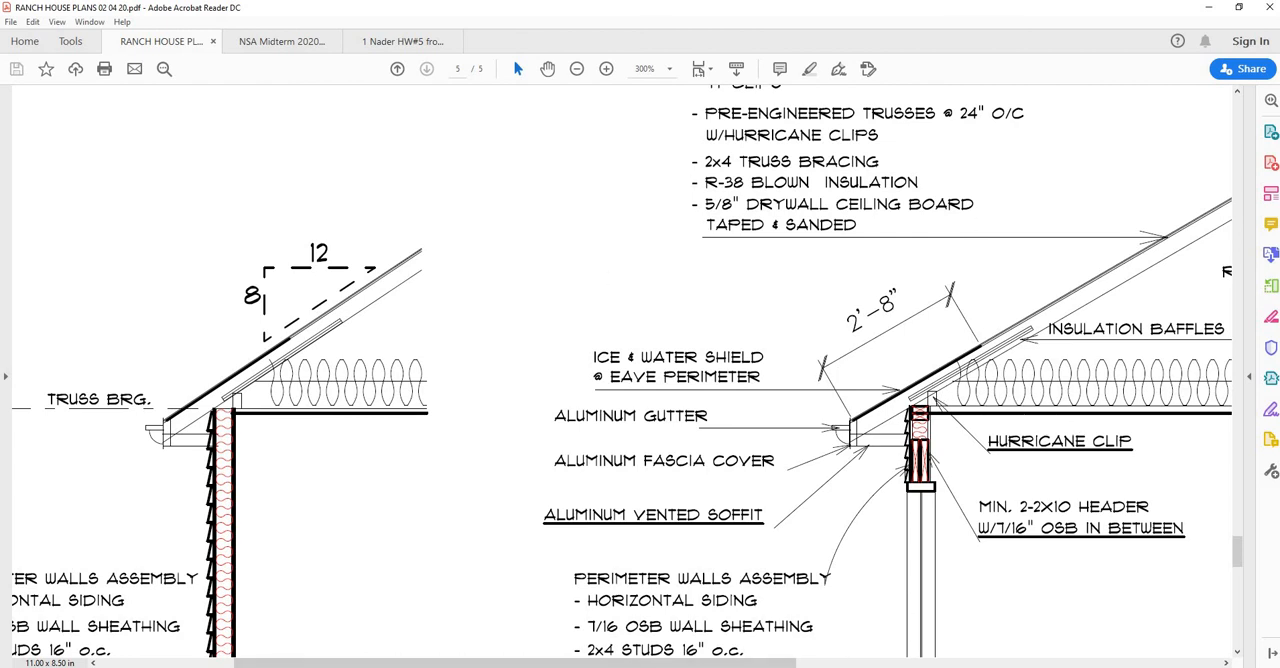
key("alt+Tab")
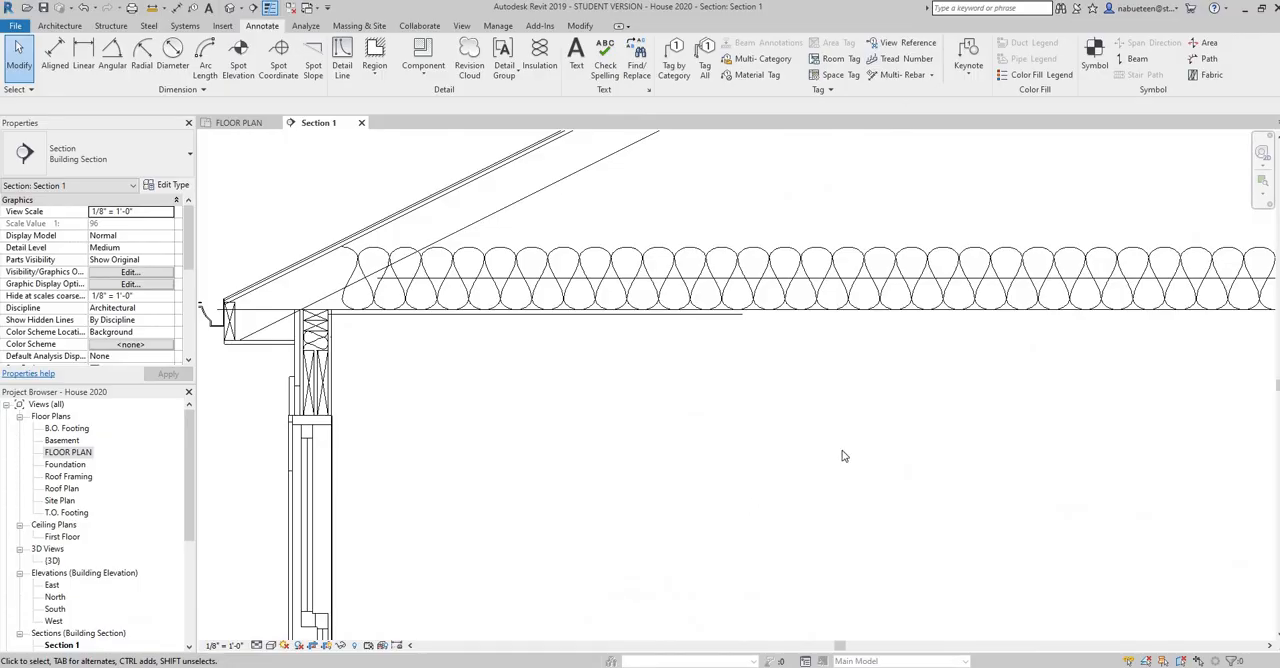
Extend the ceiling drywall detail line below the truss bearing line to the far end of the attic insulation
scroll(735, 478, "down", 2)
middle_click_drag(729, 378, 514, 380)
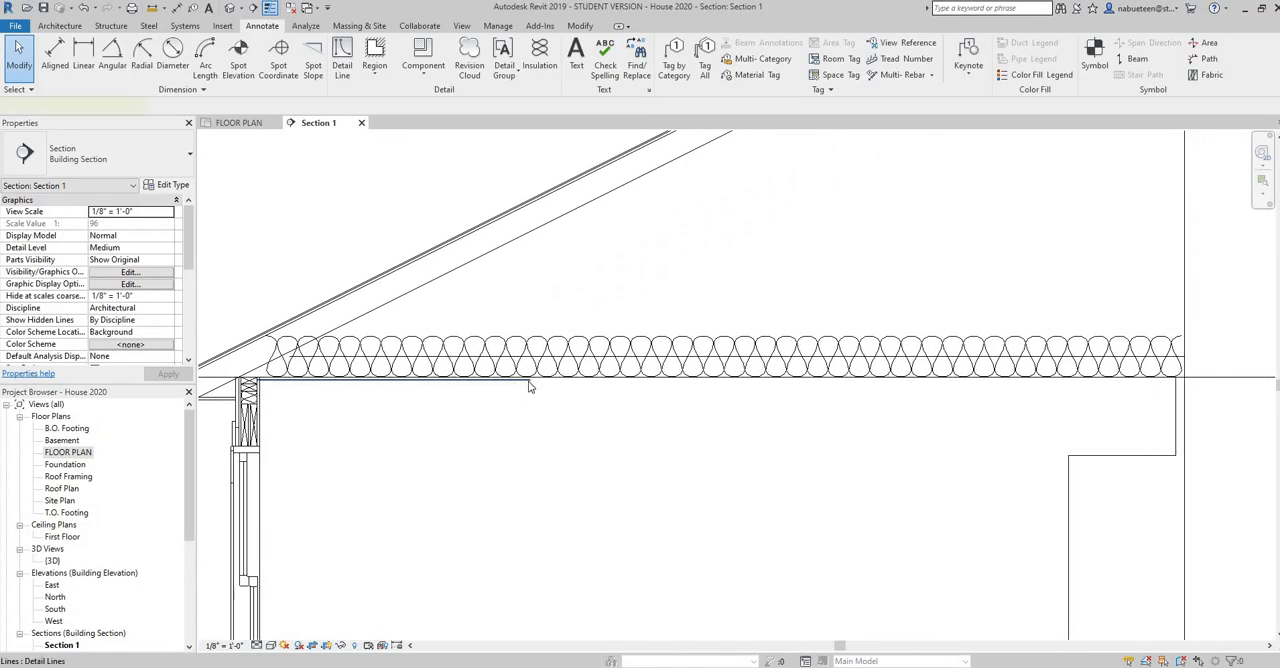
left_click_drag(530, 387, 1178, 381)
left_click(935, 430)
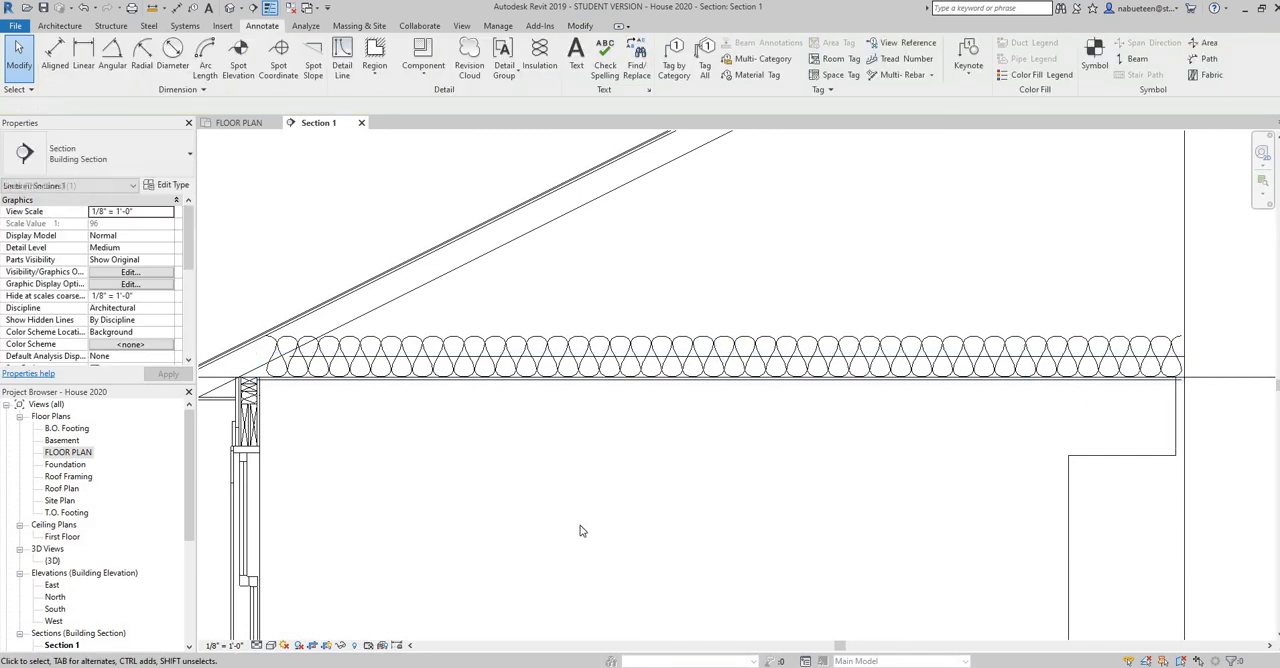
Examine the section from the exterior wall down through the floor system, foundation wall, steel beam and footings
scroll(591, 537, "down", 1)
middle_click_drag(597, 531, 697, 344)
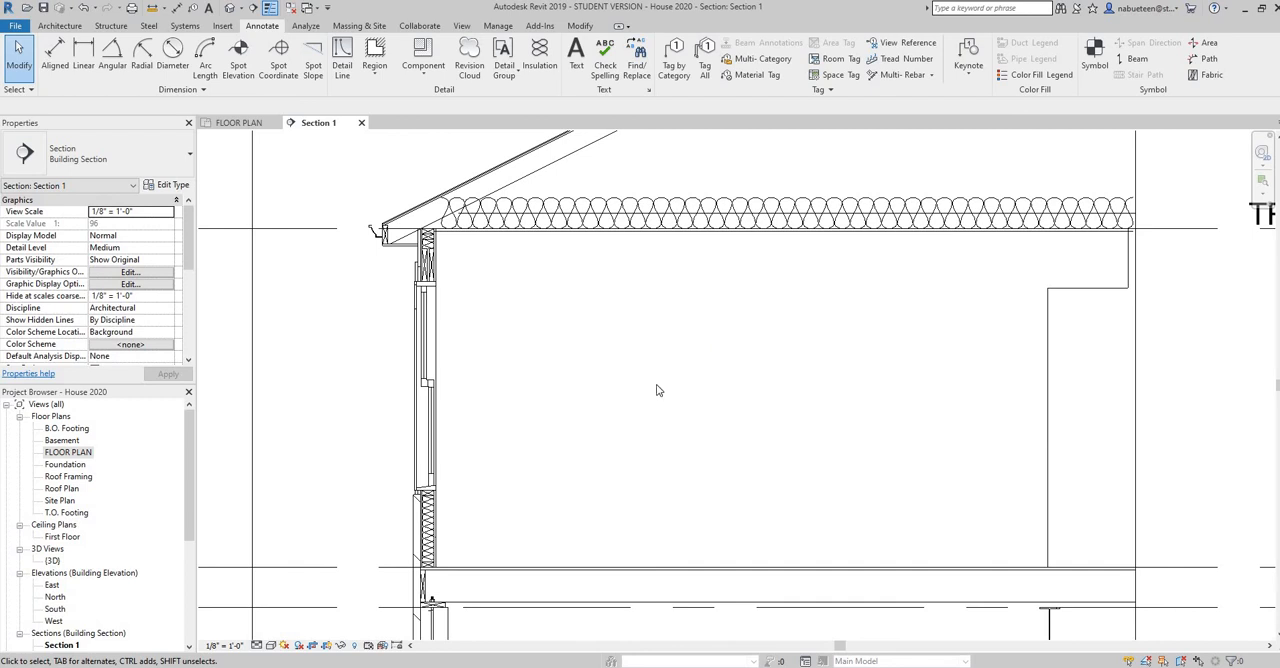
scroll(630, 425, "down", 1)
middle_click_drag(630, 427, 698, 372)
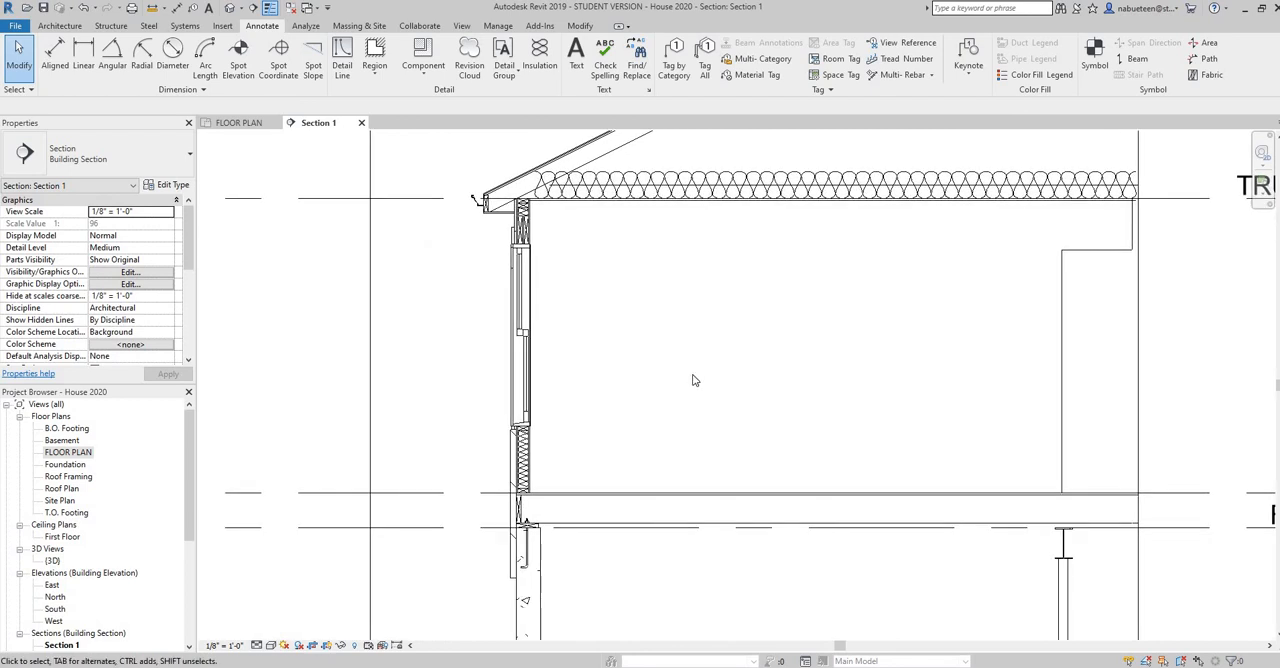
middle_click_drag(680, 429, 805, 316)
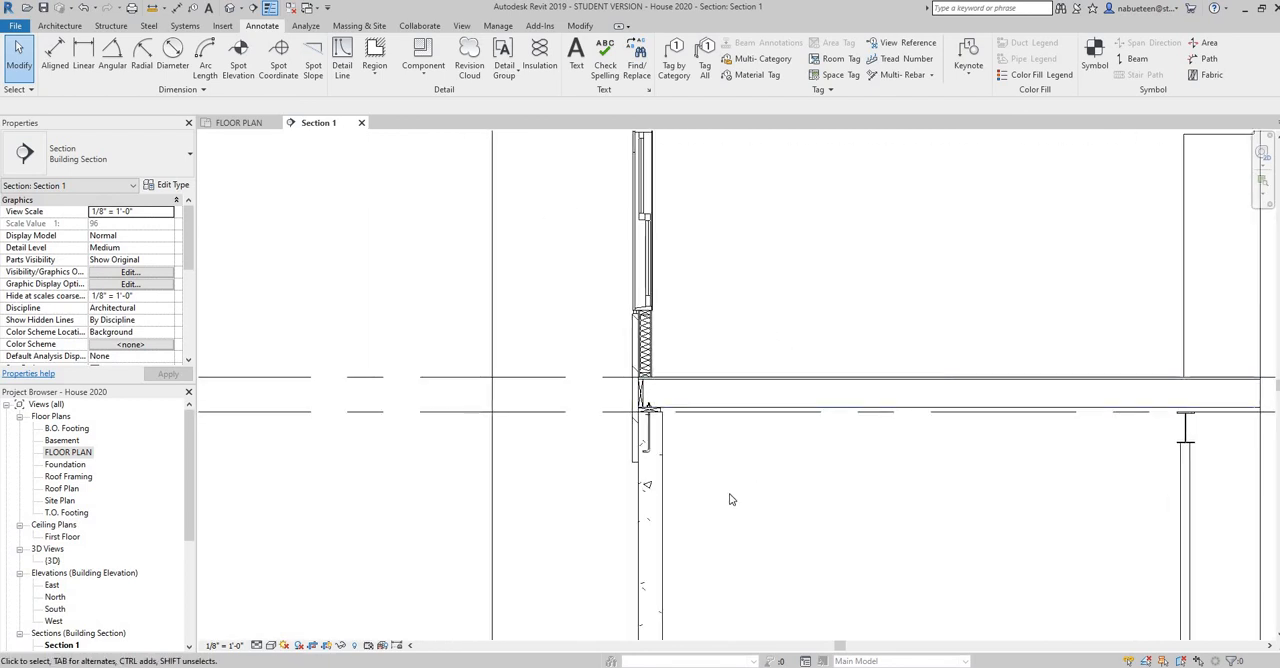
scroll(716, 495, "down", 1)
middle_click_drag(773, 341, 811, 194)
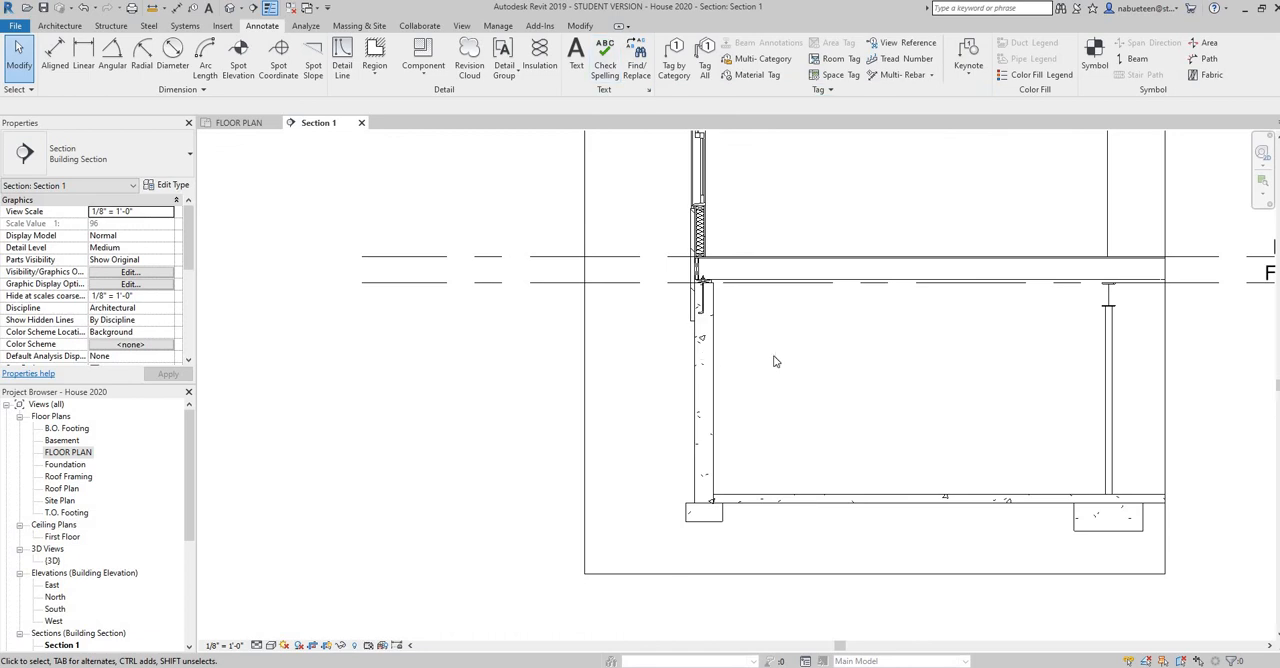
middle_click_drag(862, 364, 658, 407)
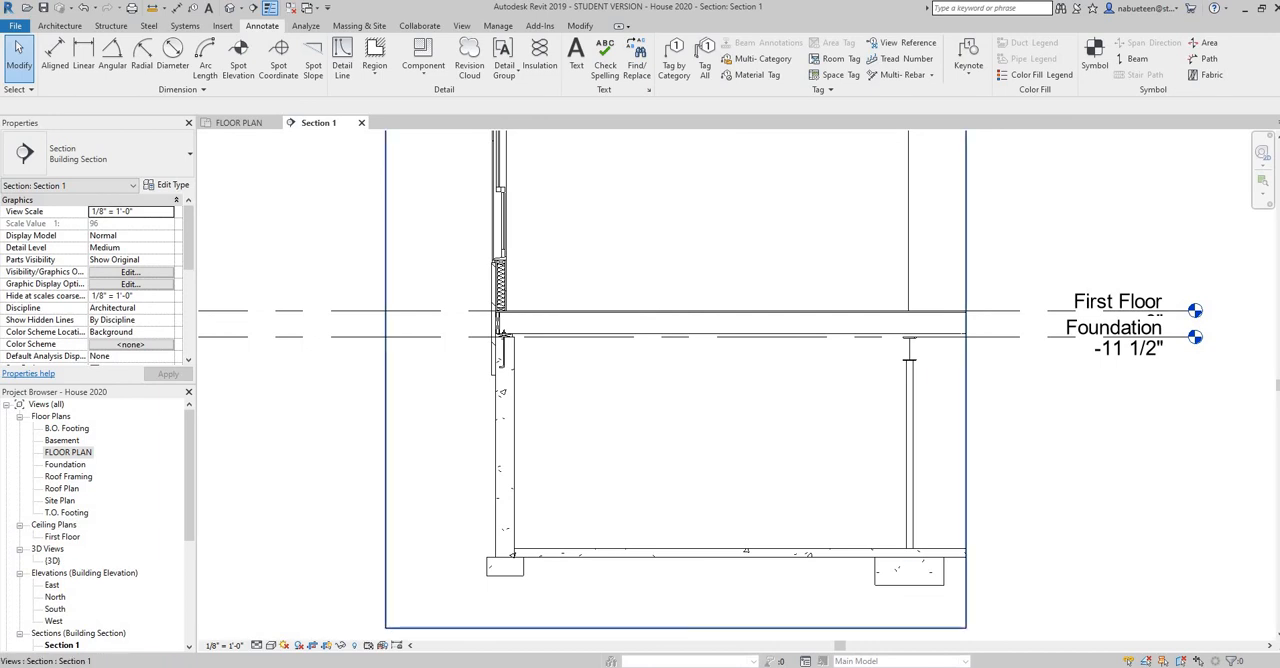
Switch to the PDF house plans in Acrobat Reader, examine the section's floor system and steel beam details, and return to Revit
key("alt+Tab")
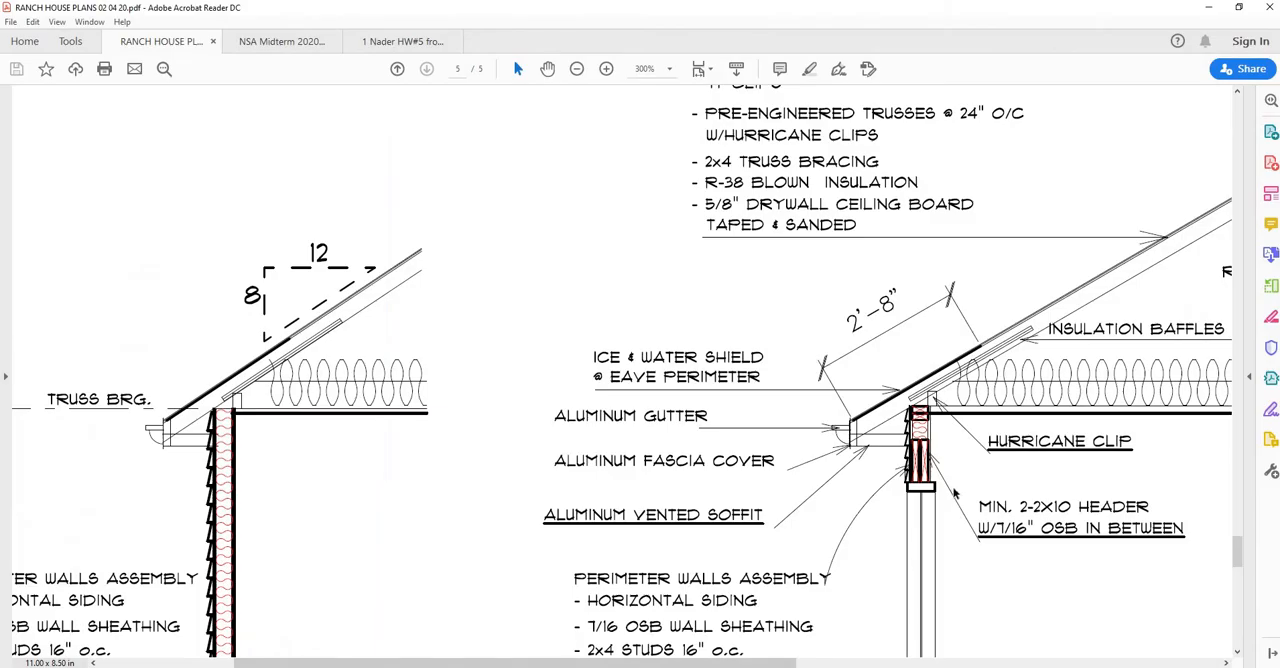
scroll(953, 492, "down", 5)
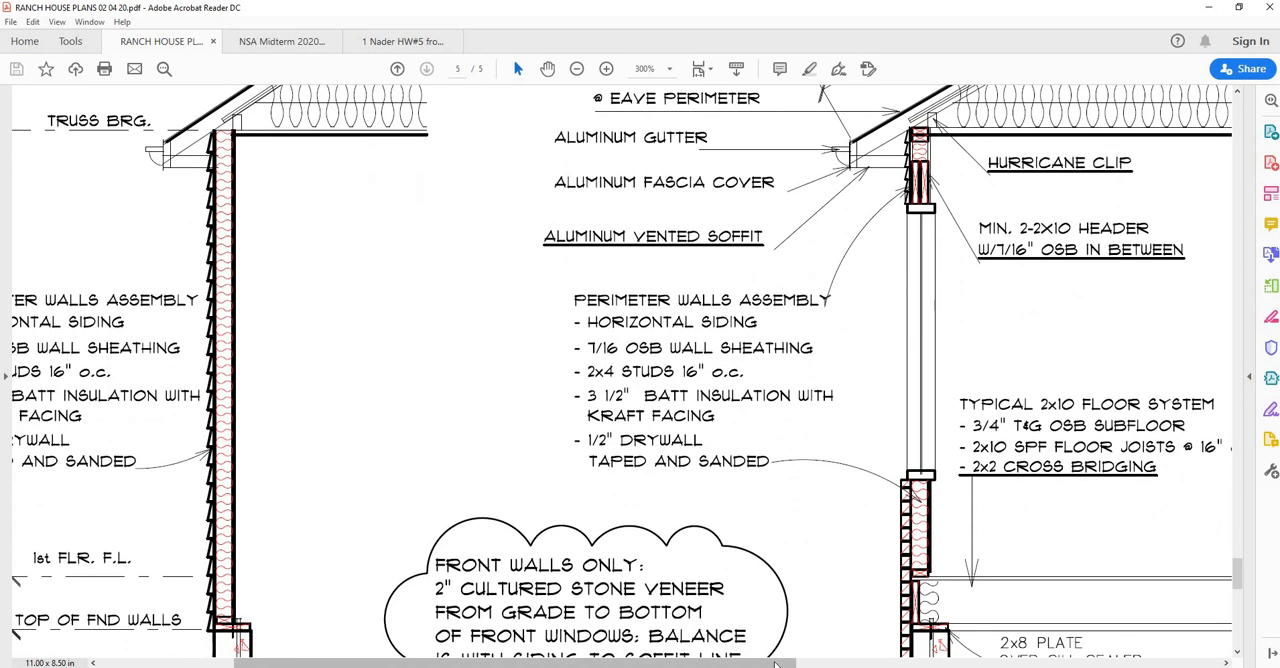
mouse_move(775, 663)
left_mouse_down()
mouse_move(995, 652)
mouse_move(1011, 663)
left_mouse_up()
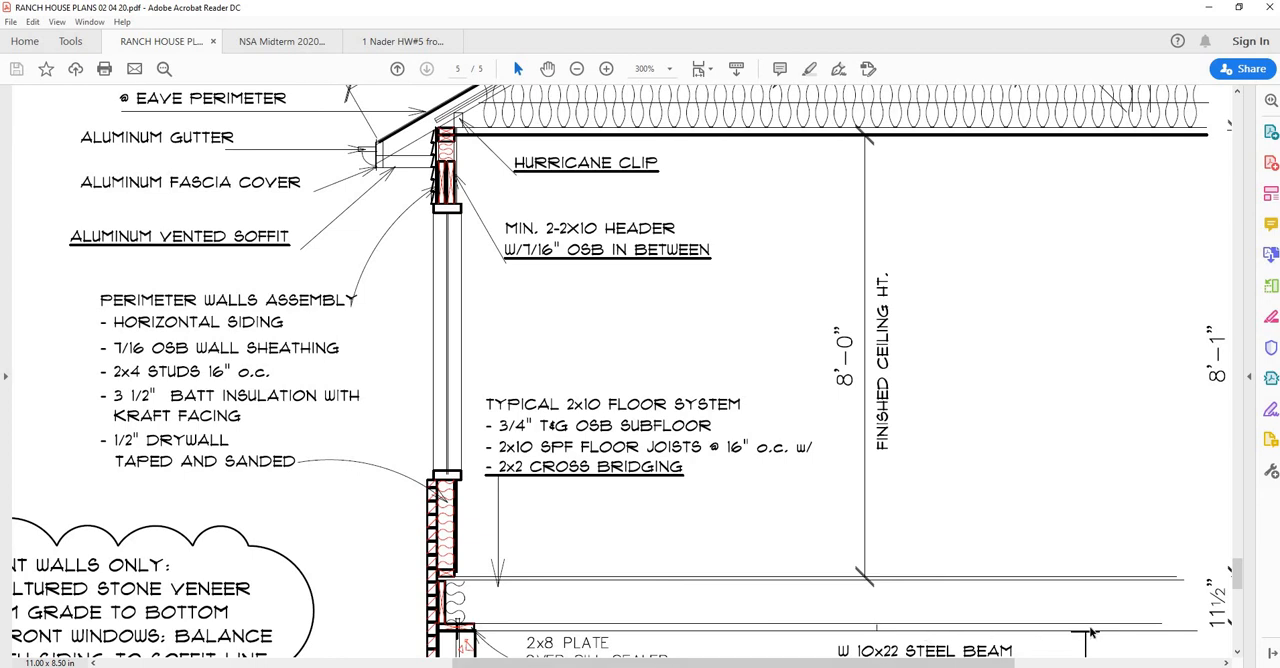
scroll(1082, 625, "down", 1)
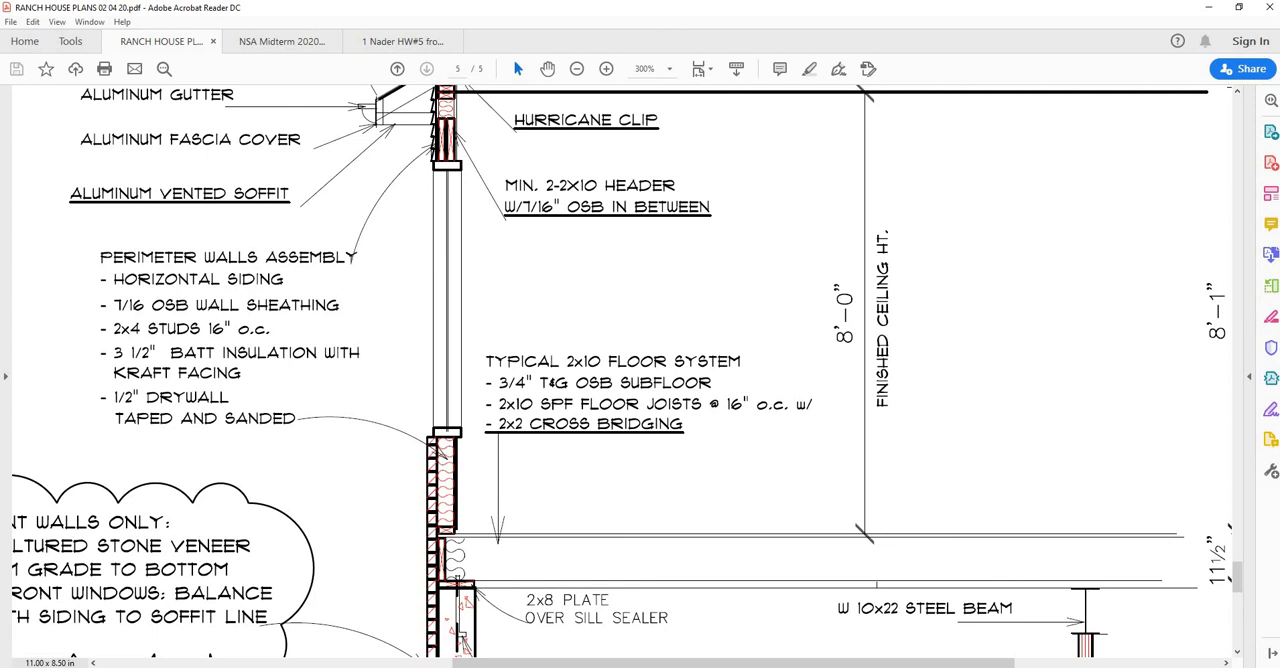
left_click(804, 626)
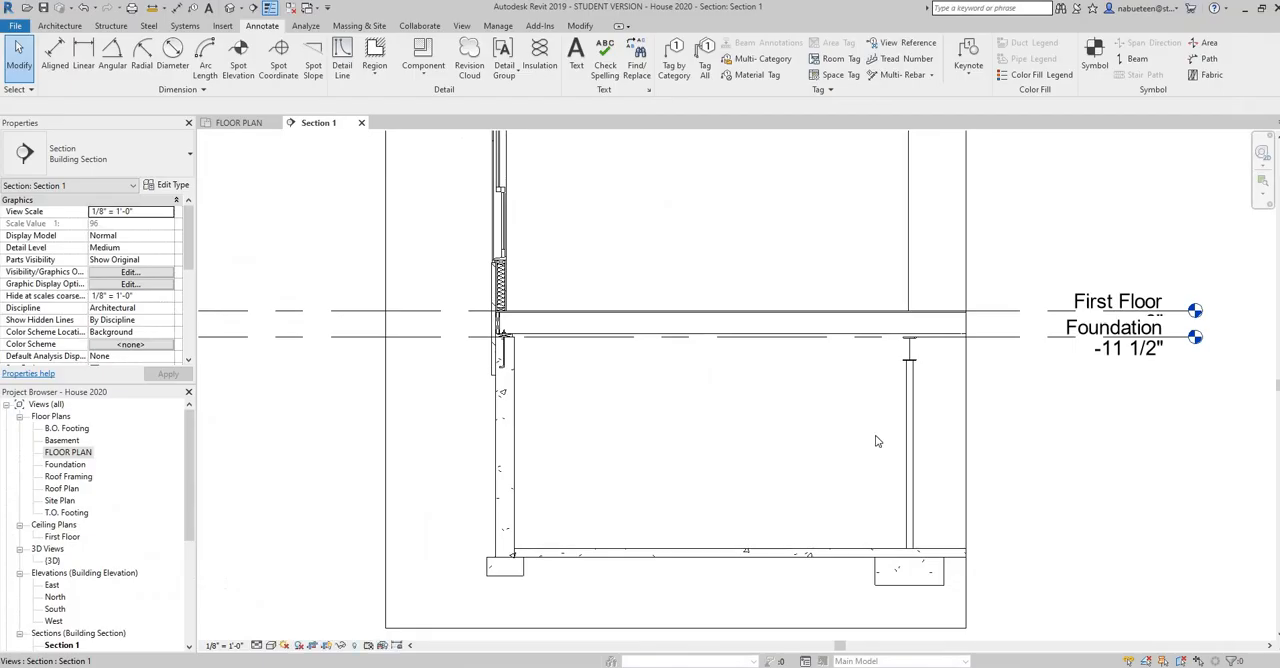
Place a horizontal 2 x 6 Dimension Lumber-Section detail component on the W10X22 steel beam's top flange, beneath the floor
scroll(929, 338, "up", 5)
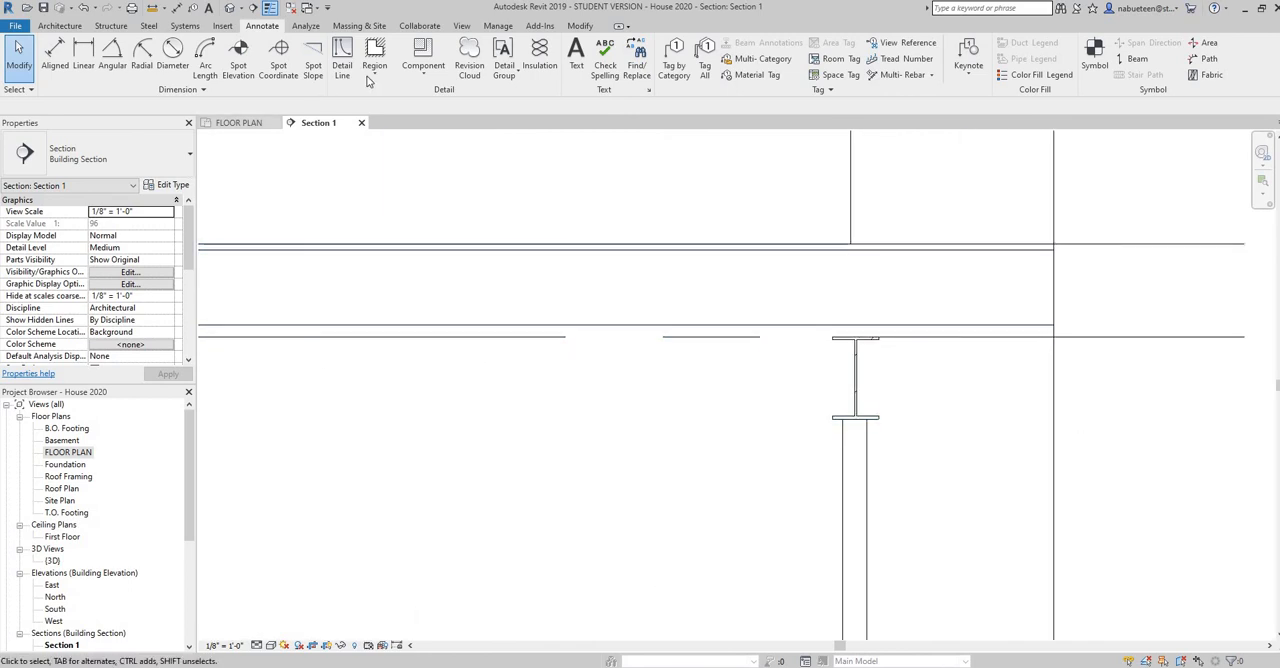
left_click(420, 82)
left_click(430, 104)
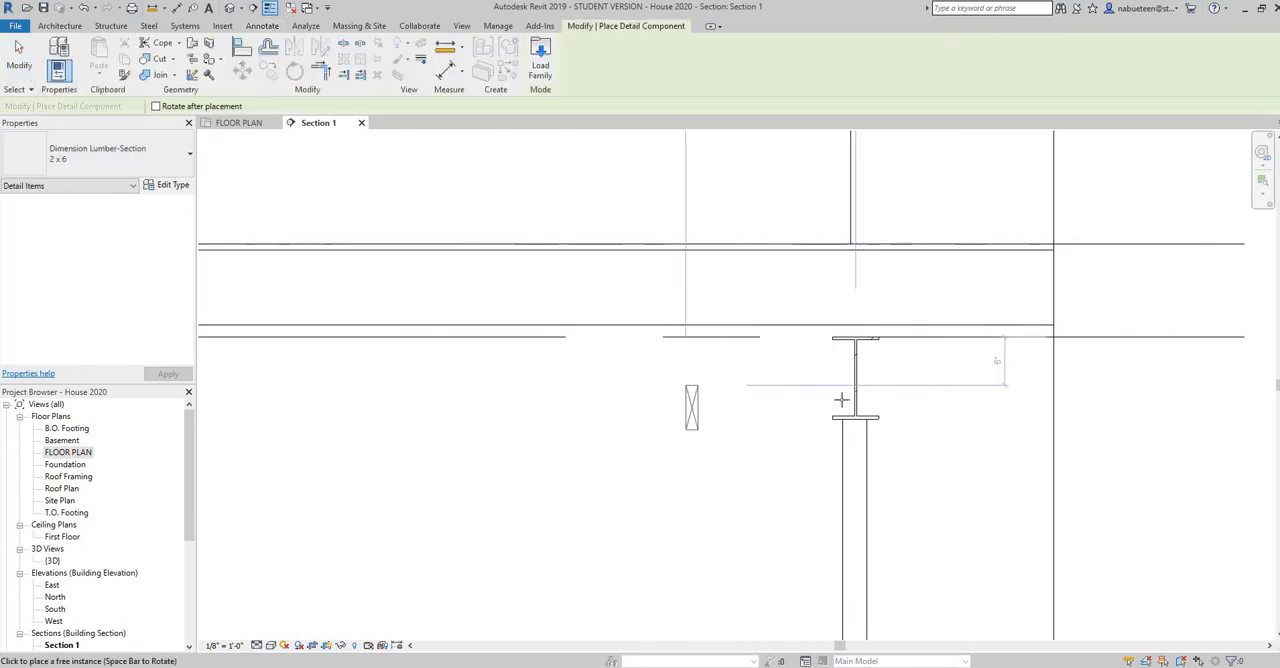
key("space")
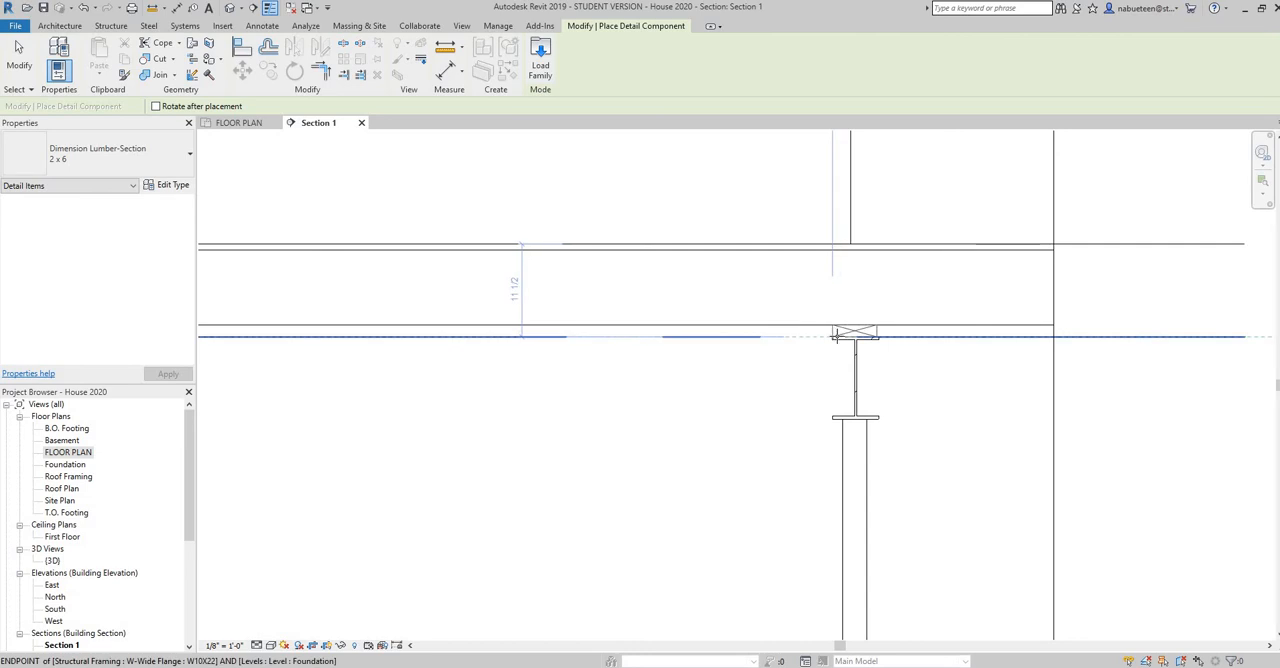
scroll(838, 332, "up", 5)
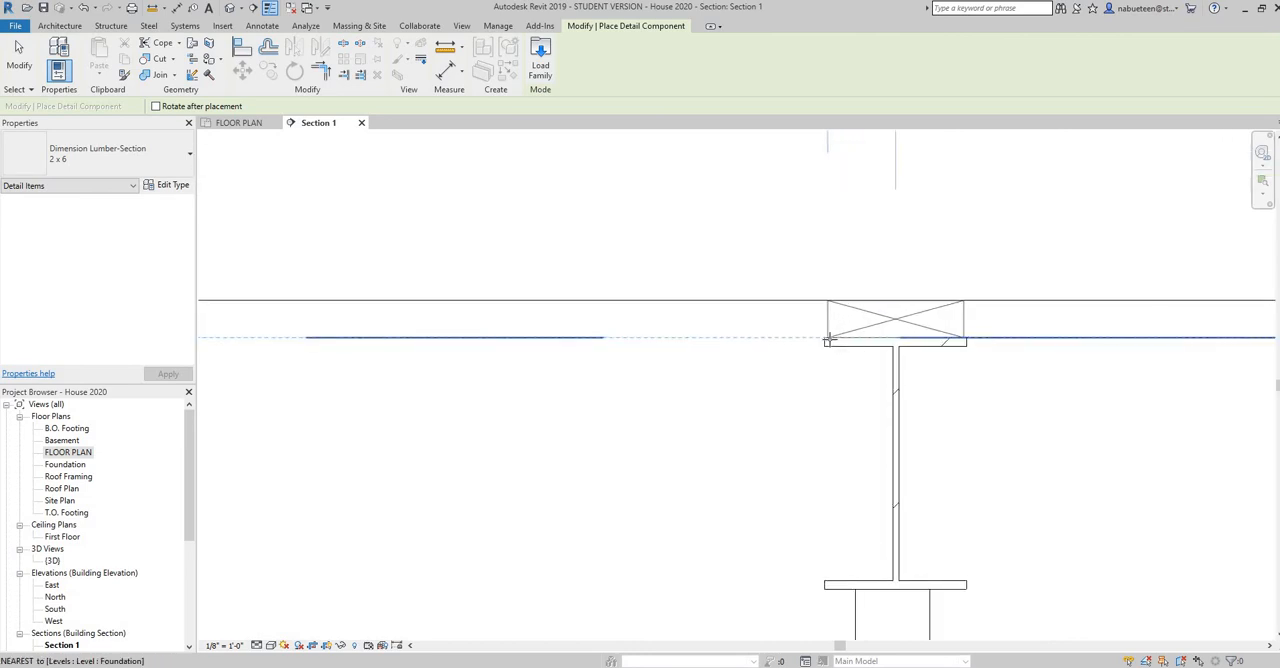
left_click(812, 388)
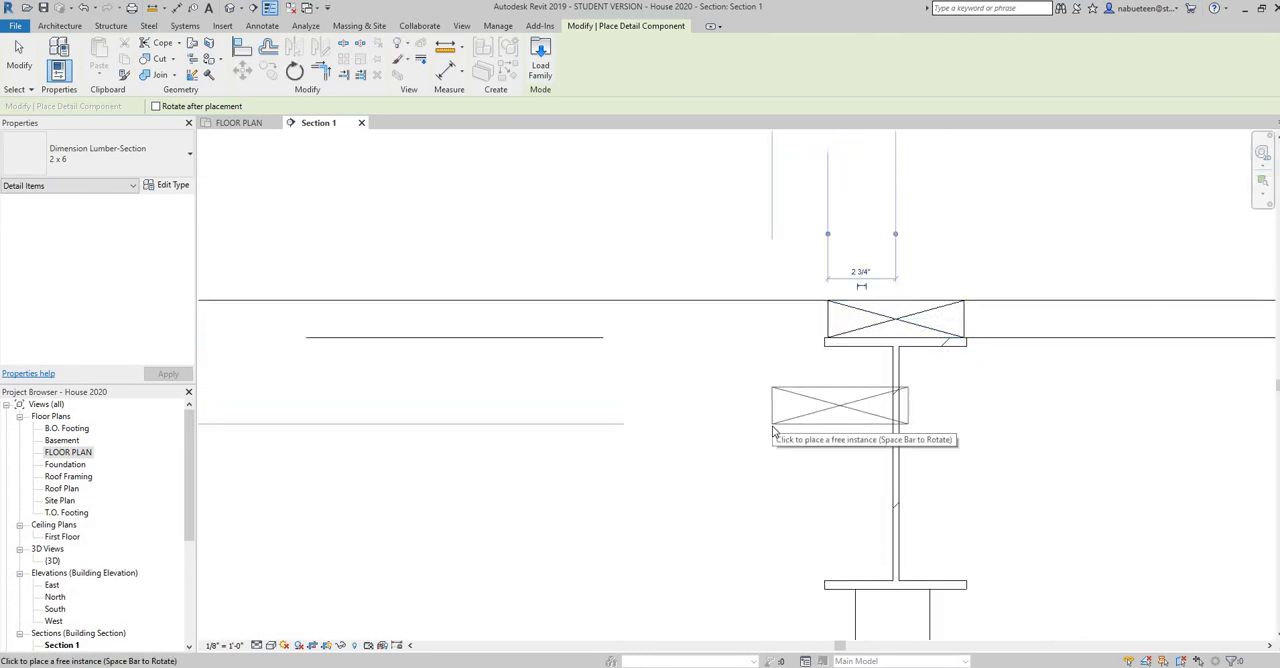
right_click(792, 432)
left_click(800, 435)
right_click(816, 465)
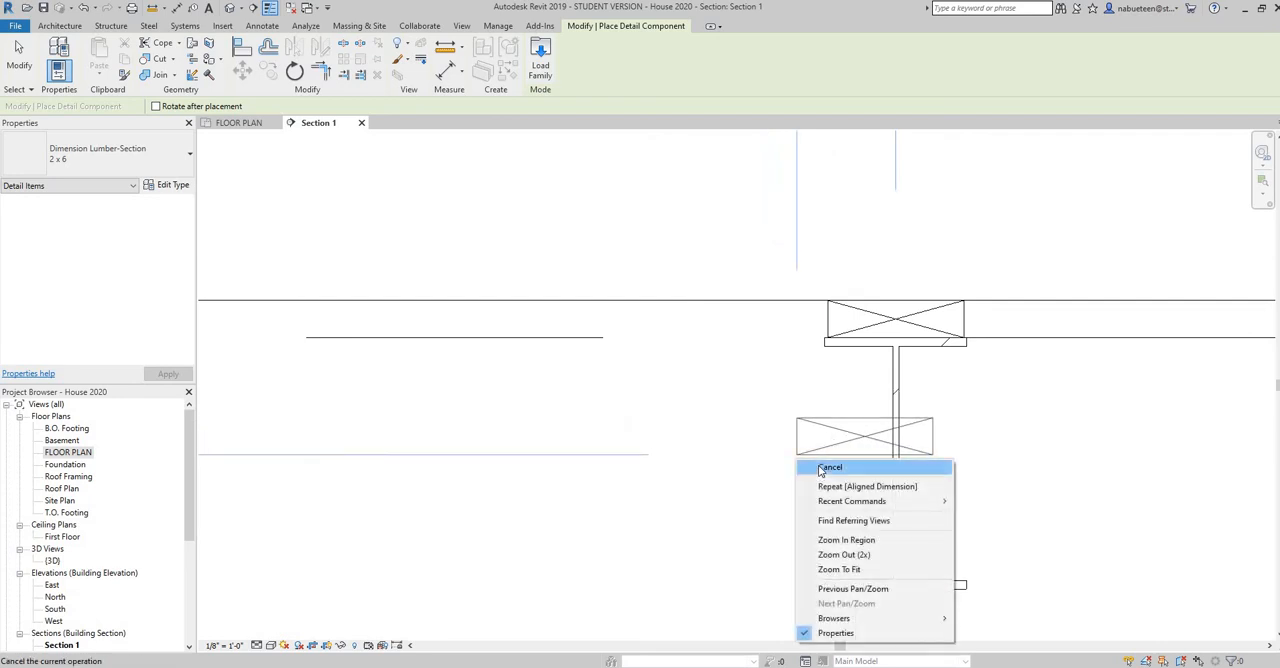
left_click(820, 467)
Review the overall section from the roof eave and truss bearing level down to the basement footings
scroll(1059, 471, "down", 4)
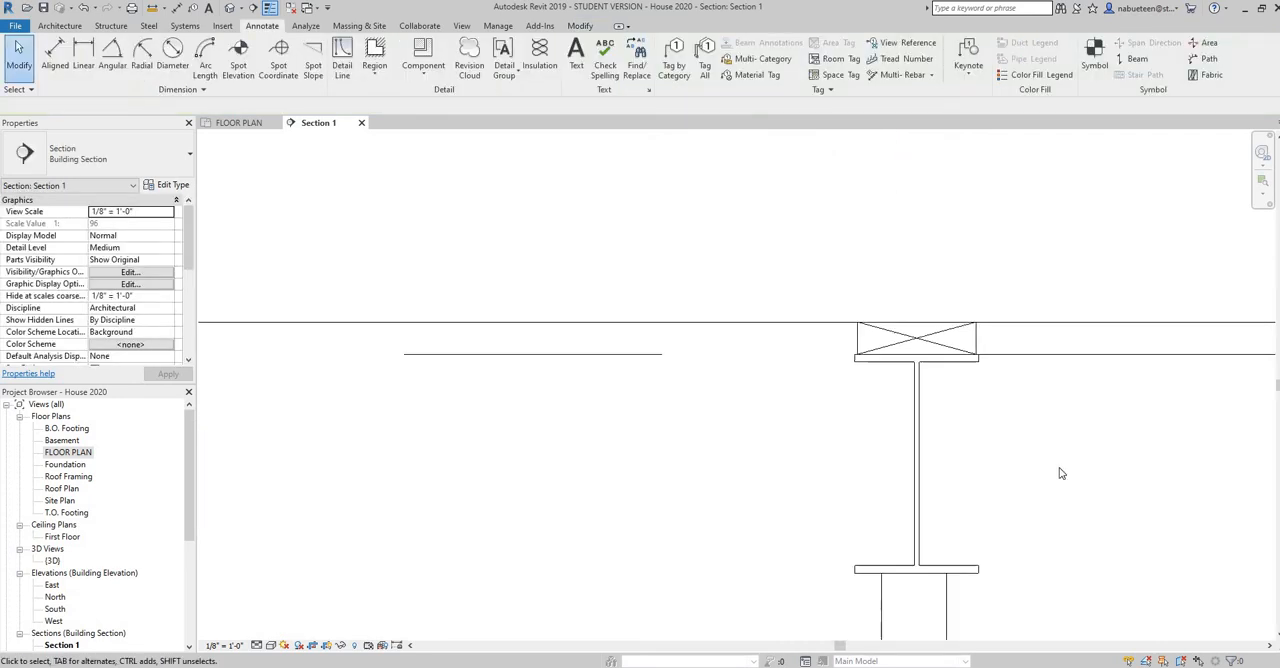
scroll(890, 502, "down", 2)
middle_click_drag(799, 556, 955, 244)
scroll(828, 428, "down", 8)
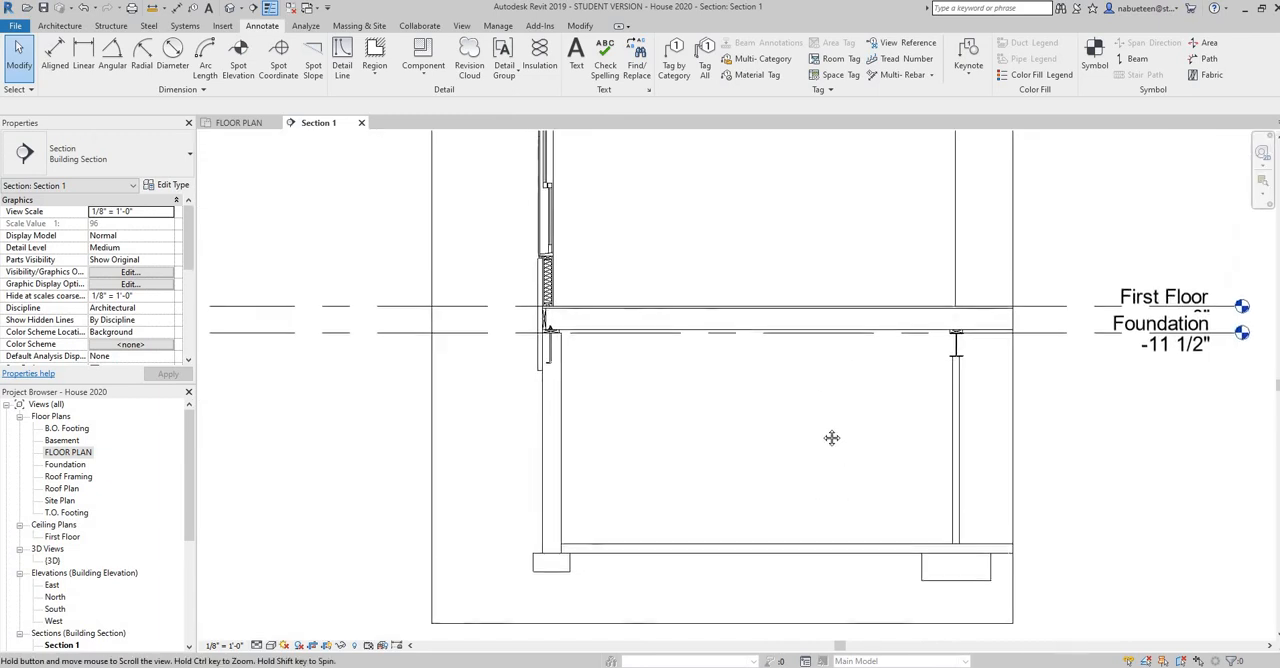
middle_click_drag(823, 440, 823, 460)
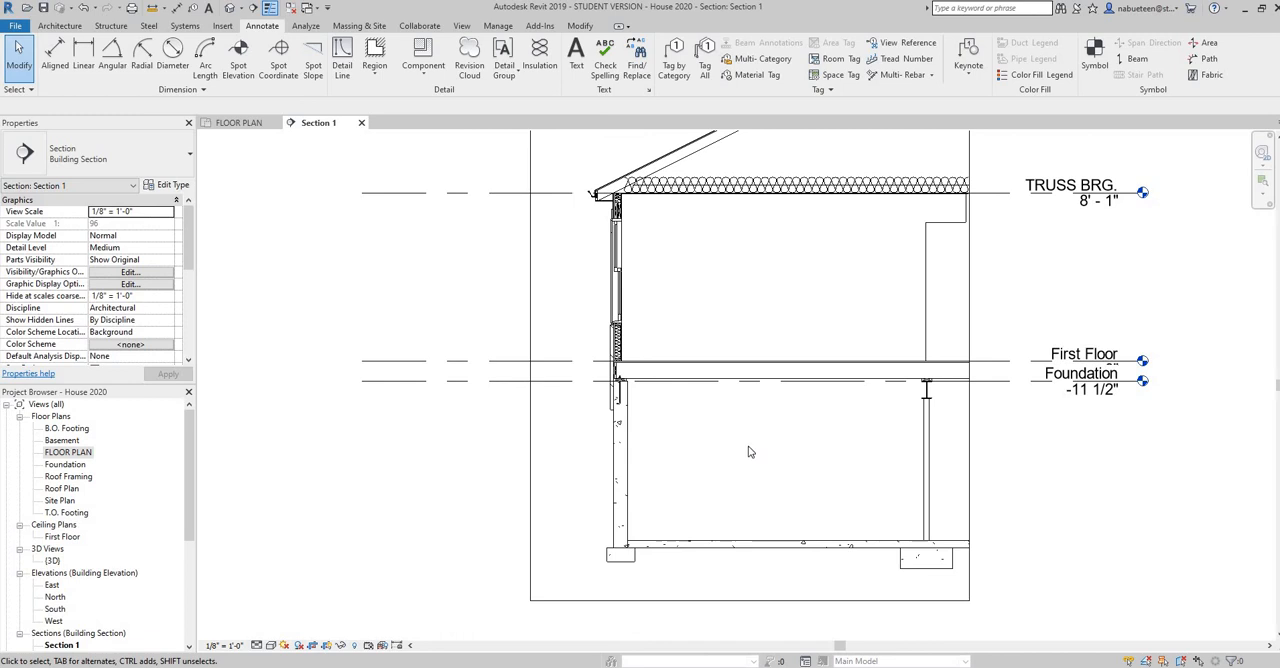
middle_click_drag(763, 467, 687, 501)
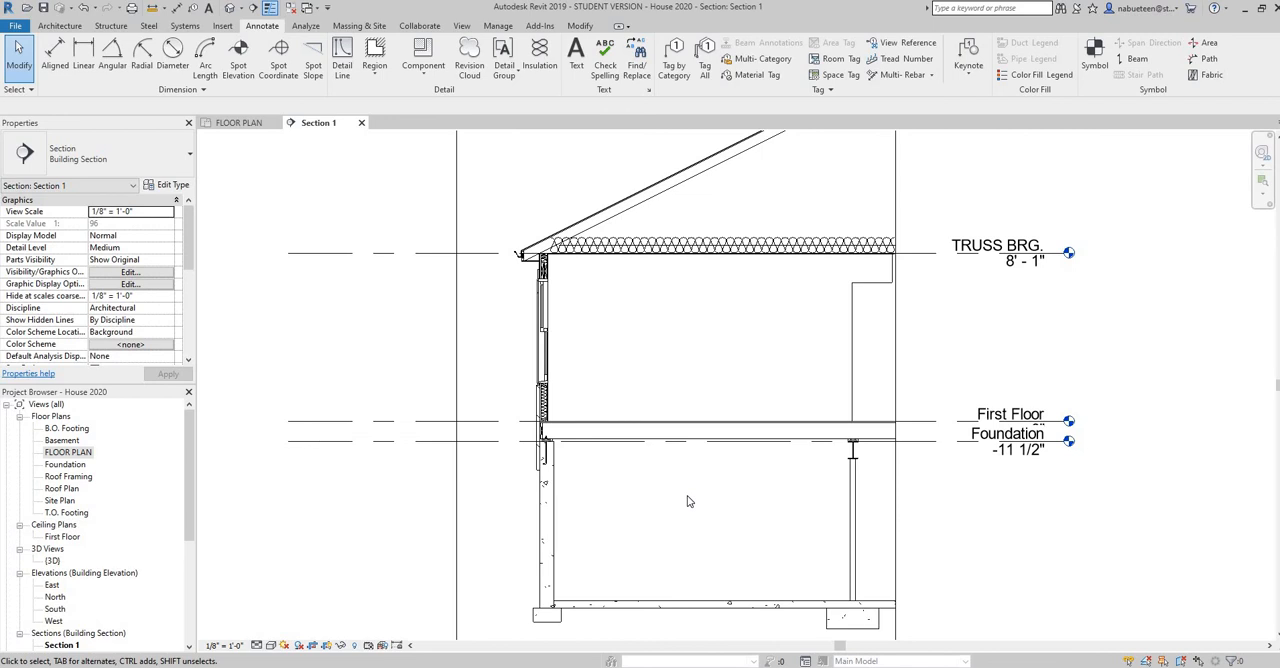